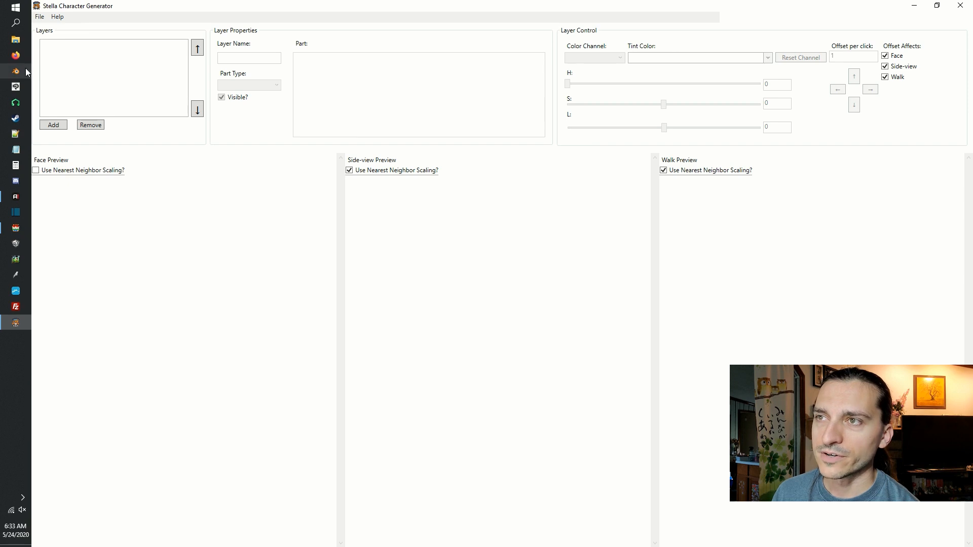
Add three layers to the empty character.
left_click(65, 125)
left_click(49, 125)
left_click(49, 125)
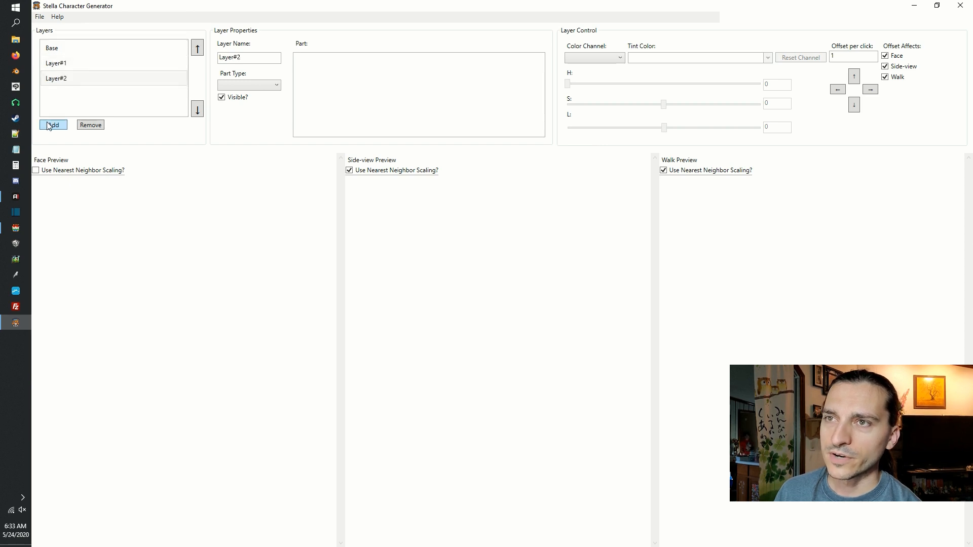
Move Layer#2 up in the layer order and return it to the end of the list.
left_click(60, 81)
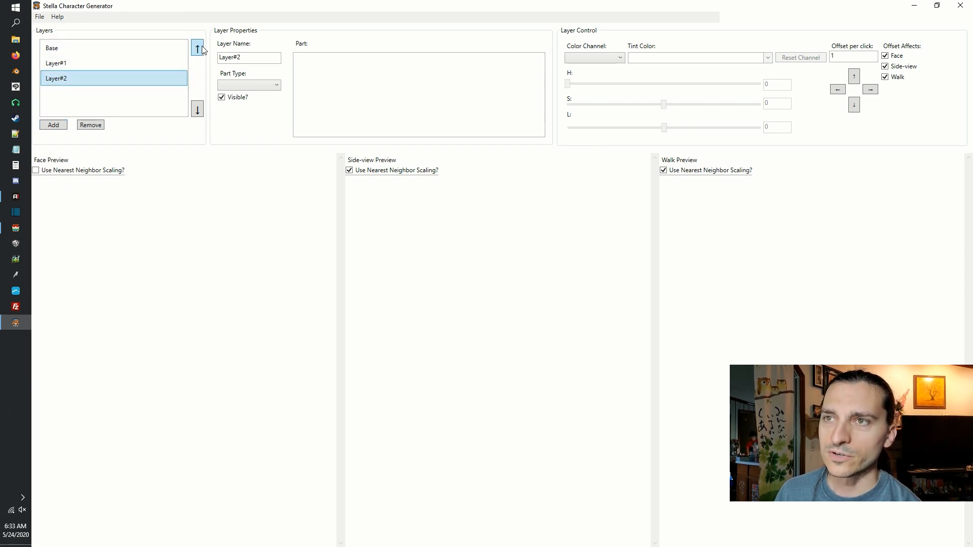
left_click(200, 49)
left_click(201, 49)
left_click(199, 109)
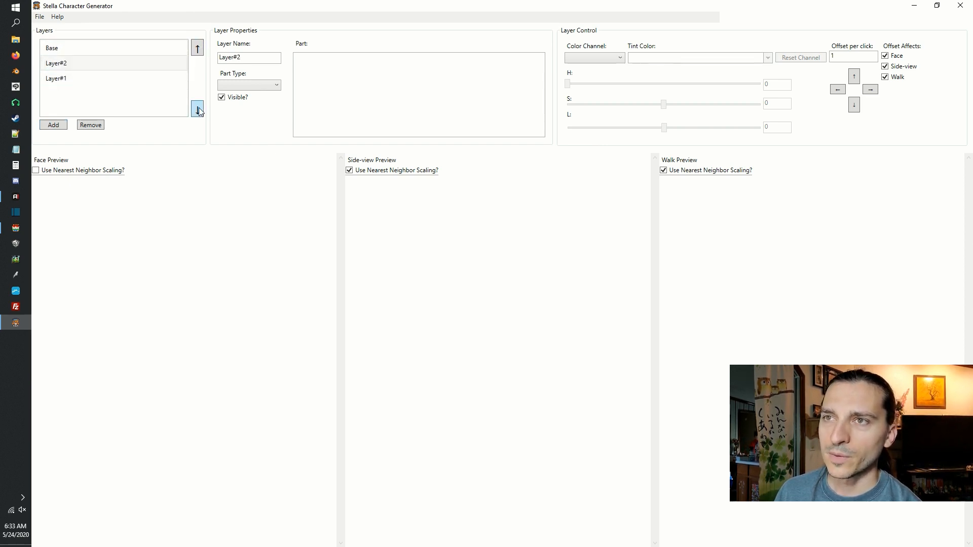
left_click(198, 109)
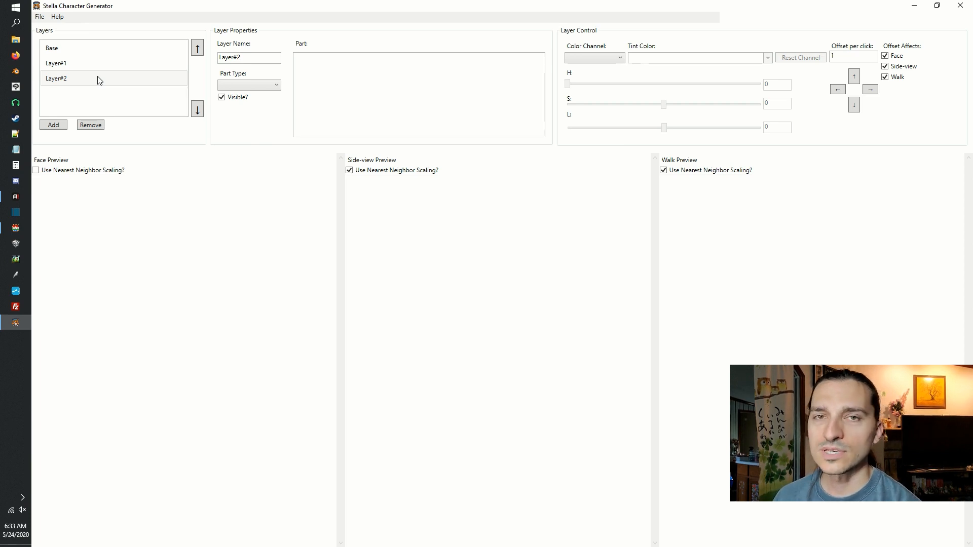
Rename the Base layer to Body.
left_click(106, 48)
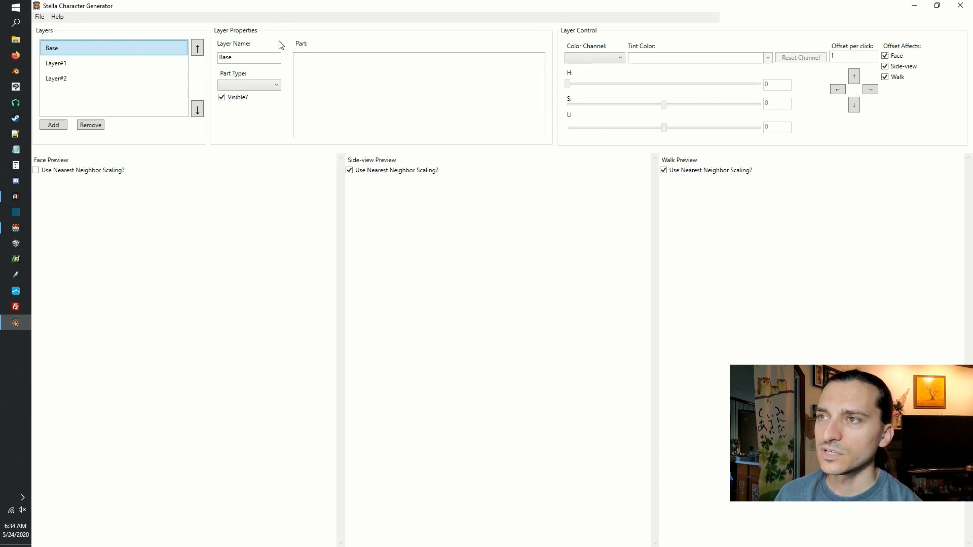
left_click(259, 60)
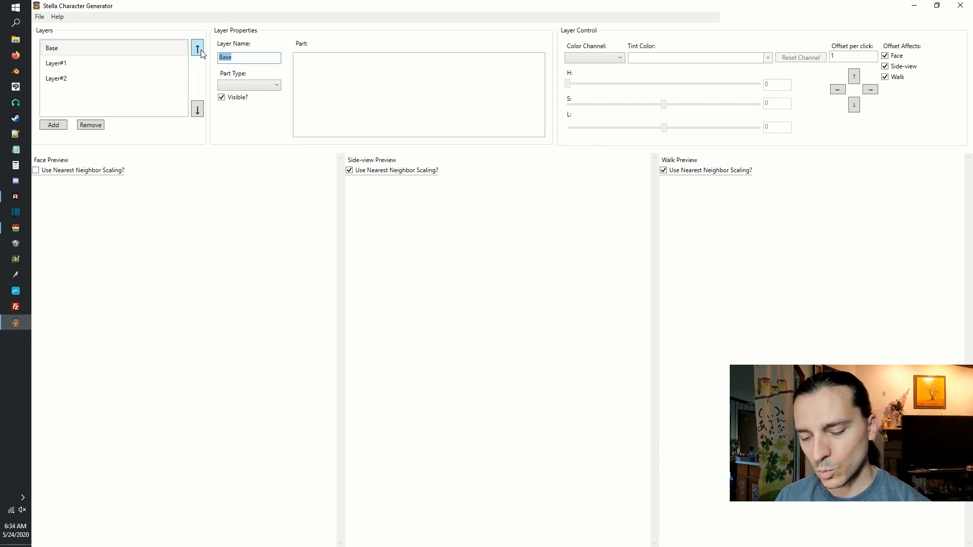
type("Body")
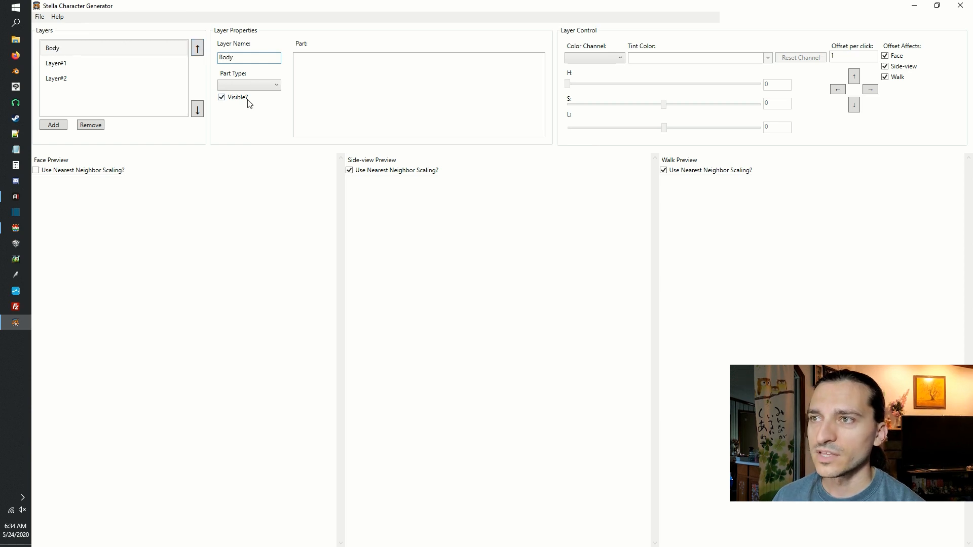
Set the Body layer's part type to Body and choose the Slim Female part.
left_click(264, 85)
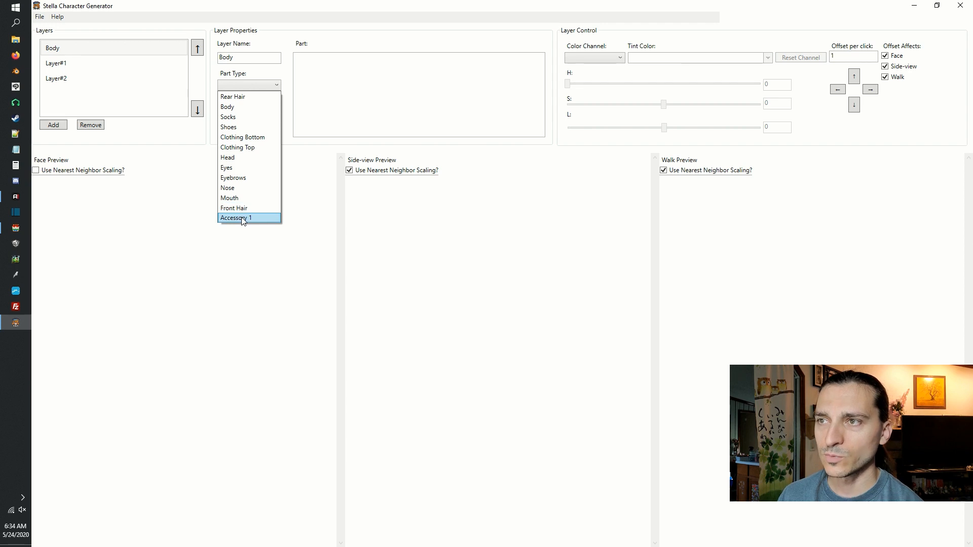
left_click(229, 108)
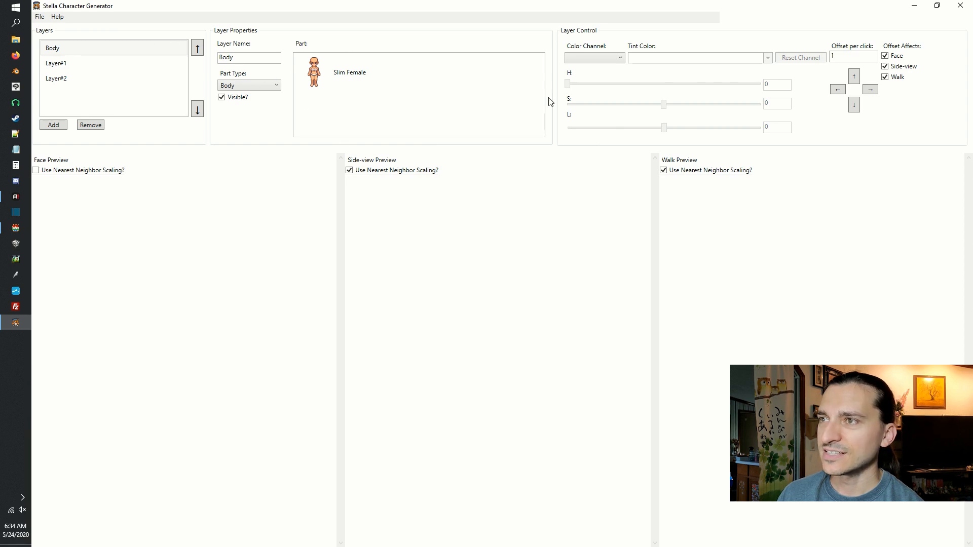
left_click(315, 84)
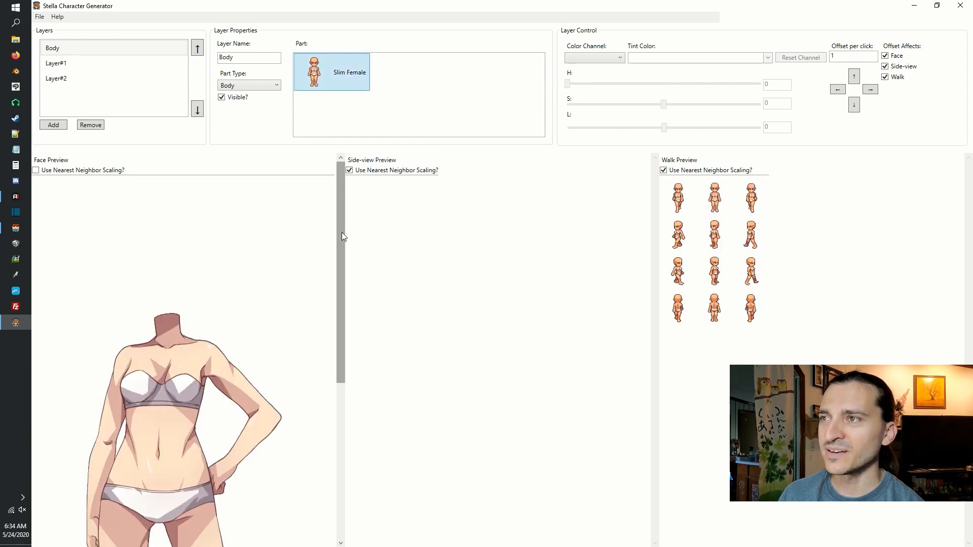
scroll(341, 232, "down", 2)
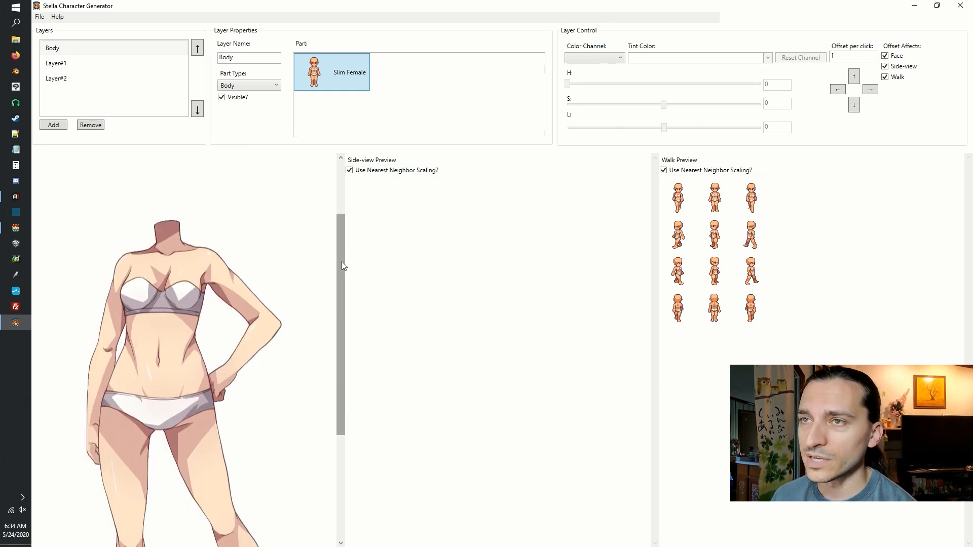
left_click_drag(341, 261, 337, 194)
left_click(42, 18)
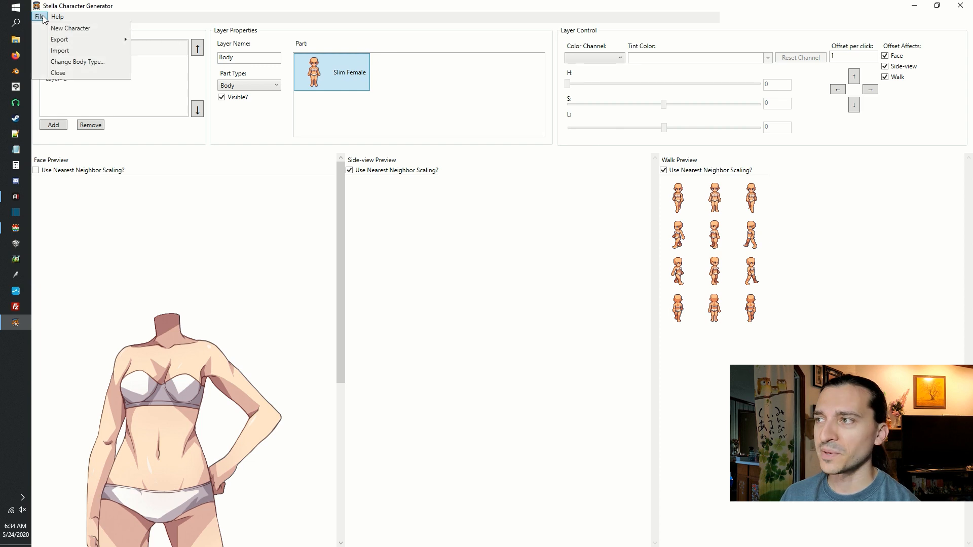
left_click(42, 19)
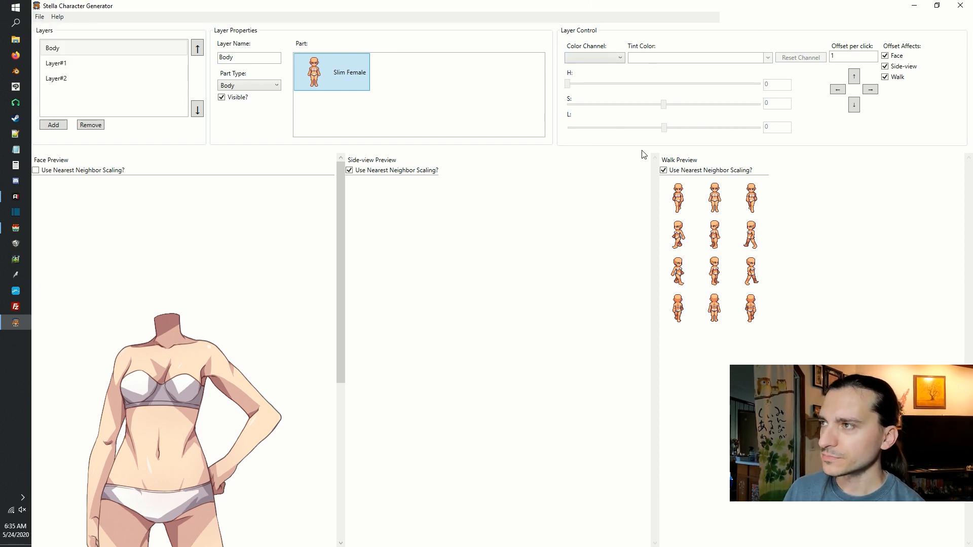
Tint the Body layer's Blue color channel with PaleTurquoise to recolor the skin.
left_click(621, 58)
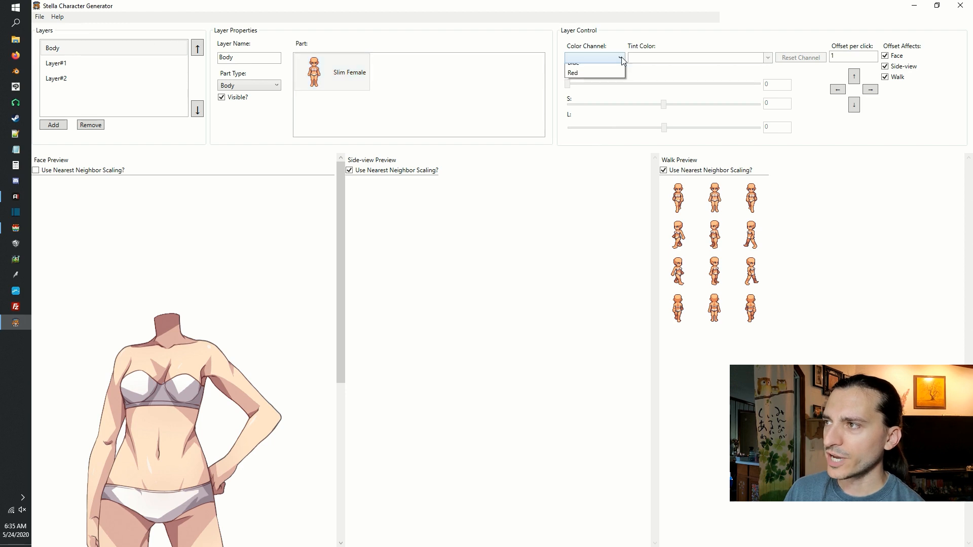
left_click(605, 68)
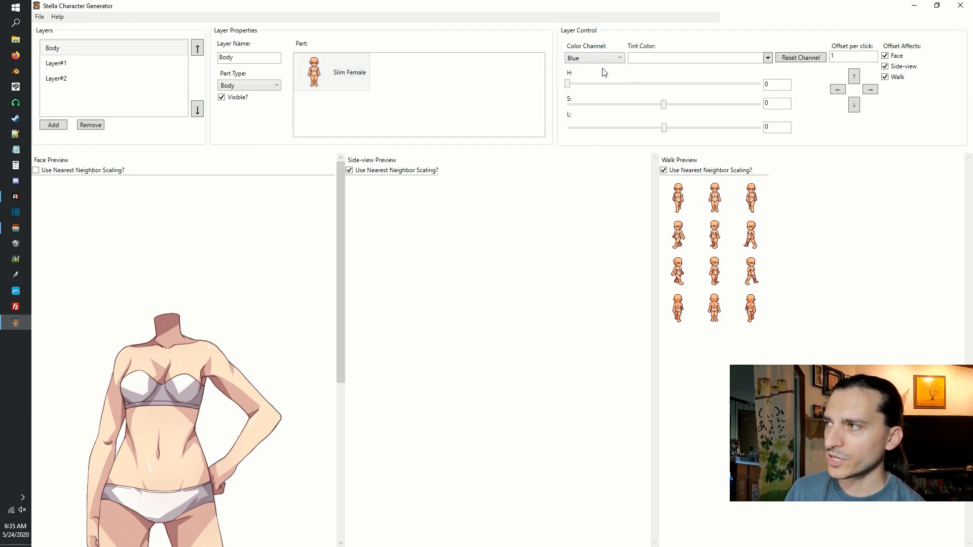
left_click(650, 59)
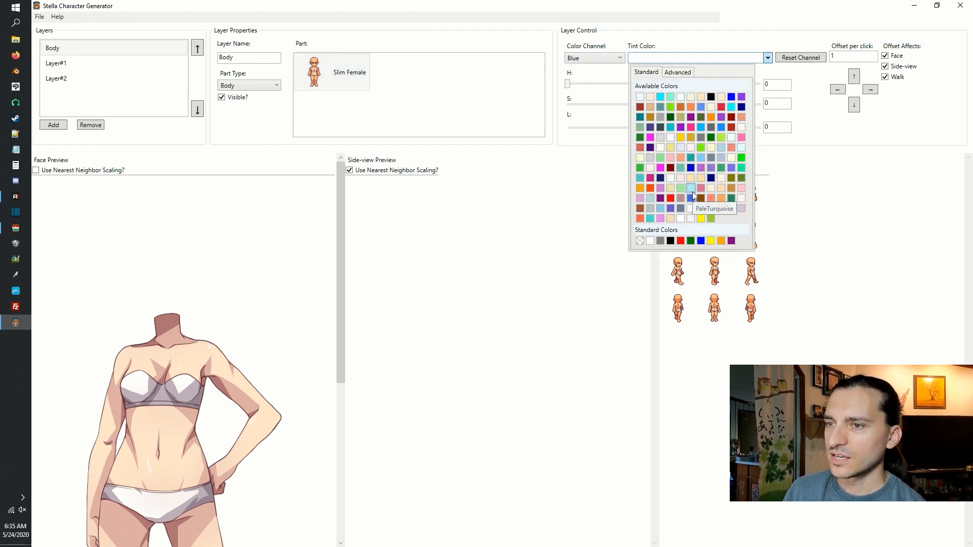
left_click(692, 192)
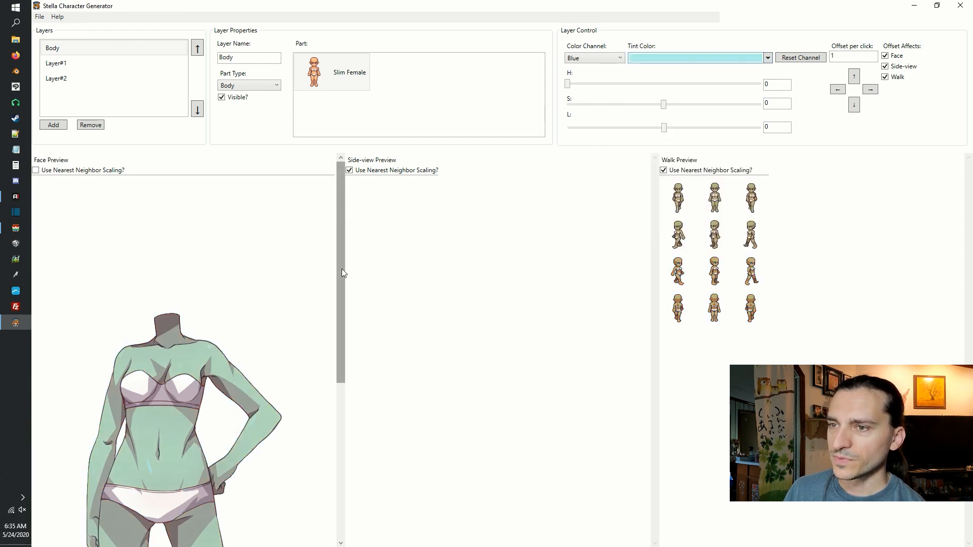
left_click_drag(342, 269, 340, 358)
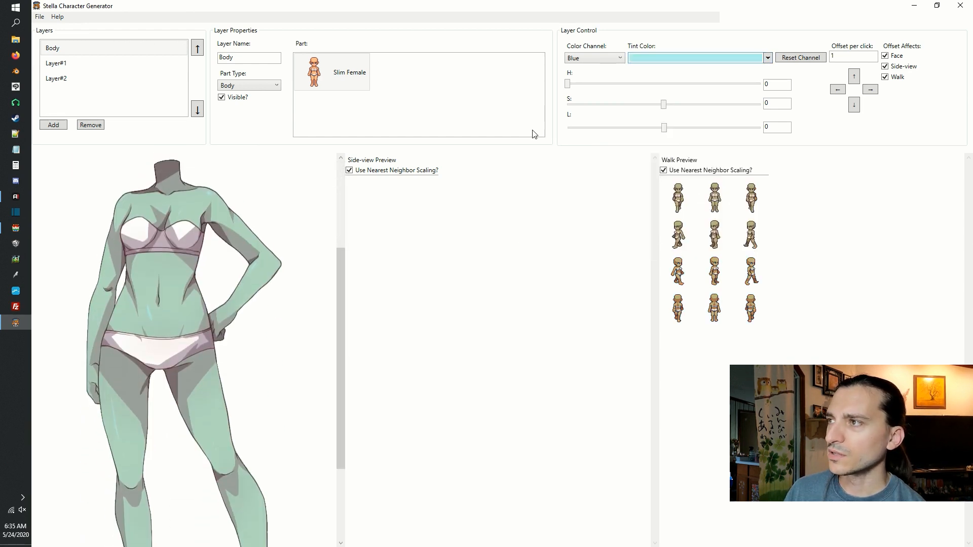
Tint the Body layer's Red color channel dark red, and reset that channel.
left_click(589, 61)
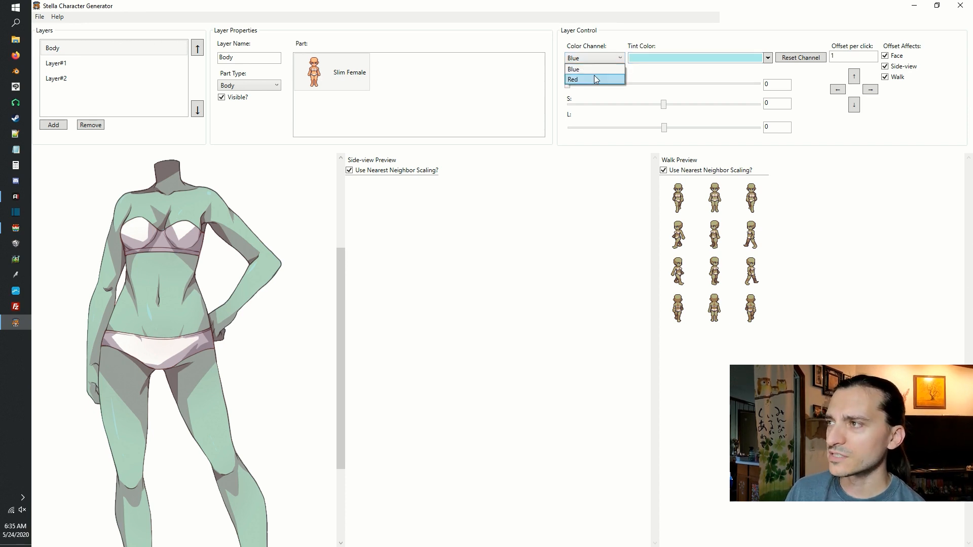
left_click(598, 79)
left_click(644, 59)
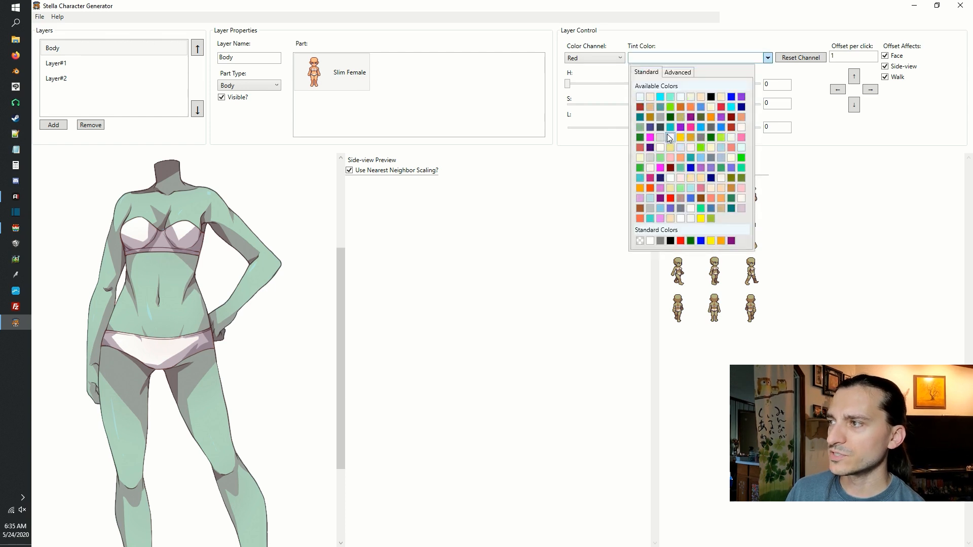
left_click(672, 169)
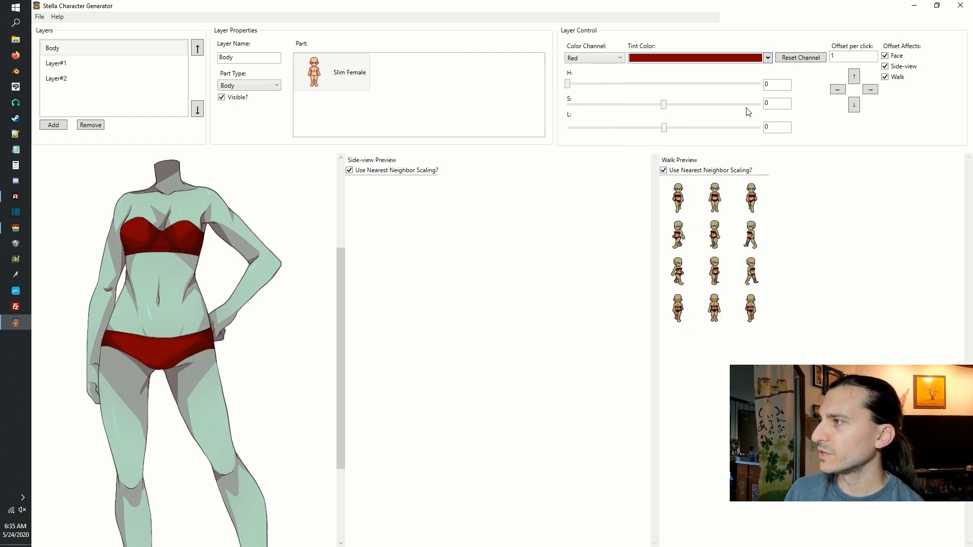
left_click(814, 59)
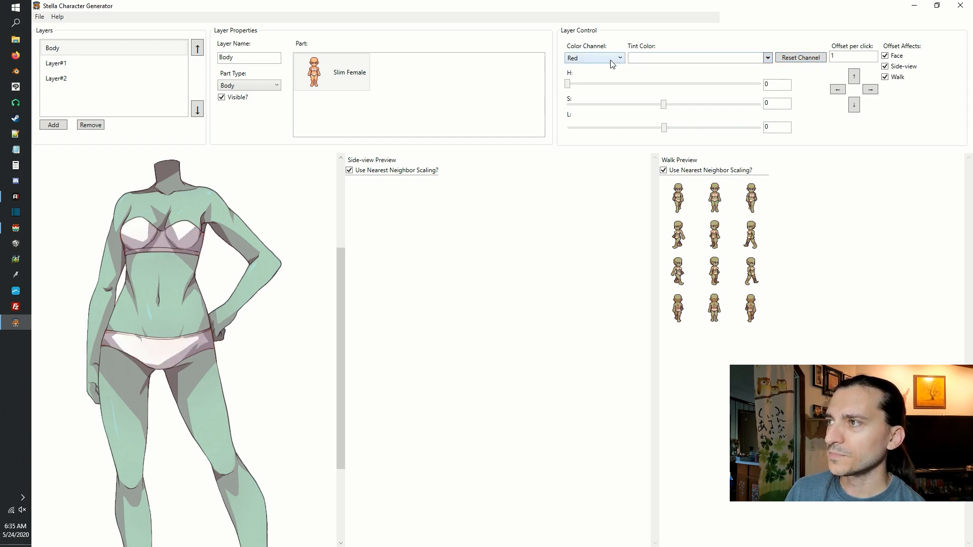
Try adjusting the Red channel's hue and return it to 0.
left_click(568, 85)
mouse_move(568, 84)
left_mouse_down()
mouse_move(600, 87)
mouse_move(568, 87)
left_mouse_up()
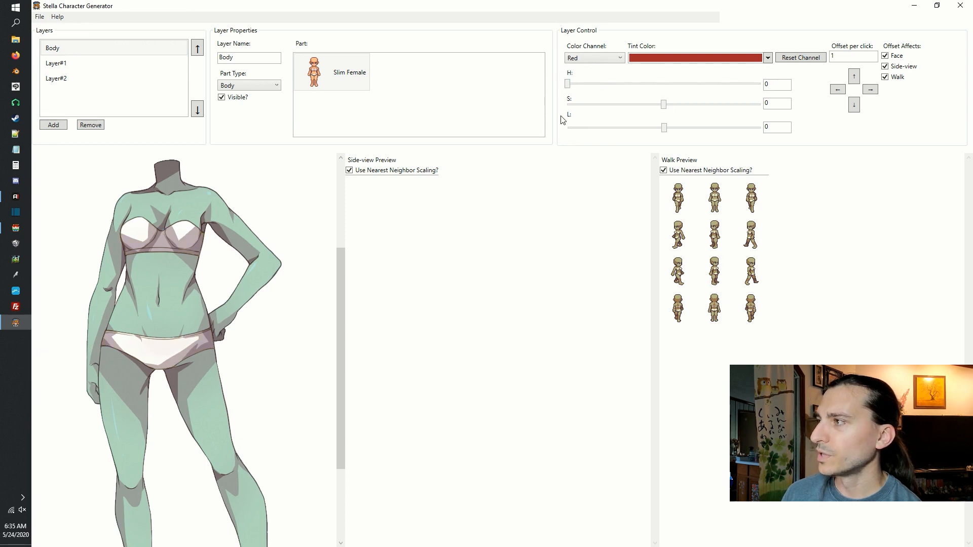
Nudge the Body layer up, left, right and back down with an offset of 1 in all previews.
left_click(854, 77)
left_click(854, 77)
left_click(855, 78)
left_click(854, 77)
left_click(837, 90)
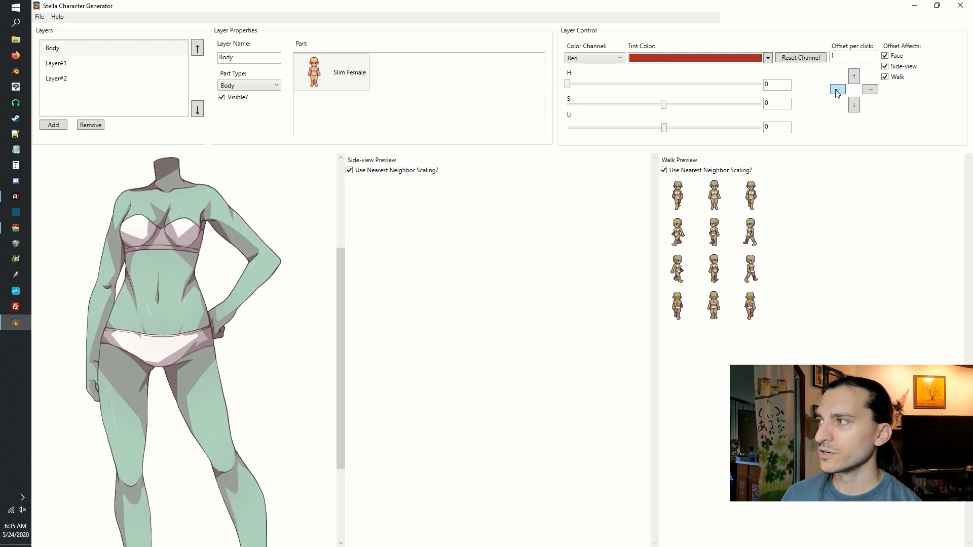
left_click(837, 94)
left_click(838, 93)
left_click(870, 92)
left_click(871, 92)
left_click(870, 92)
left_click(870, 92)
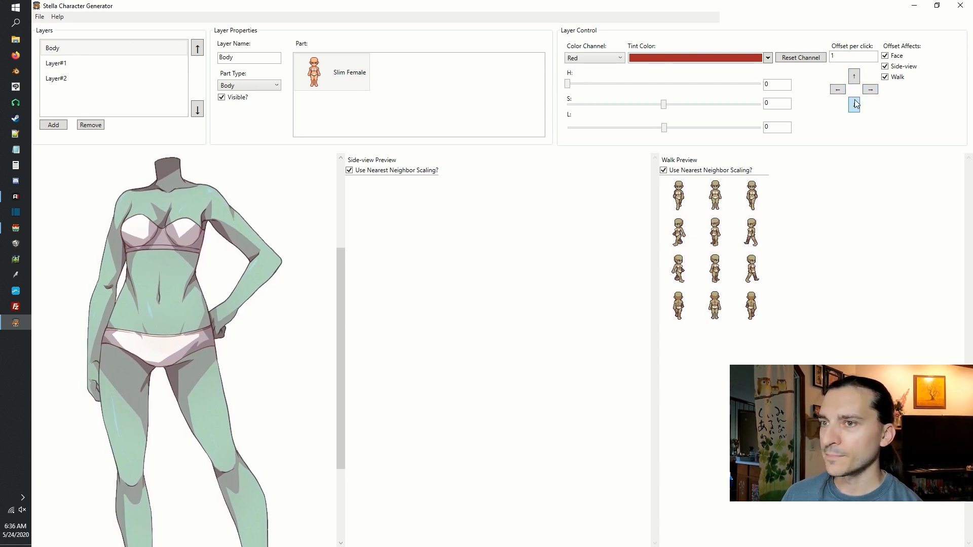
left_click(854, 104)
left_click(854, 104)
left_click(855, 105)
left_click(854, 105)
left_click(855, 106)
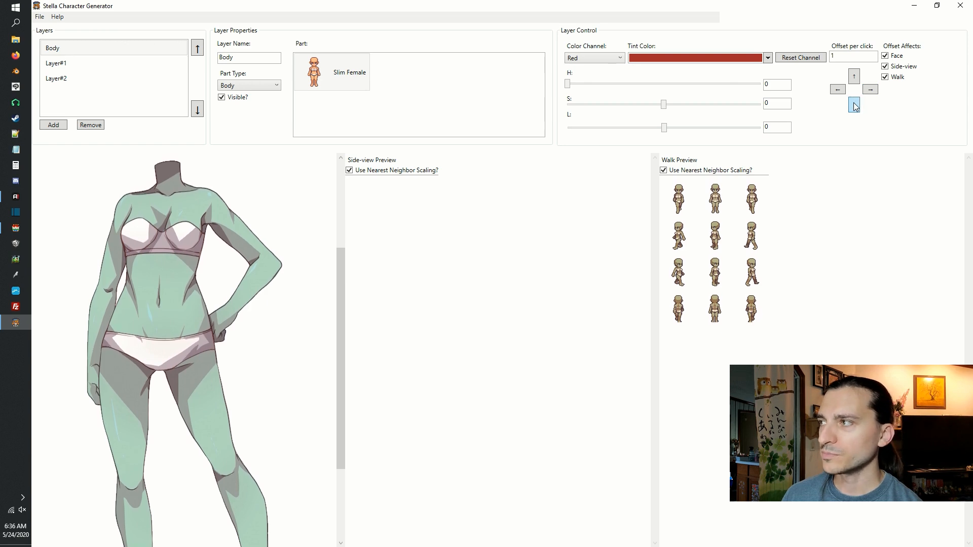
left_click(838, 89)
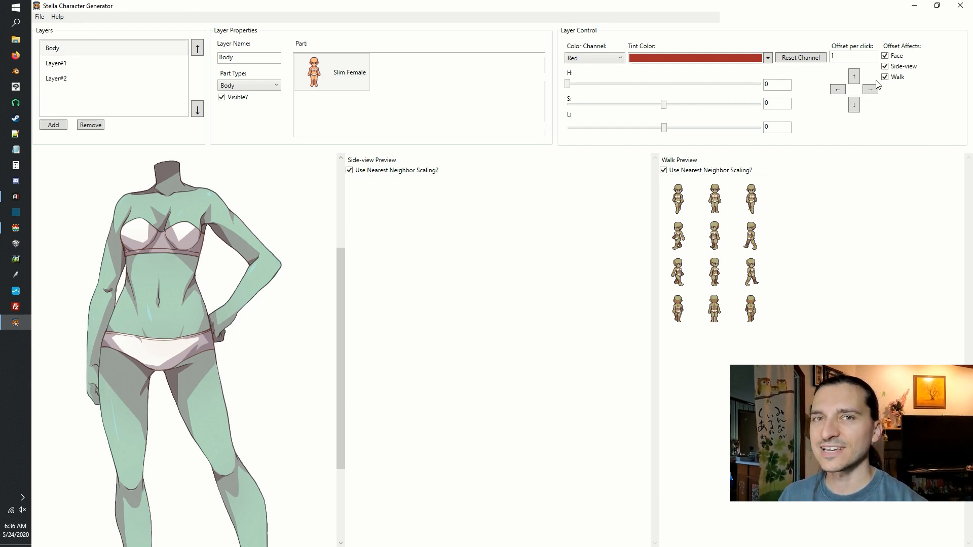
left_click(41, 17)
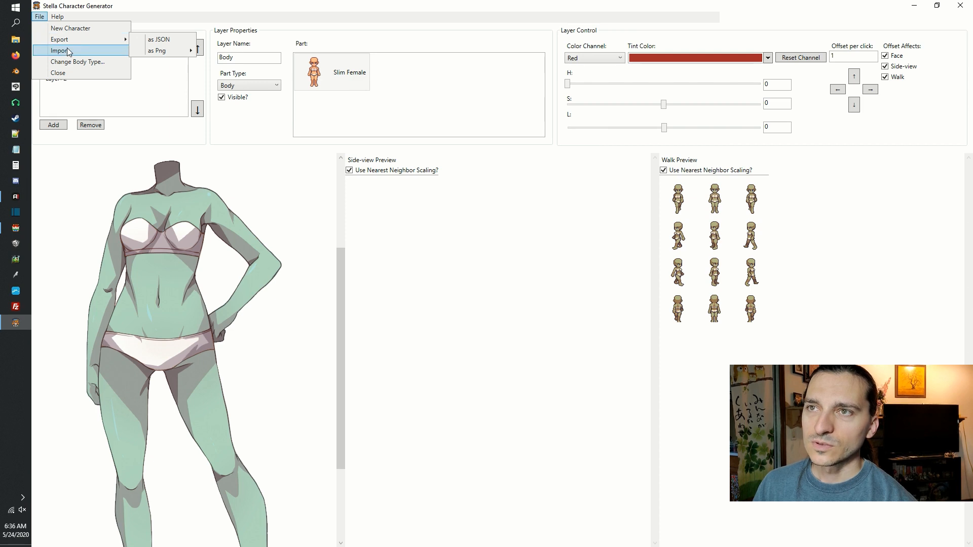
mouse_move(104, 41)
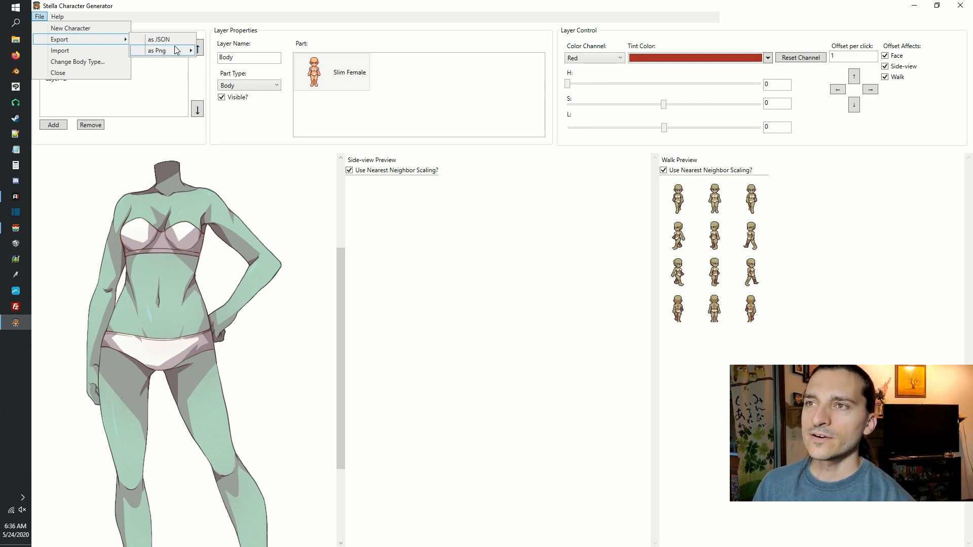
mouse_move(170, 54)
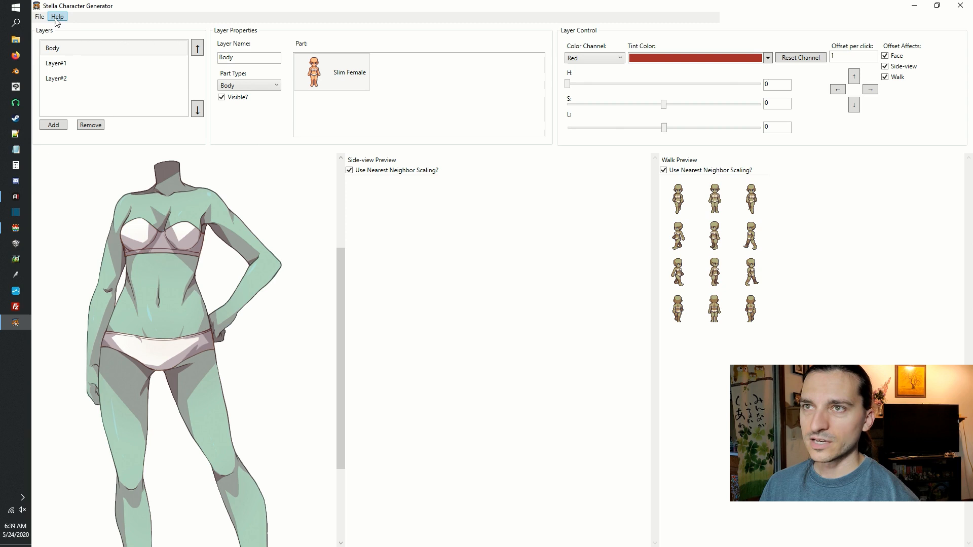
Open the program's About information, follow its EULA link, and close the About window.
left_click(57, 16)
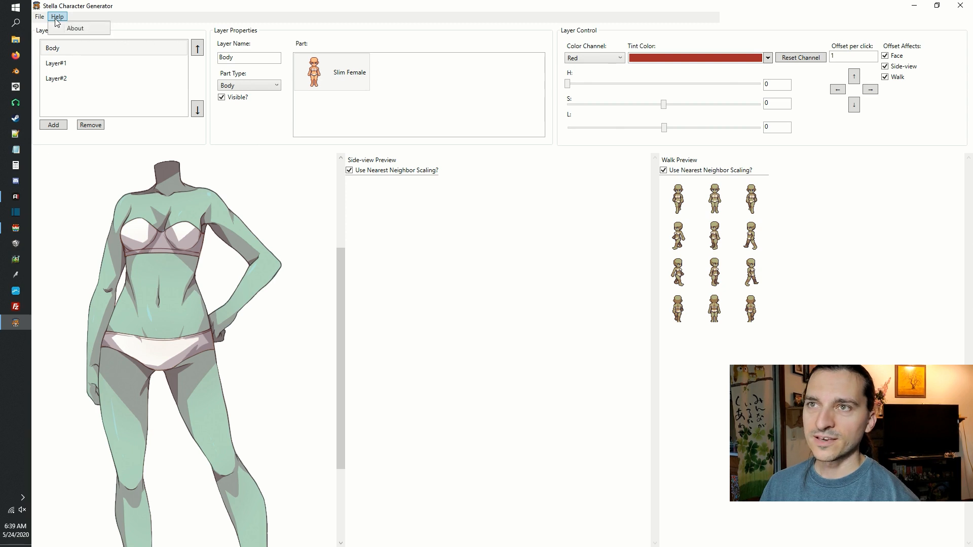
left_click(74, 27)
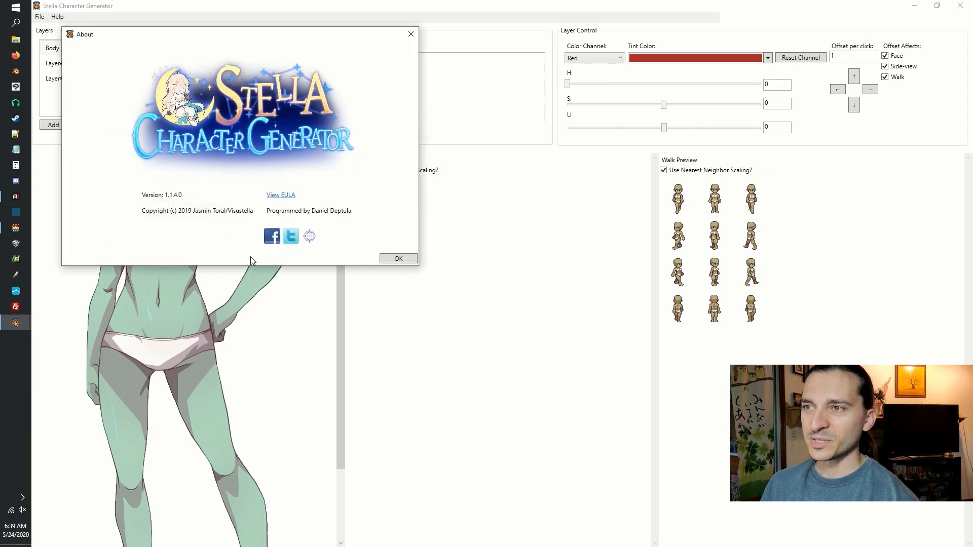
left_click(284, 196)
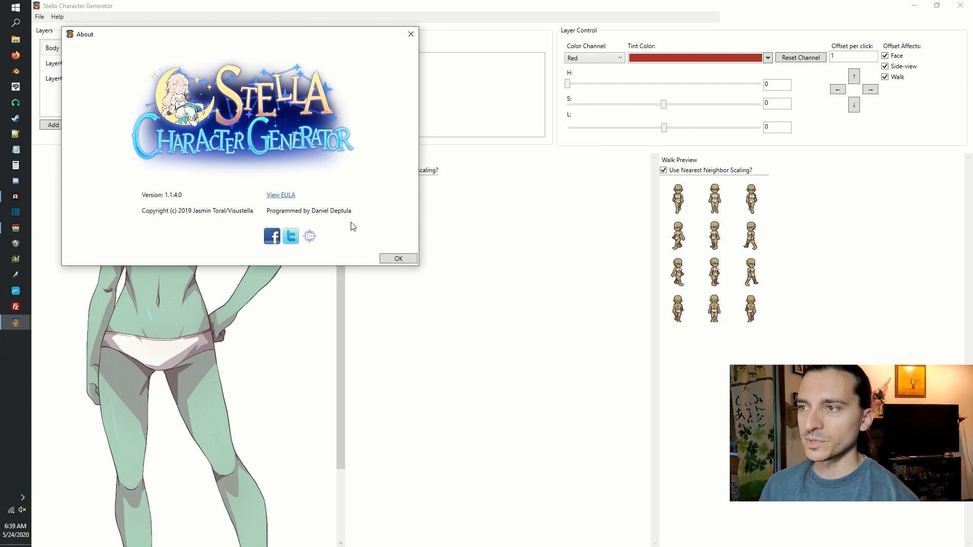
left_click(399, 259)
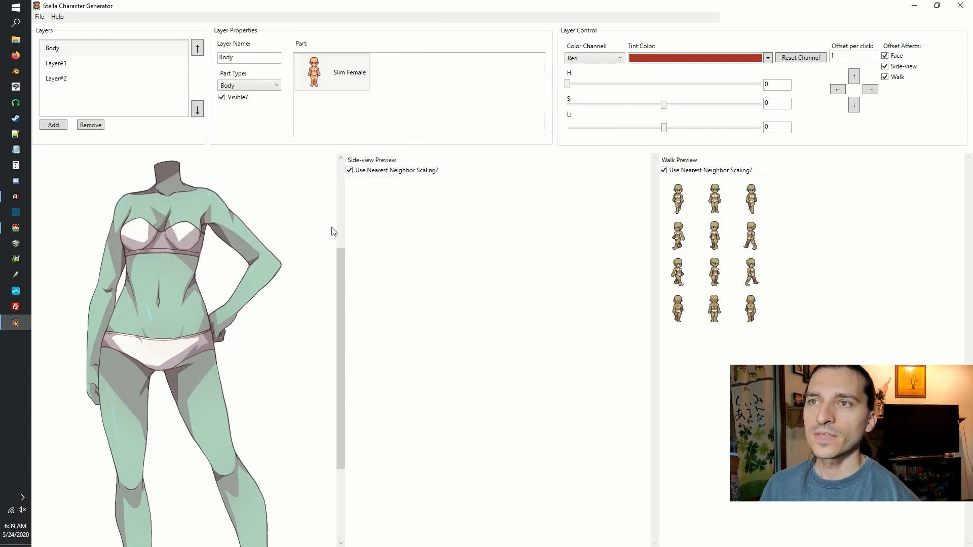
left_click(39, 16)
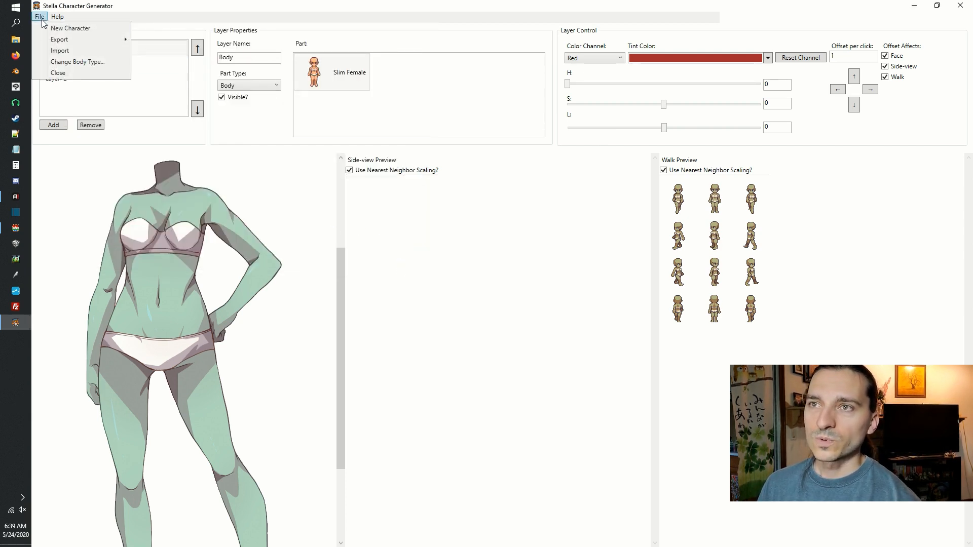
mouse_move(43, 40)
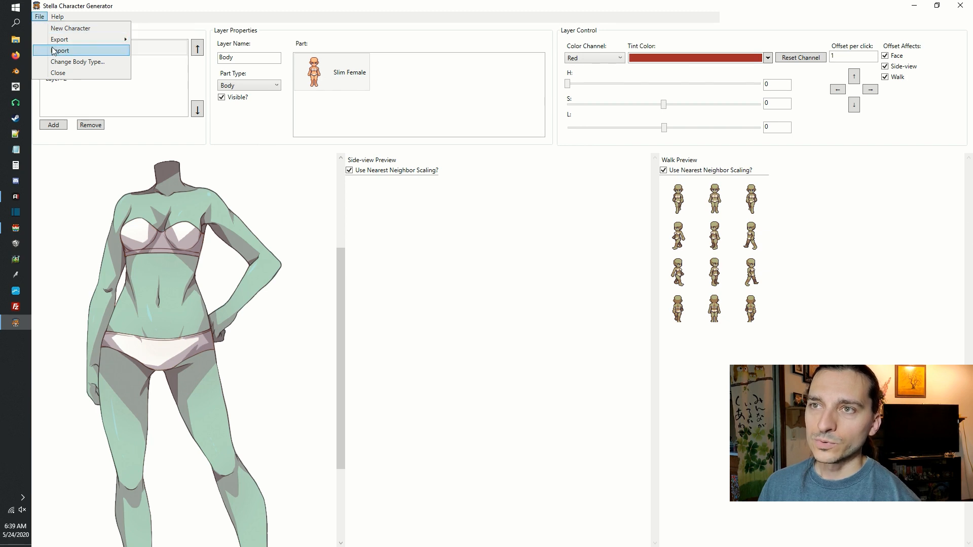
left_click(44, 18)
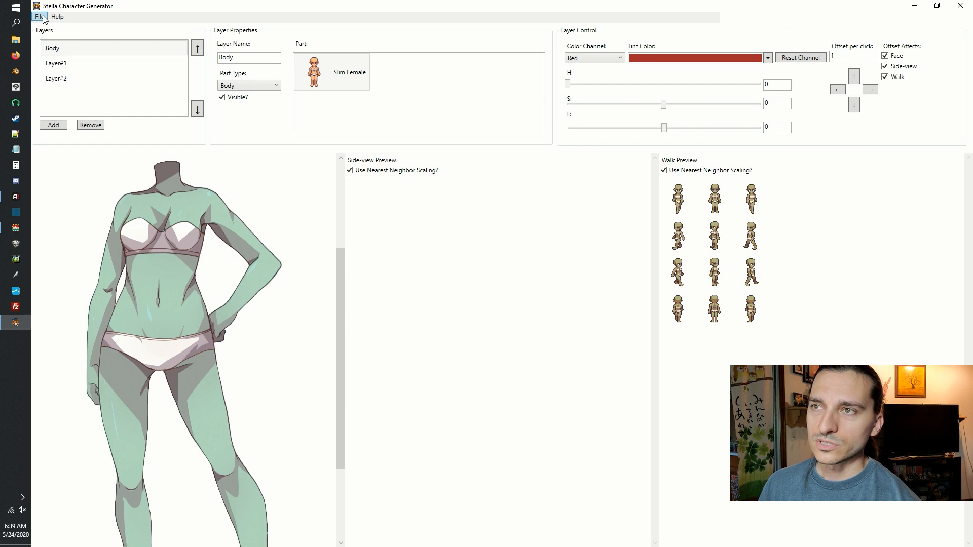
Set Layer#1's part type to Head and apply the Head01 part.
left_click(126, 63)
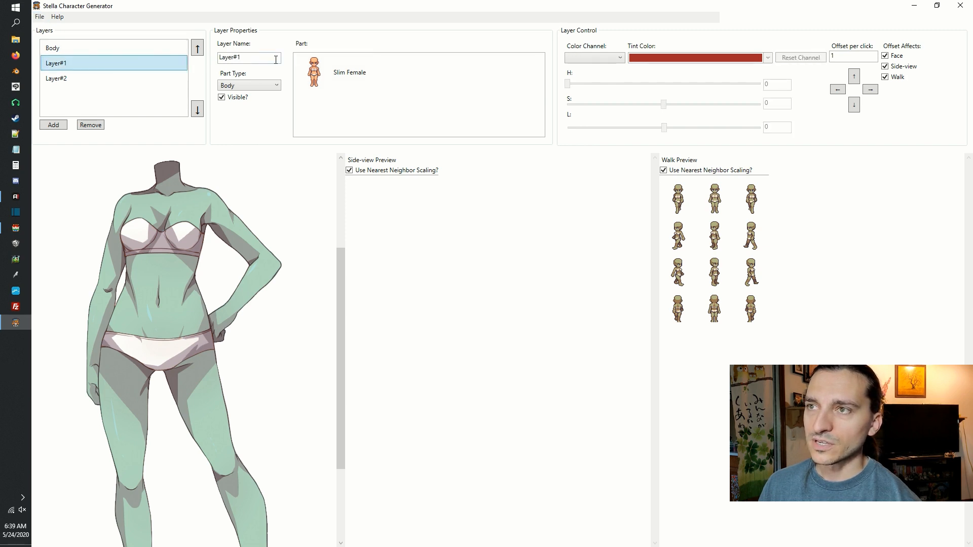
left_click(276, 85)
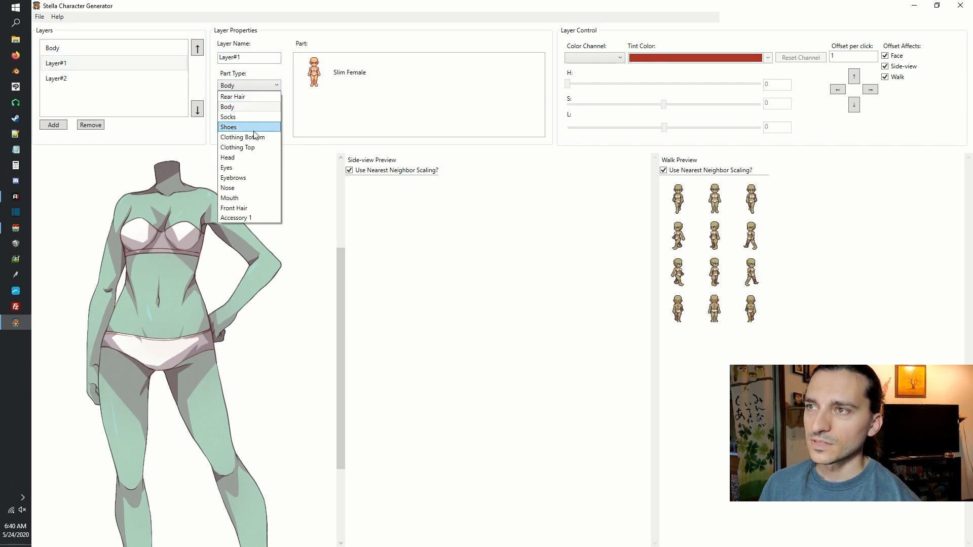
left_click(252, 157)
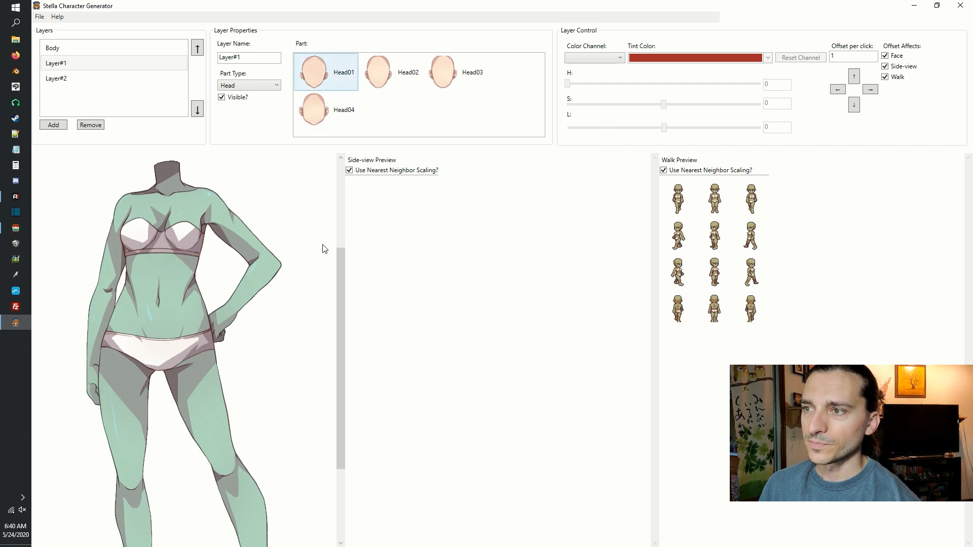
left_click_drag(342, 278, 338, 198)
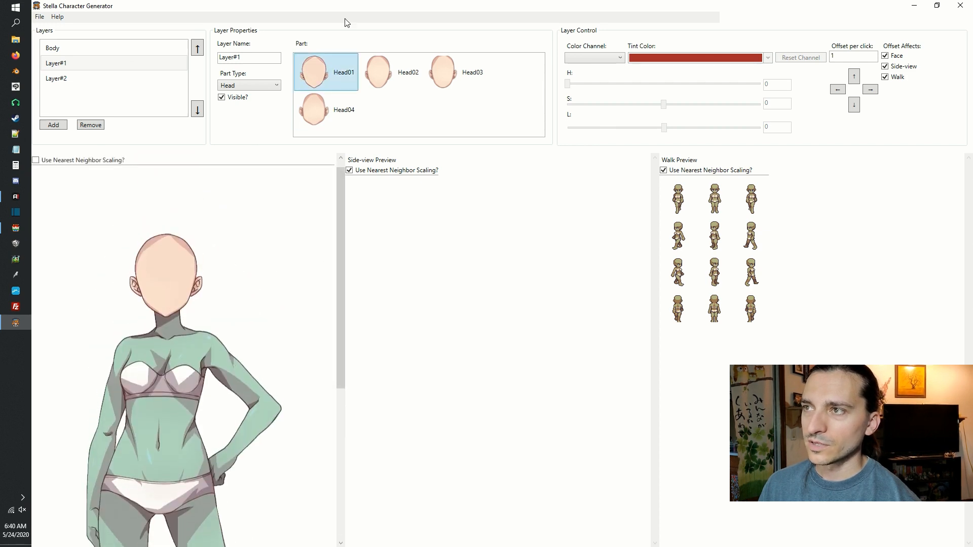
Try the Head02 and Head04 parts on Layer#1, and return to Head01.
left_click(392, 79)
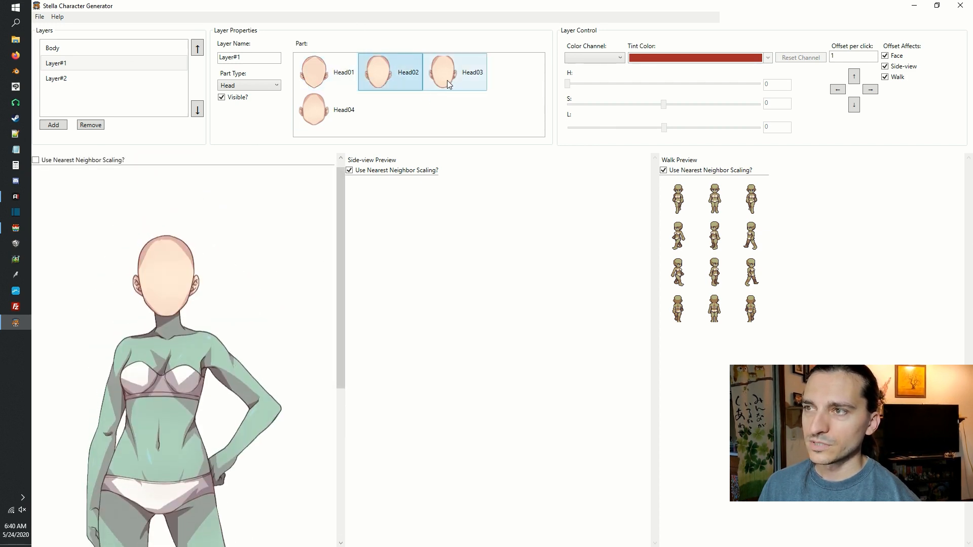
left_click(332, 126)
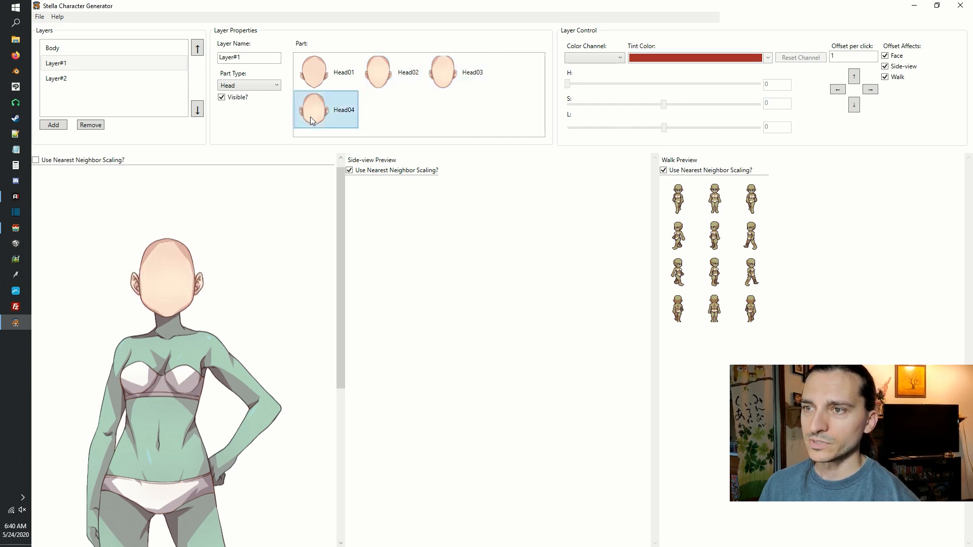
left_click(269, 86)
left_click(323, 68)
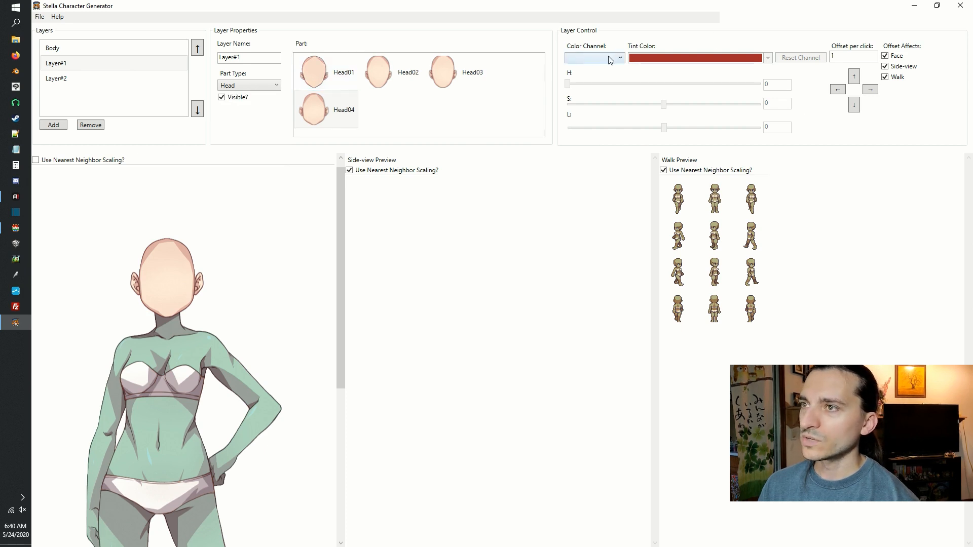
left_click(316, 71)
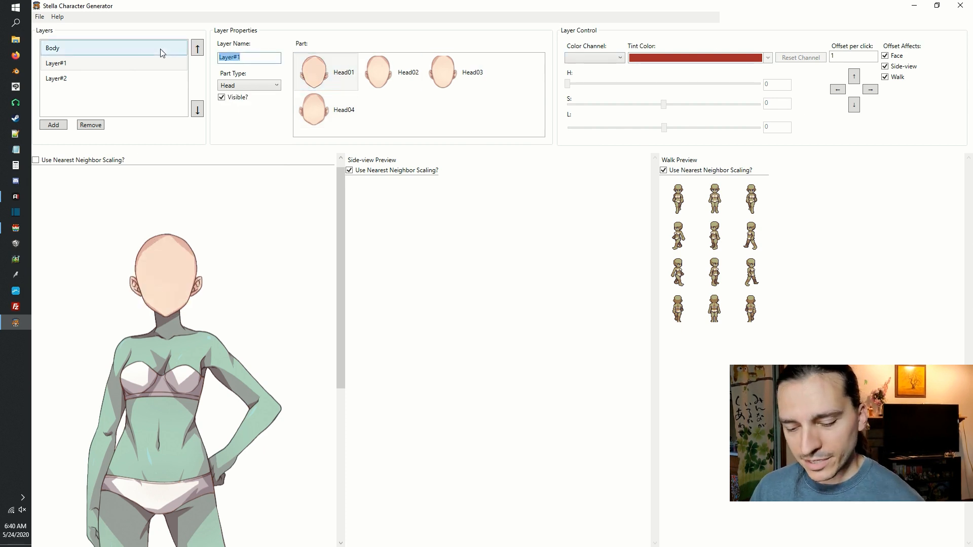
Rename Layer#1 as Head.
type("Headf")
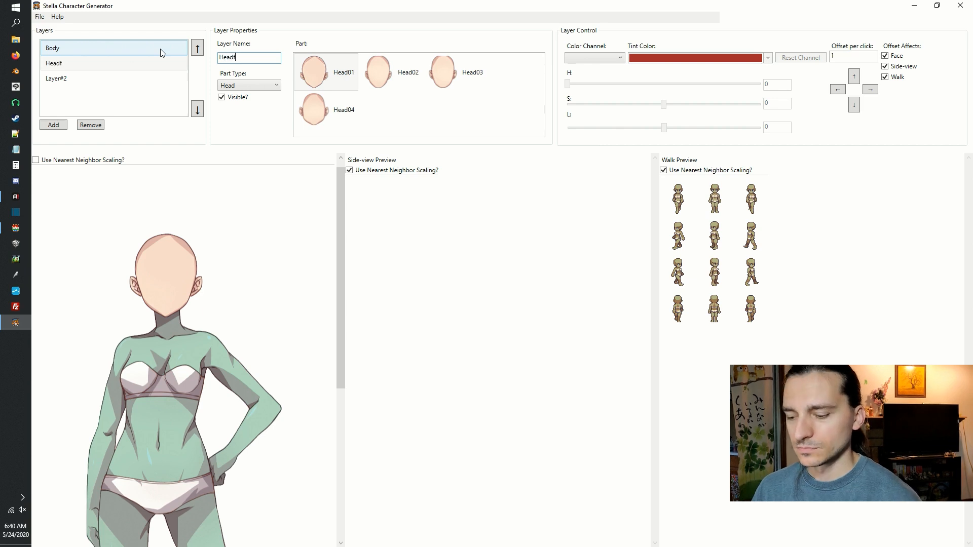
key("BackSpace")
Set Layer#2's part type to Rear Hair.
left_click(105, 80)
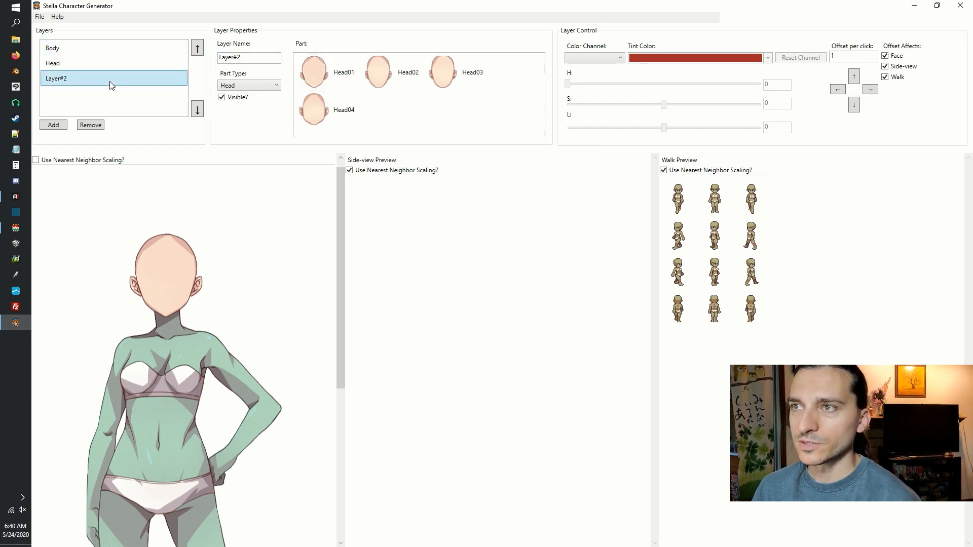
left_click(248, 89)
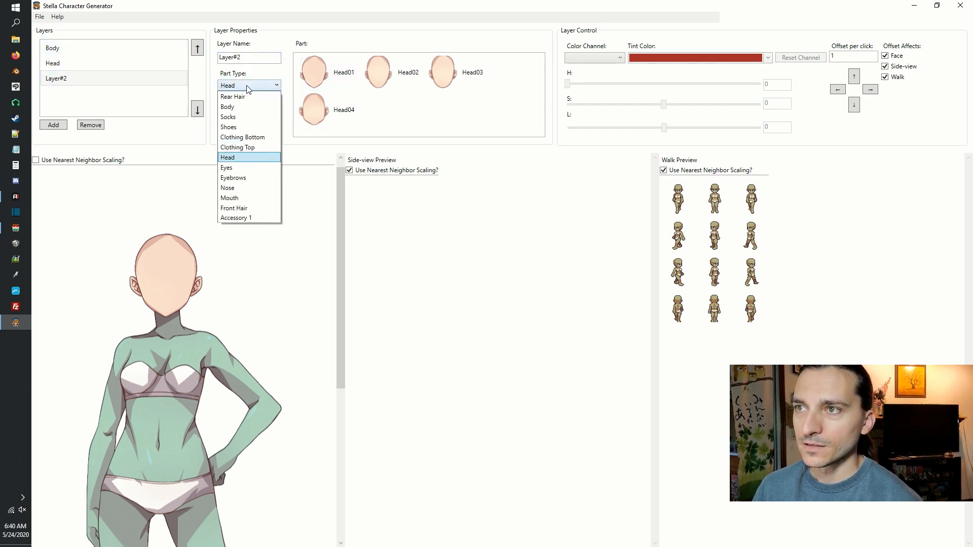
left_click(252, 97)
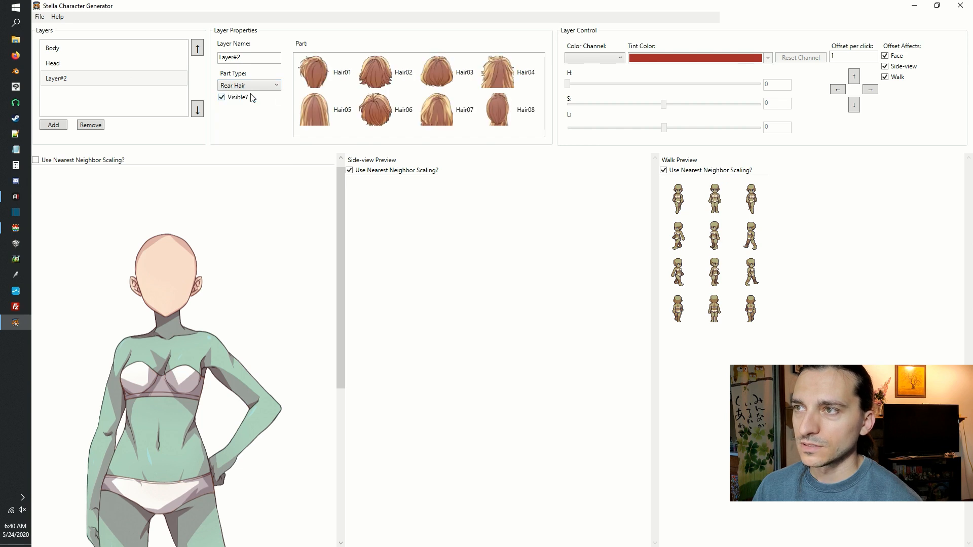
Try the rear hair parts Hair01 through Hair05 on Layer#2.
left_click(318, 82)
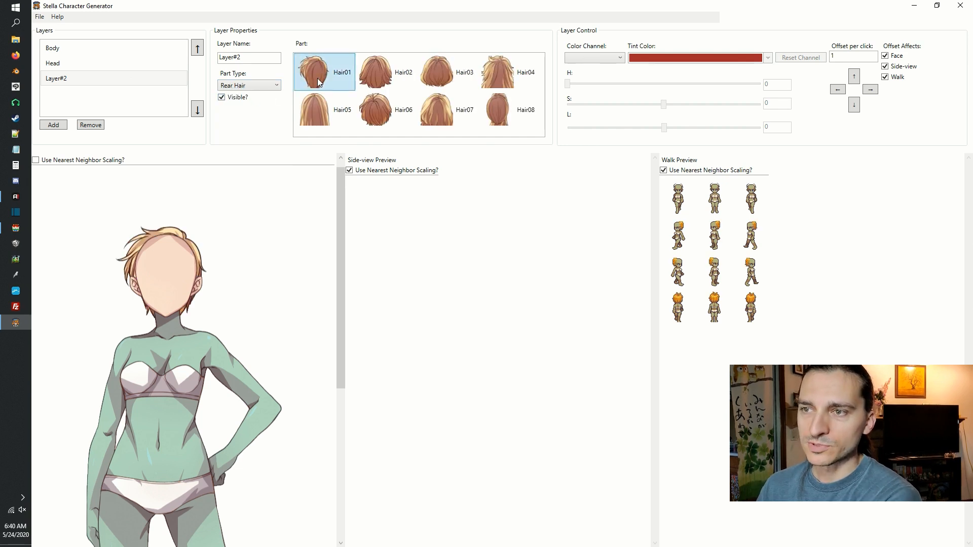
left_click(387, 83)
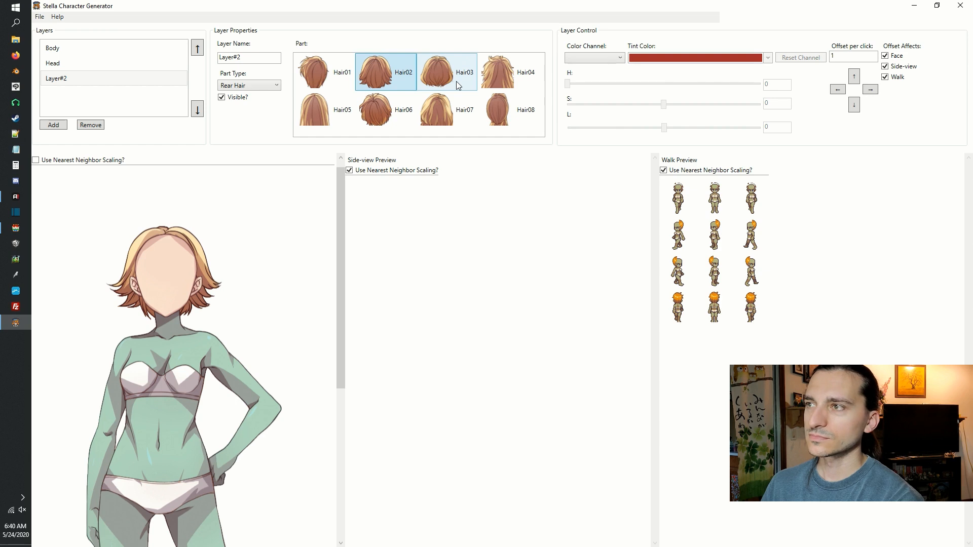
left_click(458, 85)
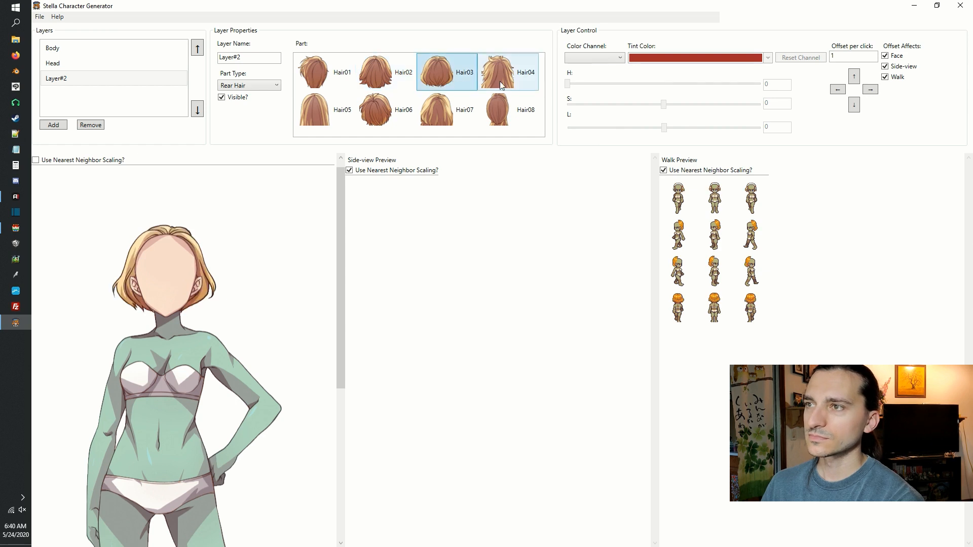
left_click(320, 121)
Tint the Blue color channel of the Hair05 rear hair purple.
left_click(604, 58)
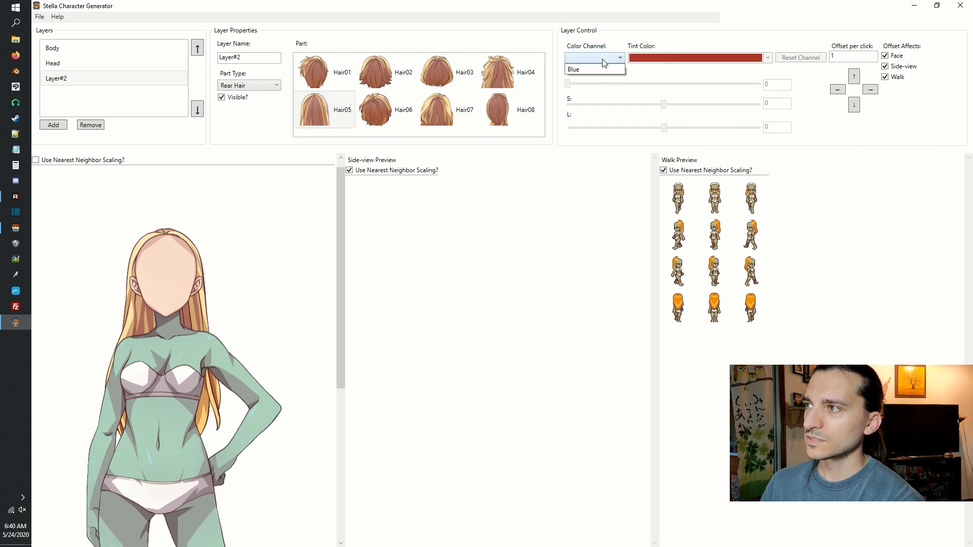
left_click(597, 71)
left_click(675, 61)
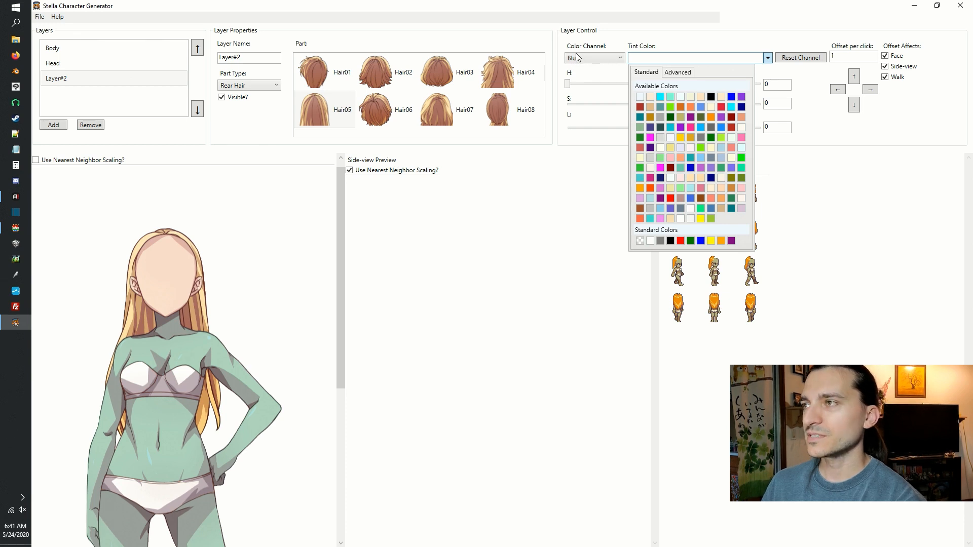
left_click(680, 128)
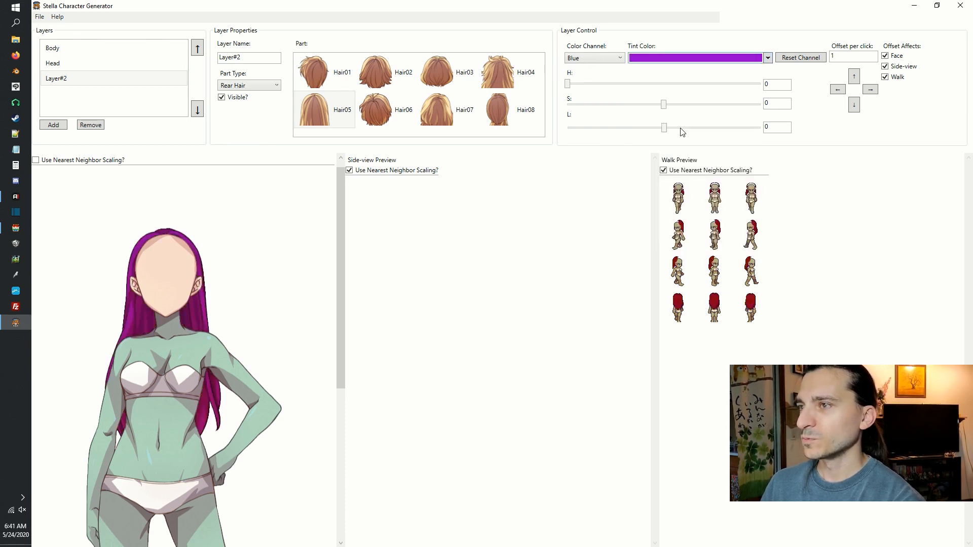
left_click(590, 60)
left_click(588, 70)
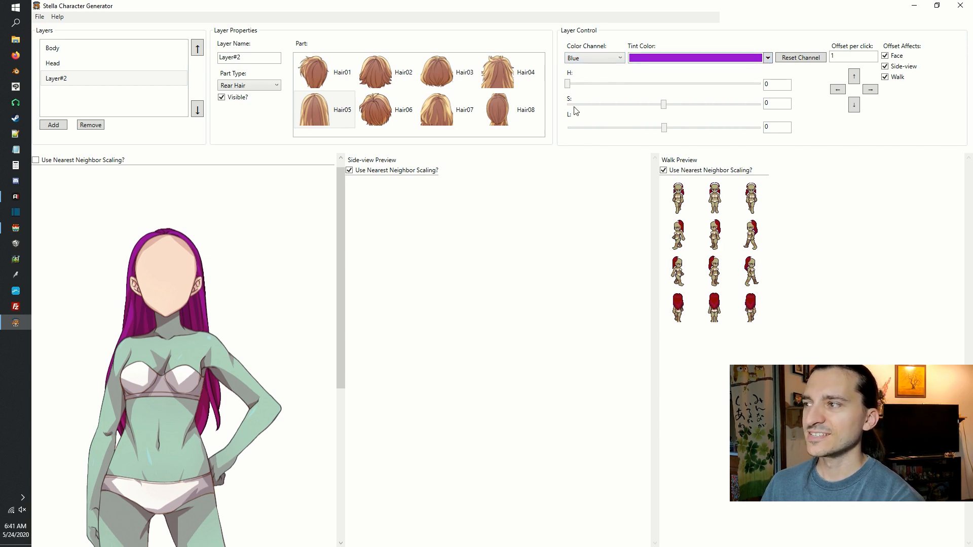
Switch Layer#2 to the Hair06 part and reset its Blue color channel.
left_click(386, 109)
left_click(616, 60)
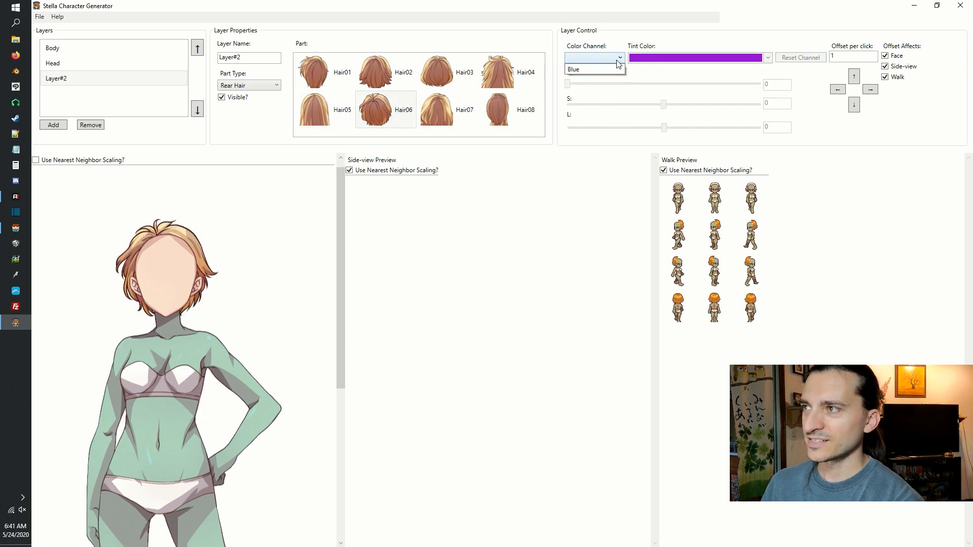
left_click(615, 70)
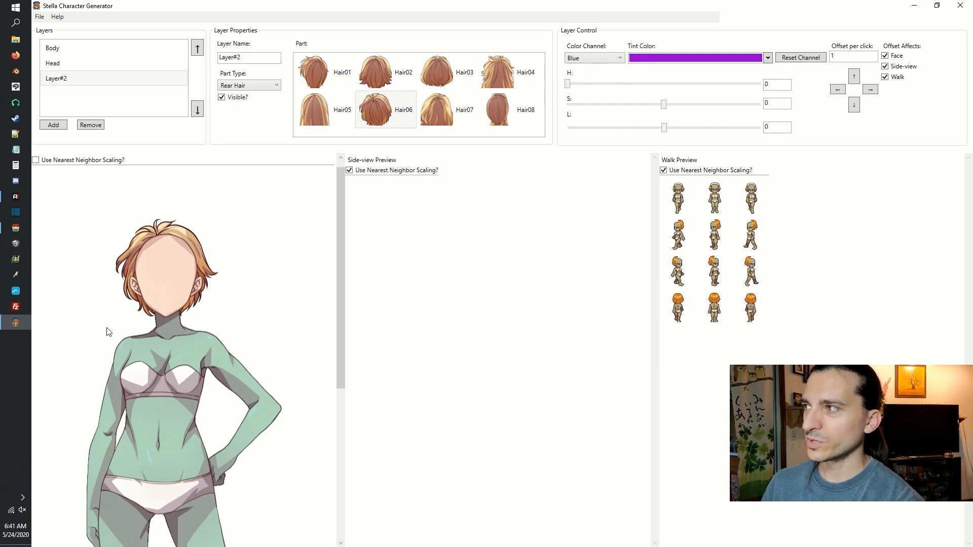
left_click(796, 60)
Tint the Blue color channel of the Hair06 rear hair turquoise.
left_click(597, 59)
left_click(597, 71)
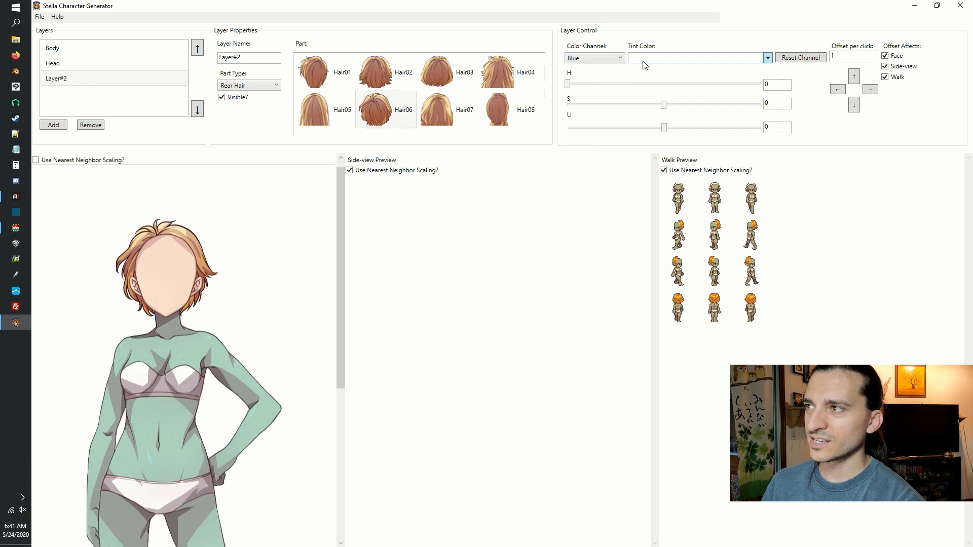
left_click(644, 61)
left_click(671, 103)
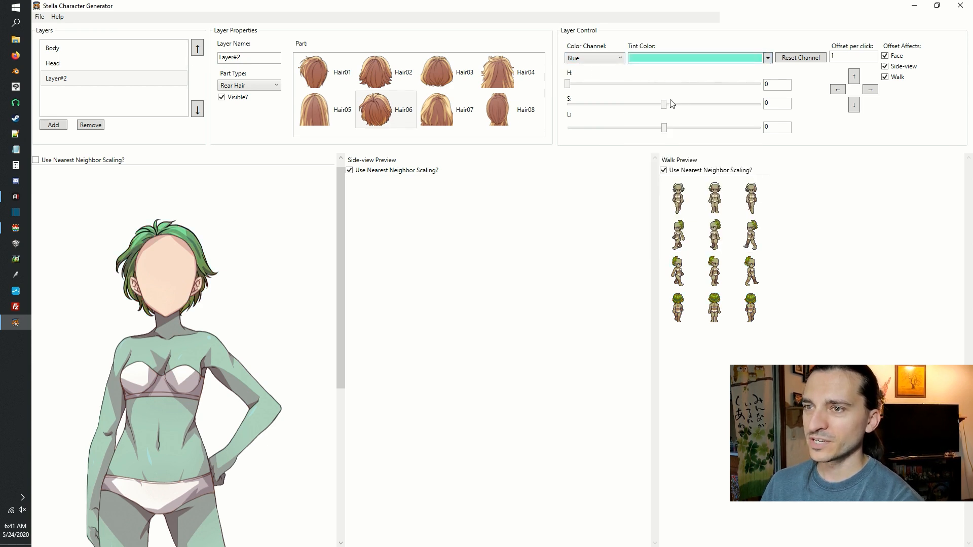
Try the Hair07 part on Layer#2, and choose Hair08 for the rear hair.
left_click(444, 115)
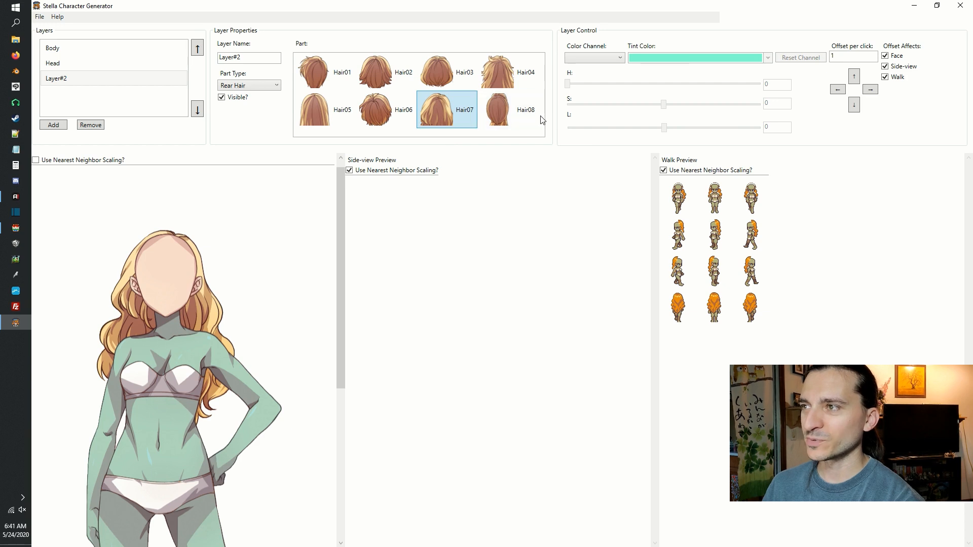
left_click(501, 118)
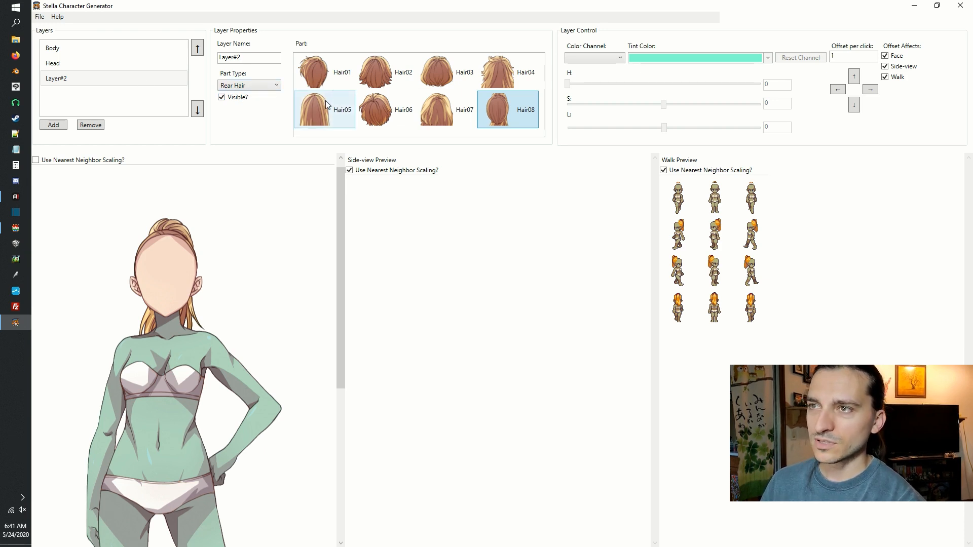
left_click(270, 86)
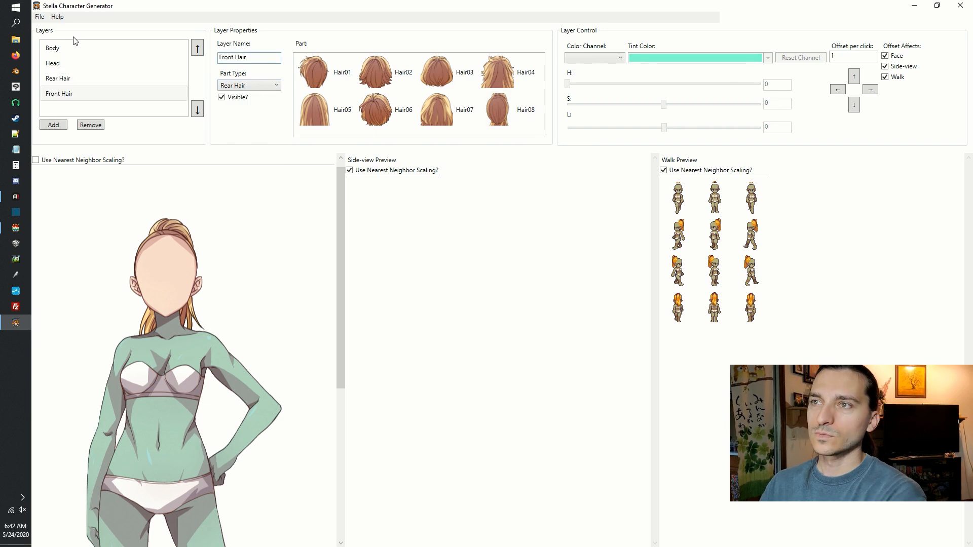
Set the Front Hair layer's part type to Front Hair and try the Front01, Front02 and Front04 parts.
left_click(247, 89)
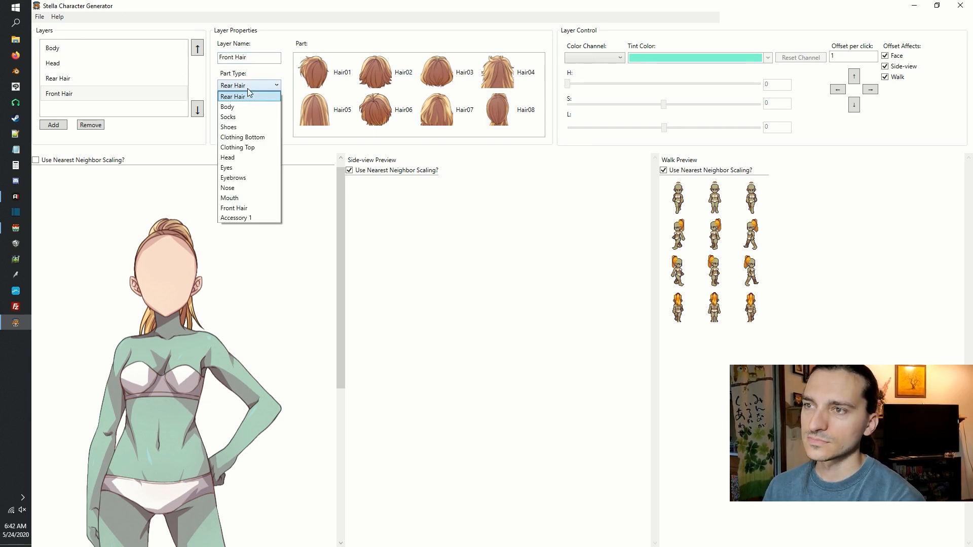
left_click(244, 208)
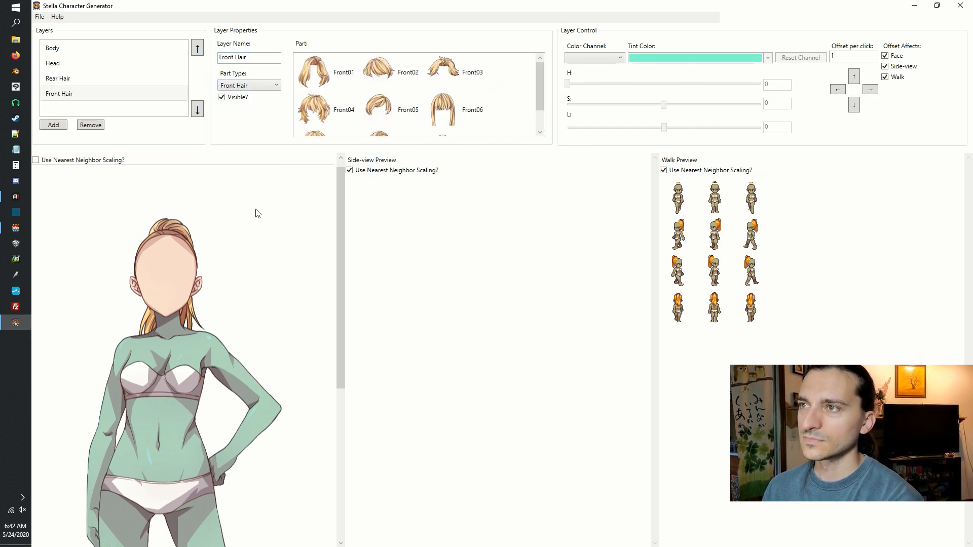
left_click(333, 63)
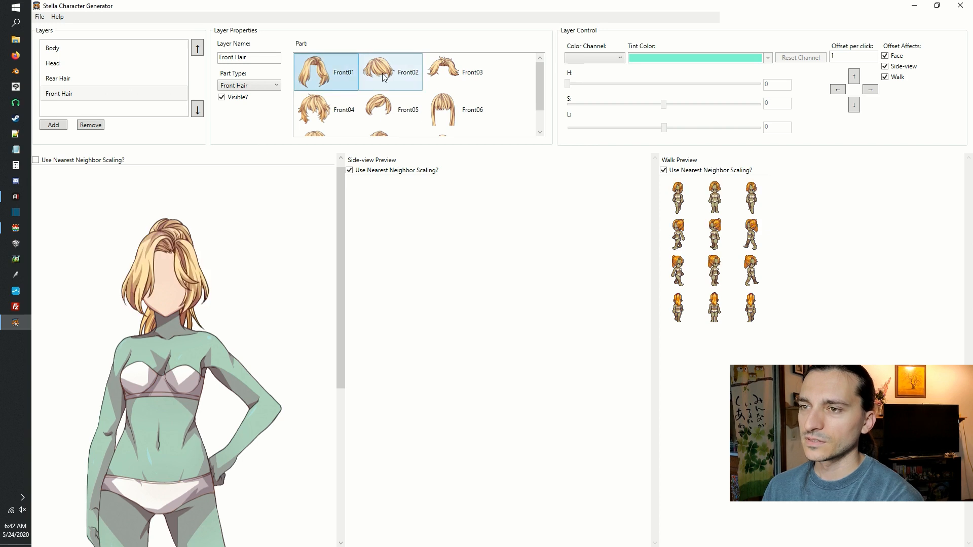
left_click(385, 77)
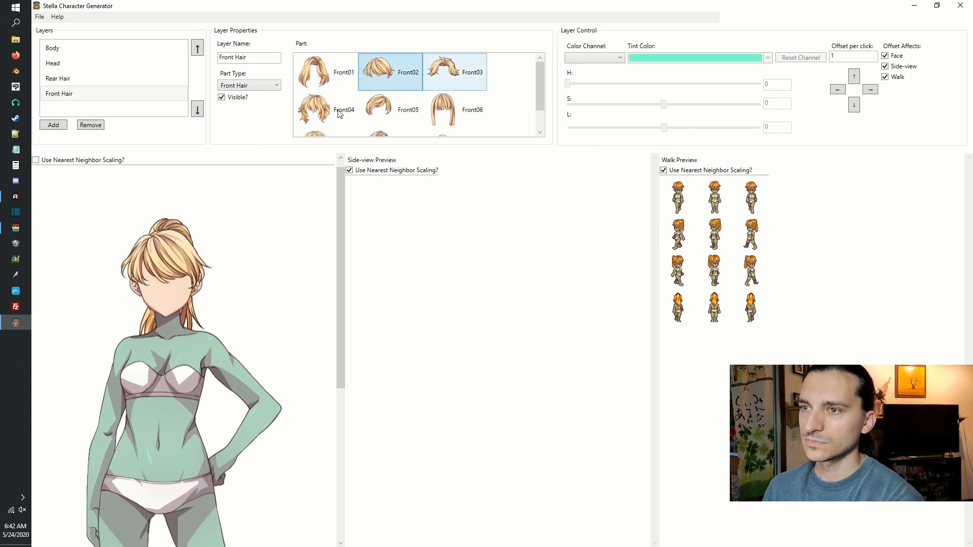
left_click(320, 110)
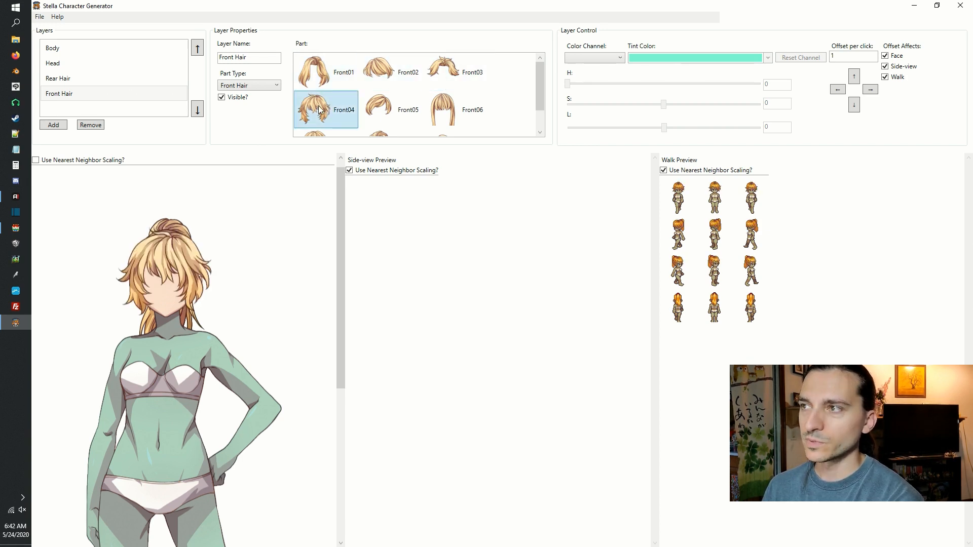
Try the Front05 to Front09 parts on the Front Hair layer and choose Front04.
left_click_drag(539, 99, 545, 118)
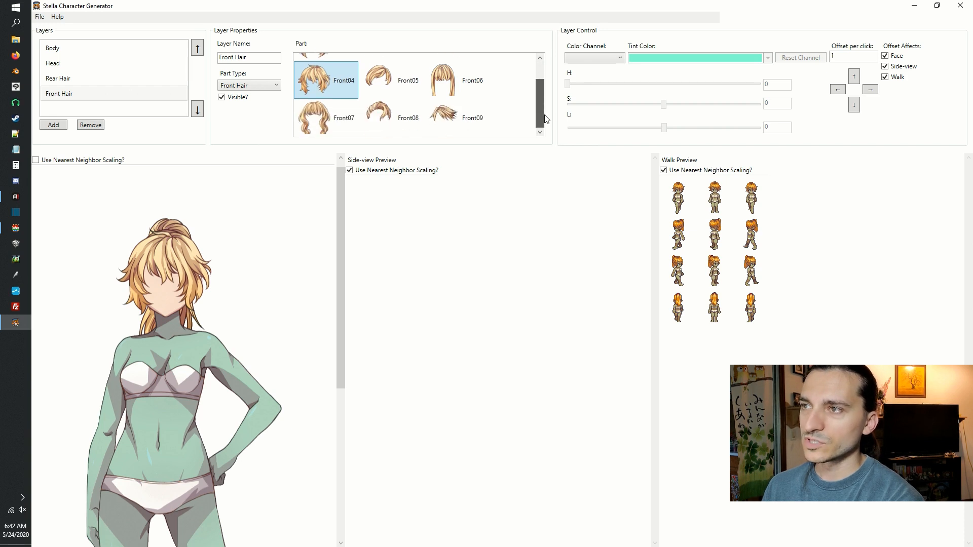
left_click(389, 83)
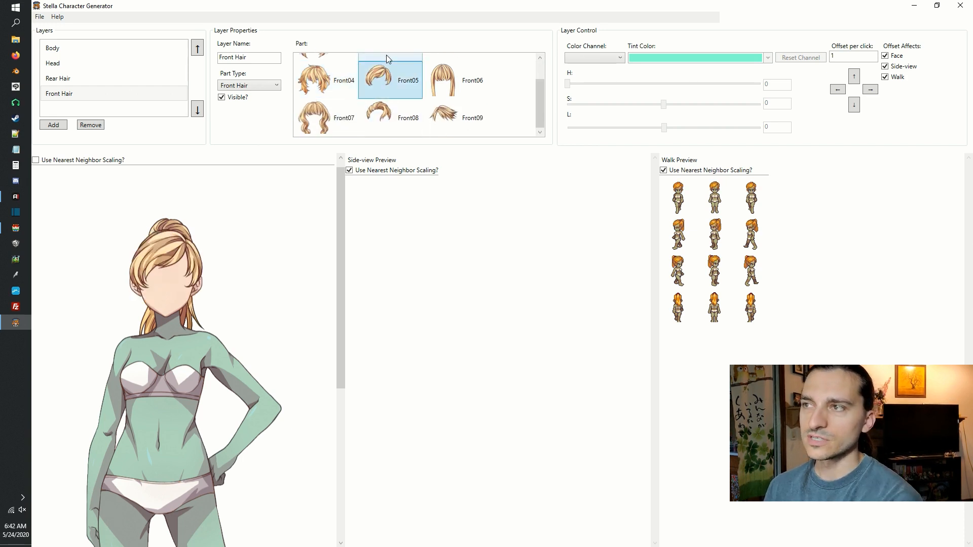
left_click(321, 118)
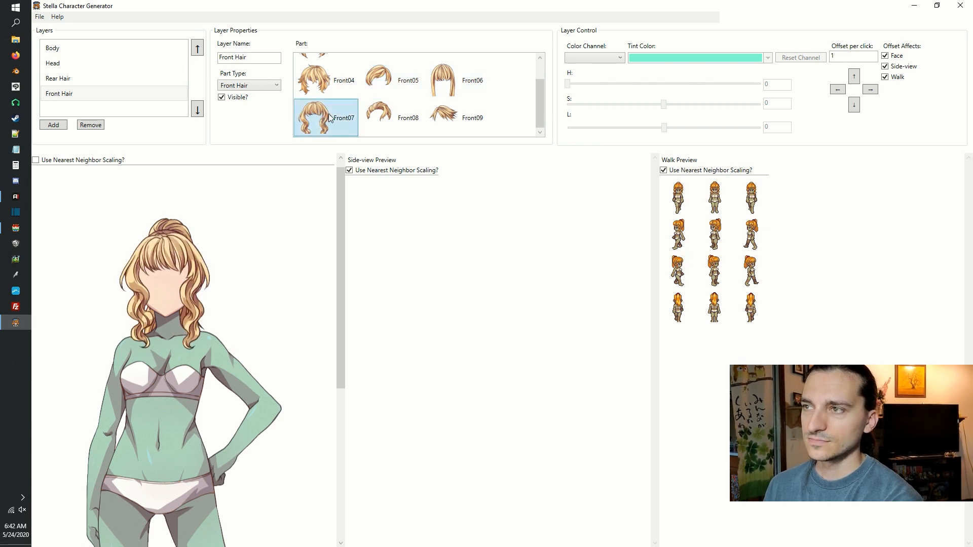
left_click(369, 119)
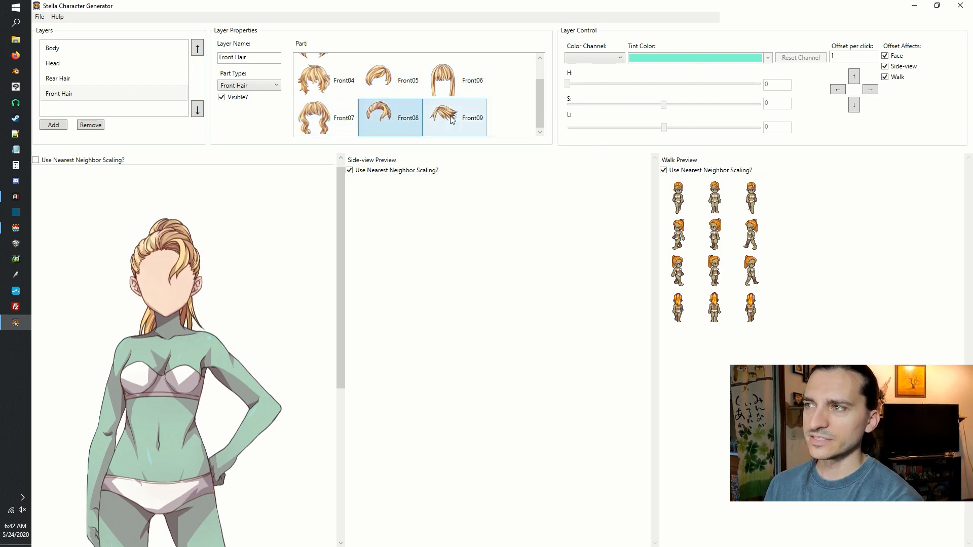
left_click(452, 120)
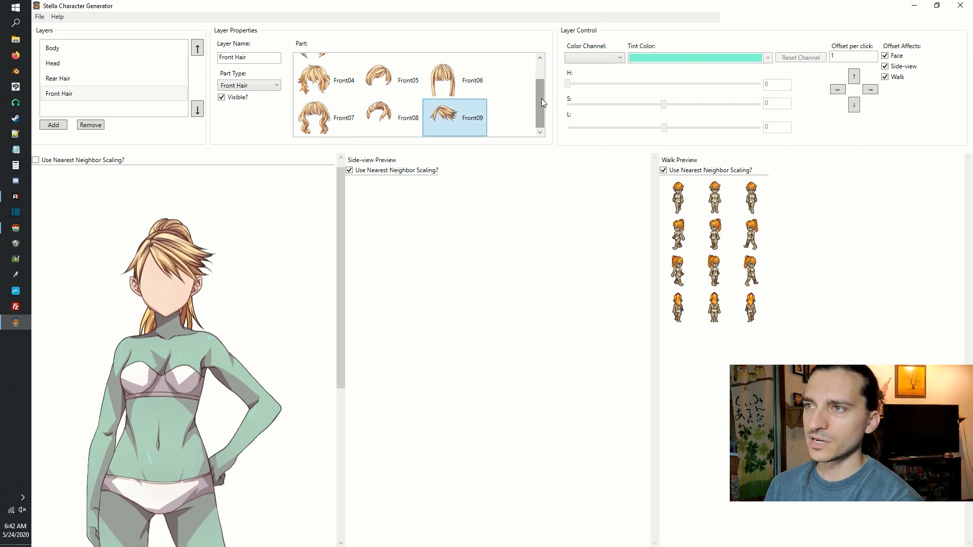
left_click(319, 90)
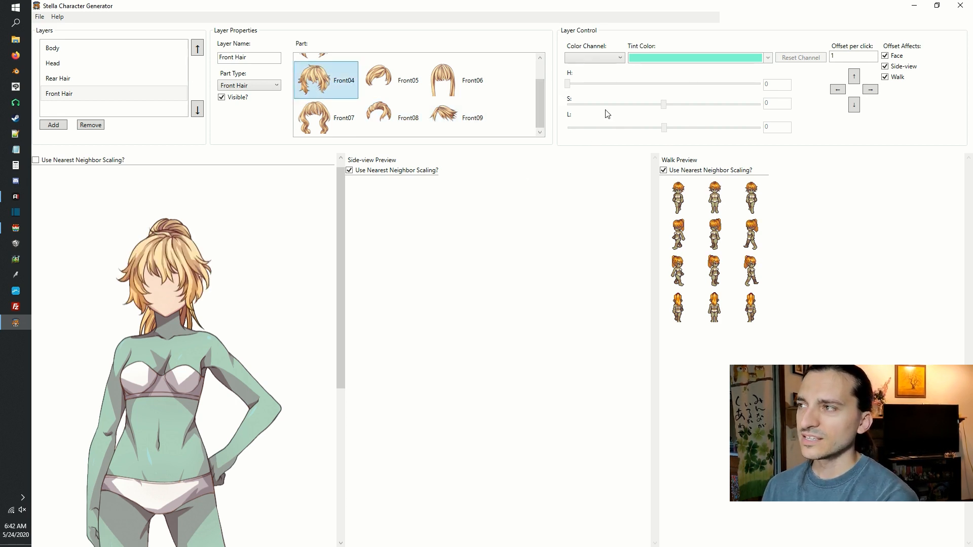
Tint the Blue color channel of the Front04 front hair brownish red.
left_click(614, 65)
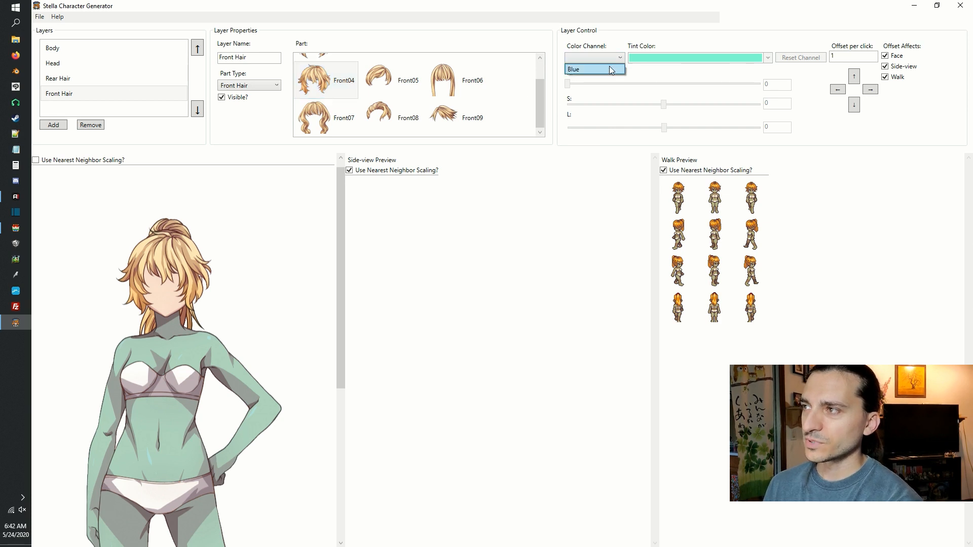
left_click(610, 67)
left_click(655, 62)
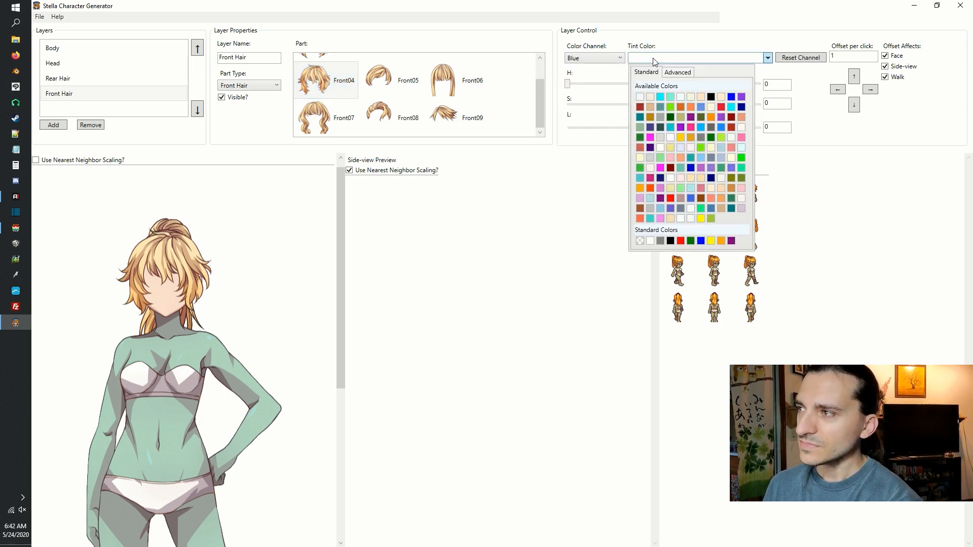
left_click(641, 108)
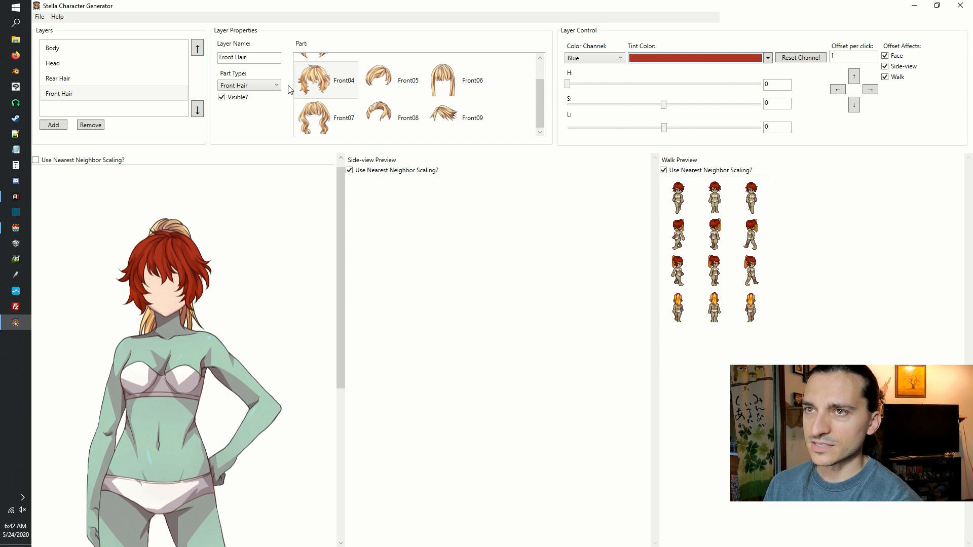
Switch the Rear Hair layer to the Hair05 part and tint its Blue color channel dark red.
left_click(60, 78)
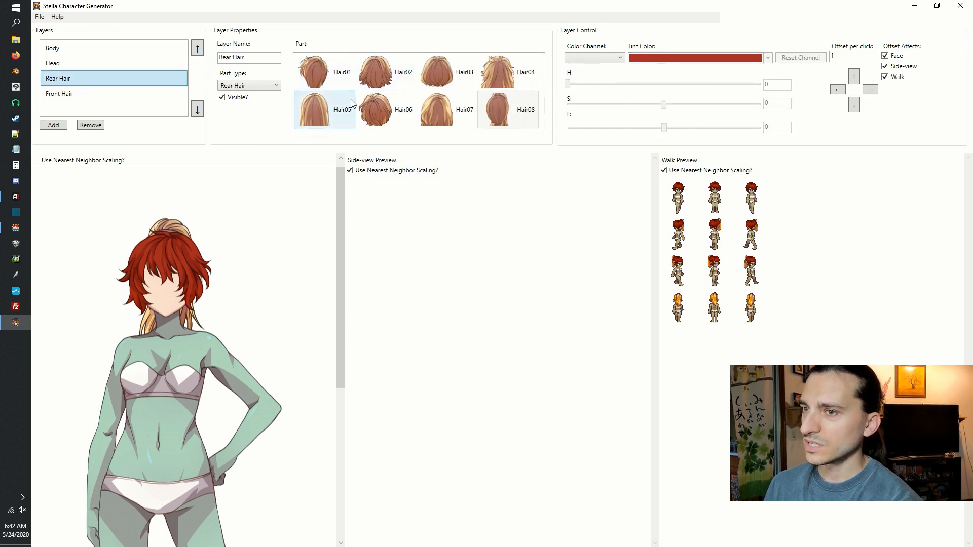
left_click(353, 103)
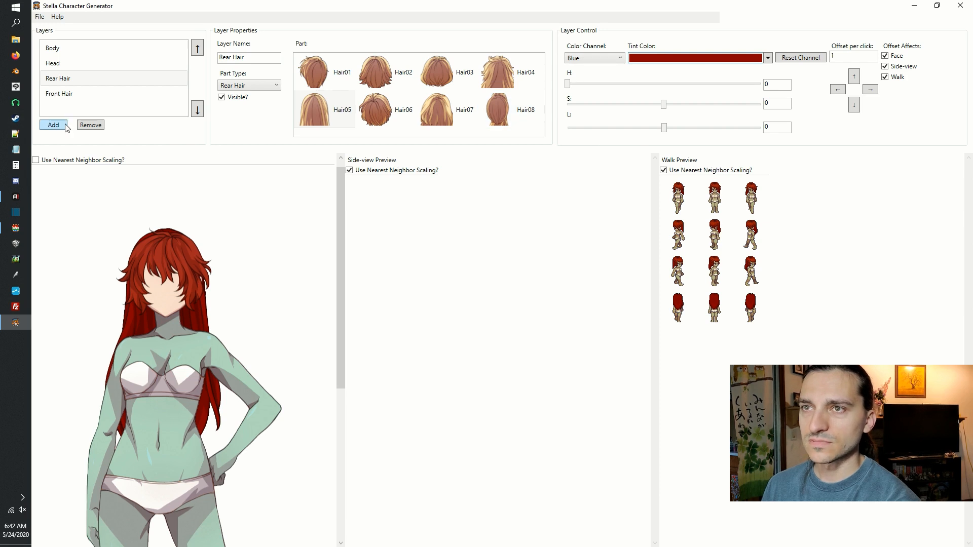
Add a layer after Front Hair, set its part type to Eyes, and choose the Eye01 part.
left_click(74, 97)
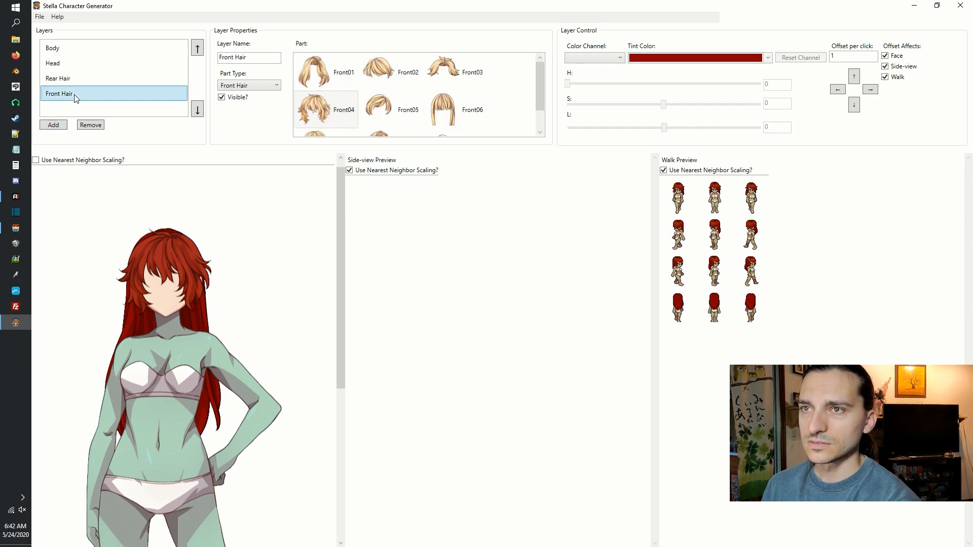
left_click(61, 128)
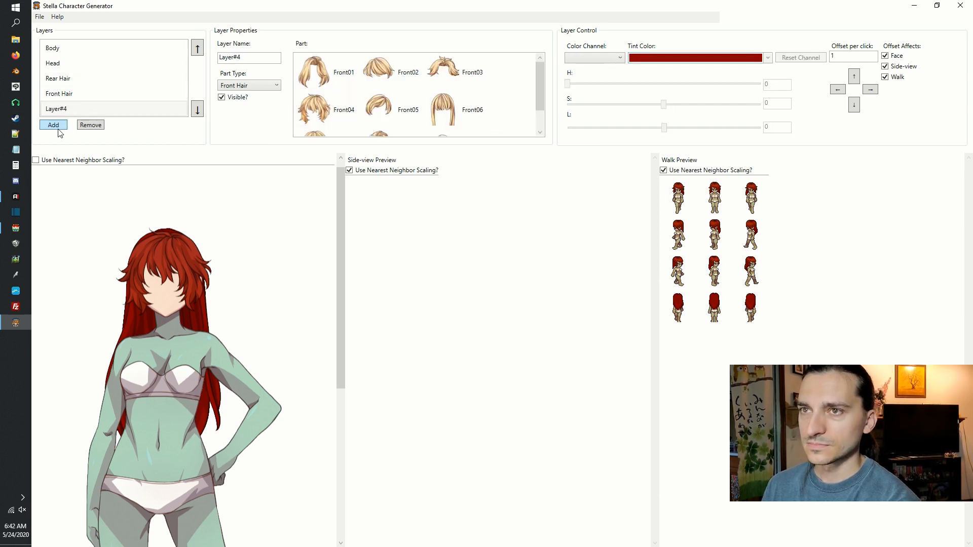
left_click(264, 85)
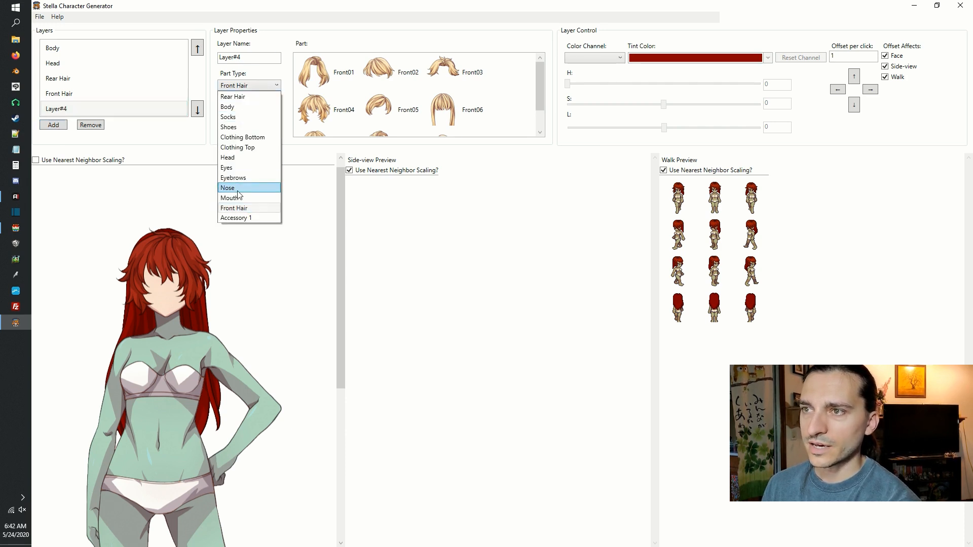
left_click(239, 170)
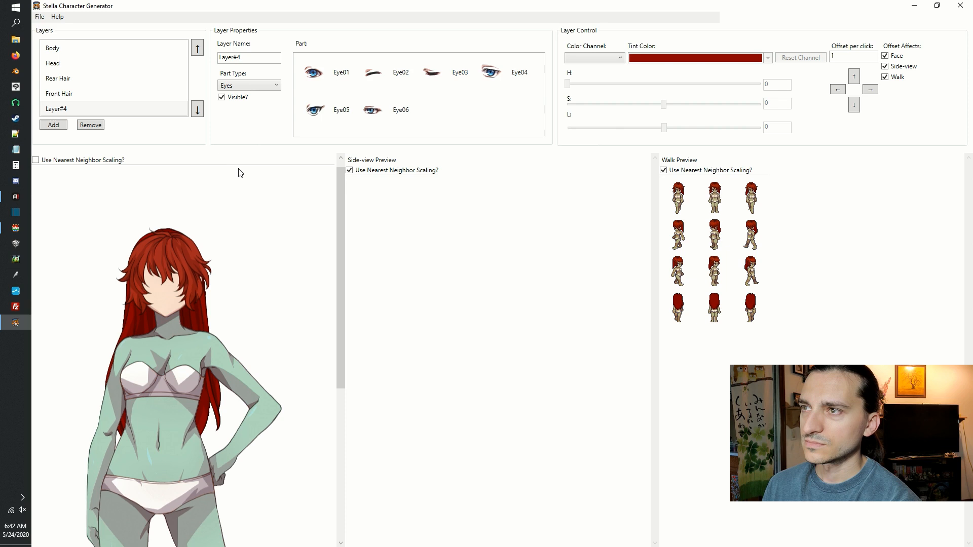
left_click(319, 81)
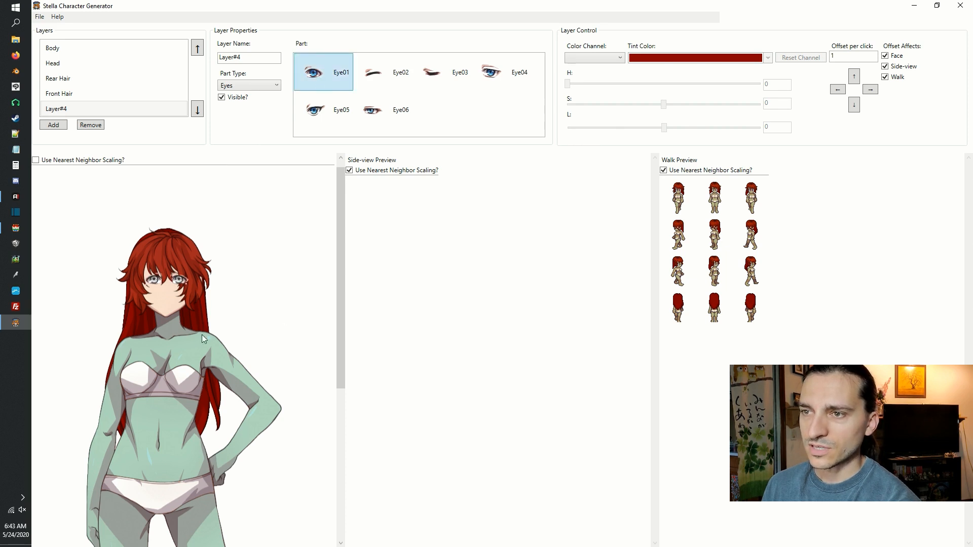
Move the new eyes layer ahead of Front Hair in the layer order so the hair covers the eyes.
scroll(152, 302, "up", 3)
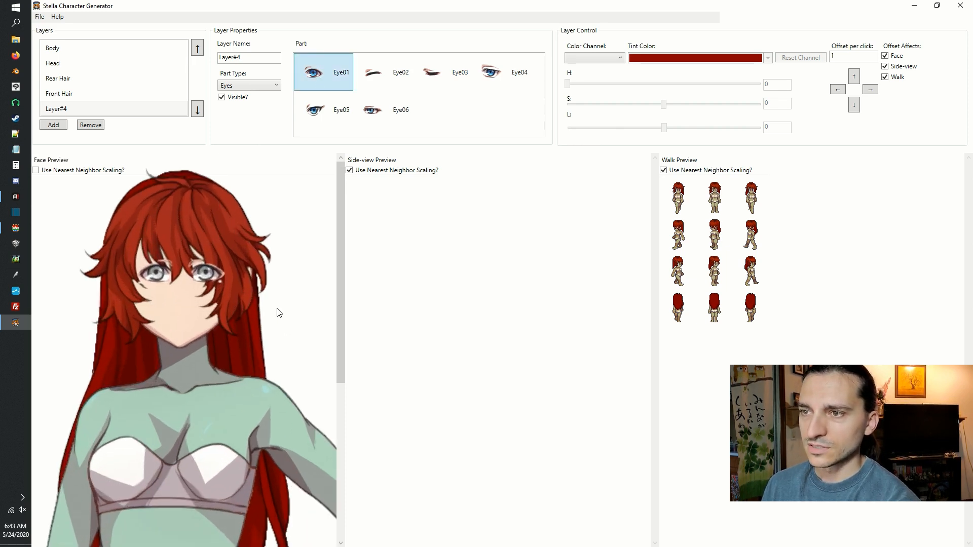
scroll(277, 308, "up", 1)
left_click_drag(183, 261, 213, 285)
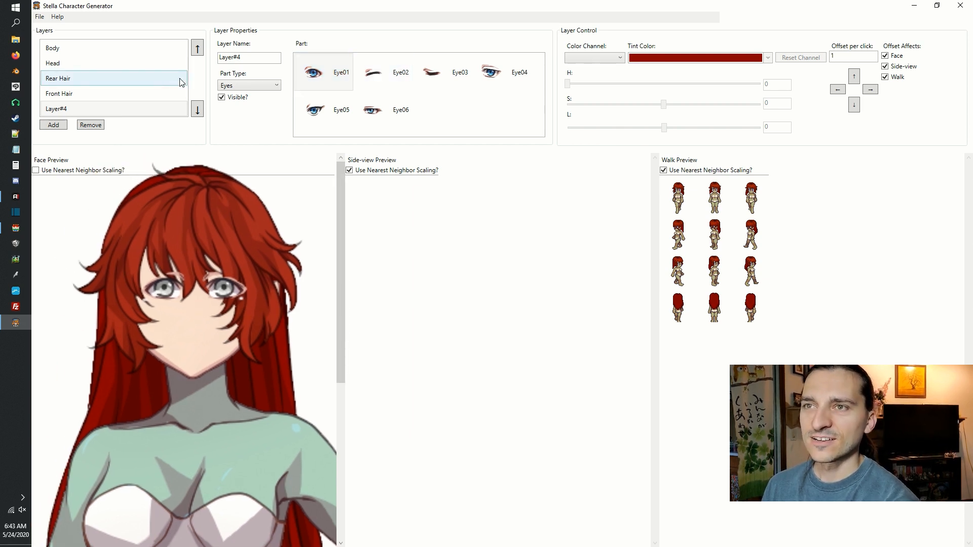
left_click(72, 108)
left_click(75, 94)
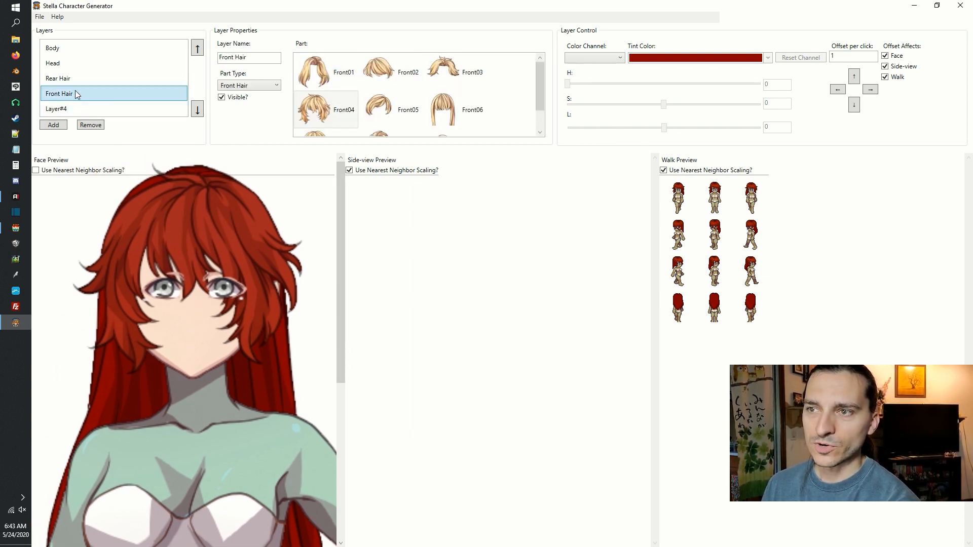
left_click(74, 108)
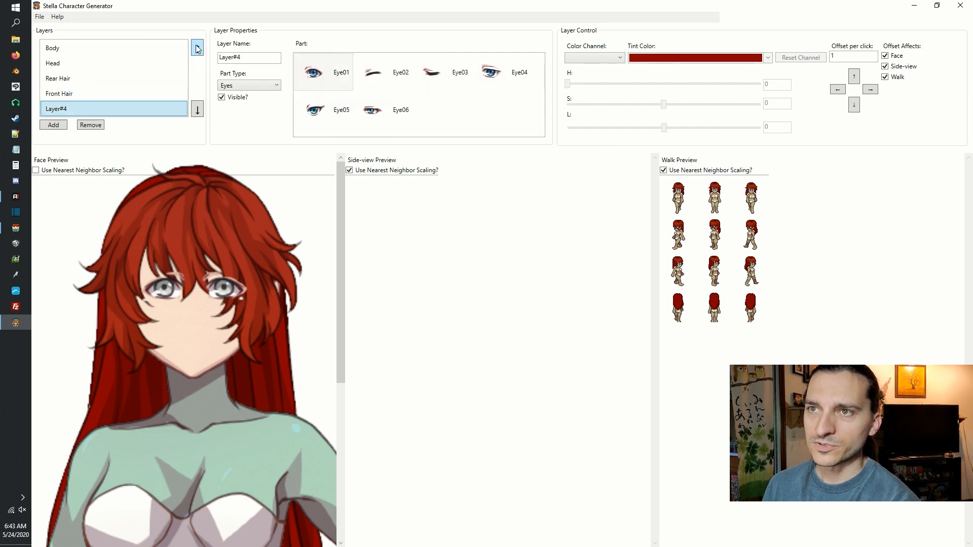
left_click(198, 49)
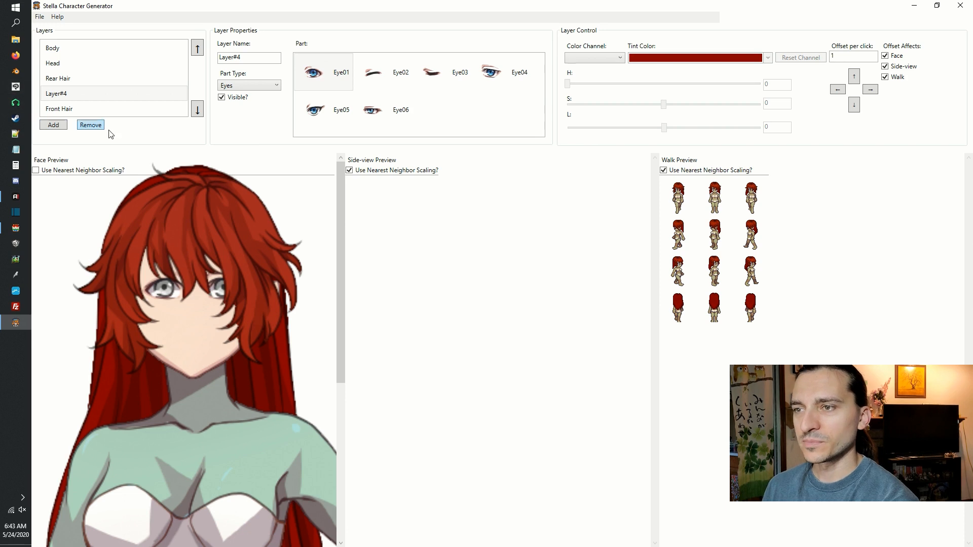
Rename Layer#4 as Eyes.
left_click(65, 94)
left_click_drag(266, 53, 66, 49)
type("eyes")
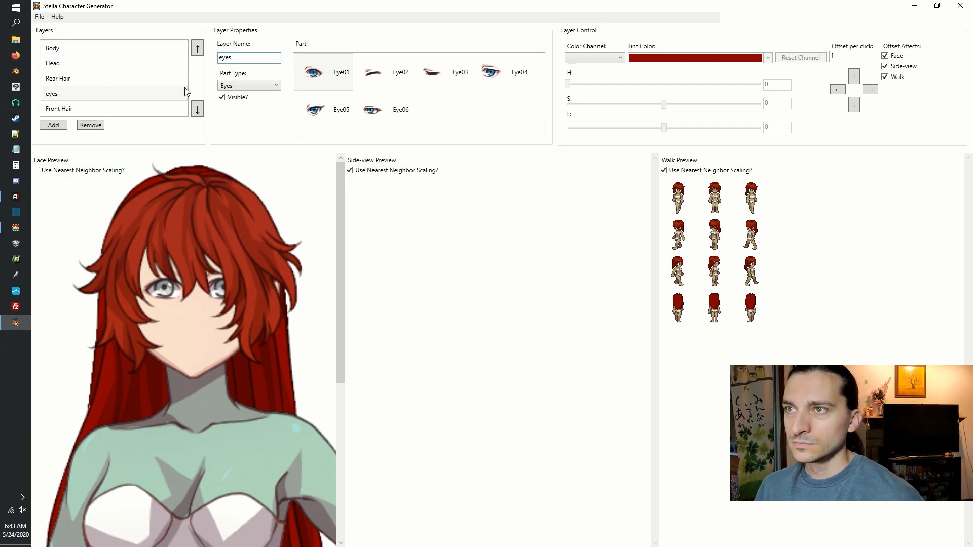
Try the Eye02, Eye03, Eye04 and Eye05 parts on the Eyes layer and choose Eye06.
left_click(391, 77)
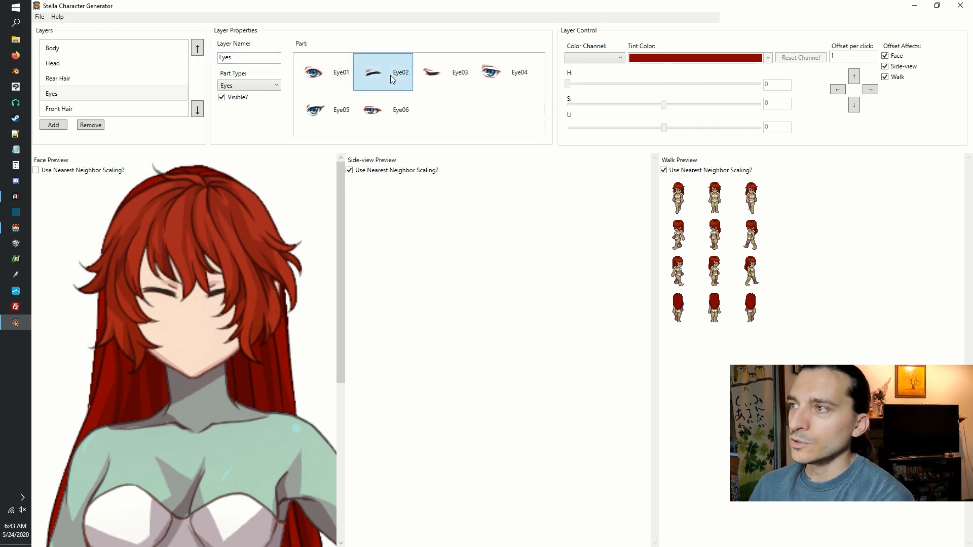
left_click(459, 75)
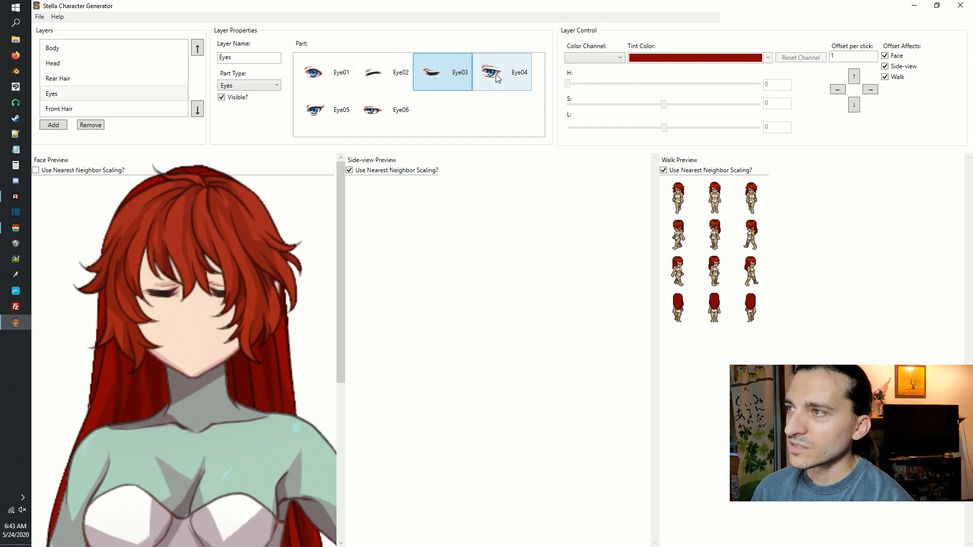
left_click(513, 75)
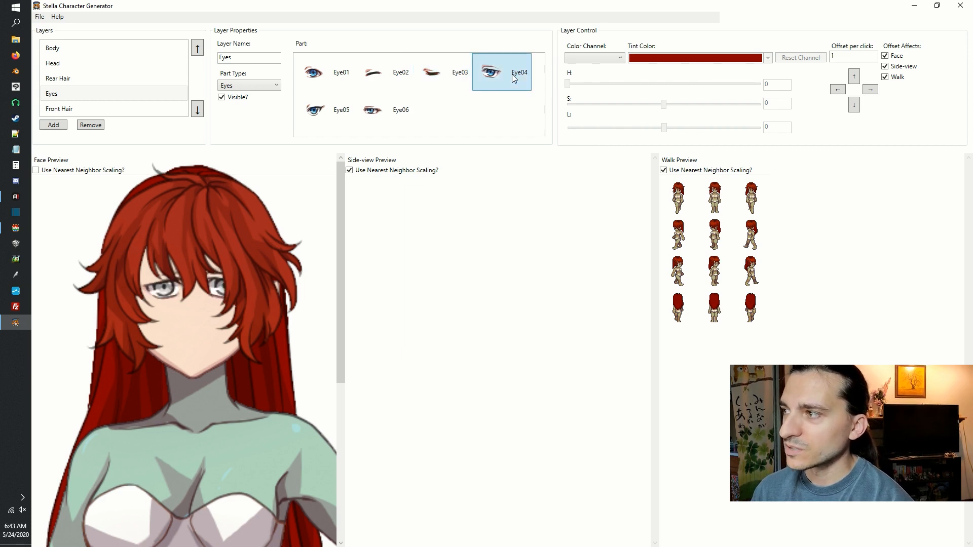
left_click(316, 113)
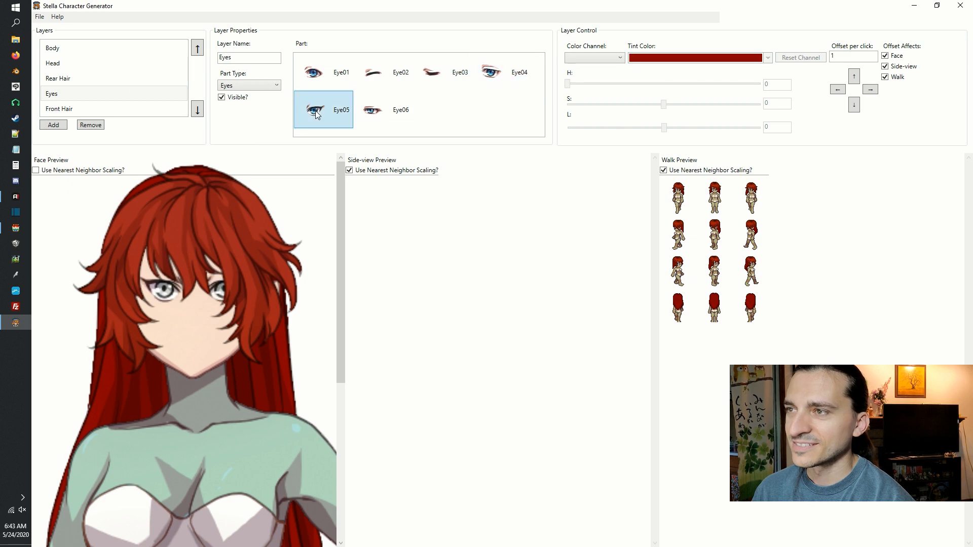
left_click(391, 112)
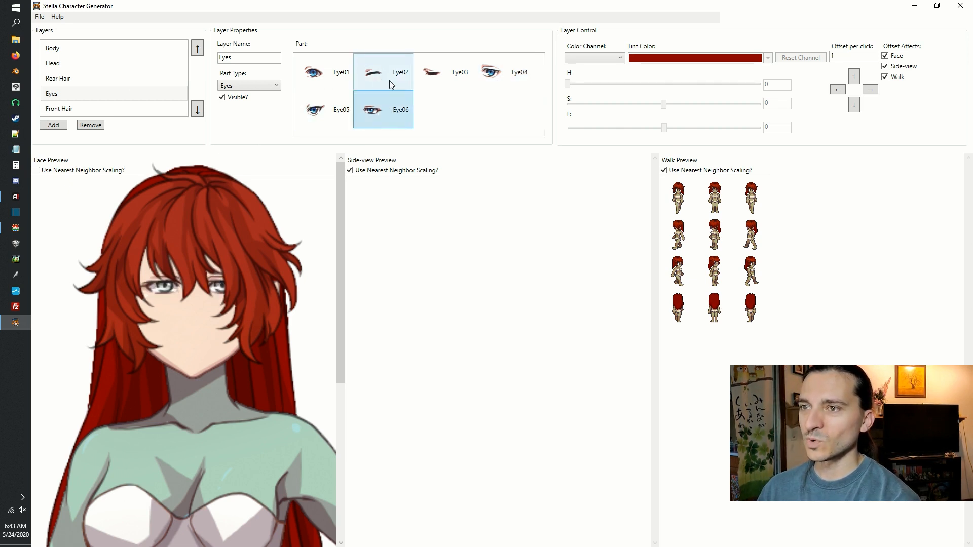
Add a new layer, set its part type to Mouth, and name it Mouth.
left_click(65, 63)
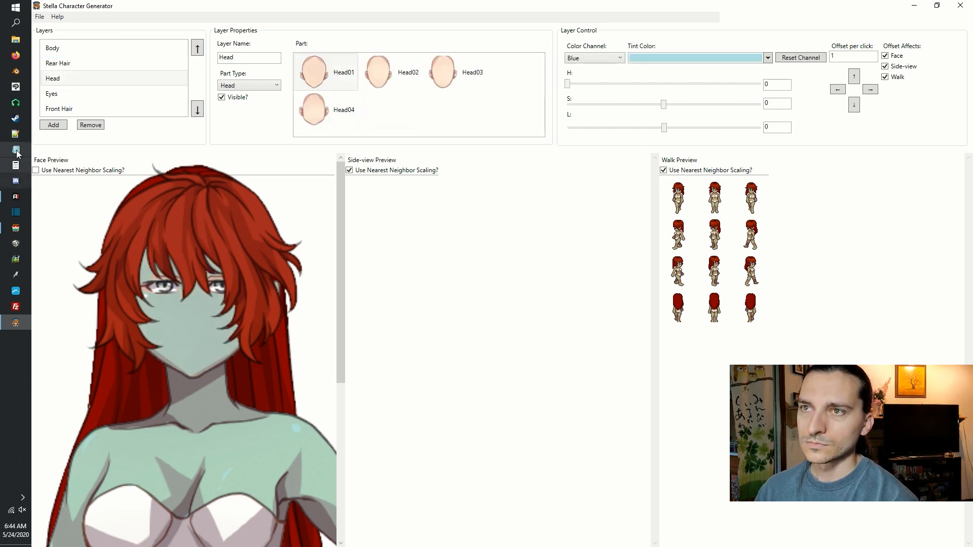
left_click(57, 128)
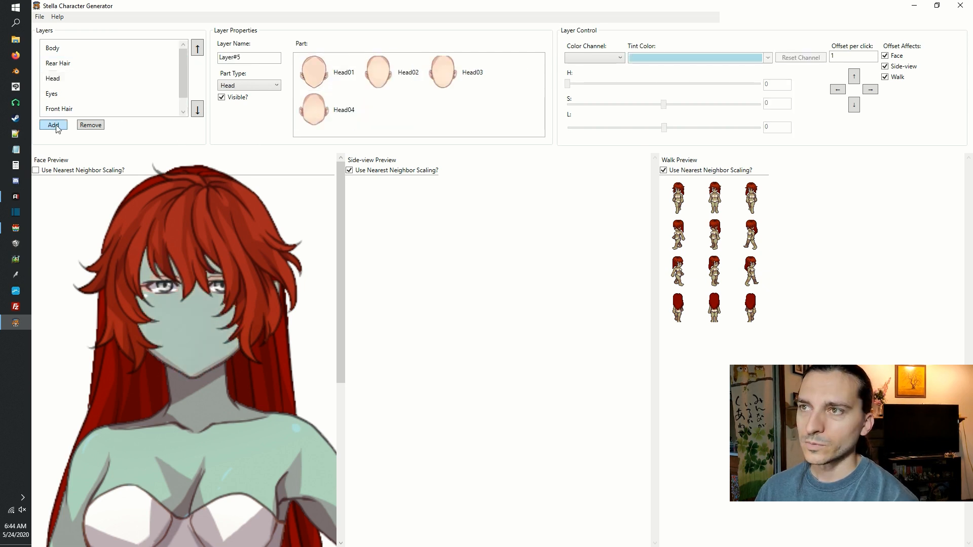
left_click(257, 60)
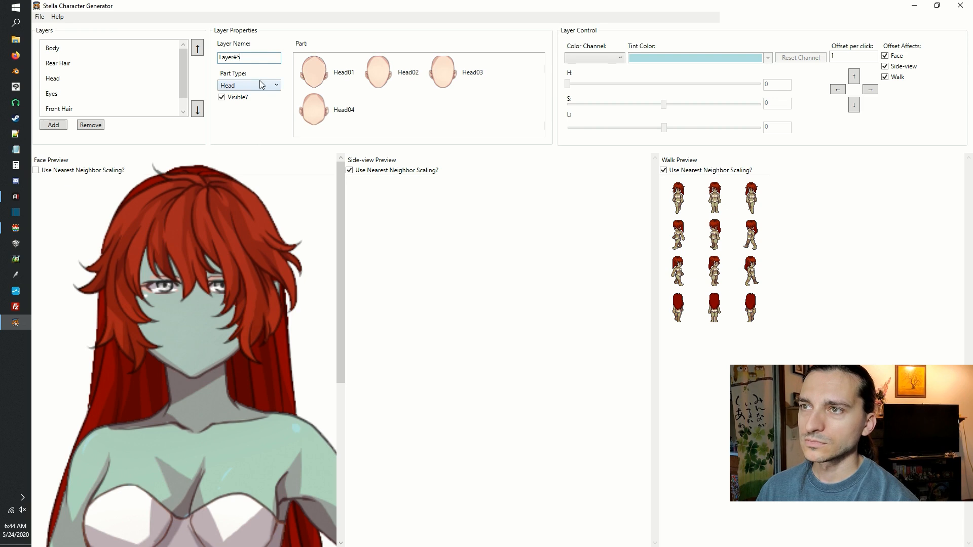
left_click(259, 85)
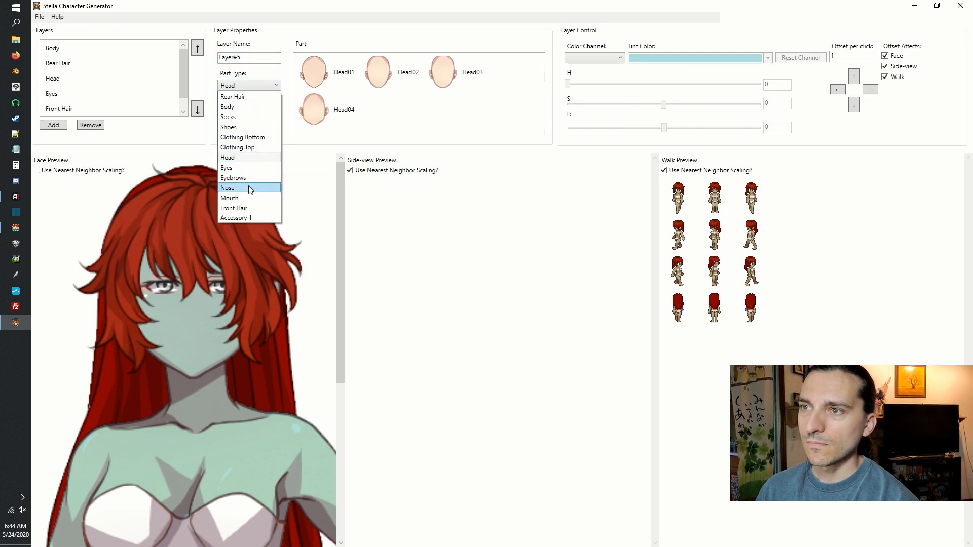
left_click(252, 198)
double_click(254, 57)
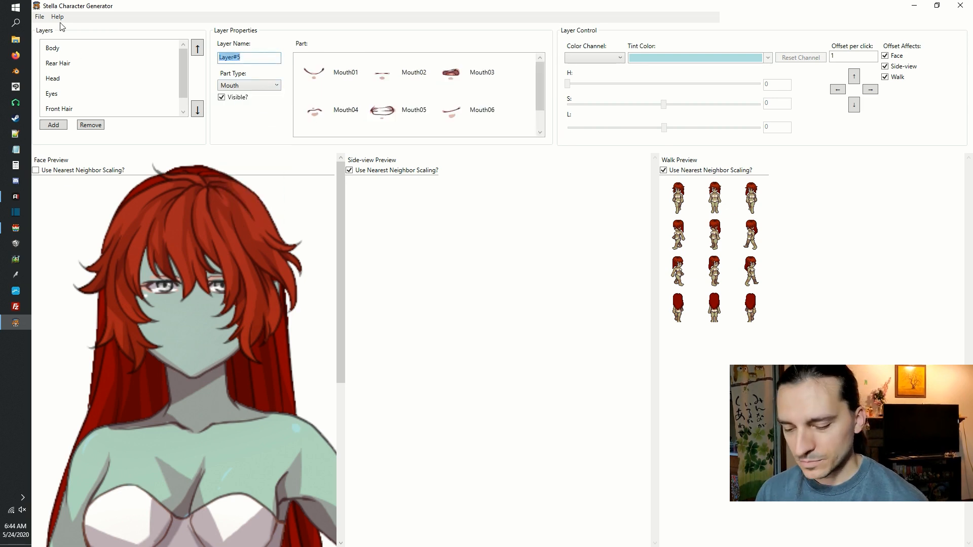
type("Mouth")
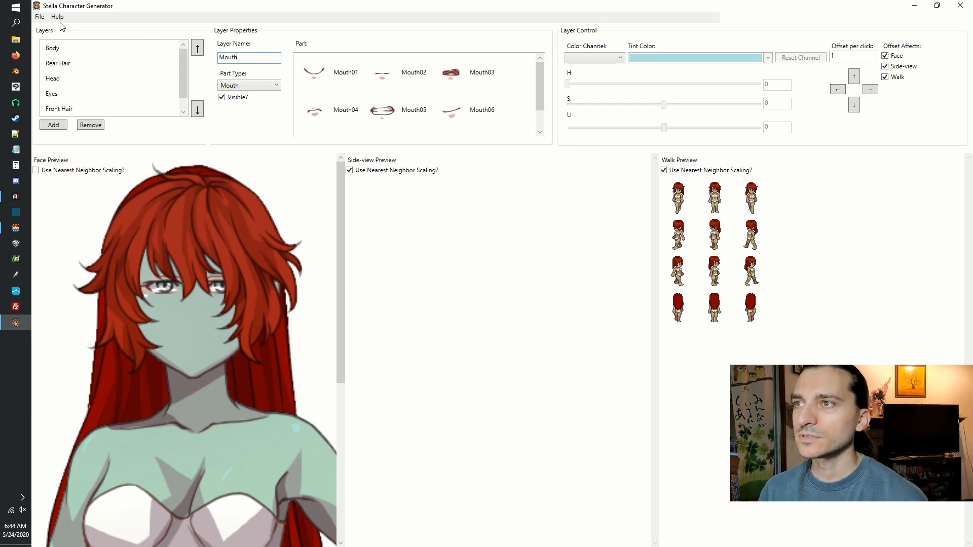
Try the Mouth01 to Mouth07 and Mouth09 parts on the Mouth layer and choose Mouth08.
left_click(326, 75)
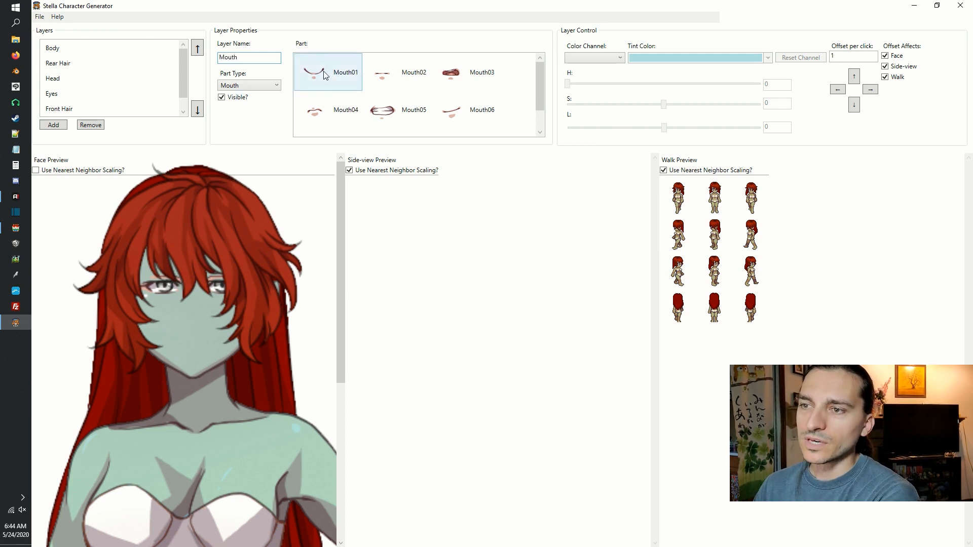
left_click(335, 76)
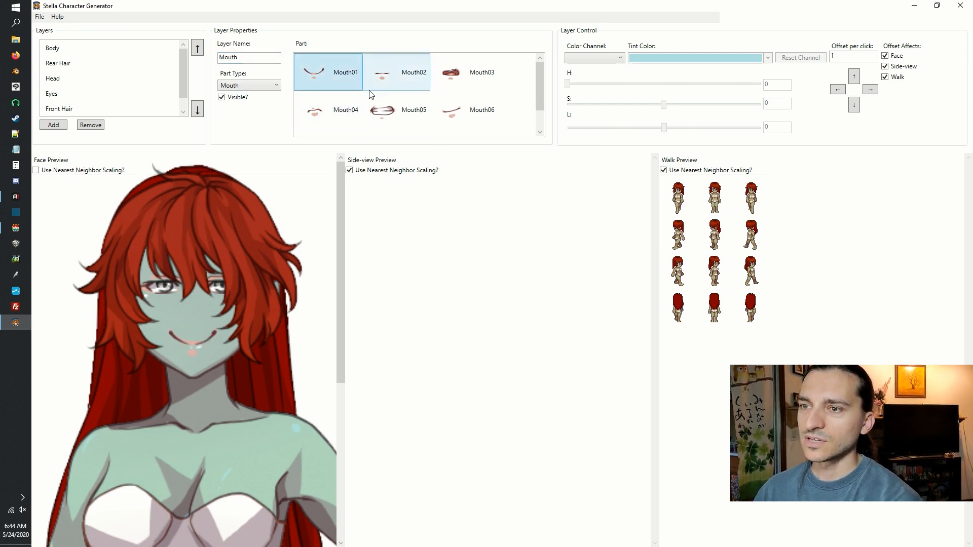
left_click(389, 79)
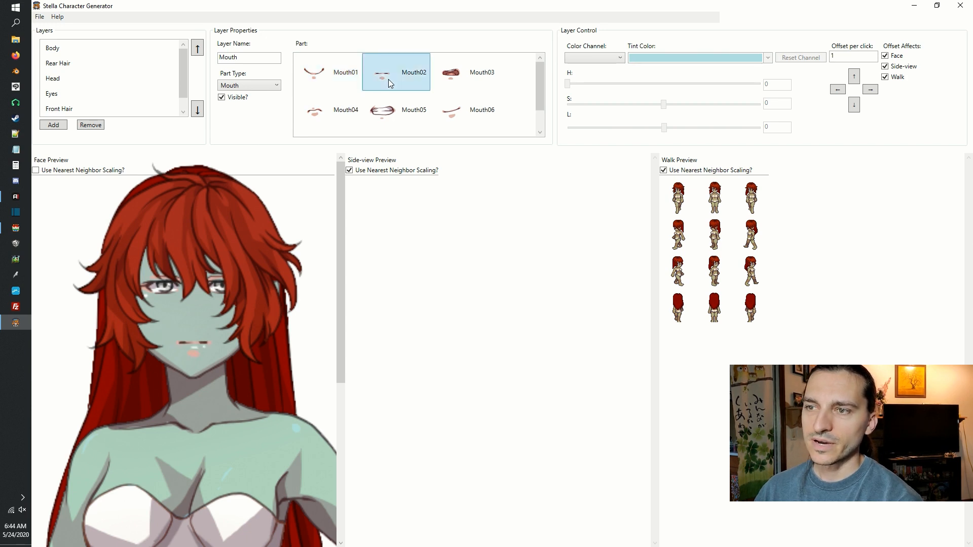
left_click(482, 82)
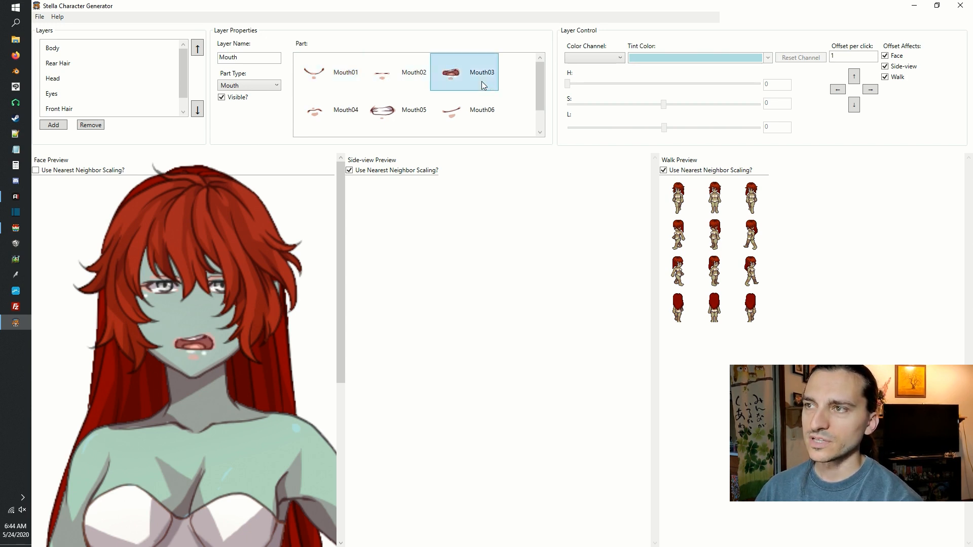
left_click(315, 114)
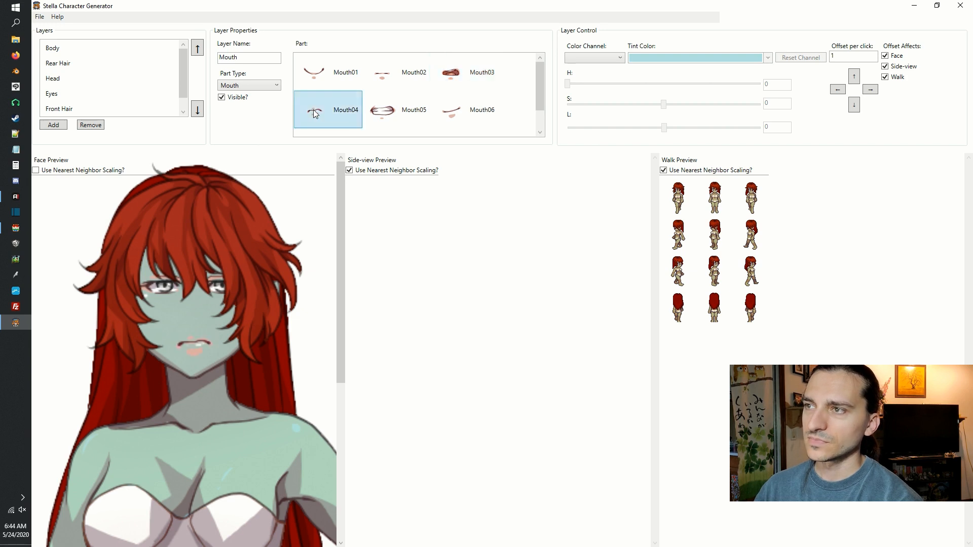
left_click(395, 111)
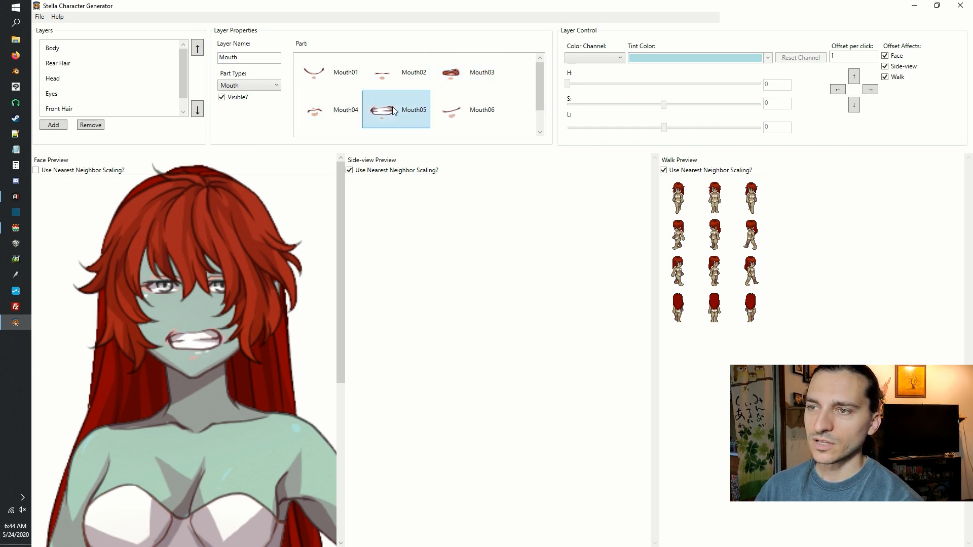
left_click(473, 124)
scroll(540, 102, "down", 1)
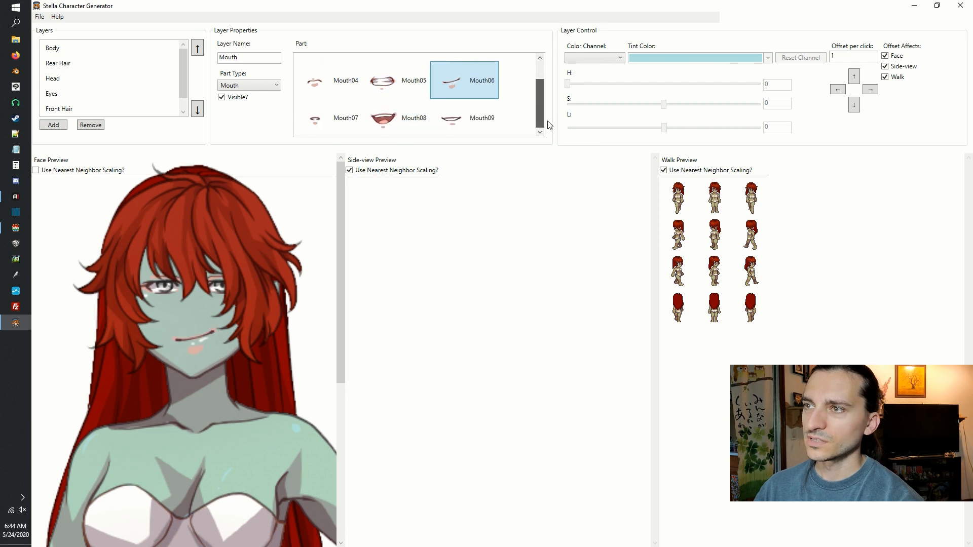
left_click(332, 126)
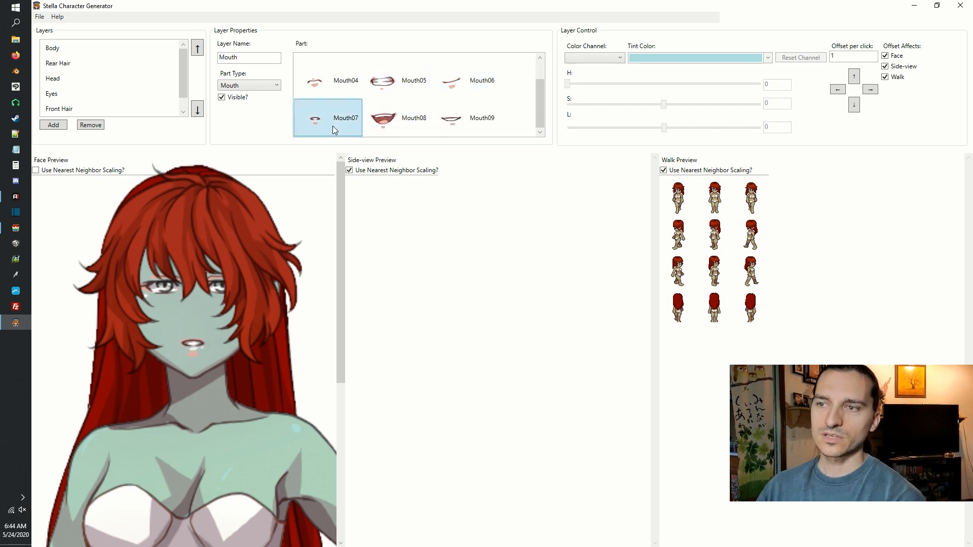
left_click(399, 127)
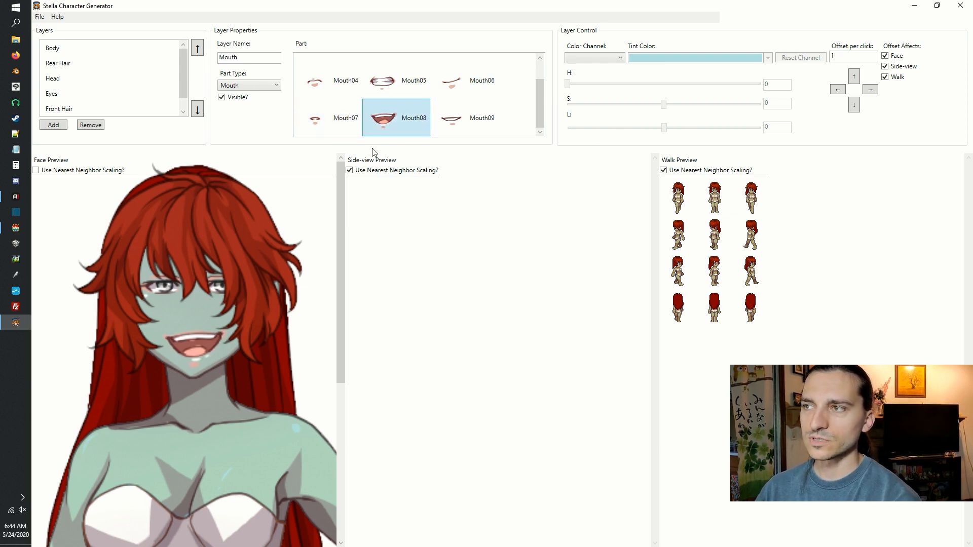
left_click(466, 128)
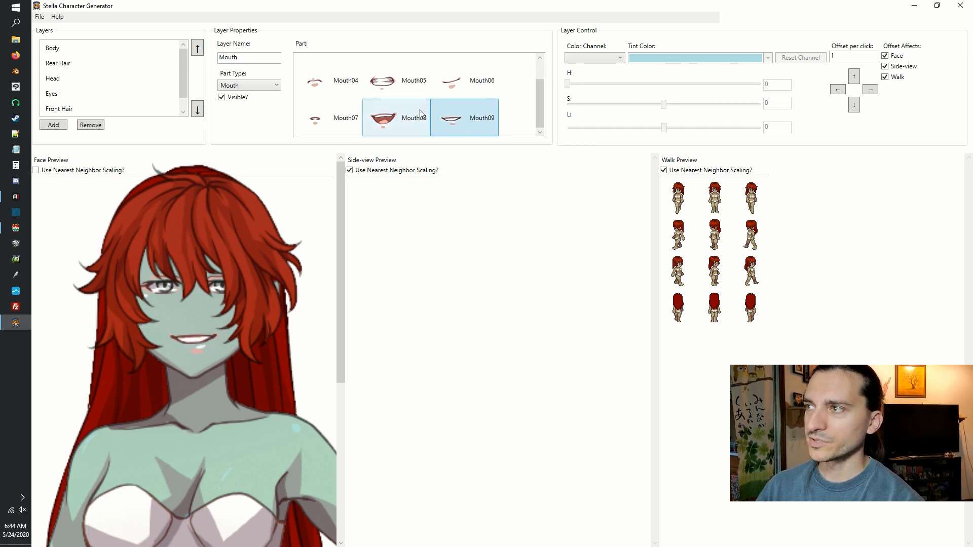
key("Left")
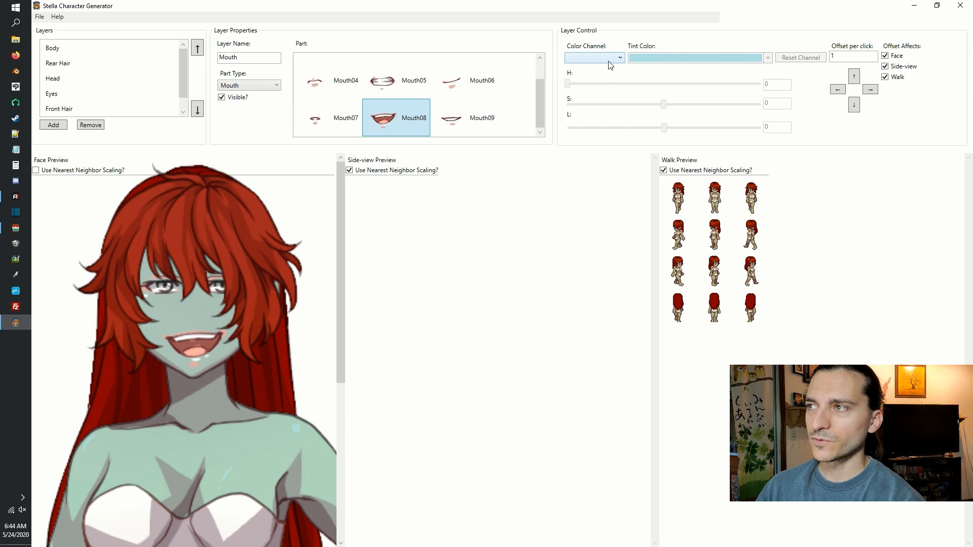
Tint the mouth's Blue channel light blue and its Red channel dark red.
left_click(656, 62)
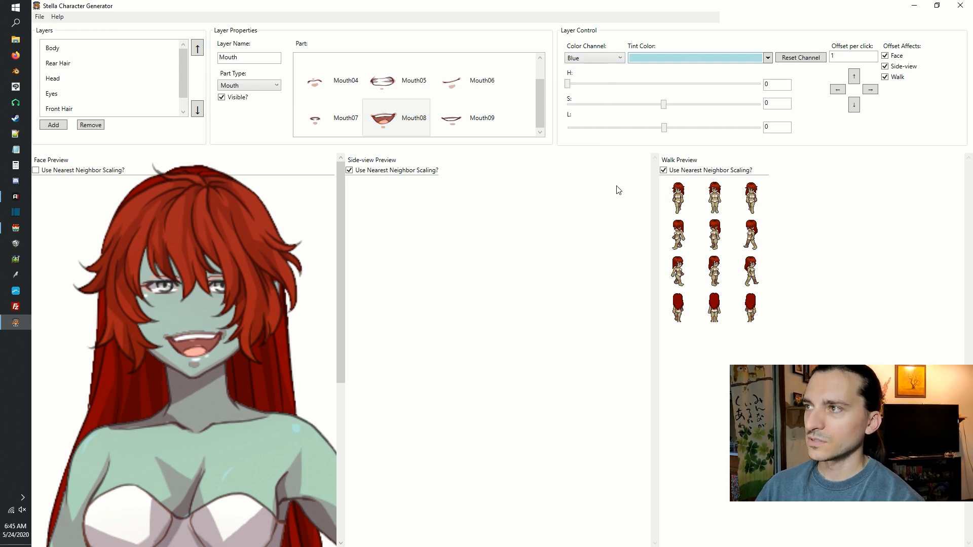
left_click(589, 62)
left_click(593, 80)
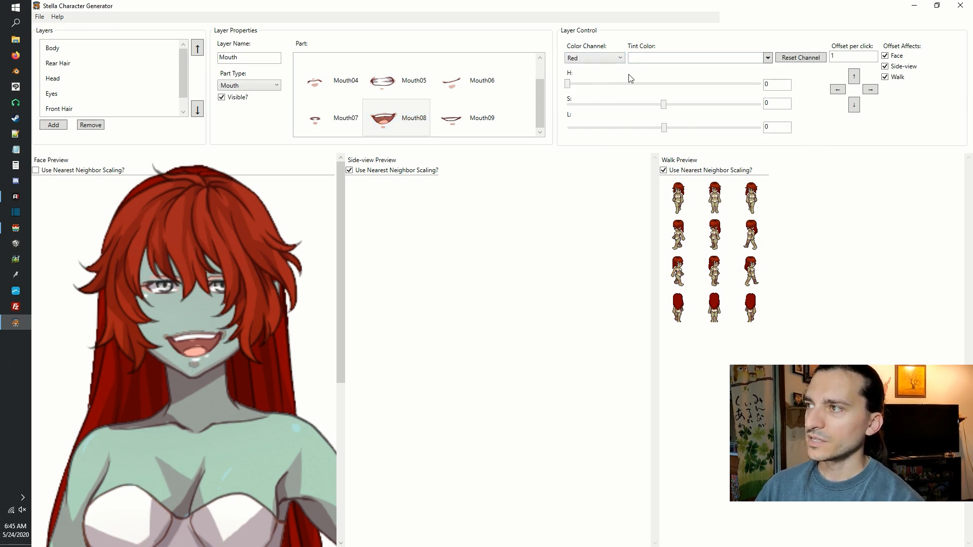
left_click(653, 59)
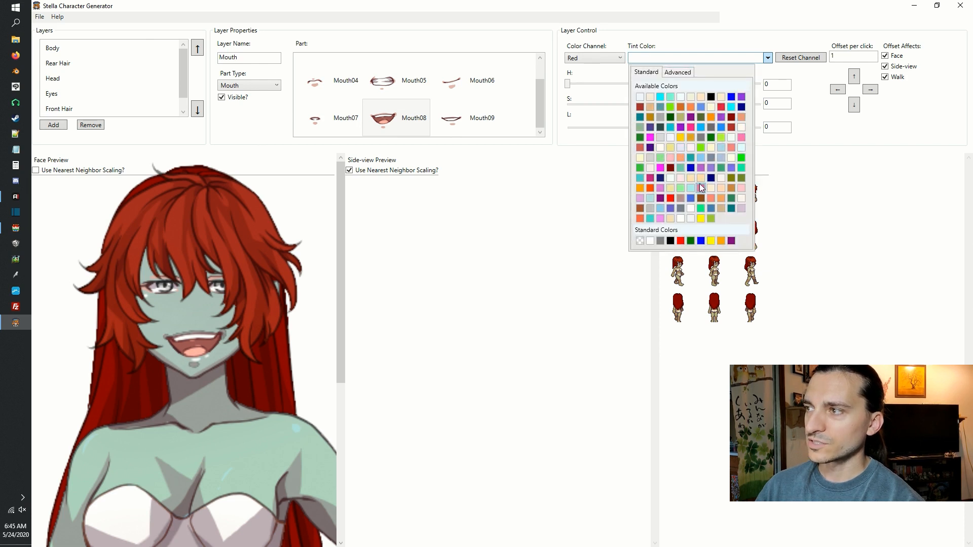
left_click(671, 168)
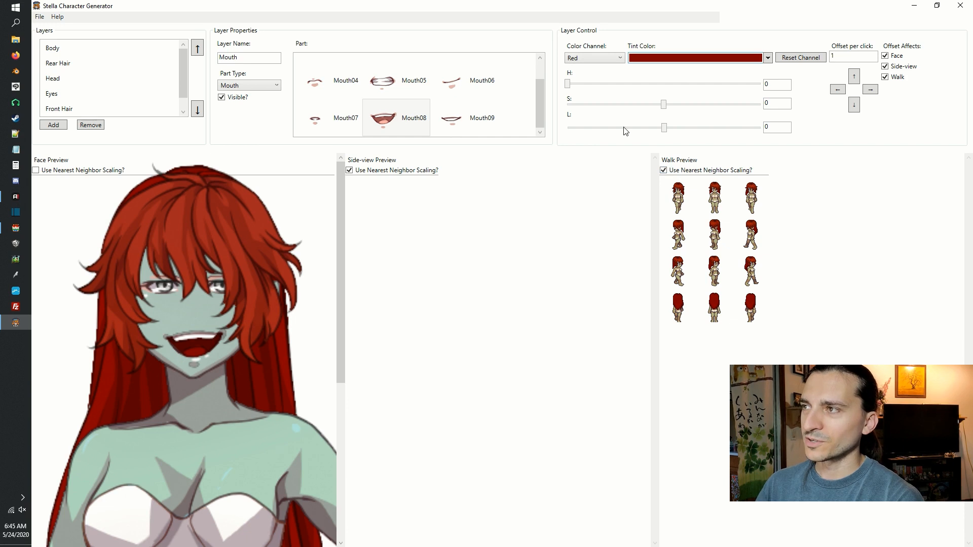
left_click(598, 58)
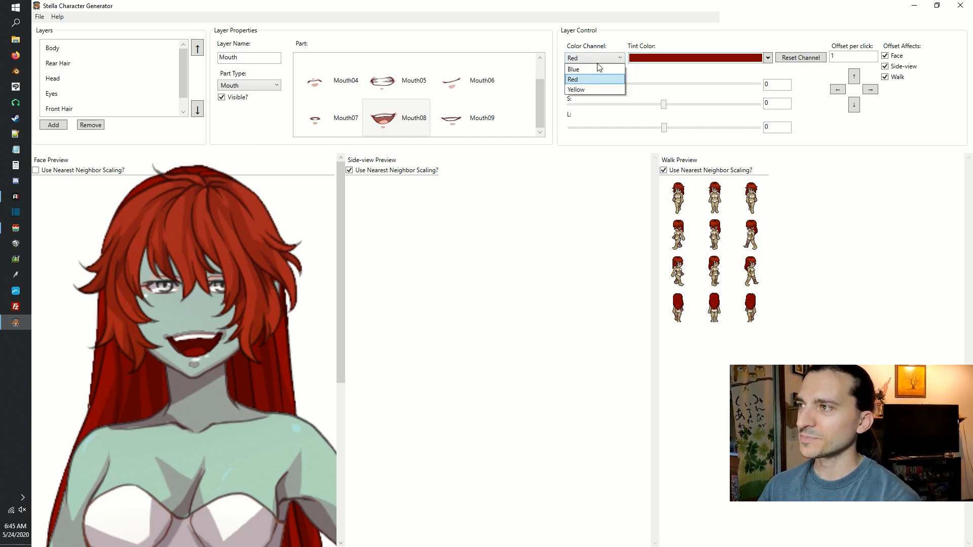
Add another layer named Nose and set its part type to Nose.
left_click(54, 125)
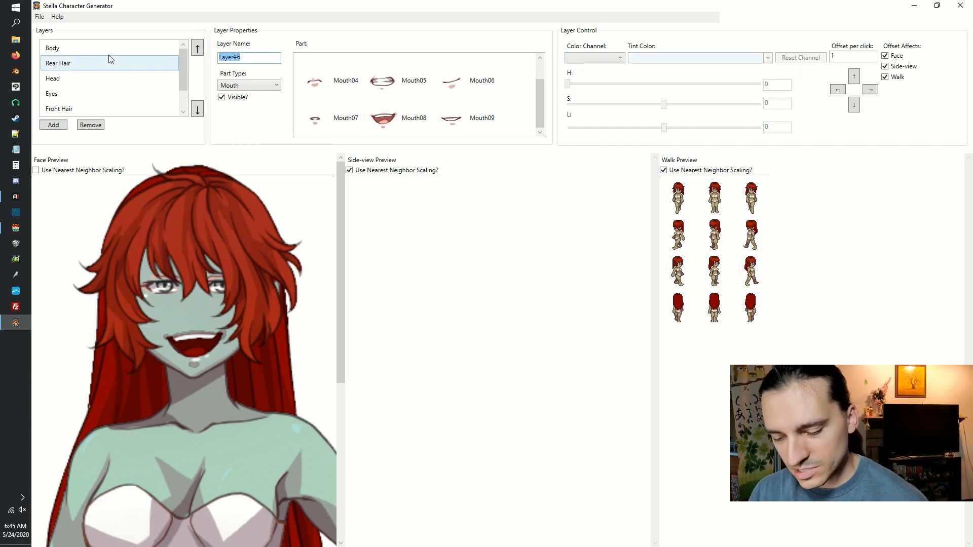
type("Nose")
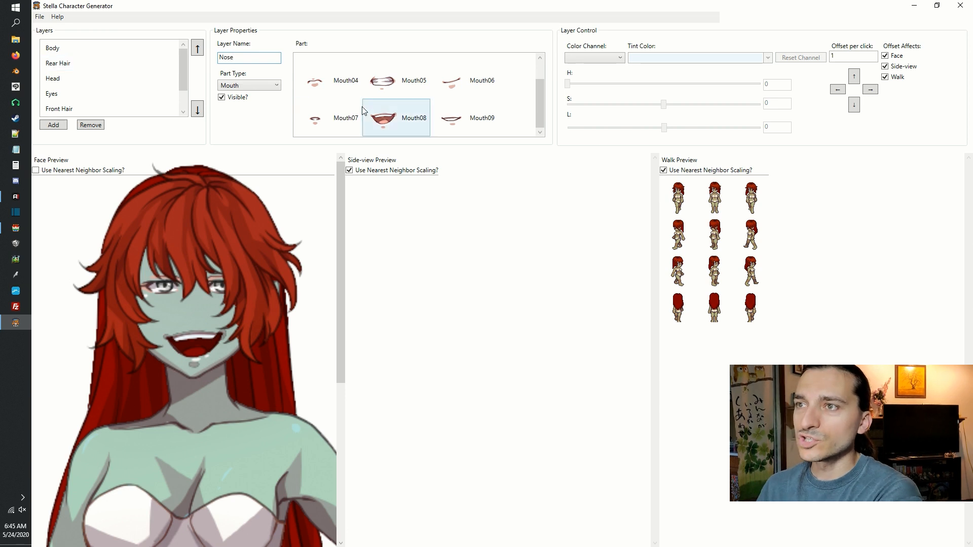
left_click(261, 86)
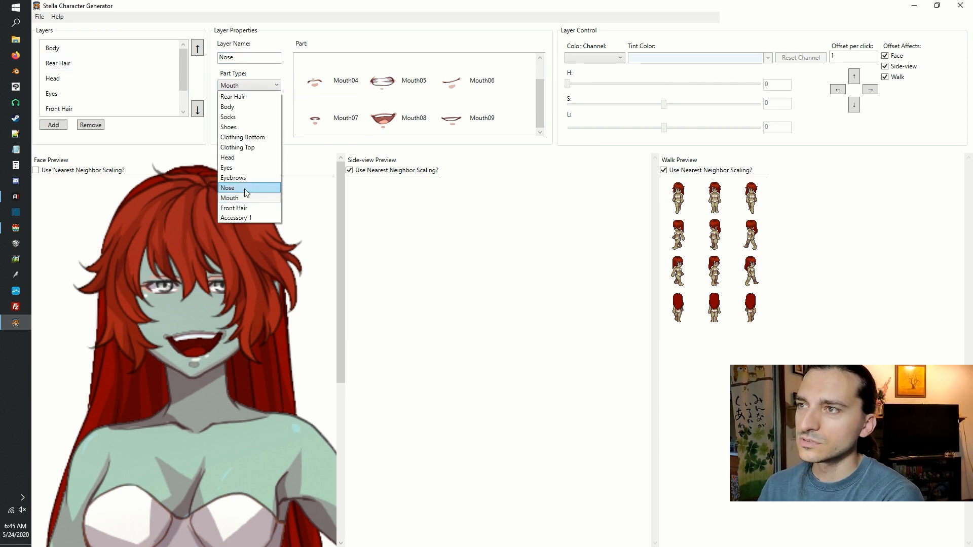
left_click(247, 189)
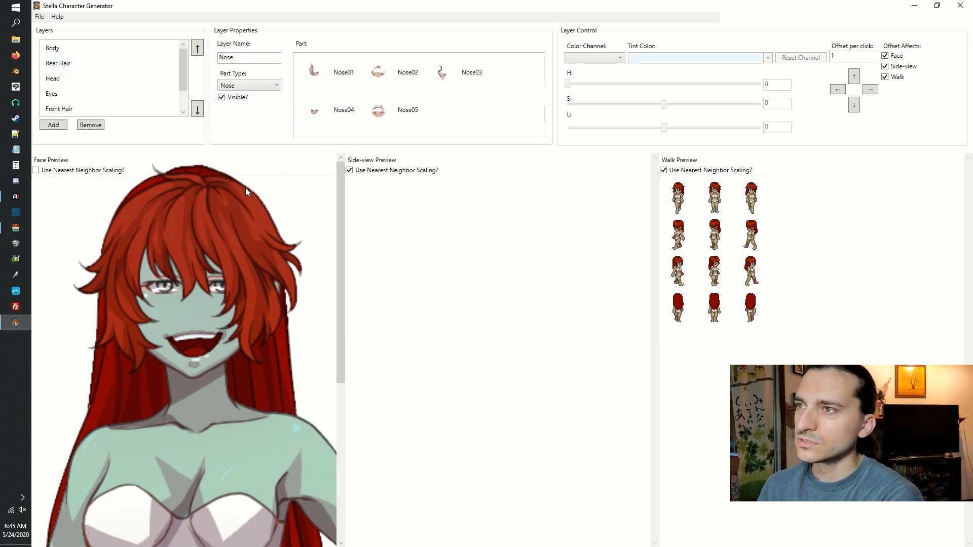
Try the Nose01, Nose02, Nose03 and Nose05 parts on the Nose layer and choose Nose04.
left_click(327, 67)
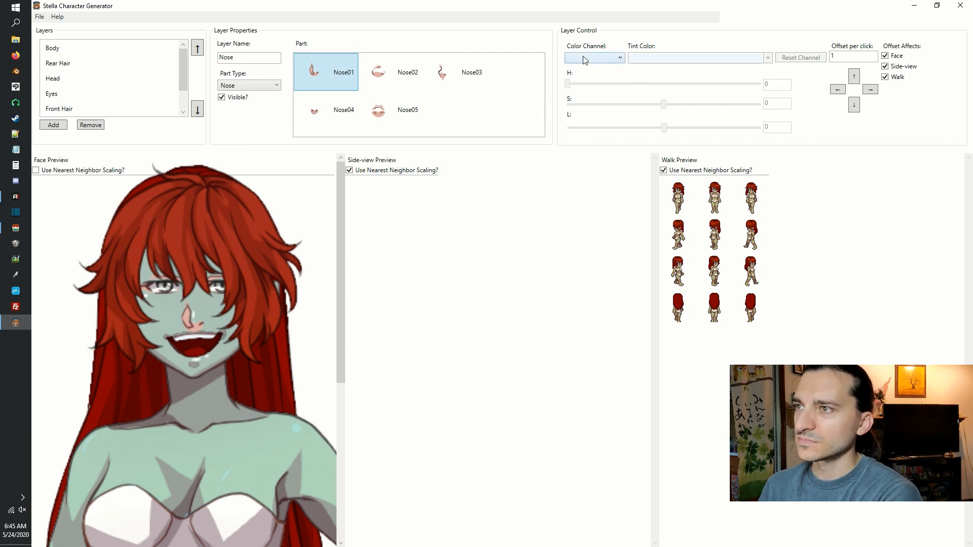
left_click(380, 76)
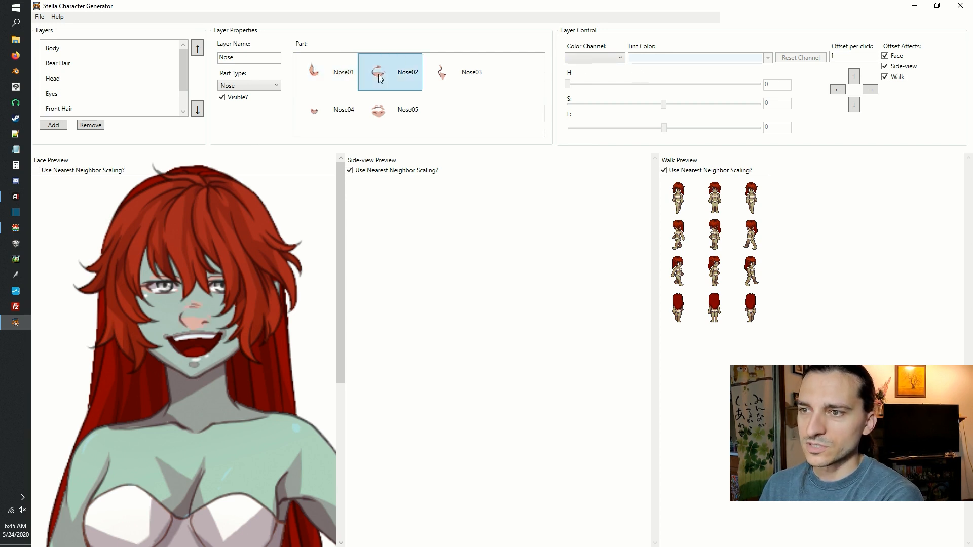
left_click(461, 77)
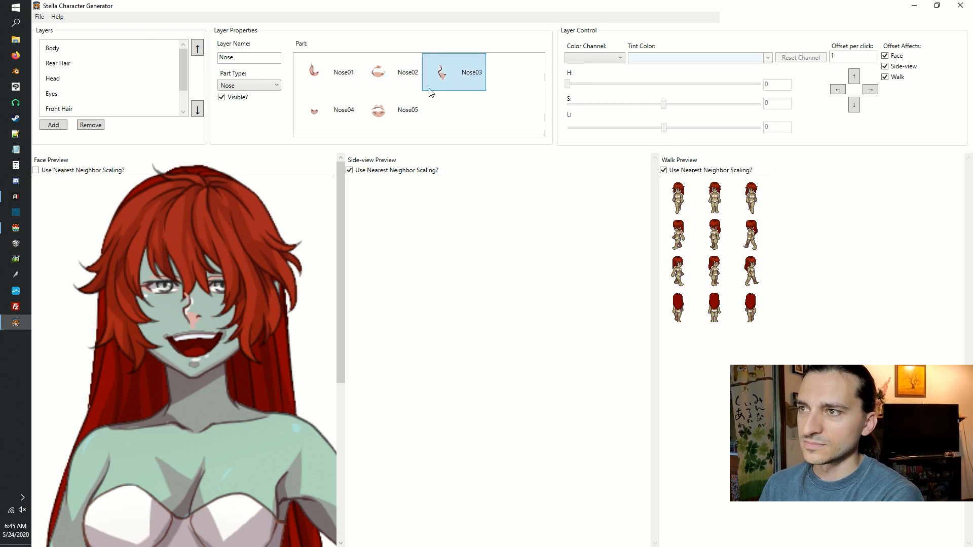
left_click(336, 117)
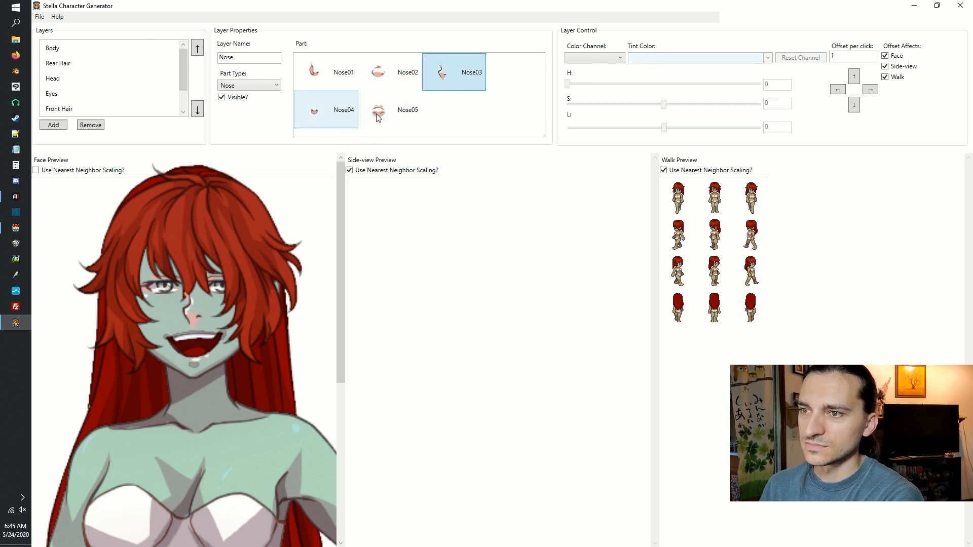
left_click(405, 117)
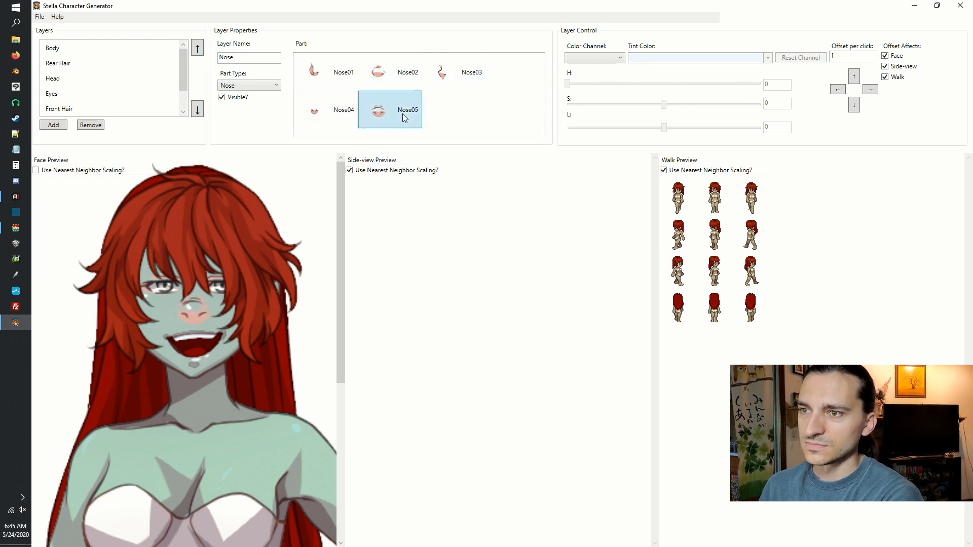
left_click(324, 114)
Tint the Blue channel of the Nose layer light blue to match the skin.
left_click(608, 59)
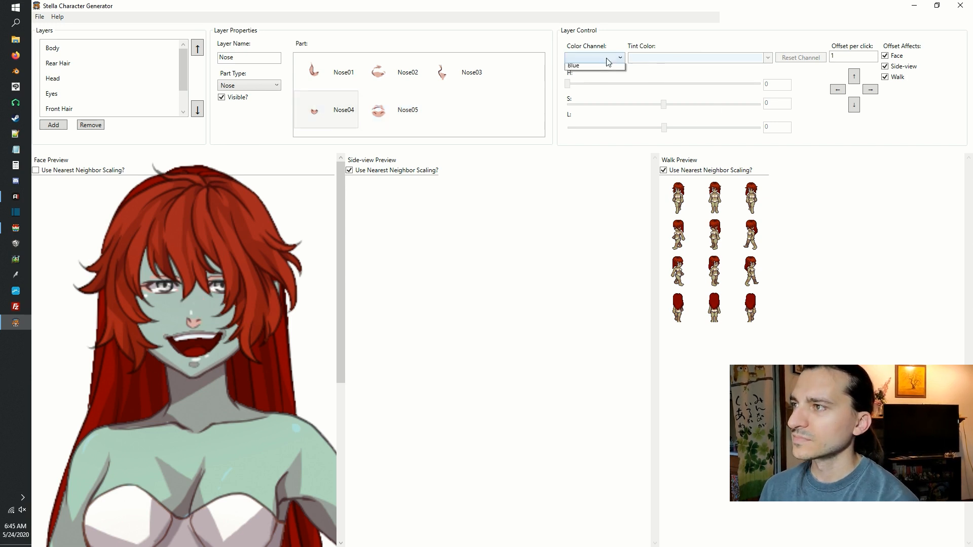
left_click(607, 66)
left_click(655, 60)
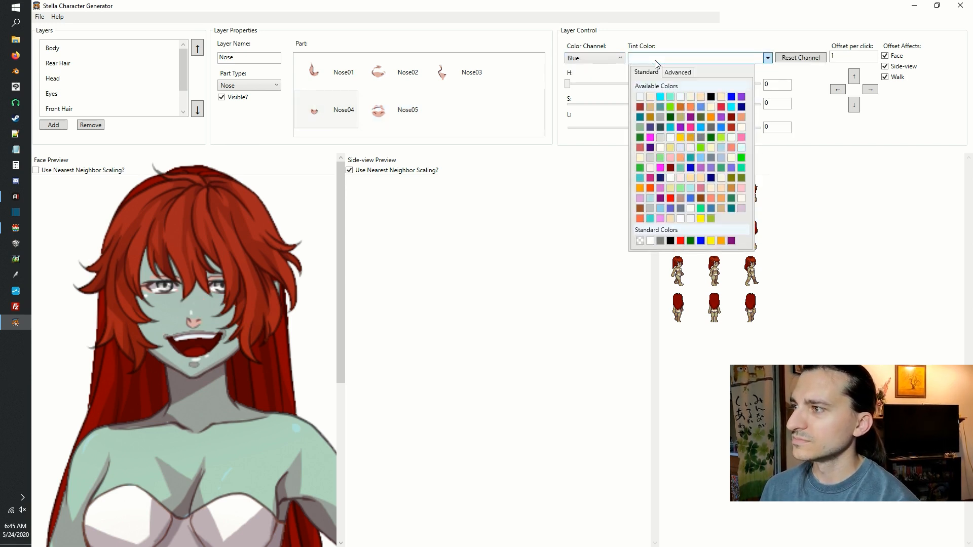
left_click(652, 200)
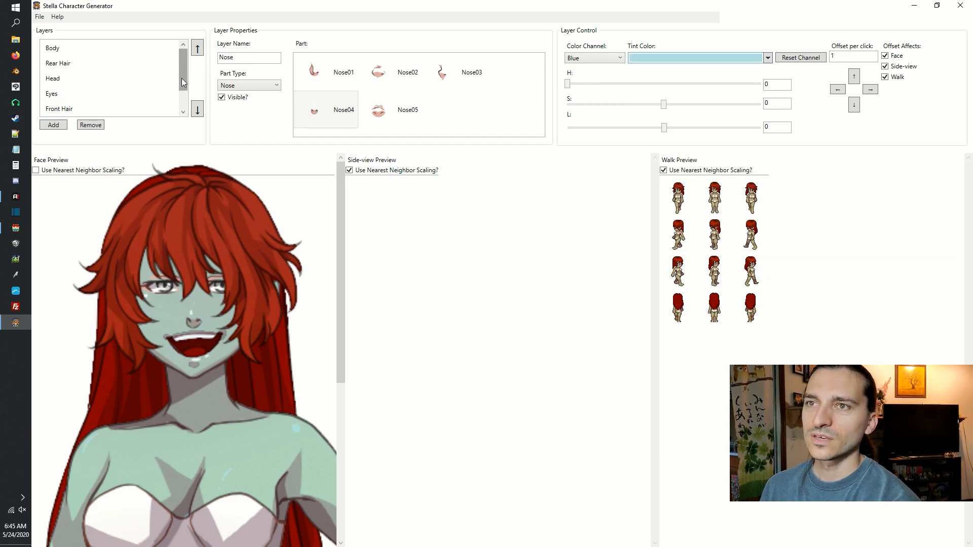
left_click_drag(183, 82, 184, 100)
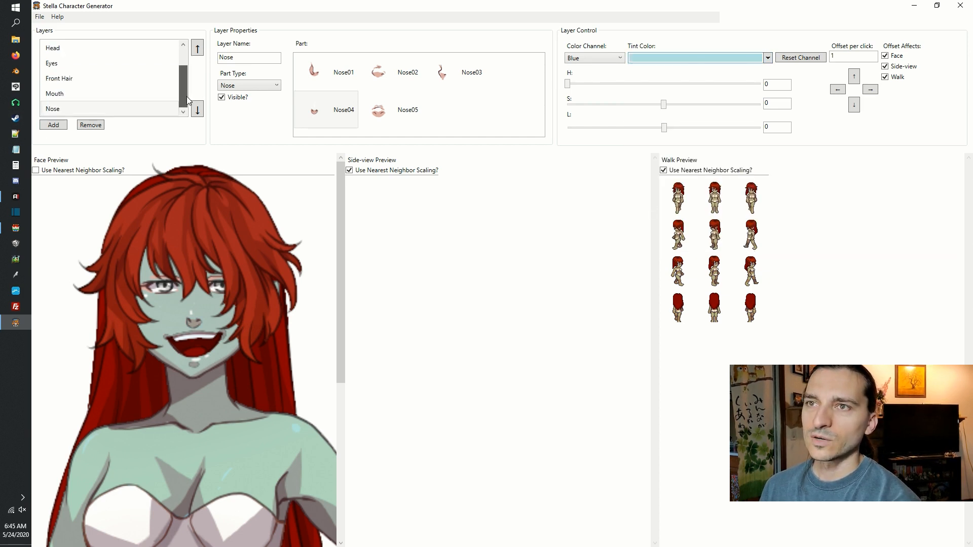
Add another layer with the part type Clothing Top and apply the Top01 part.
left_click(55, 128)
left_click(246, 86)
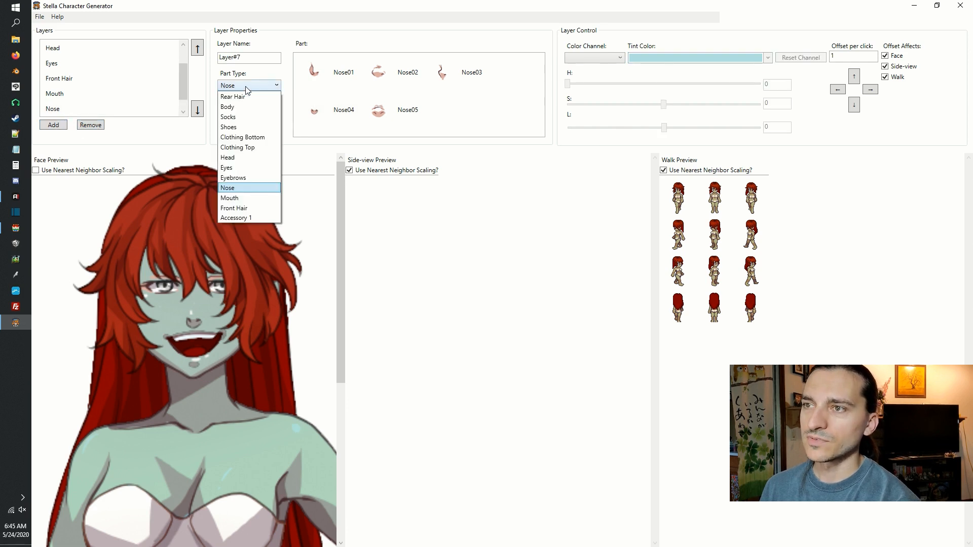
left_click(265, 146)
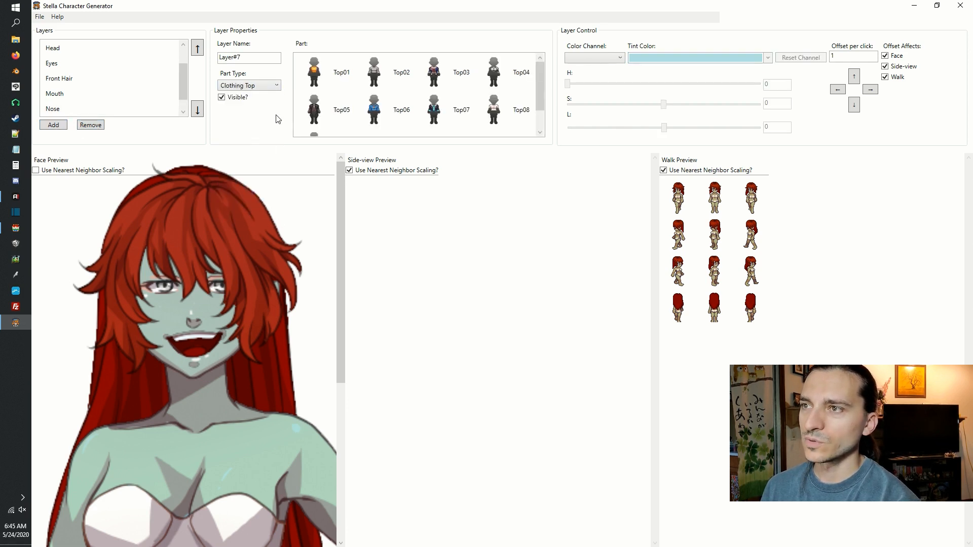
scroll(246, 347, "down", 5)
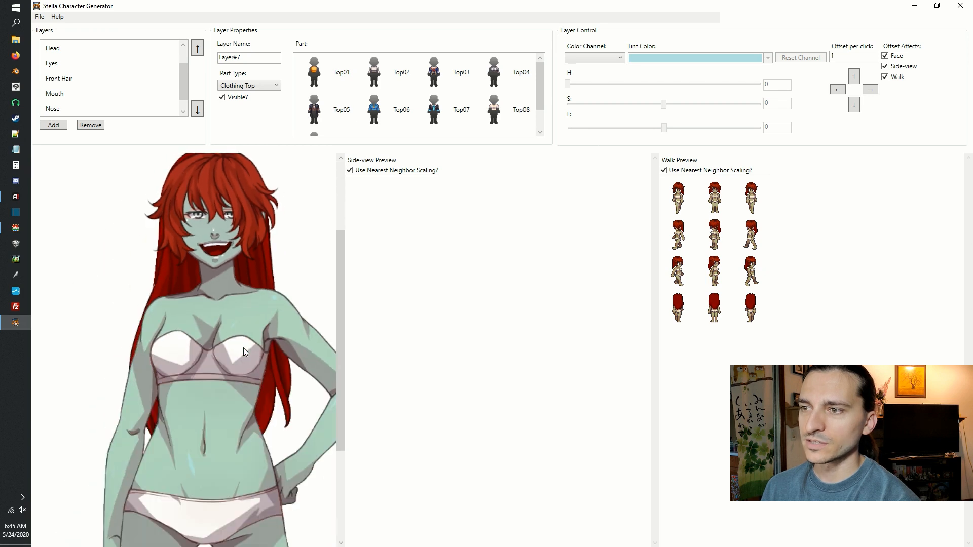
left_click(314, 72)
Try a dark purple tint on the Blue channel of the Top01 clothing.
left_click(619, 58)
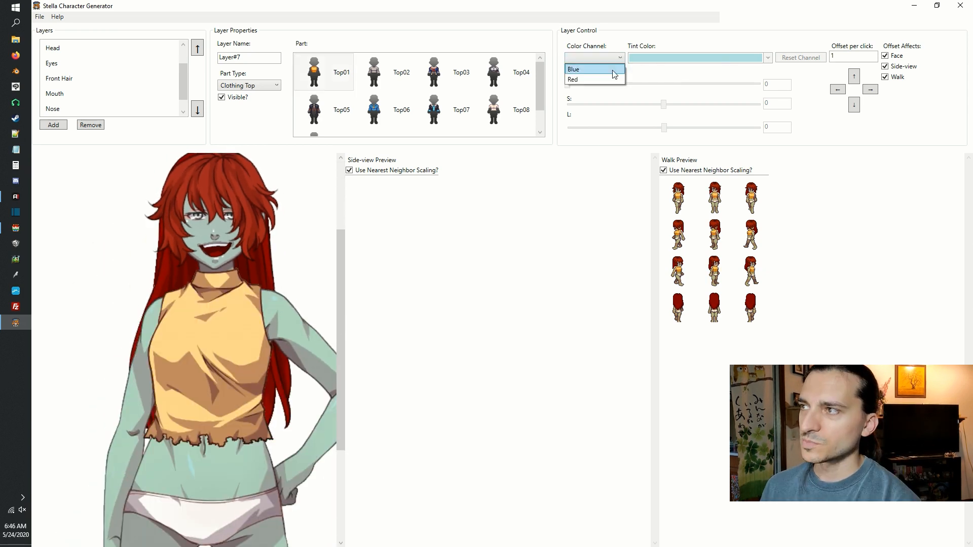
left_click(643, 71)
left_click(652, 57)
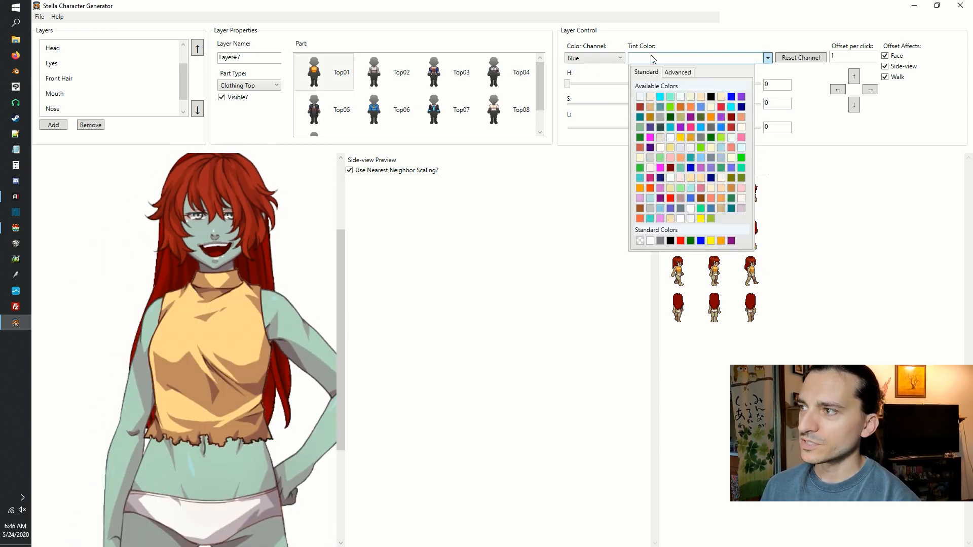
left_click(673, 180)
Try the Top02, Top03, Top04, Top06, Top07, Top08 and Top09 parts on the clothing layer and choose Top05.
left_click(373, 71)
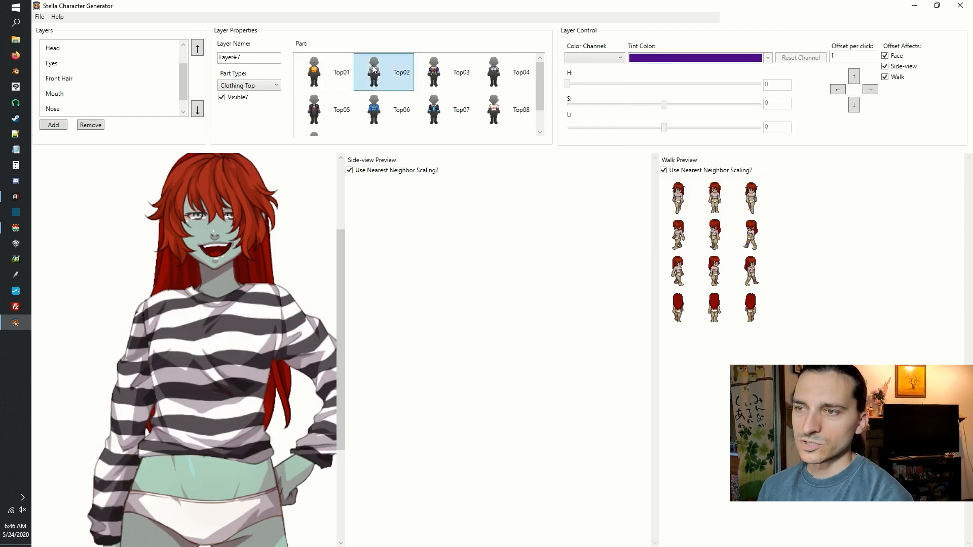
left_click(434, 71)
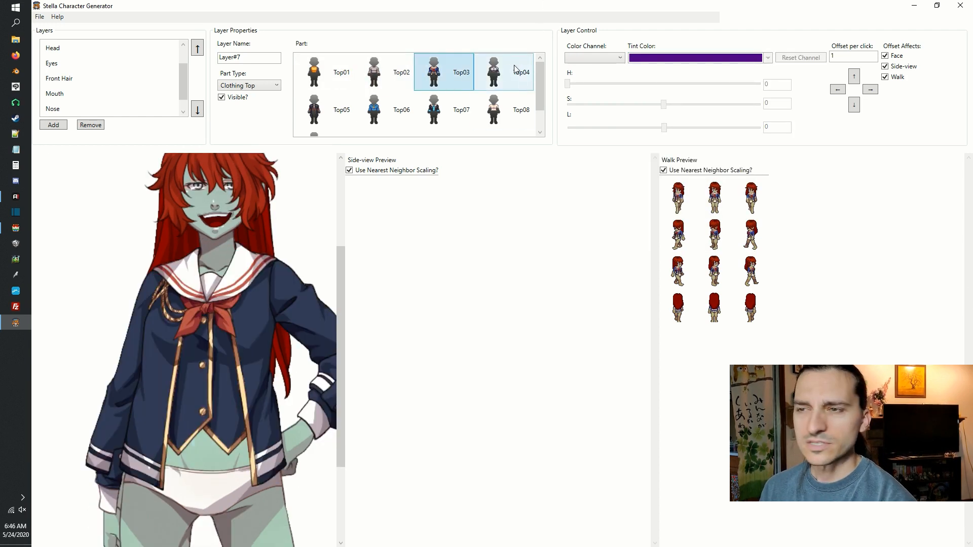
left_click(484, 68)
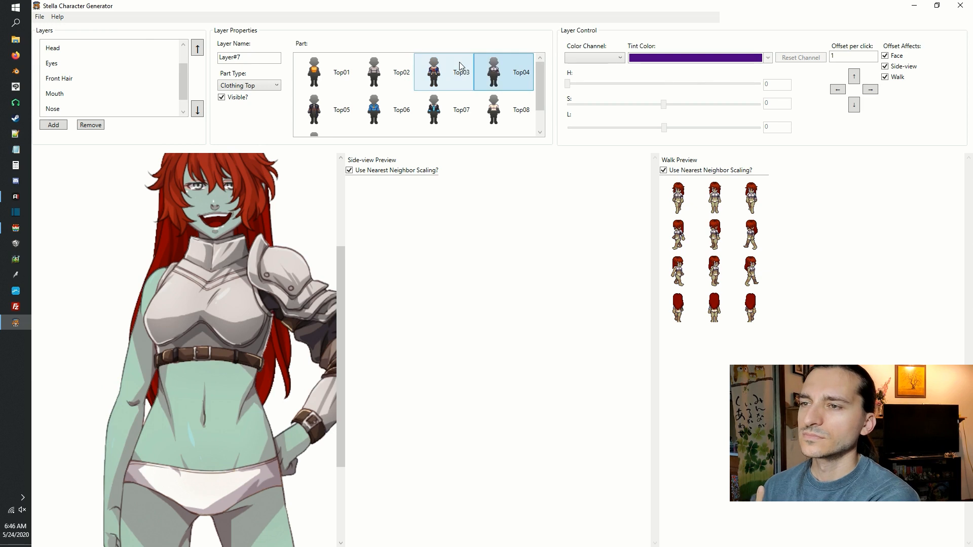
left_click_drag(210, 379, 166, 402)
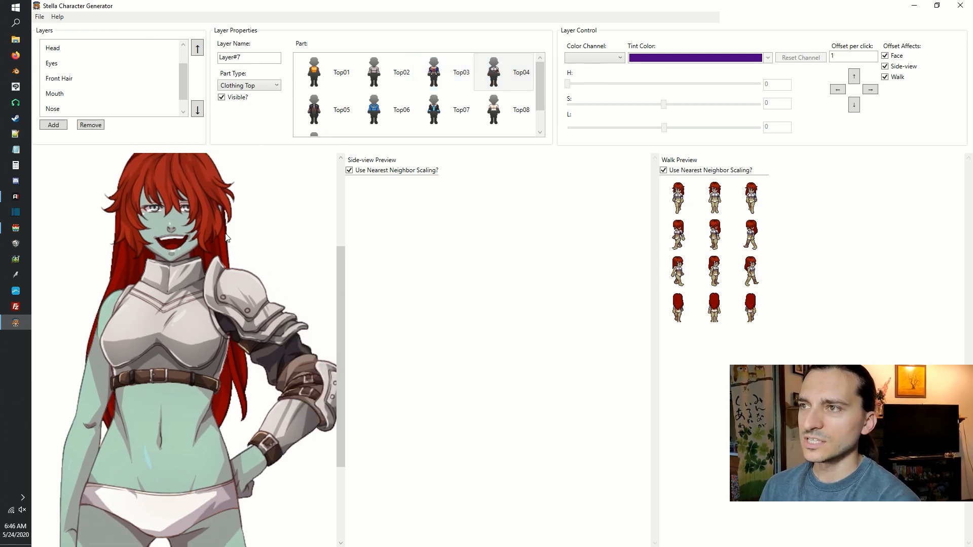
left_click(375, 112)
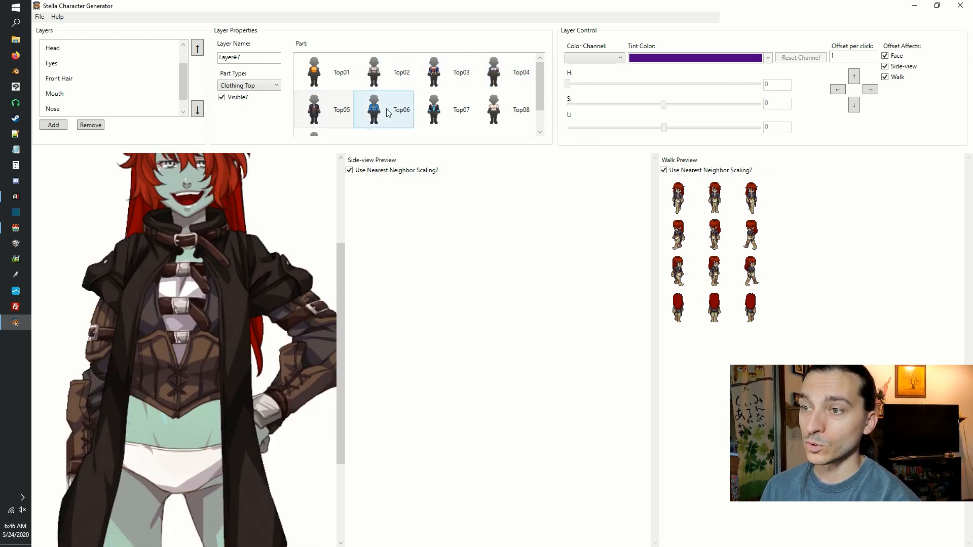
left_click(388, 113)
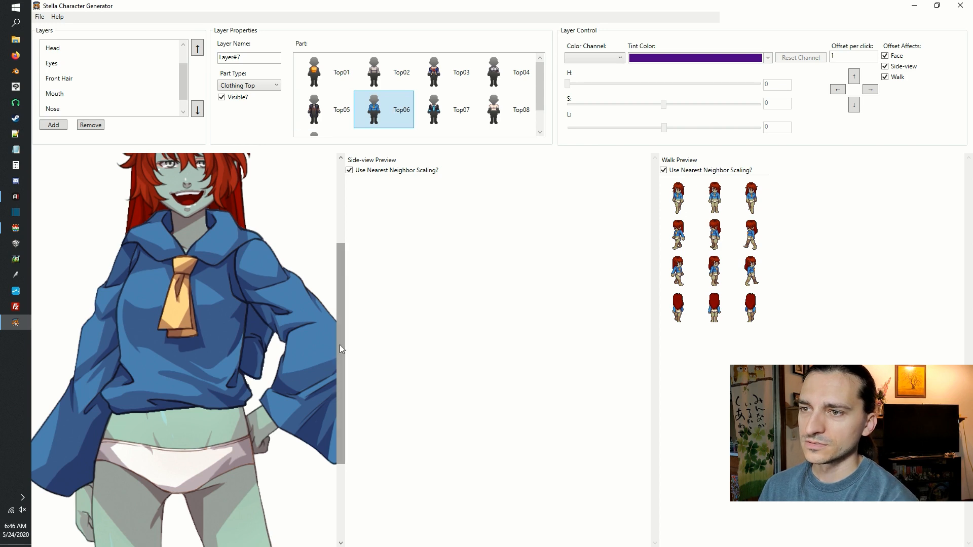
mouse_move(339, 345)
left_mouse_down()
mouse_move(341, 314)
mouse_move(341, 327)
left_mouse_up()
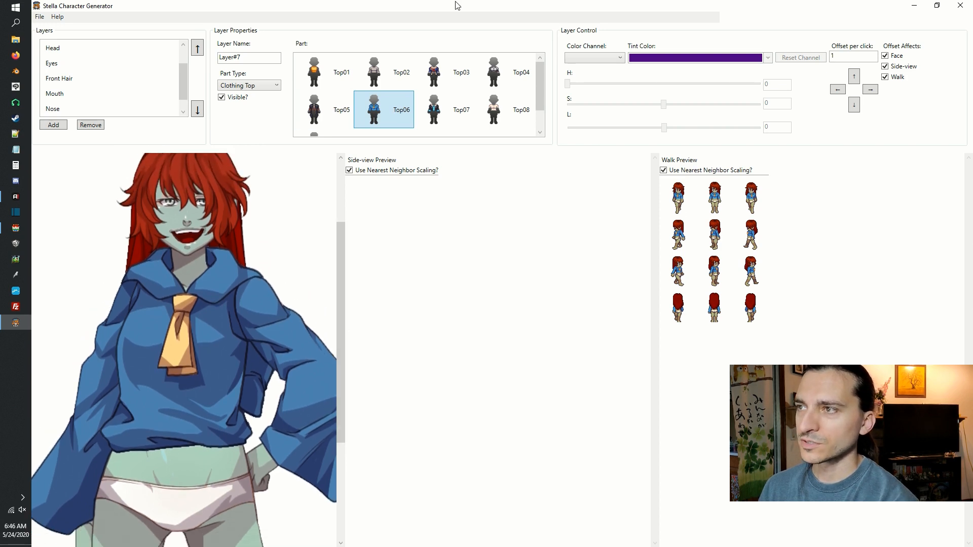
left_click(456, 99)
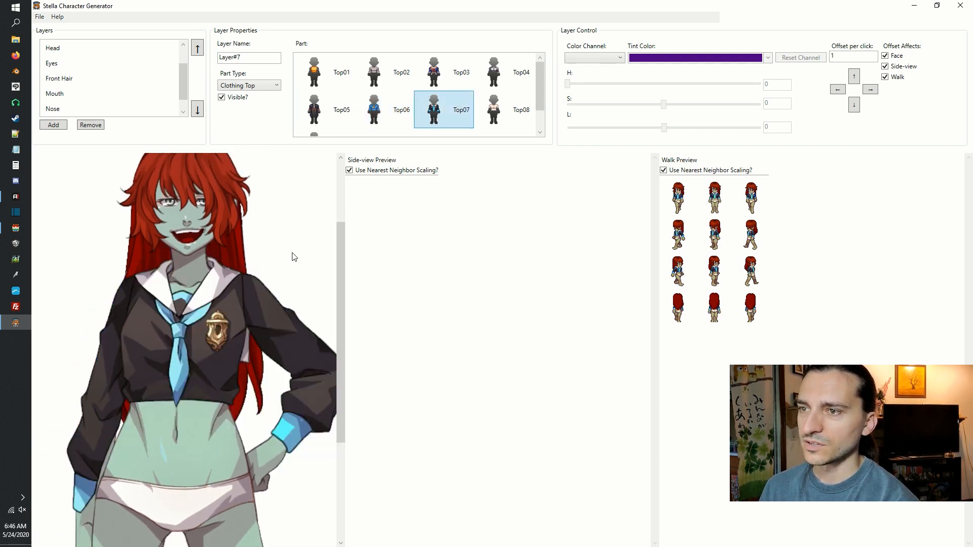
left_click(512, 107)
scroll(541, 104, "down", 2)
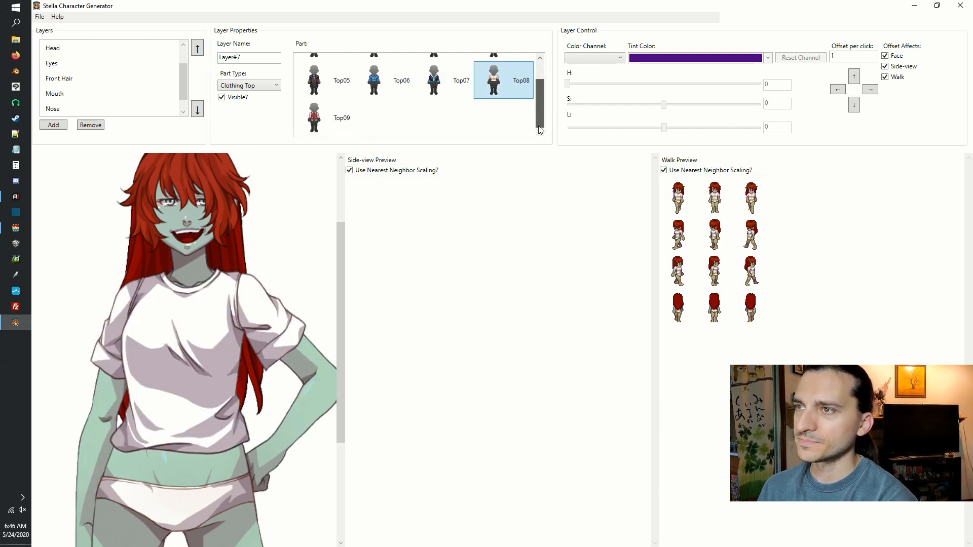
left_click(310, 128)
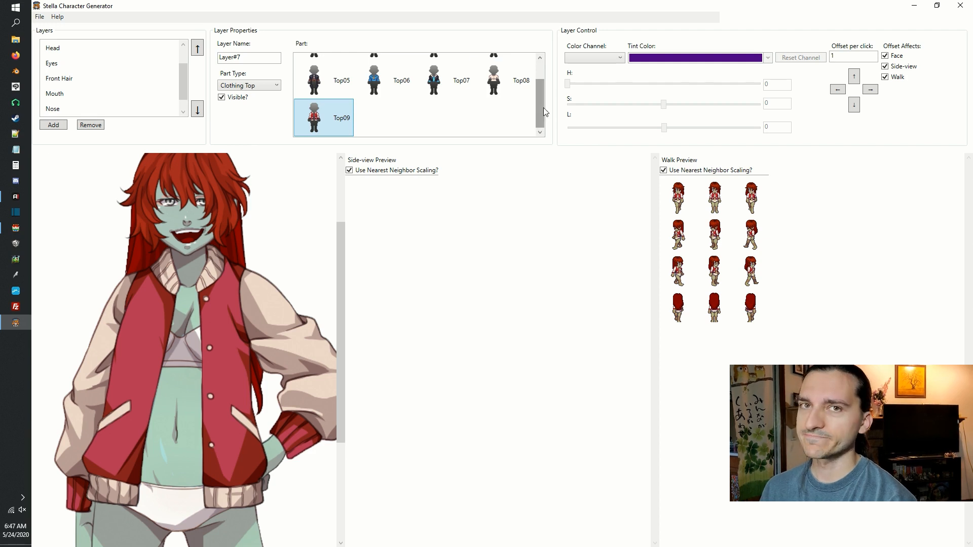
left_click_drag(540, 108, 541, 90)
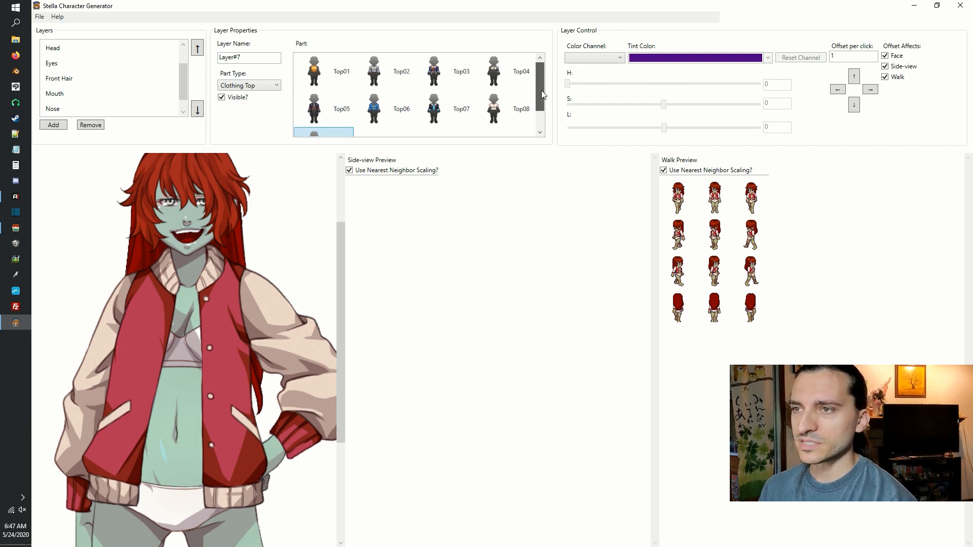
left_click(319, 114)
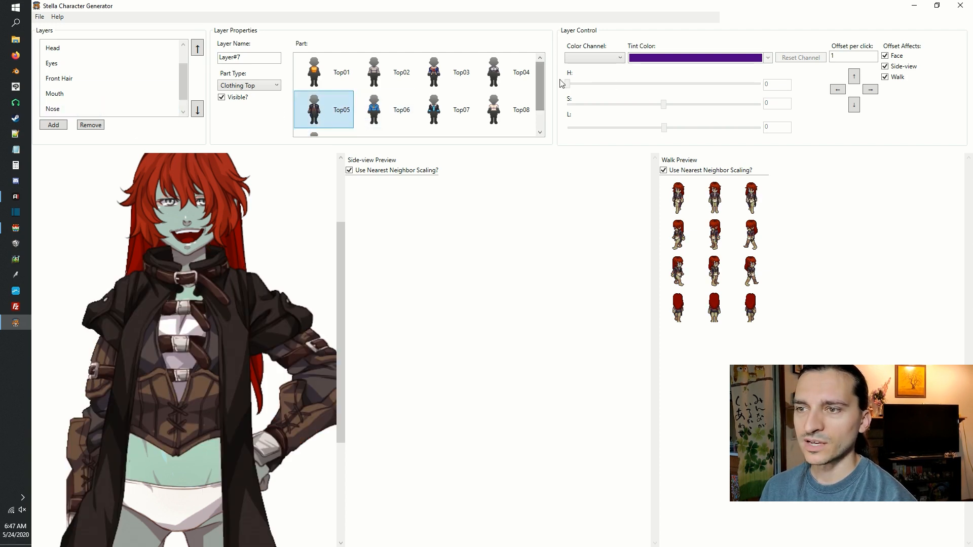
Tint the Red channel of the Top05 clothing brownish red.
left_click(595, 59)
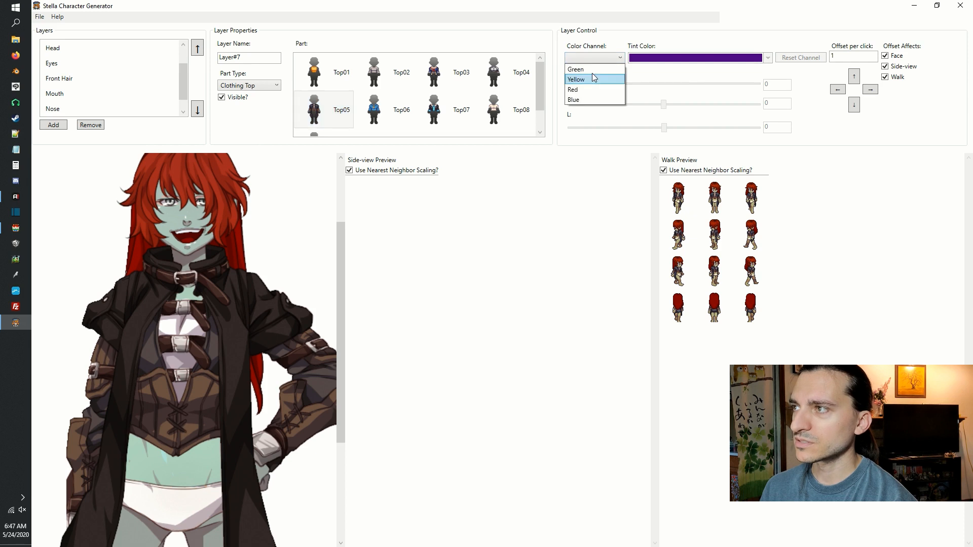
left_click(590, 89)
left_click(649, 54)
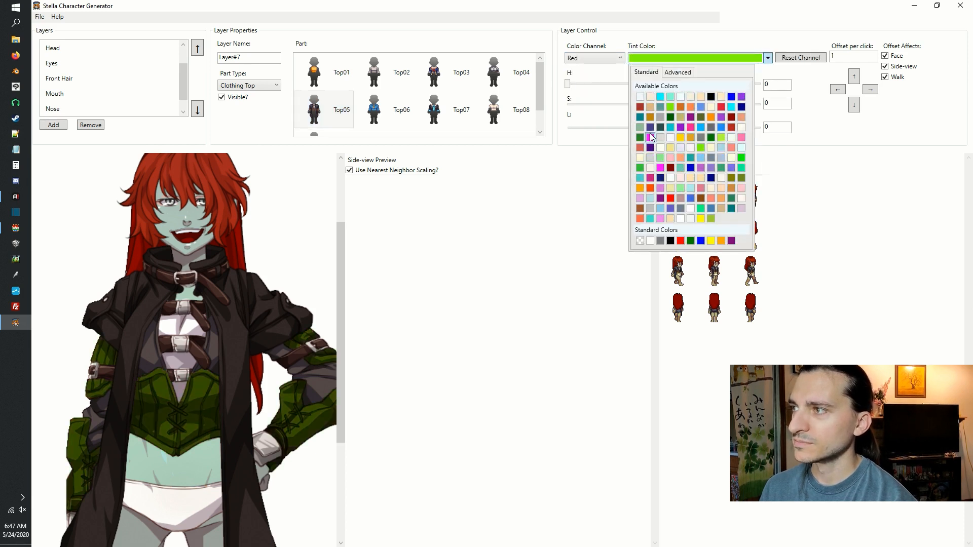
left_click(641, 108)
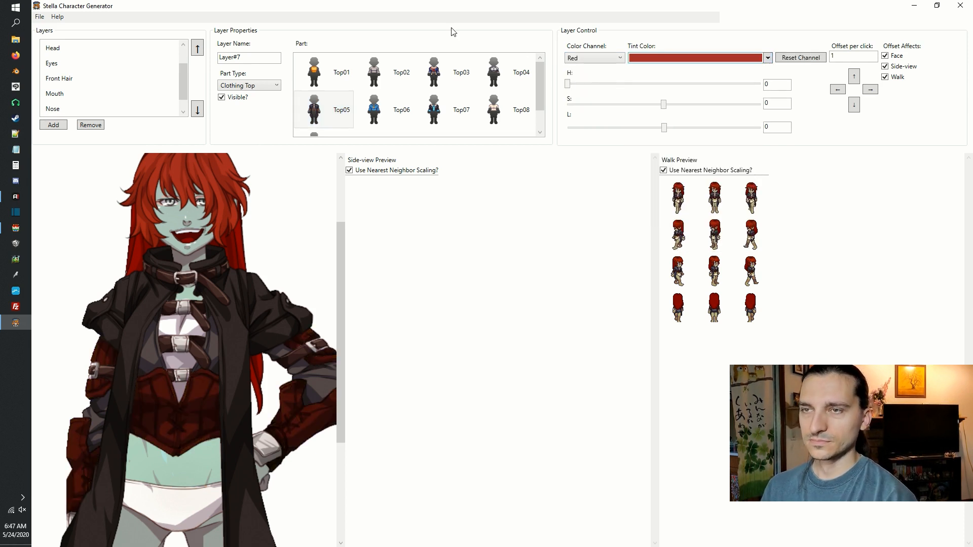
Rename the clothing top layer, Layer#7, as top.
scroll(183, 84, "down", 1)
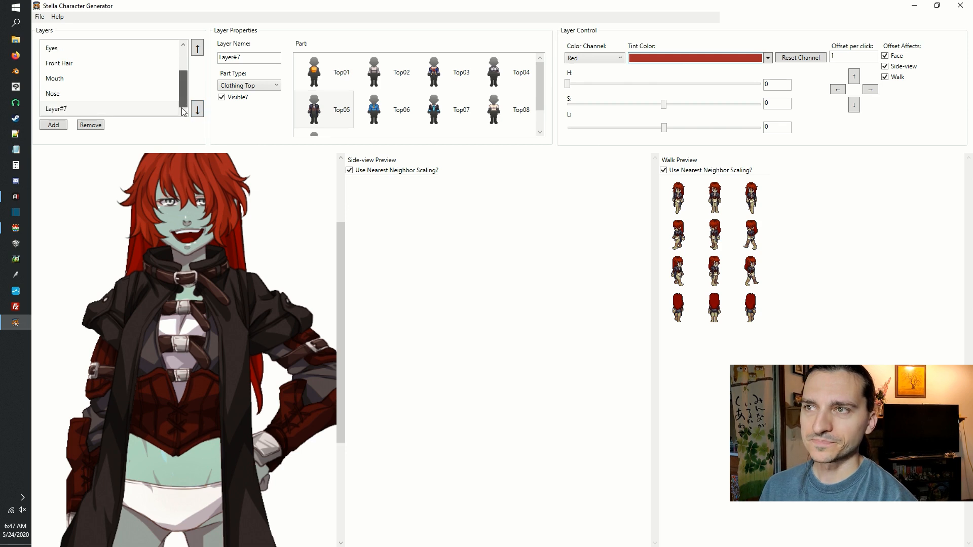
left_click(258, 61)
key("ctrl+a")
type("top")
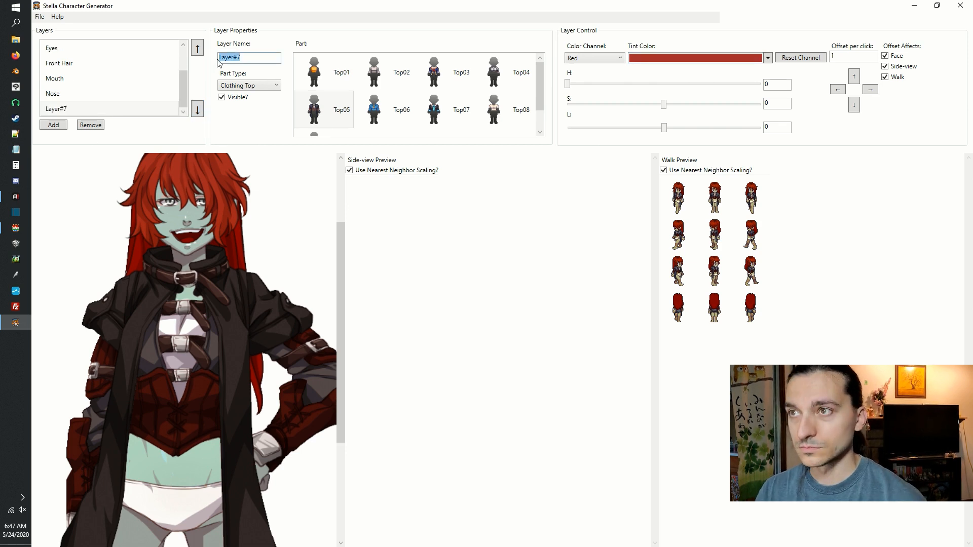
key("Return")
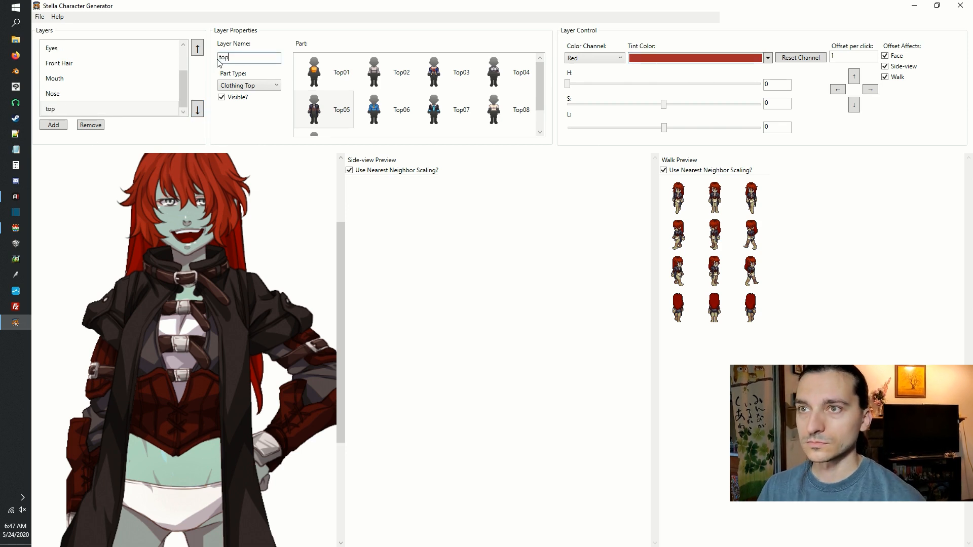
Add another layer and set its part type to Clothing Bottom.
left_click(54, 125)
left_click(314, 89)
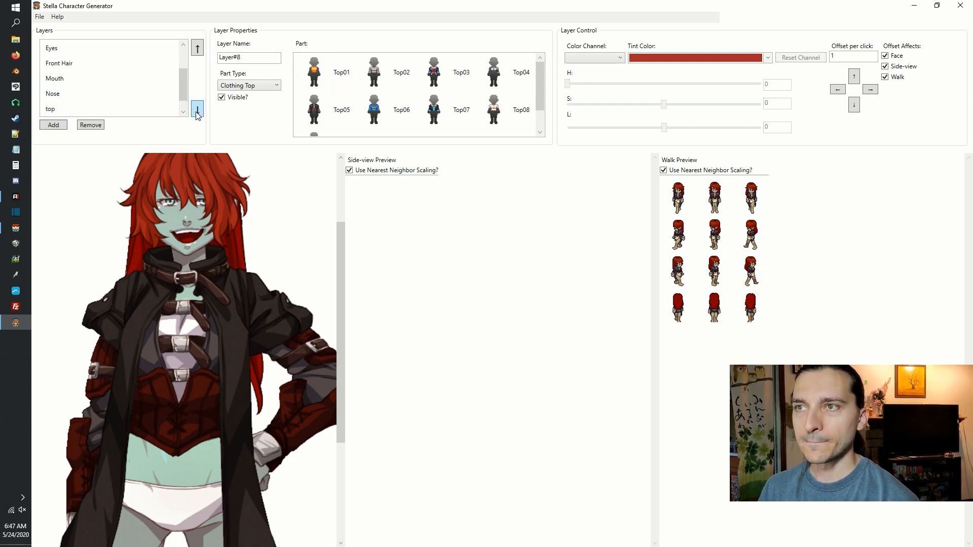
scroll(184, 109, "down", 1)
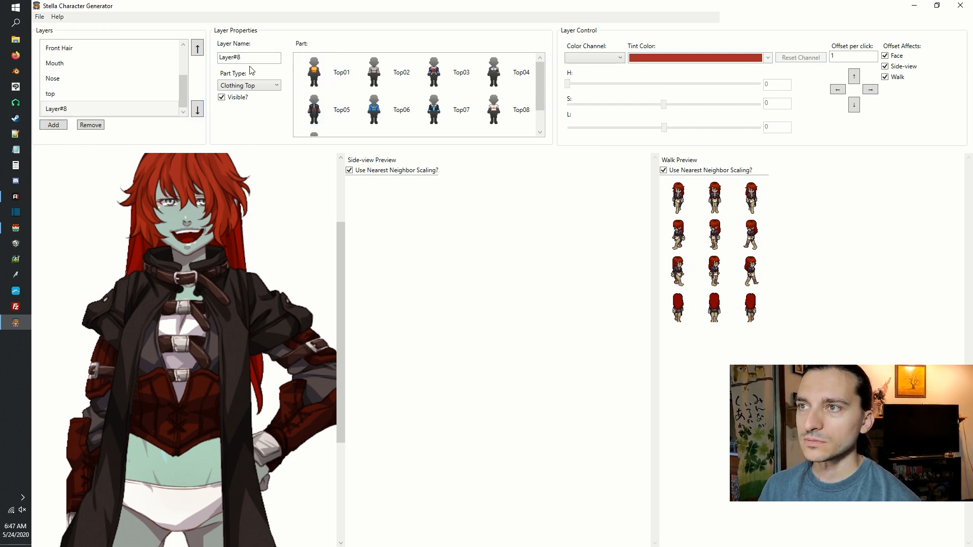
left_click(253, 85)
left_click(238, 133)
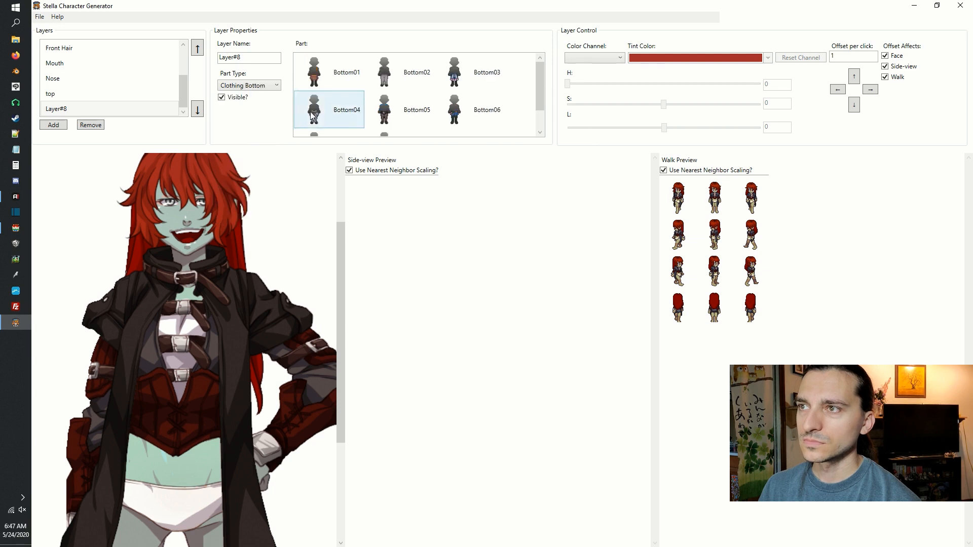
Apply the Bottom01 skirt to Layer#8 and reorder the layer so the coat is drawn over it.
left_click(330, 80)
left_click_drag(339, 283, 338, 367)
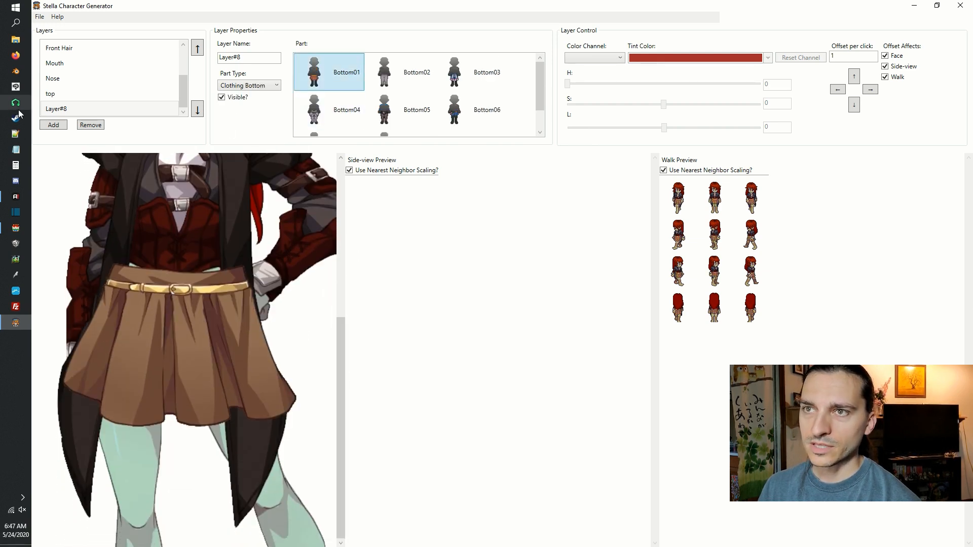
left_click(57, 111)
left_click(198, 49)
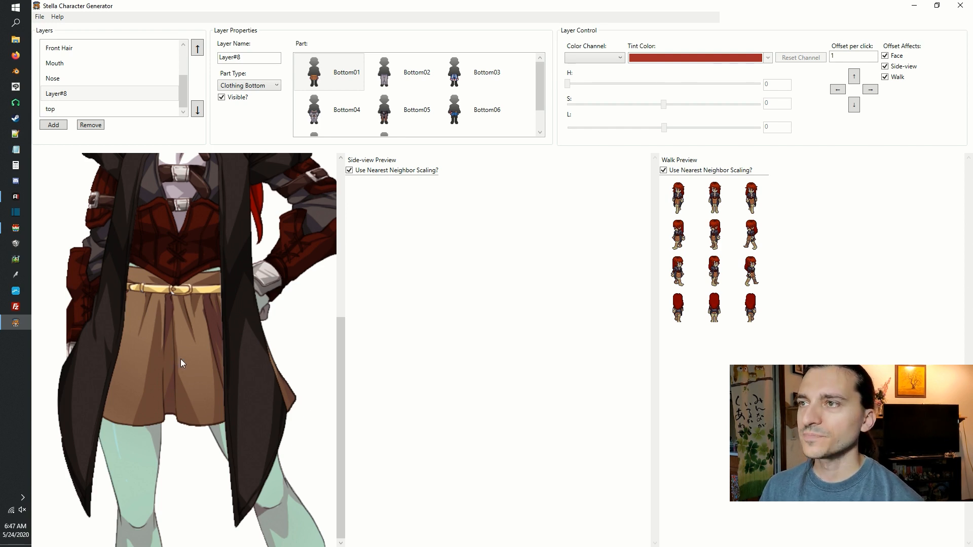
Try the Bottom02 trousers on Layer#8 and inspect them down to the feet.
left_click(411, 73)
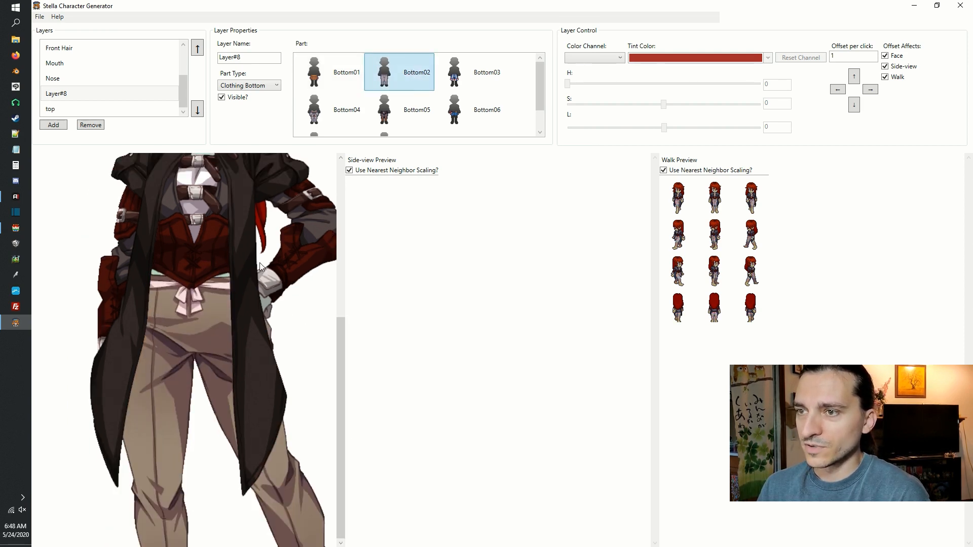
left_click_drag(260, 262, 244, 130)
left_click_drag(212, 288, 225, 272)
scroll(219, 315, "down", 2)
scroll(219, 316, "up", 1)
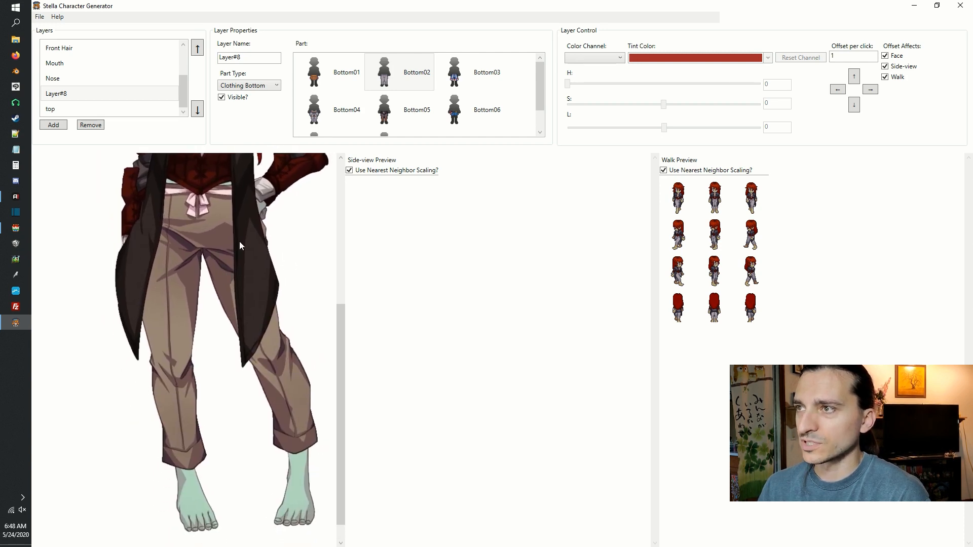
Try the Bottom03, Bottom04, Bottom05, Bottom06, Bottom07 and Bottom08 parts on Layer#8 in turn.
left_click(467, 82)
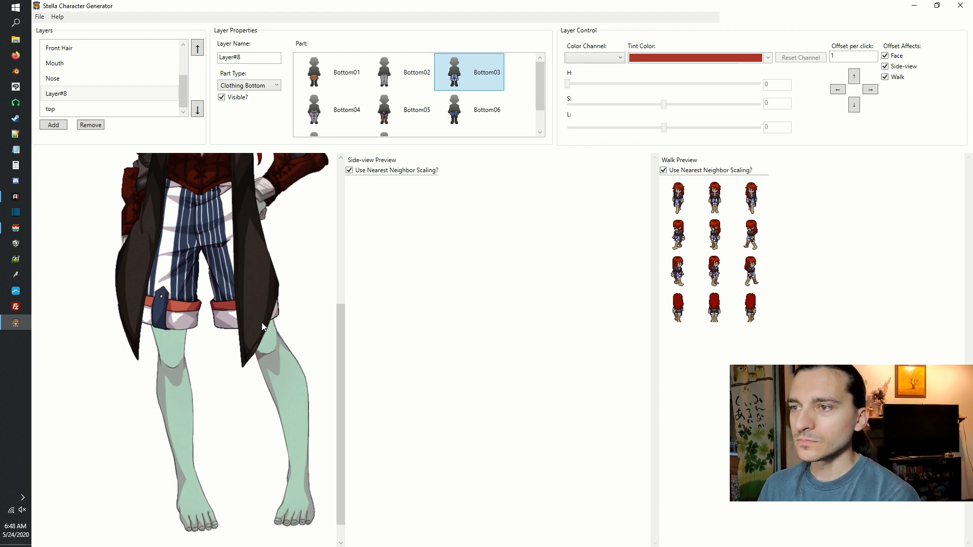
left_click(323, 118)
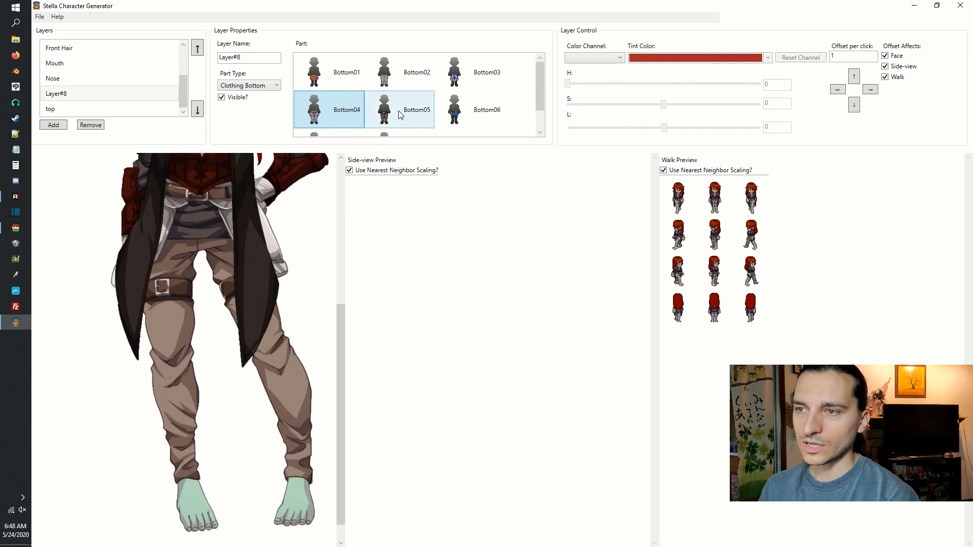
left_click_drag(342, 332, 342, 344)
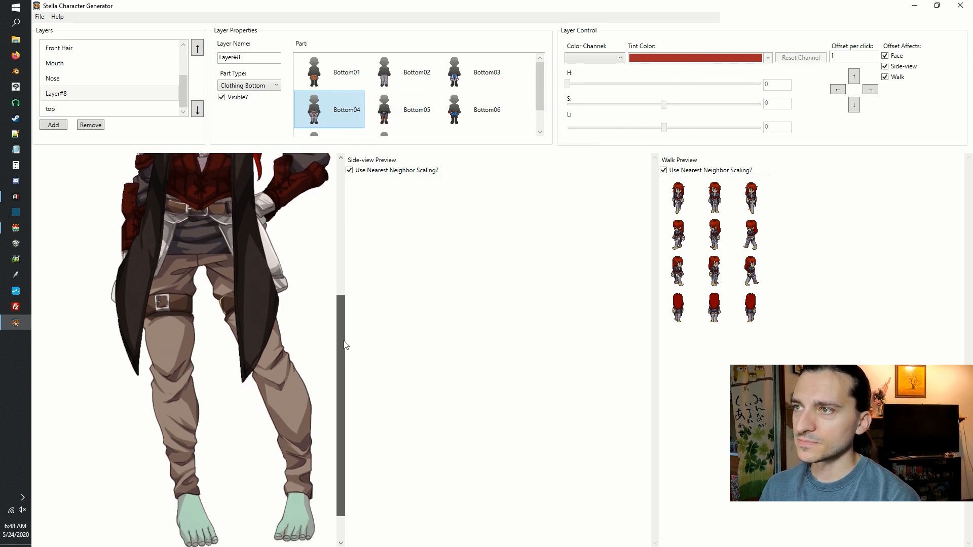
left_click(419, 106)
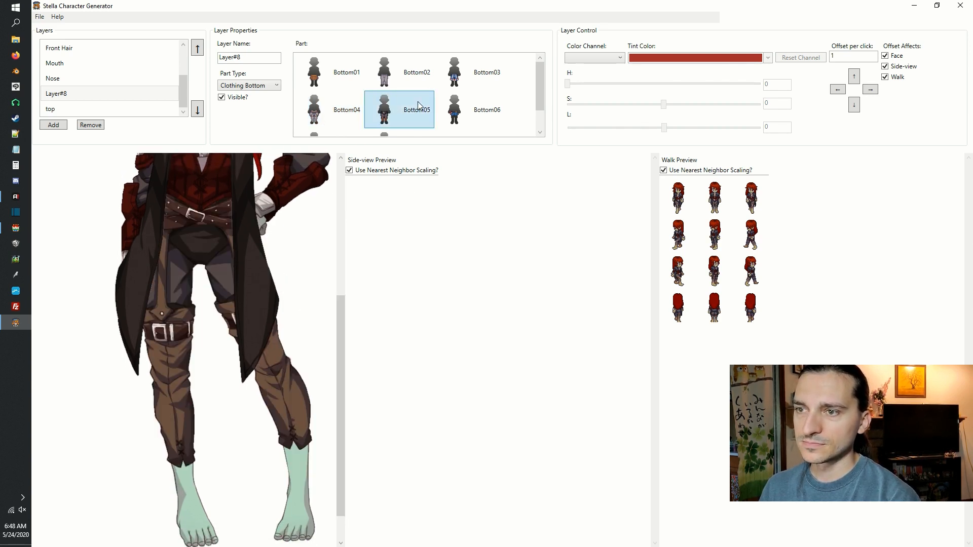
left_click(491, 117)
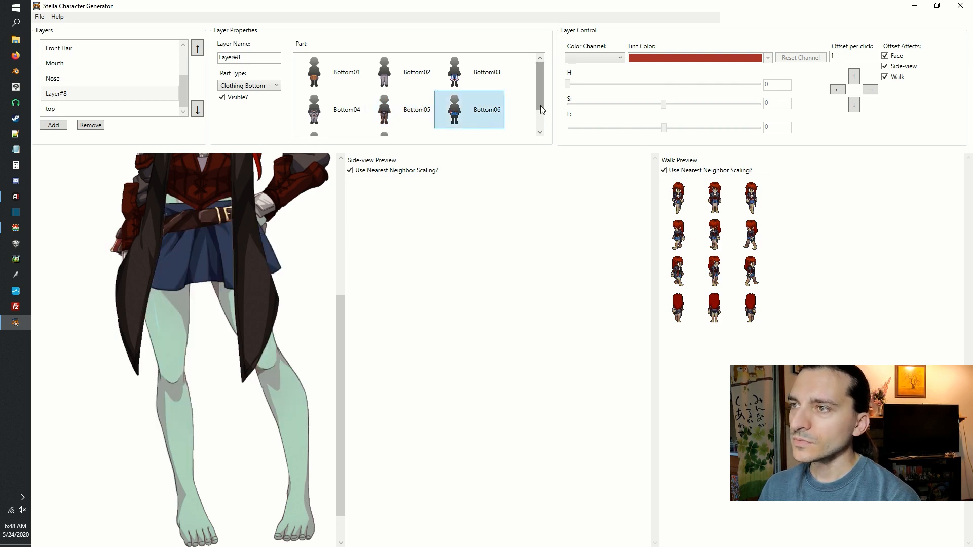
scroll(540, 105, "down", 1)
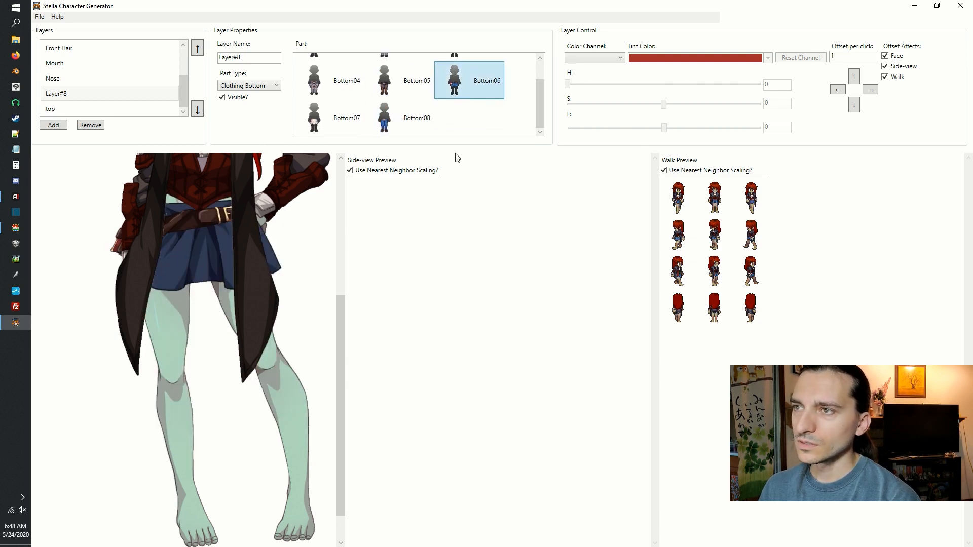
left_click(321, 119)
left_click(403, 119)
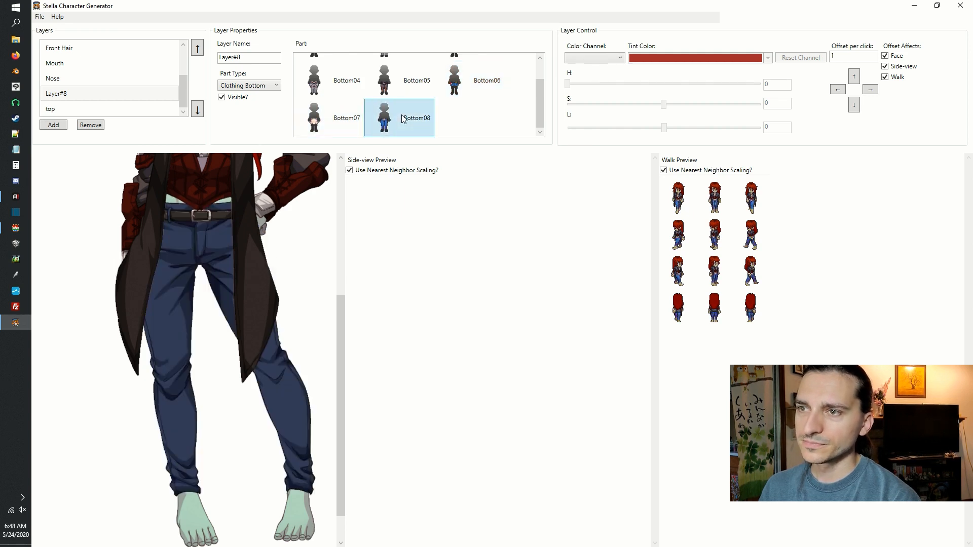
scroll(345, 355, "up", 1)
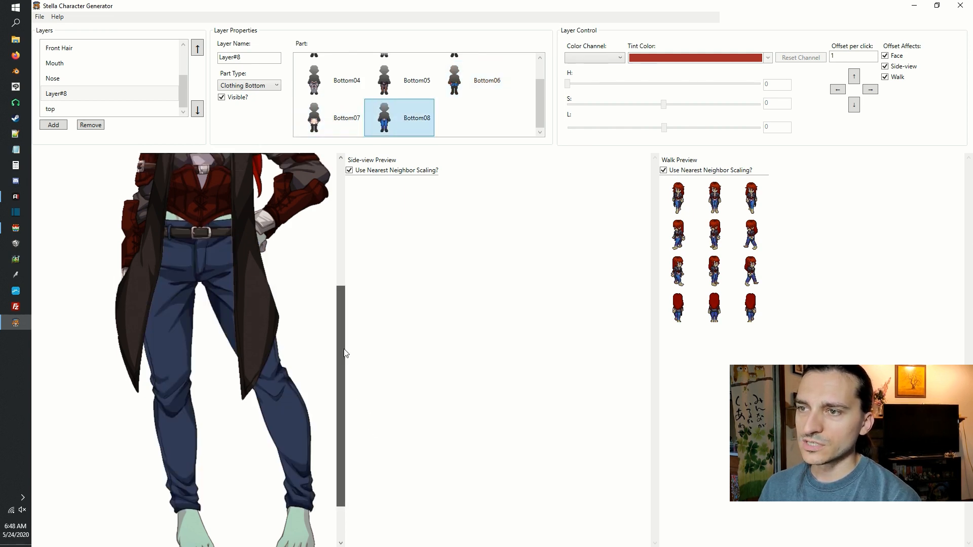
Apply the Bottom05 trousers to Layer#8 and tint their Green channel brownish red.
left_click(330, 81)
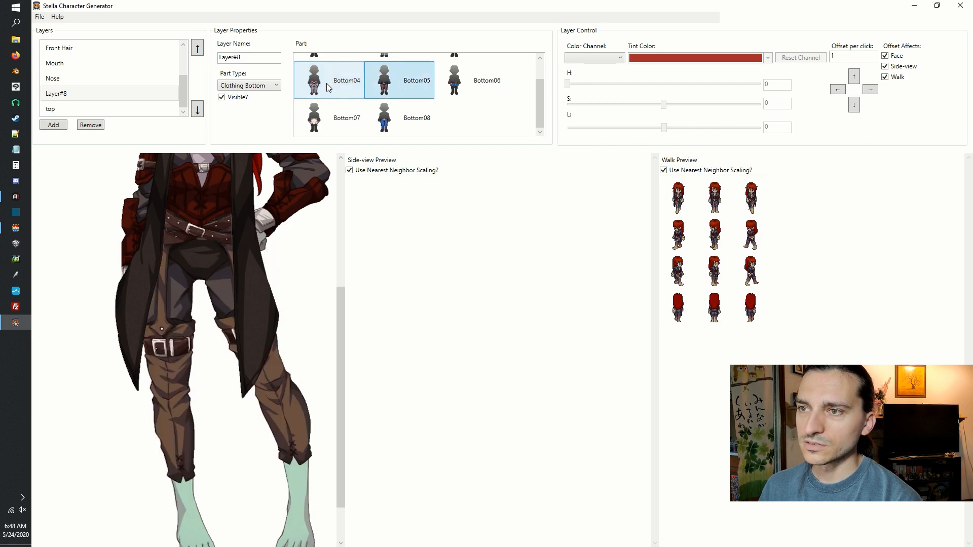
left_click_drag(345, 380, 235, 367)
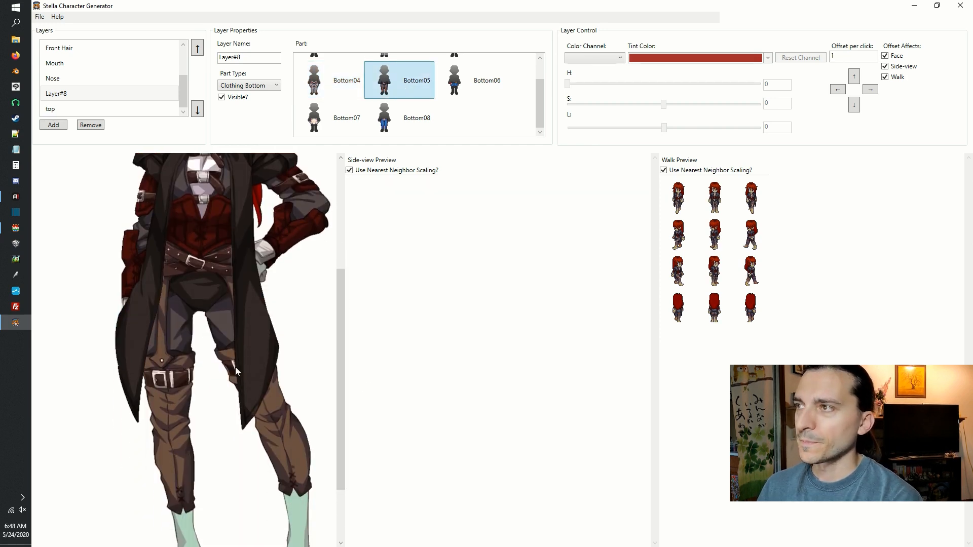
left_click(589, 55)
left_click(622, 79)
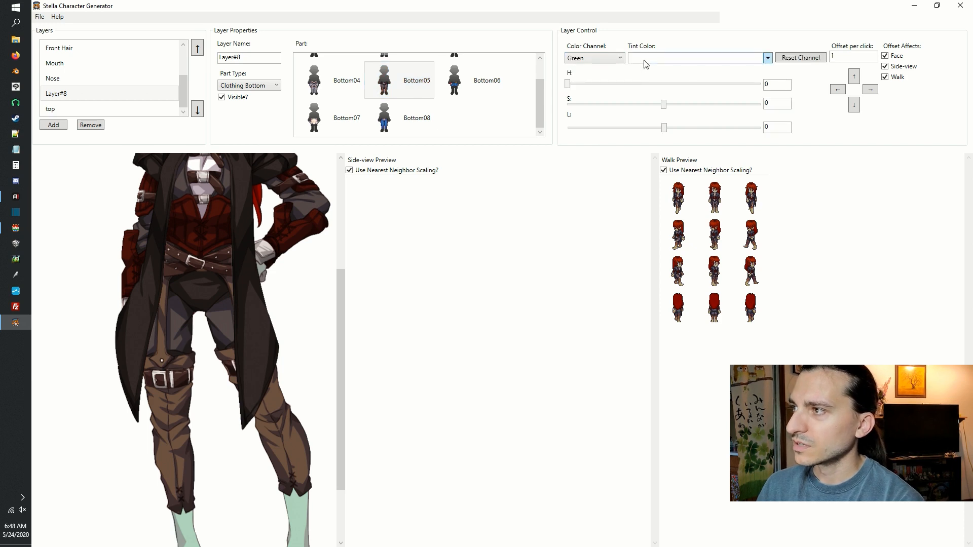
left_click(646, 59)
left_click(640, 107)
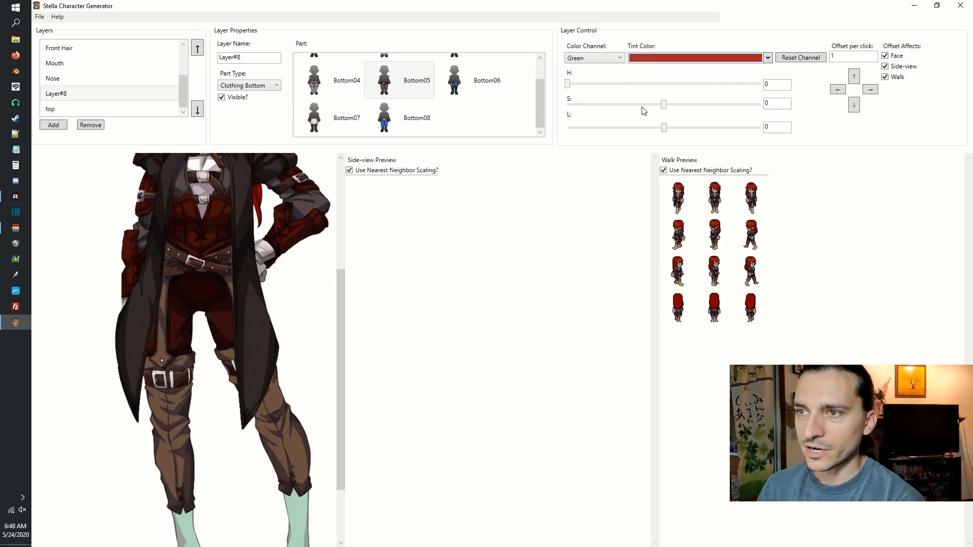
Add a layer named shoes with part type Socks and compare the Socks01 through Socks04 parts on the legs.
left_click(266, 107)
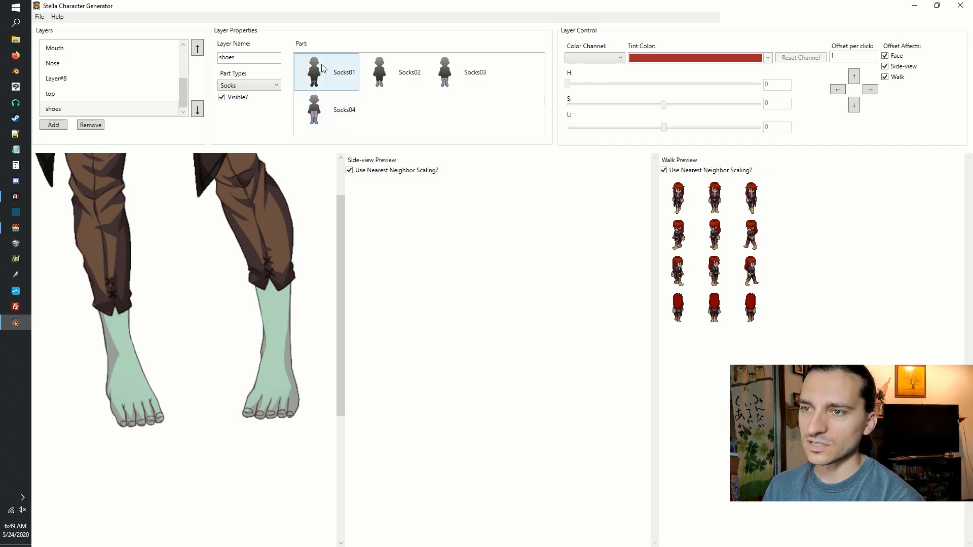
left_click(323, 68)
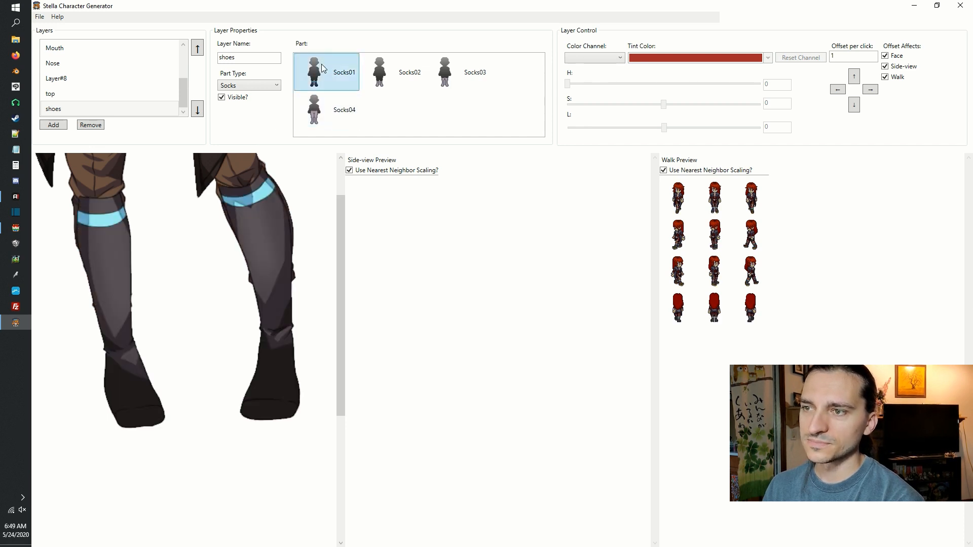
left_click(398, 81)
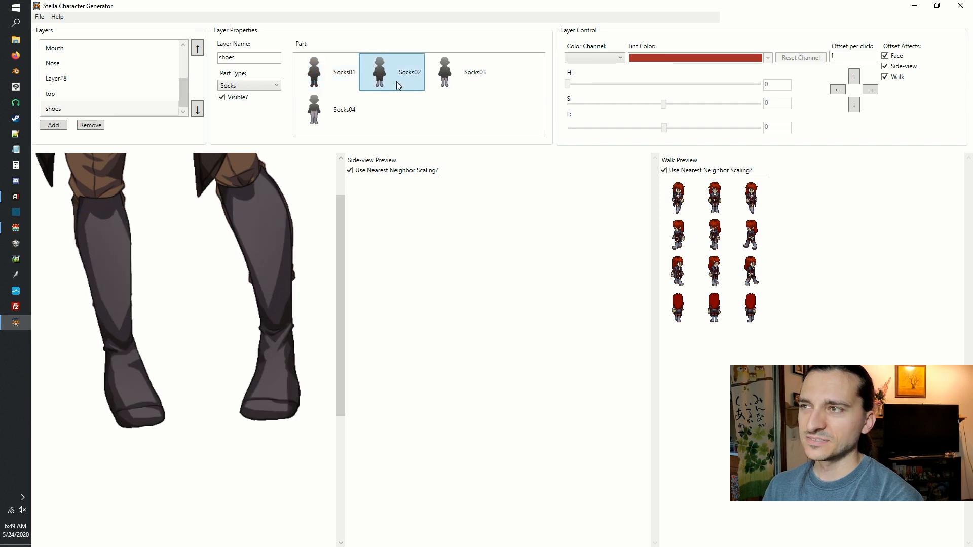
left_click(462, 75)
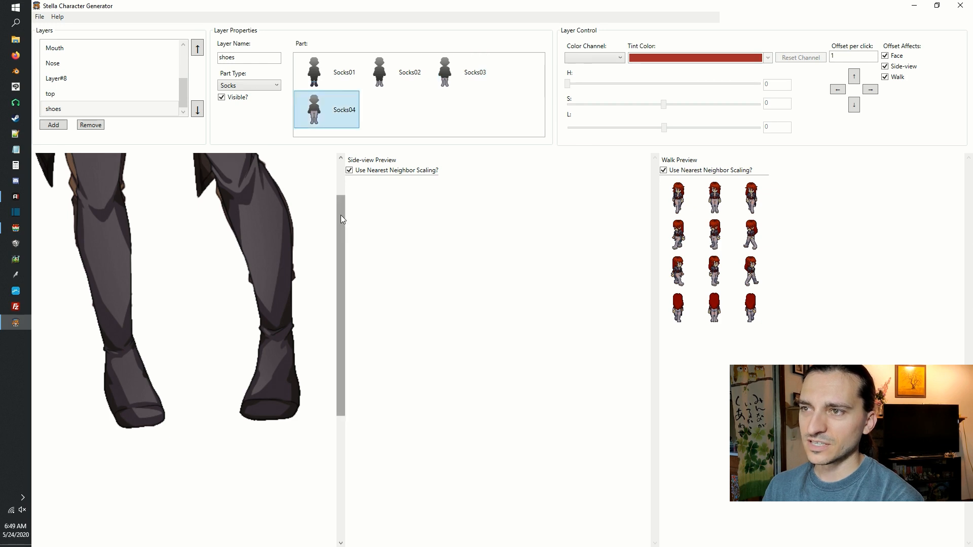
left_click_drag(341, 215, 342, 158)
left_click_drag(203, 223, 227, 211)
scroll(239, 236, "down", 2)
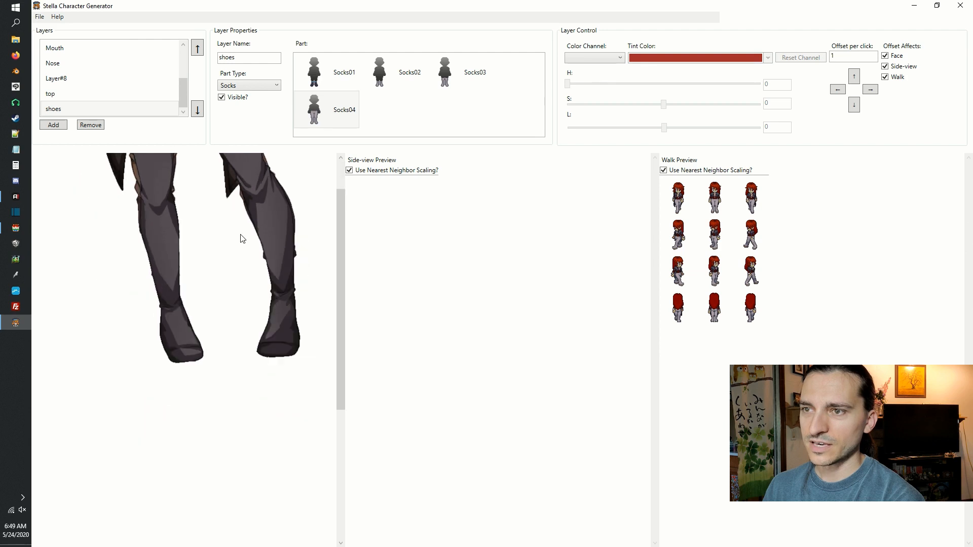
left_click_drag(256, 240, 228, 387)
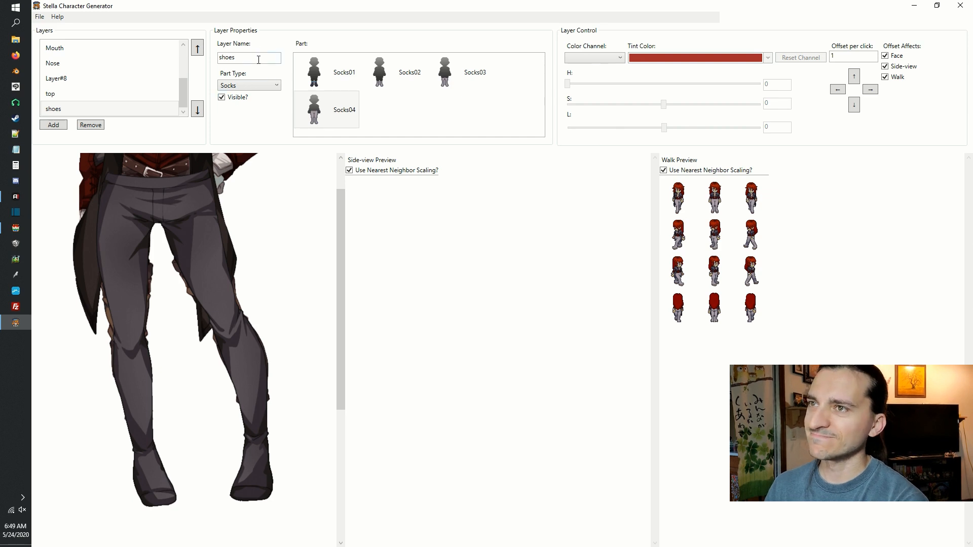
Change the shoes layer's part type to Shoes and try the Shoes01 part on the feet.
left_click(264, 86)
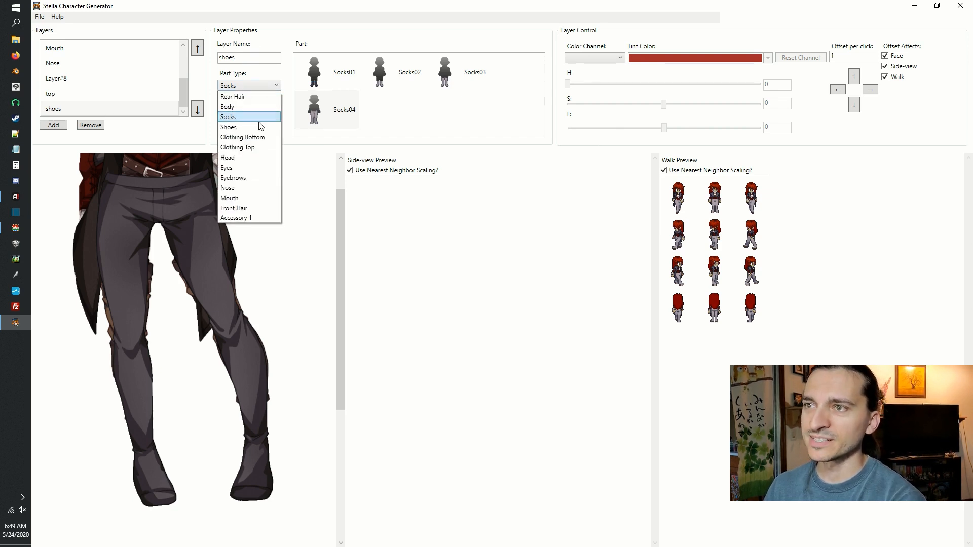
left_click(229, 127)
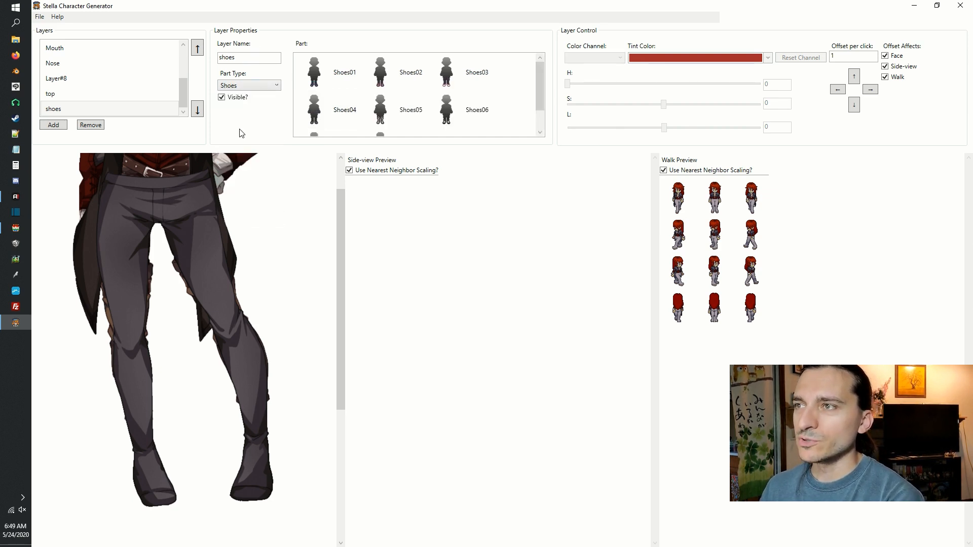
left_click(325, 72)
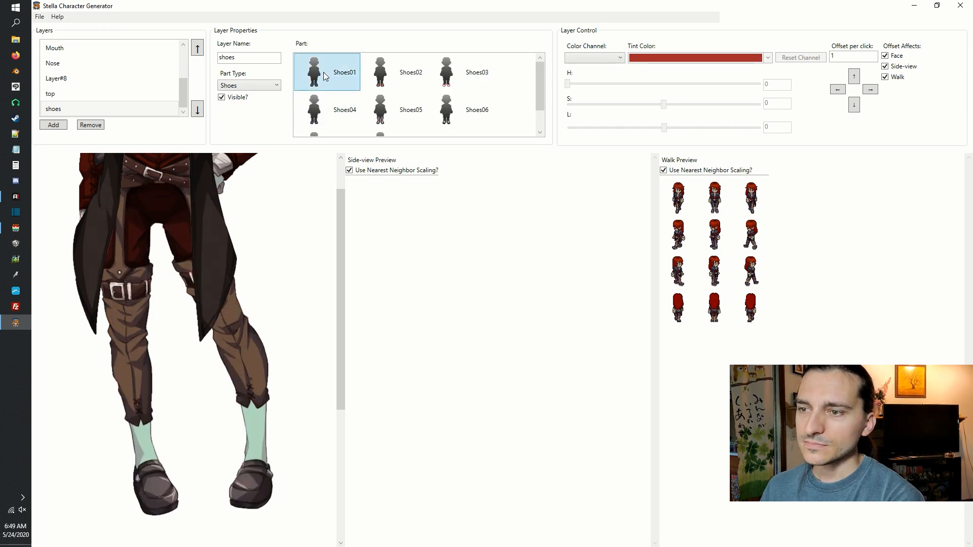
scroll(263, 358, "up", 5)
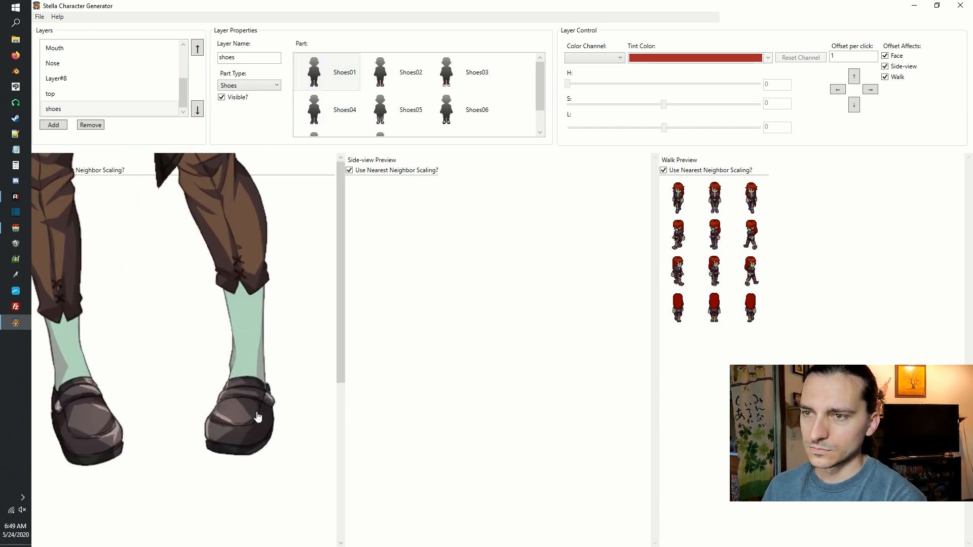
Try the Shoes02, Shoes03, Shoes04, Shoes05, Shoes06 and Shoes08 parts on the shoes layer in turn.
left_click(414, 60)
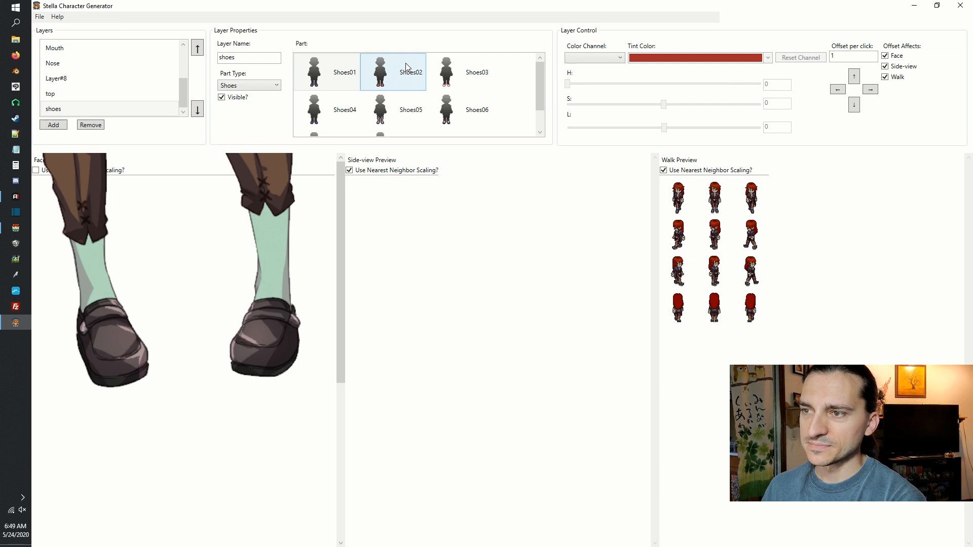
left_click(405, 63)
left_click(481, 82)
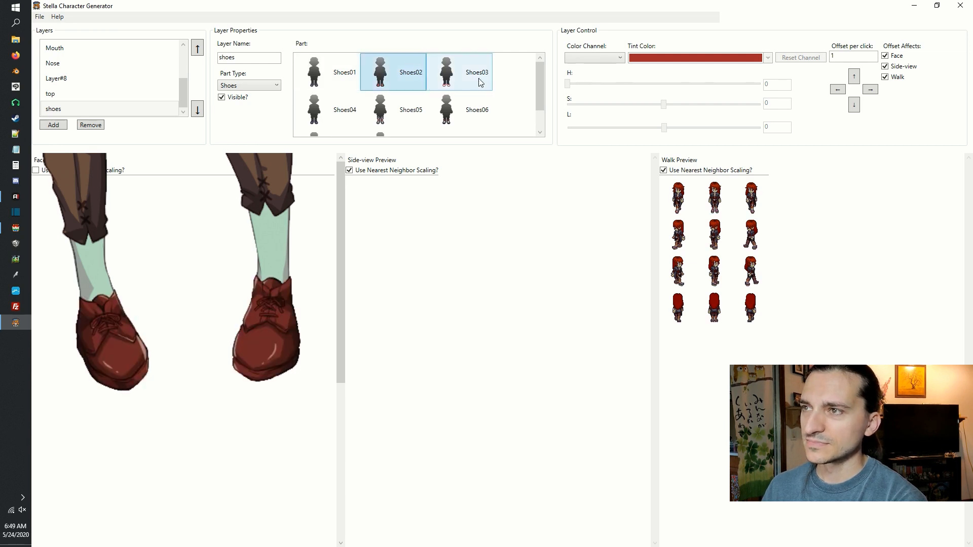
left_click(327, 116)
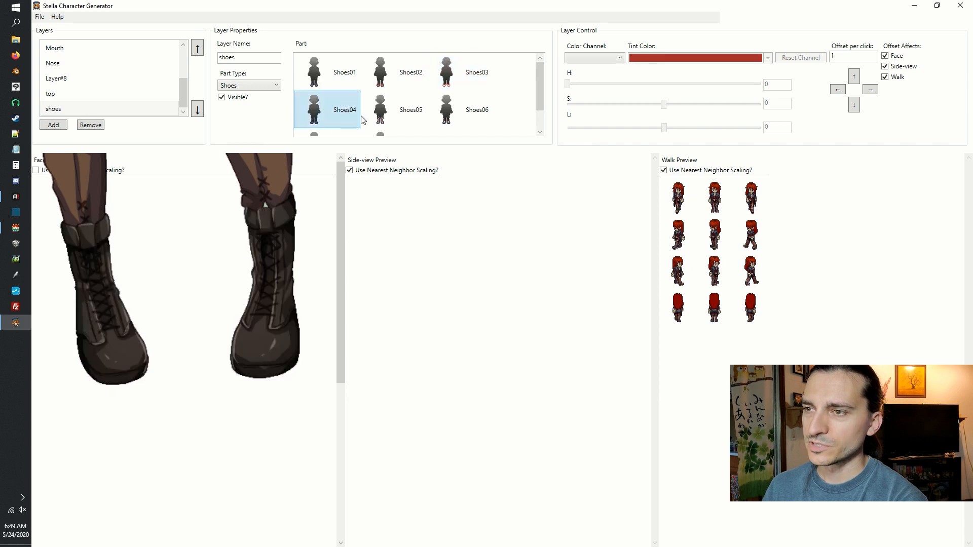
left_click(396, 119)
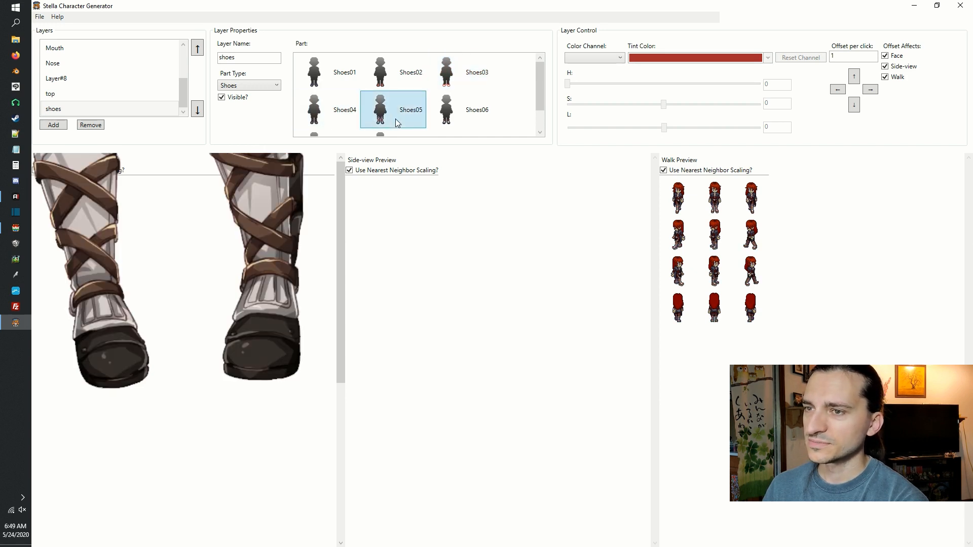
scroll(249, 300, "down", 5)
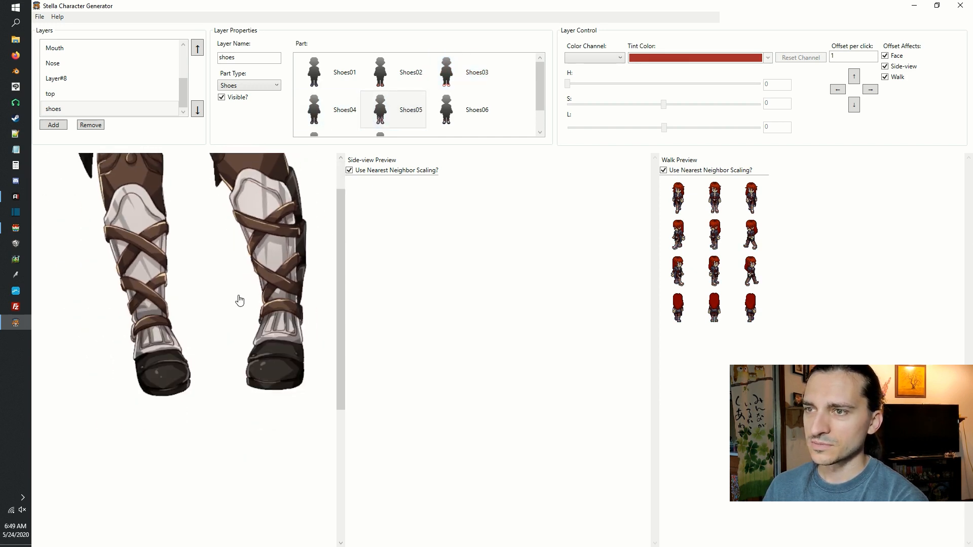
left_click(453, 99)
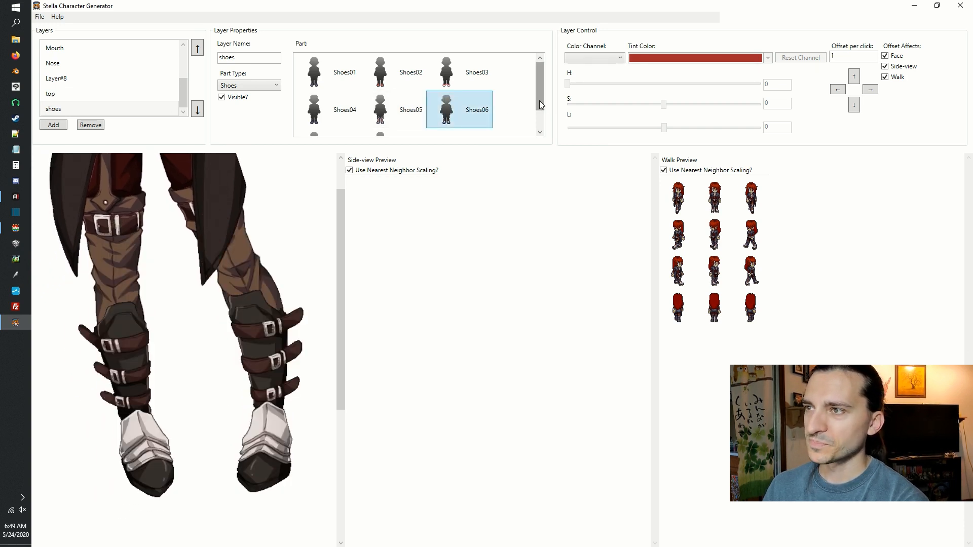
scroll(539, 100, "down", 2)
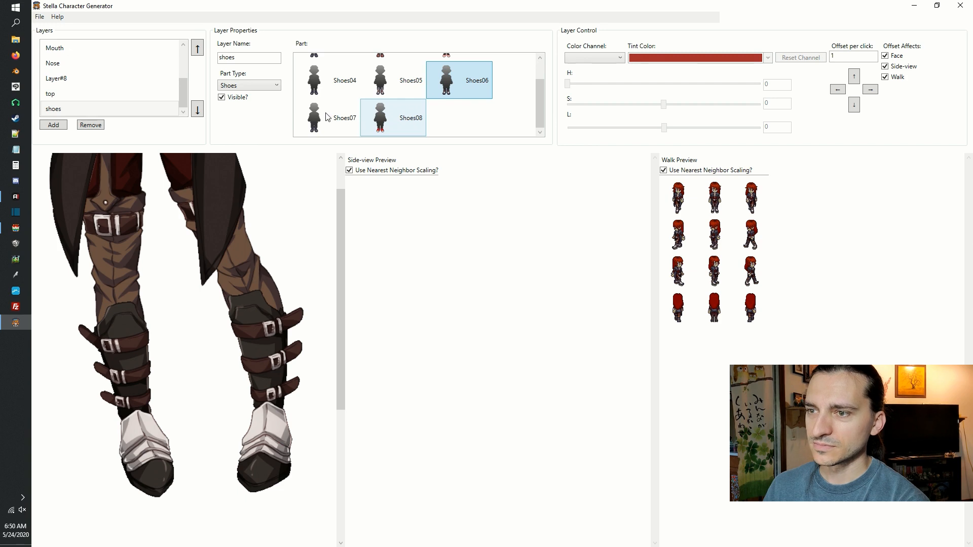
left_click(392, 122)
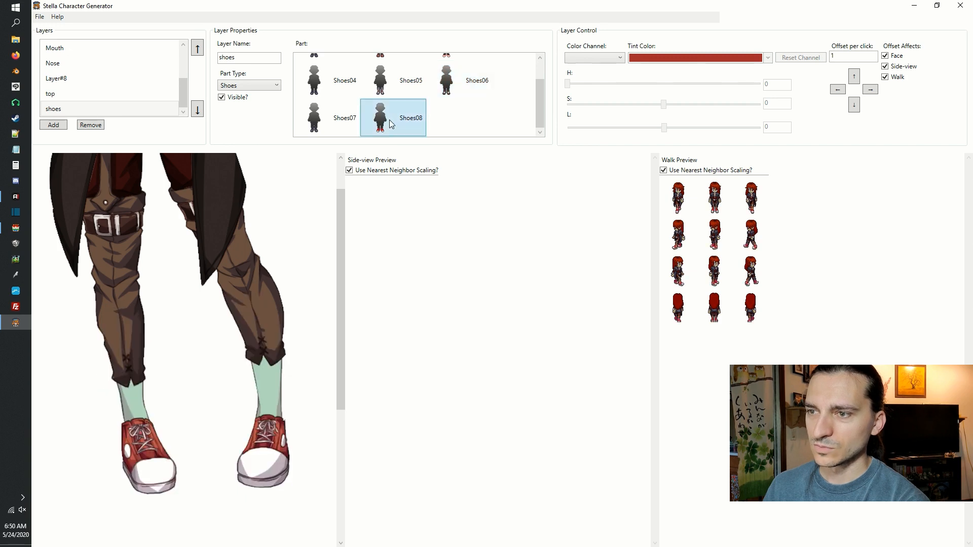
Apply the Shoes07 boots to the shoes layer and check them on the full figure and up close.
left_click(316, 126)
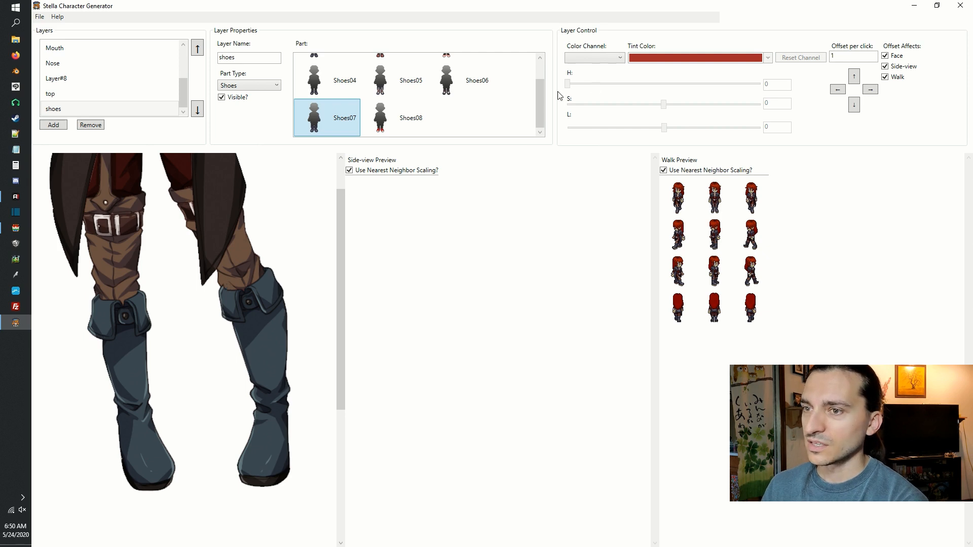
scroll(272, 250, "down", 5)
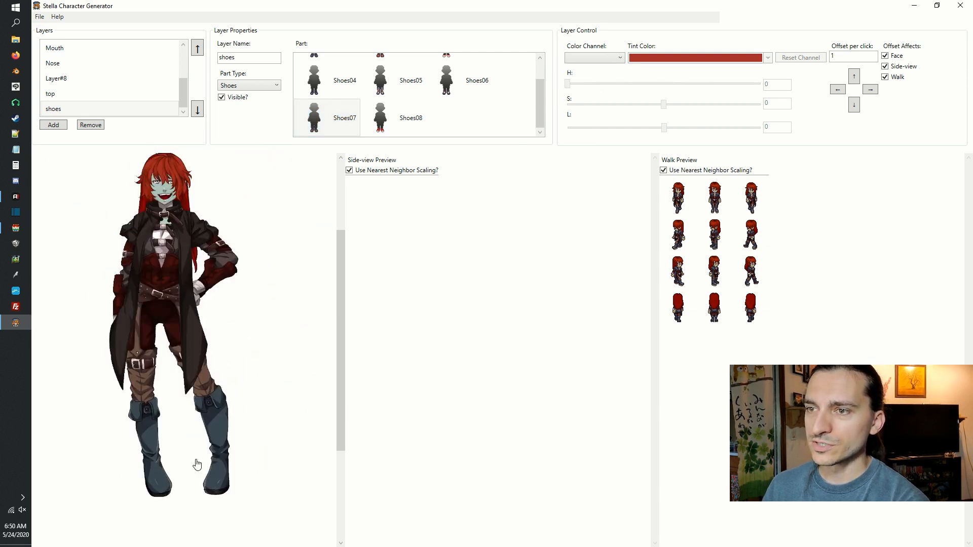
scroll(190, 467, "up", 5)
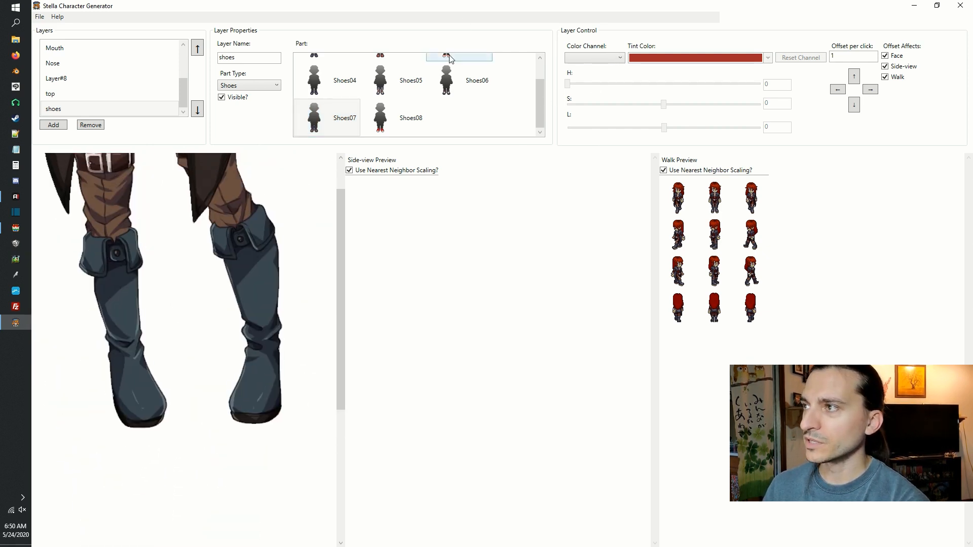
Tint the Blue color channel of the Shoes07 boots with a violet-blue swatch from the available colors.
left_click(603, 59)
left_click(602, 69)
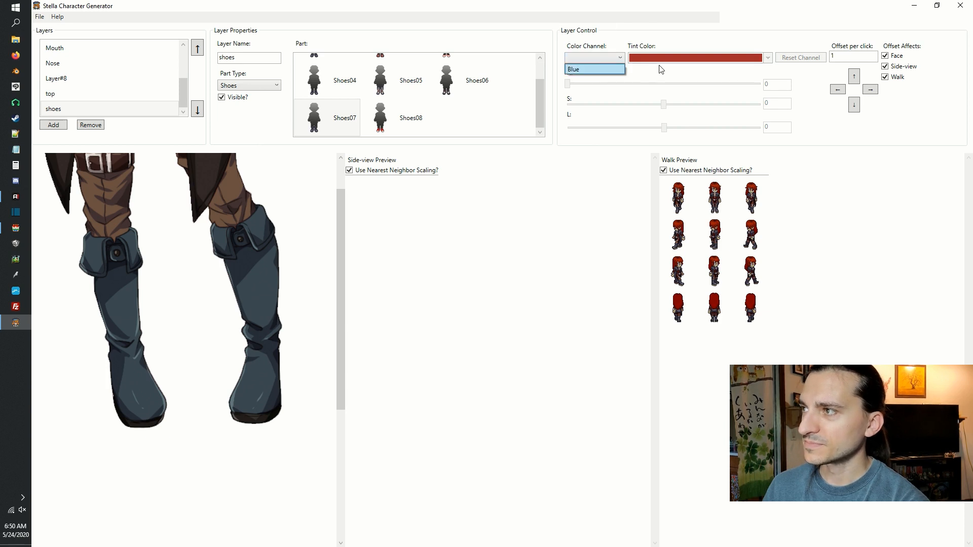
left_click(662, 60)
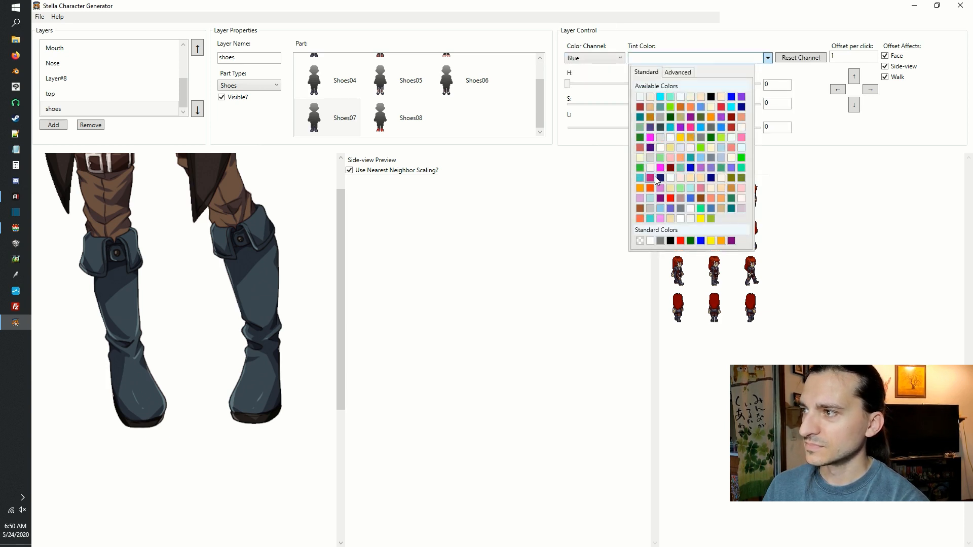
left_click(669, 209)
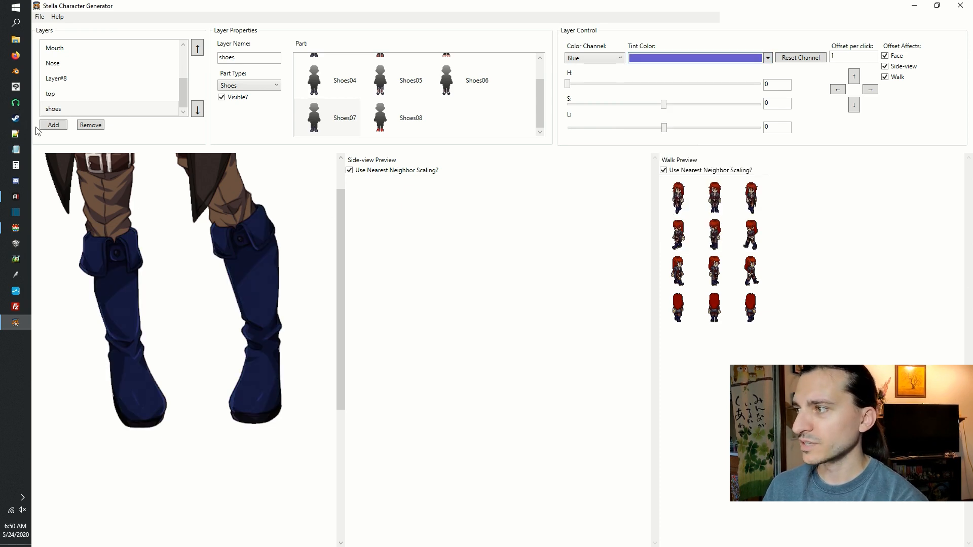
Add a layer named accessory and set its part type to Accessory 1.
left_click(66, 125)
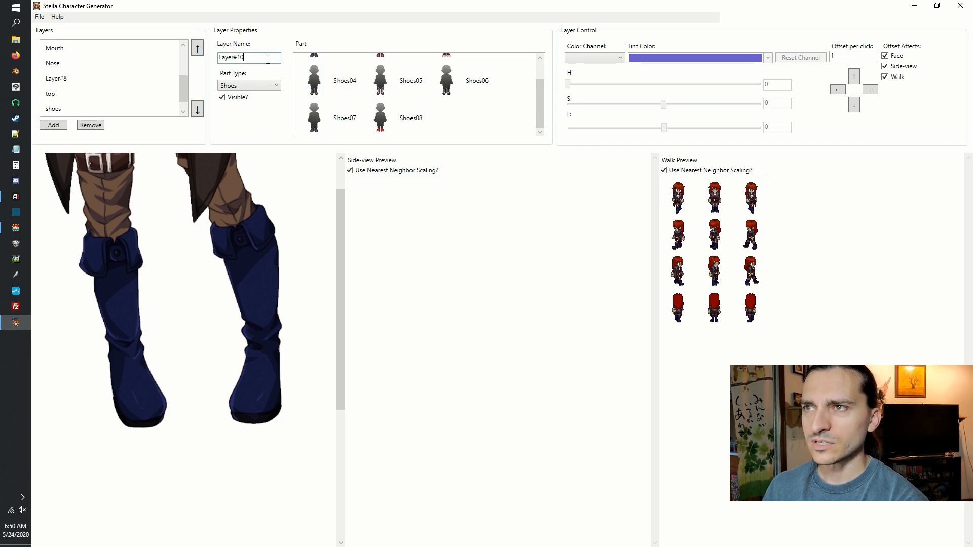
key("ctrl+a")
type("accessory")
left_click(248, 86)
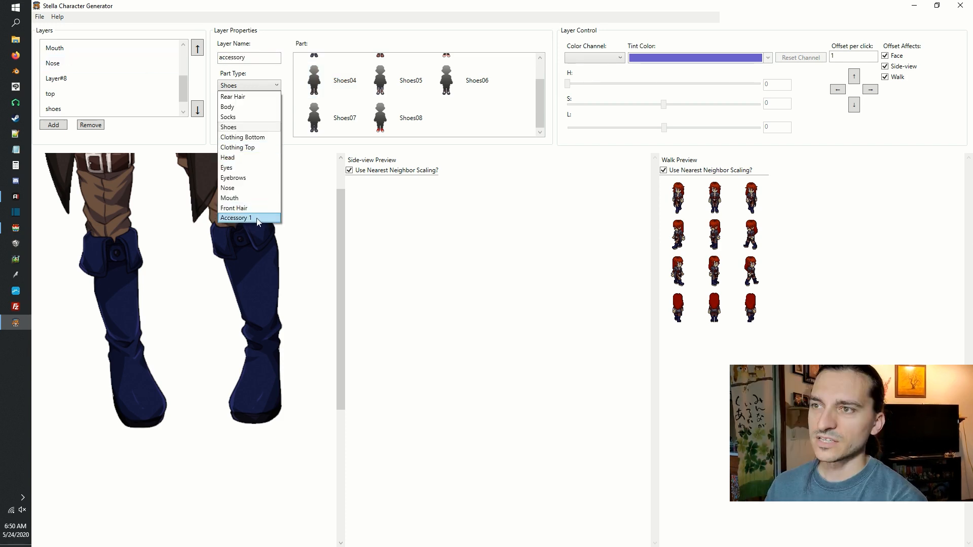
left_click(258, 219)
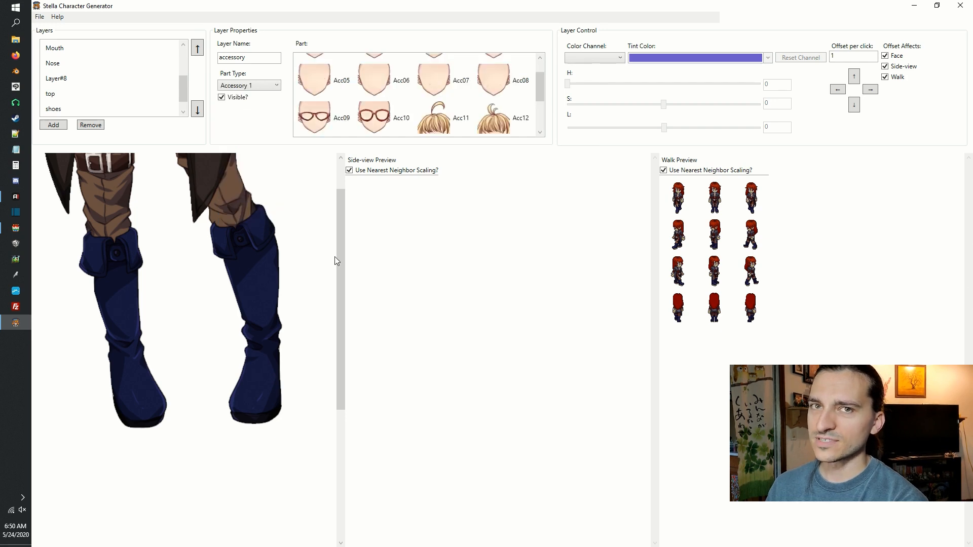
Try the Acc01, Acc02, Acc03 and Acc04 face markings on the accessory layer, viewing the face up close.
scroll(341, 258, "up", 2)
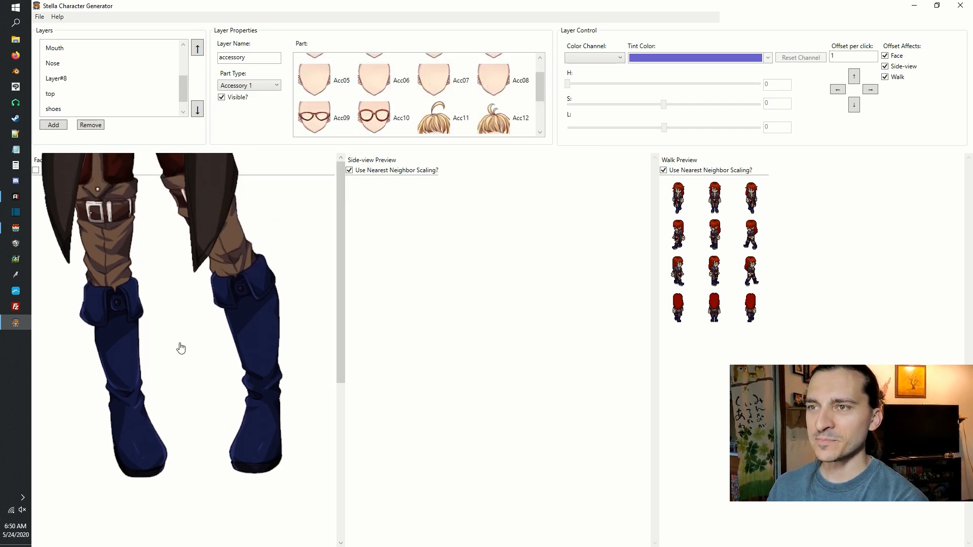
scroll(181, 349, "up", 5)
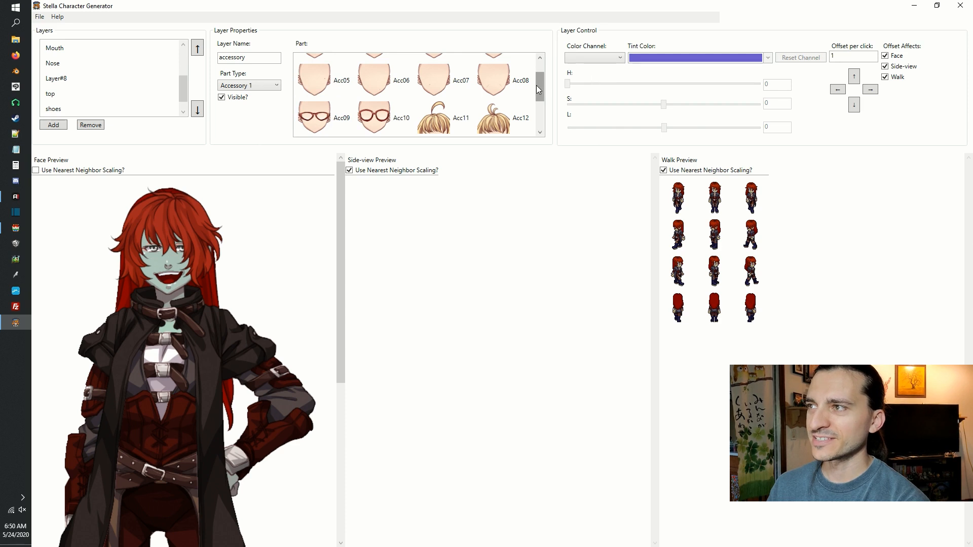
left_click_drag(539, 89, 540, 66)
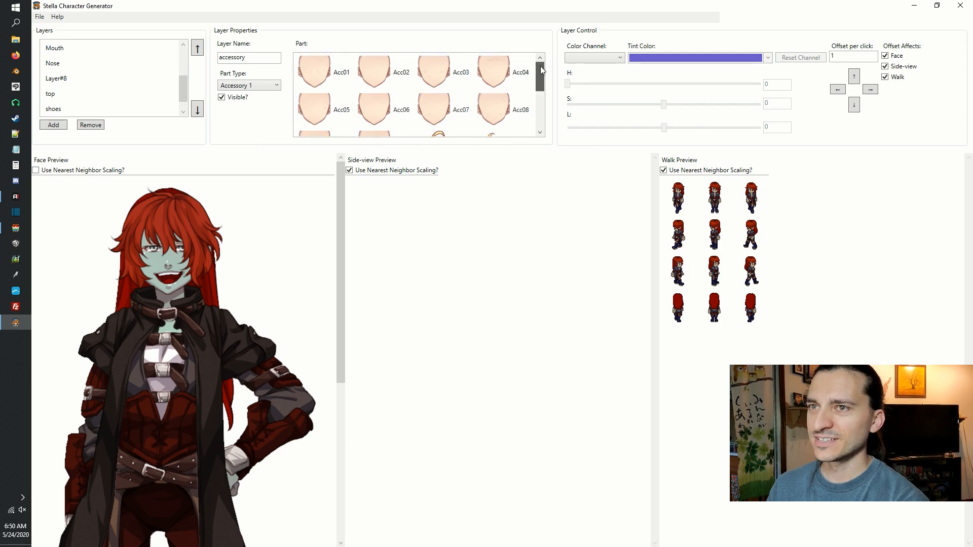
left_click(316, 75)
scroll(165, 237, "up", 2)
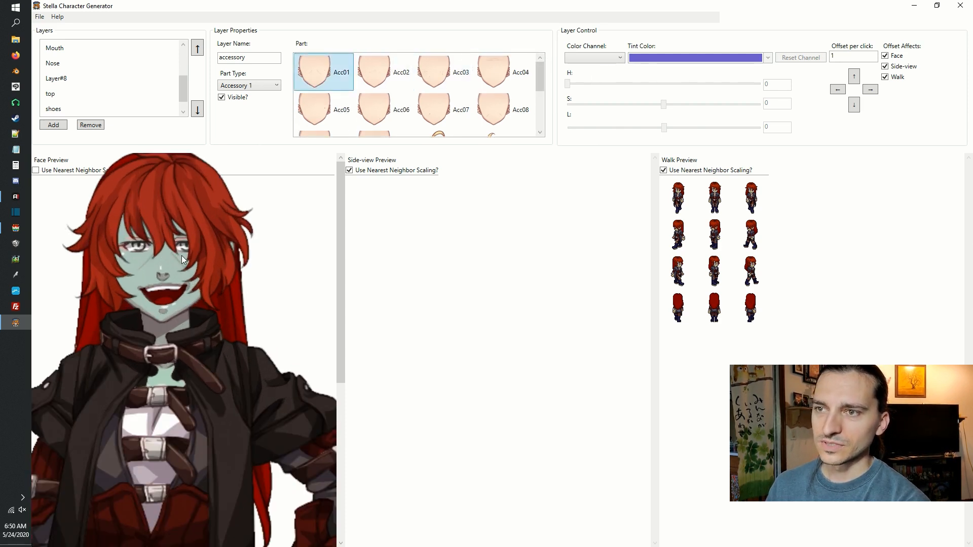
scroll(182, 256, "up", 3)
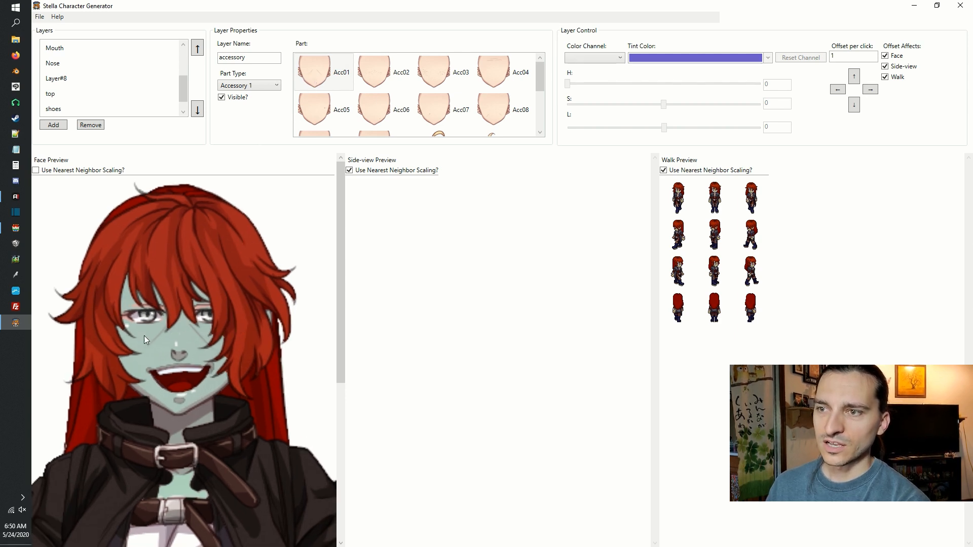
left_click(388, 81)
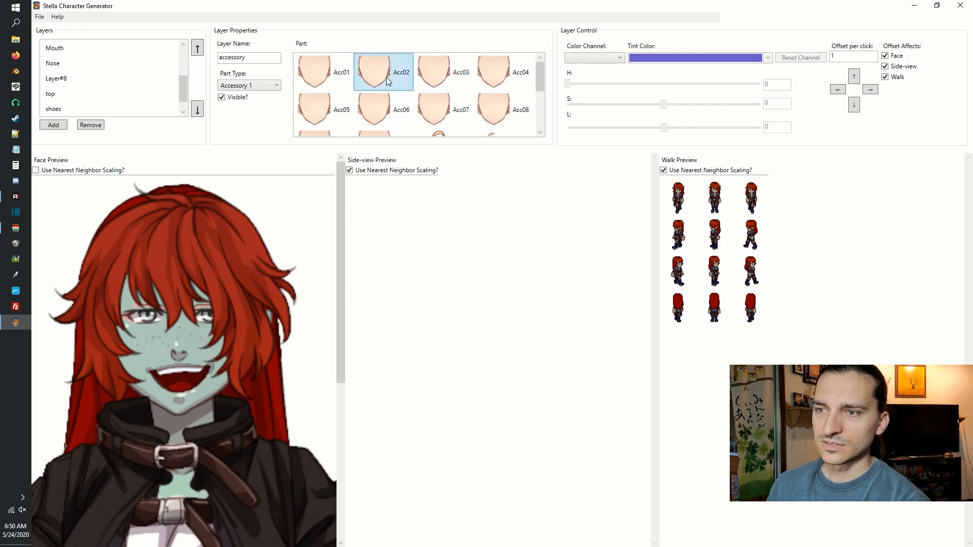
left_click(442, 80)
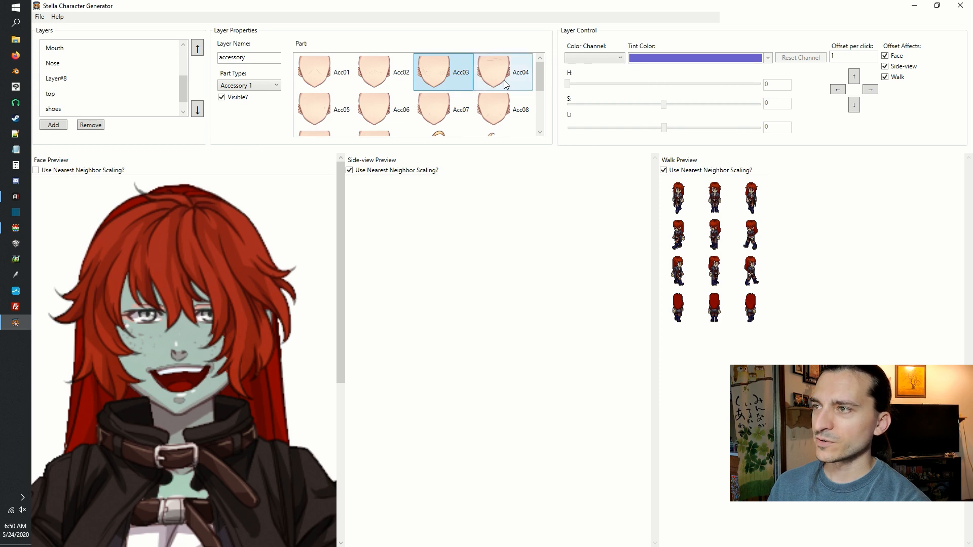
left_click(483, 64)
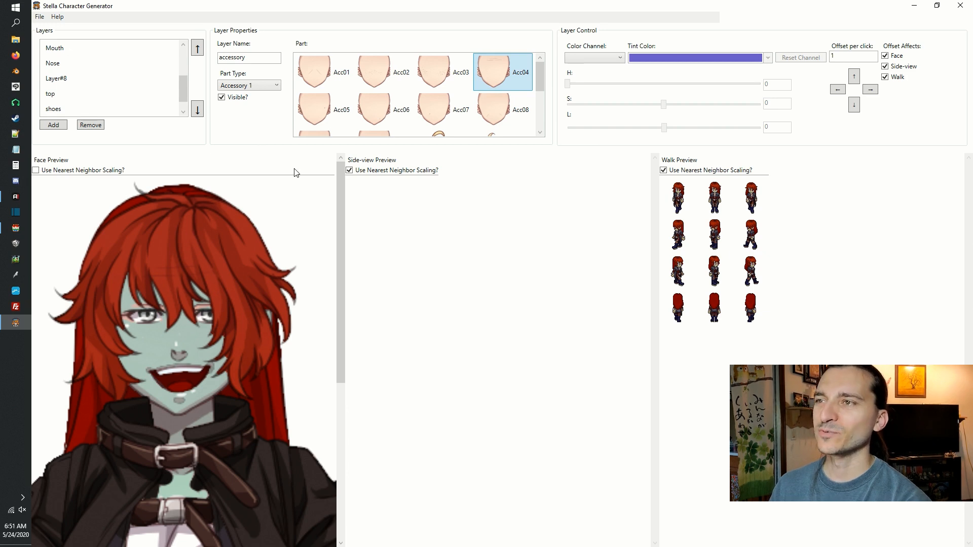
Try the Acc05 through Acc08 face markings and the Acc09 and Acc10 glasses on the accessory layer.
left_click(328, 103)
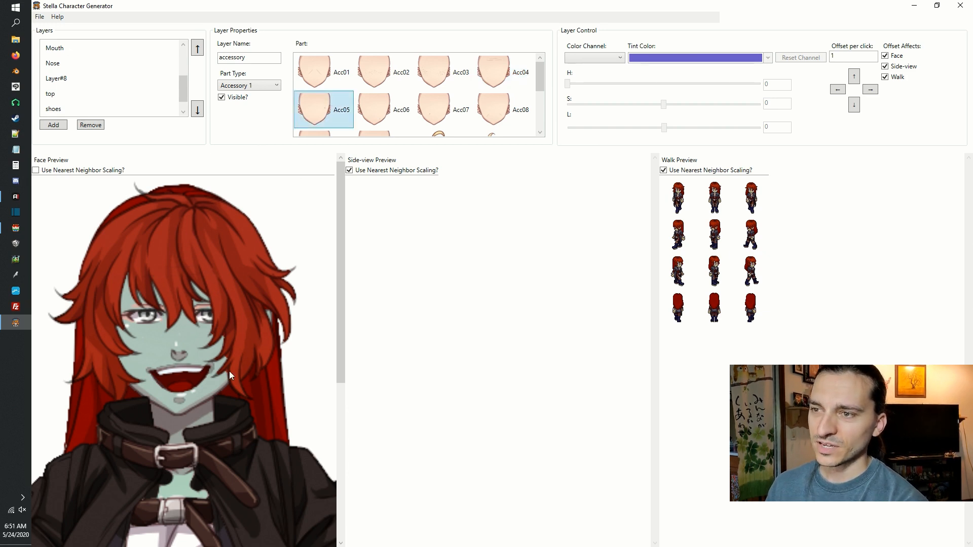
left_click(412, 113)
left_click(445, 114)
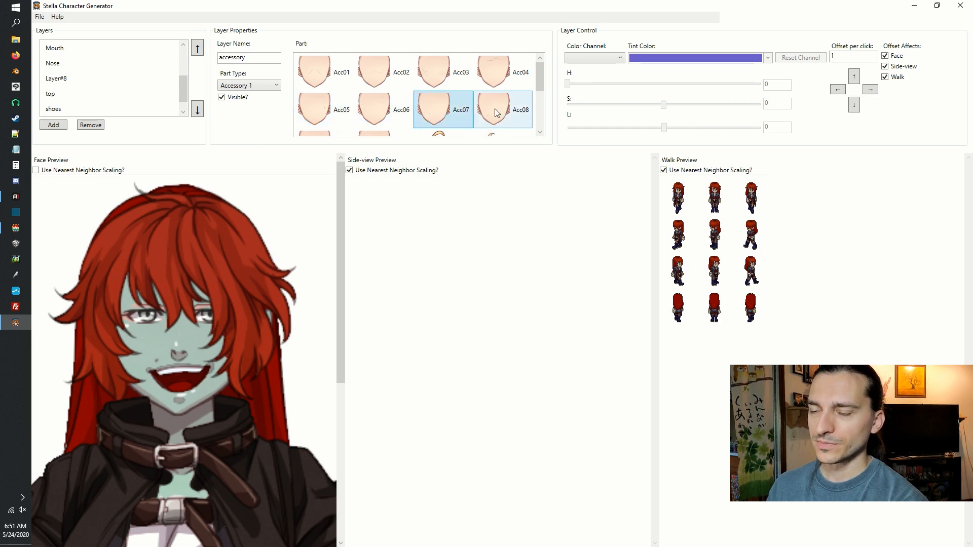
left_click(496, 113)
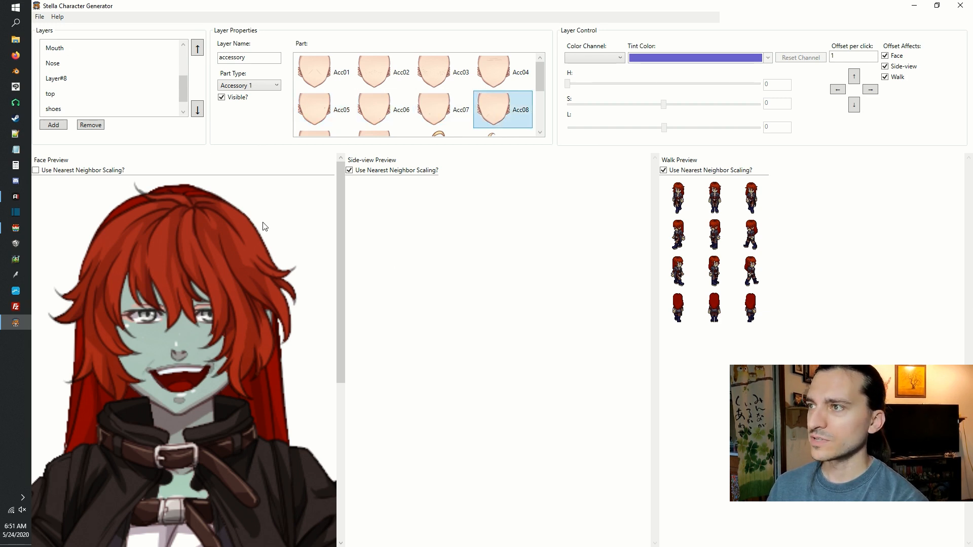
left_click_drag(539, 82, 541, 100)
left_click(336, 105)
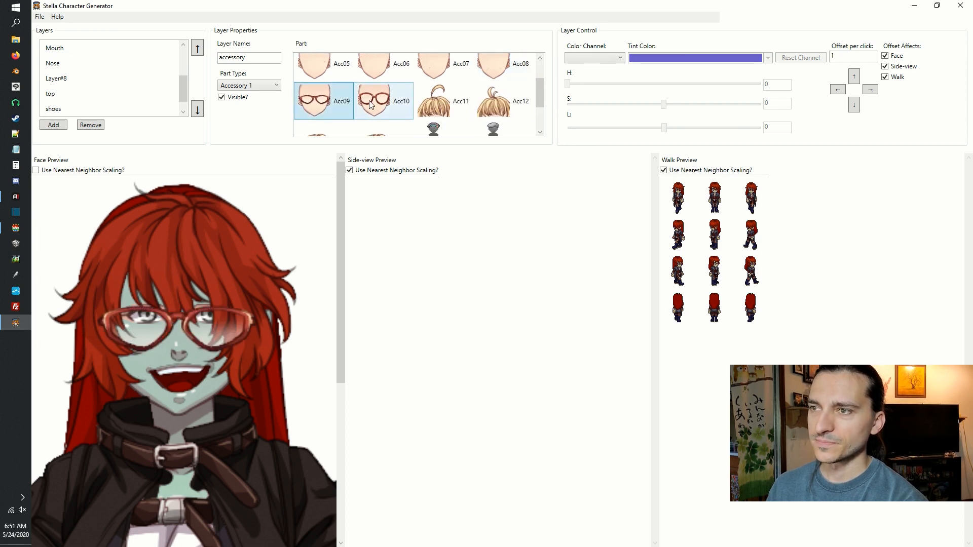
left_click(372, 105)
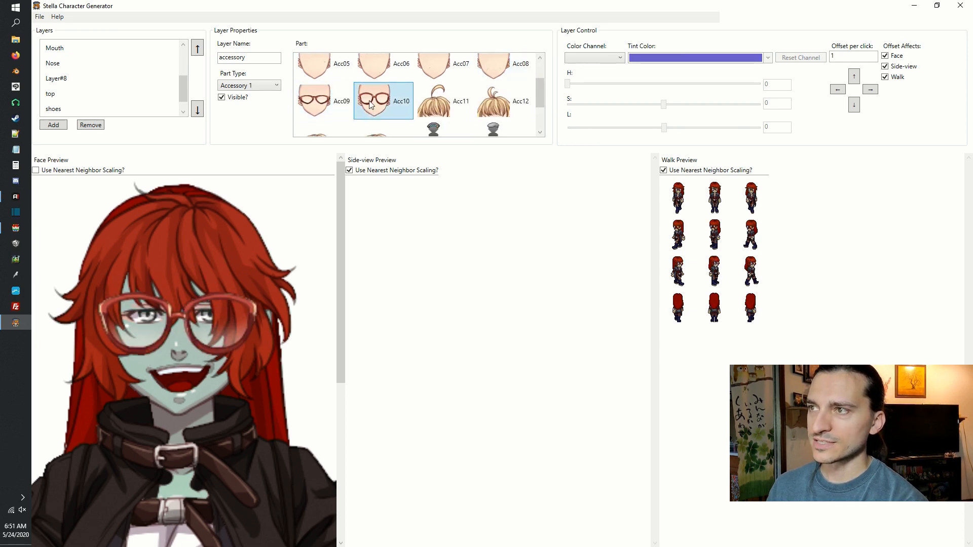
Try the Acc11, Acc12, Acc13 and Acc14 hair strands on the accessory layer in turn.
left_click(435, 112)
left_click_drag(340, 273, 350, 241)
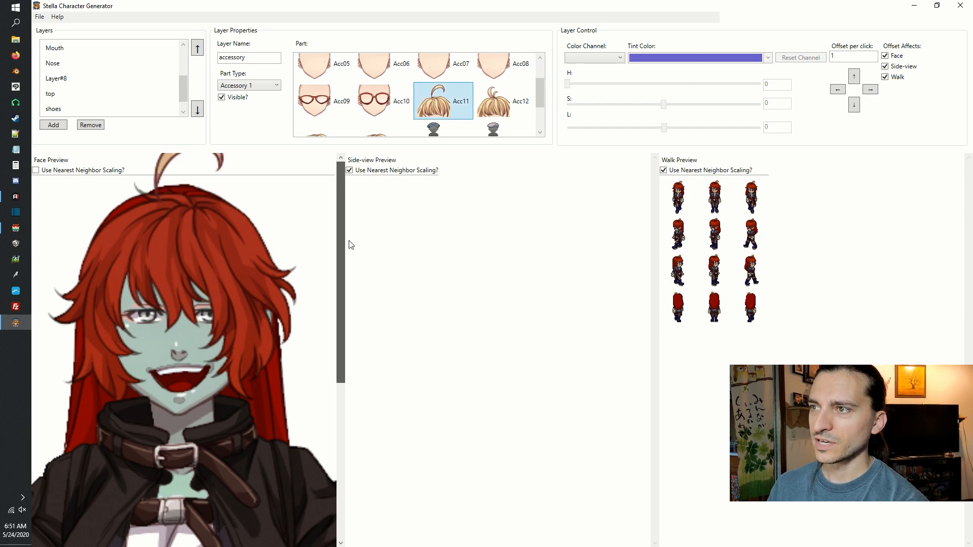
left_click_drag(272, 262, 259, 329)
left_click(509, 114)
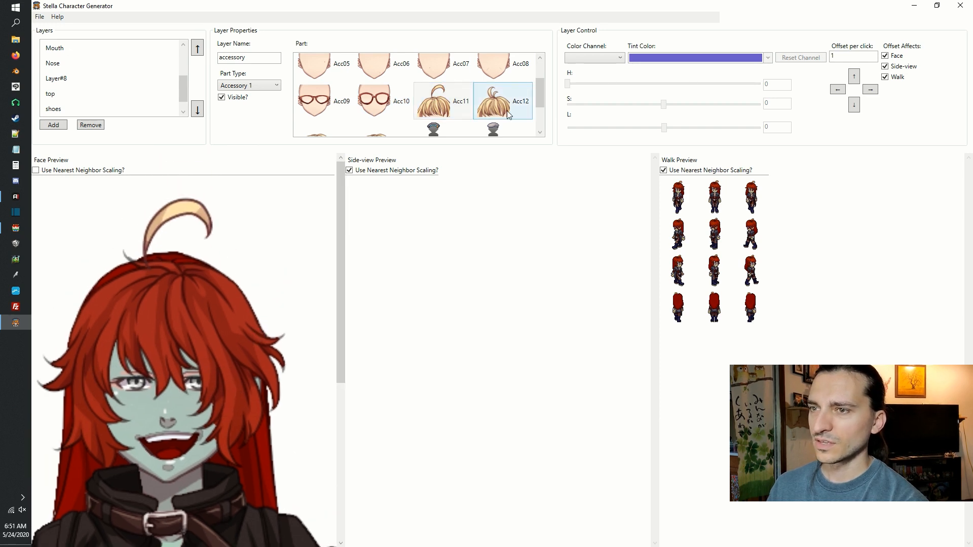
left_click(508, 114)
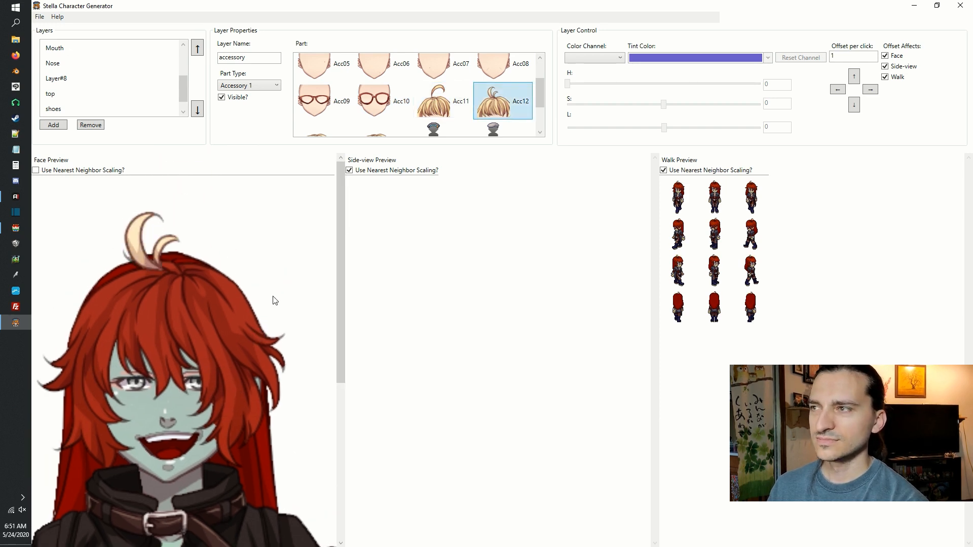
left_click_drag(541, 103, 540, 127)
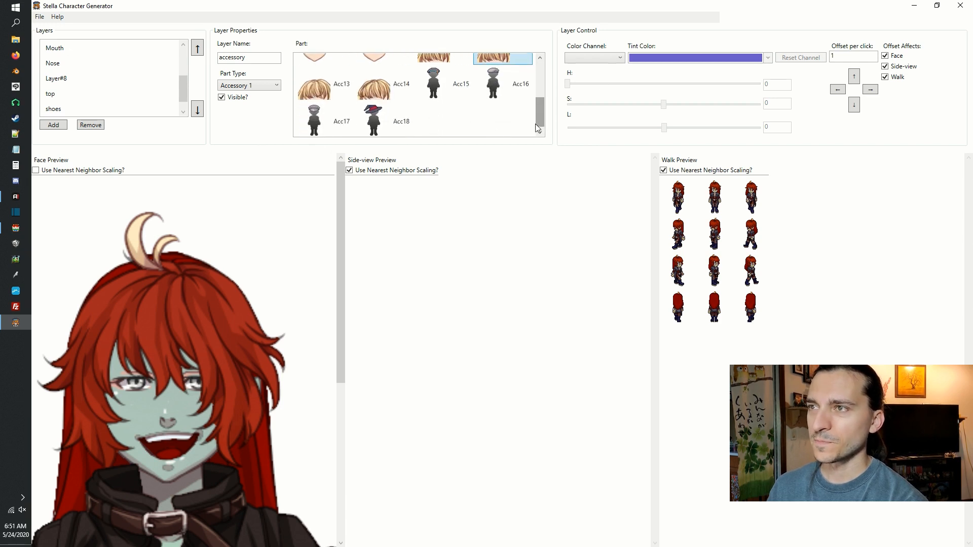
left_click(316, 88)
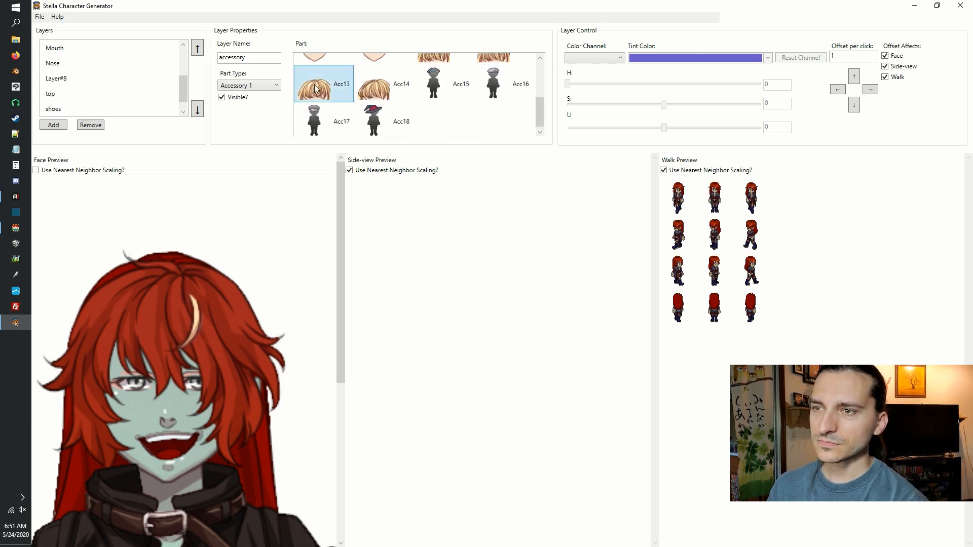
left_click(377, 88)
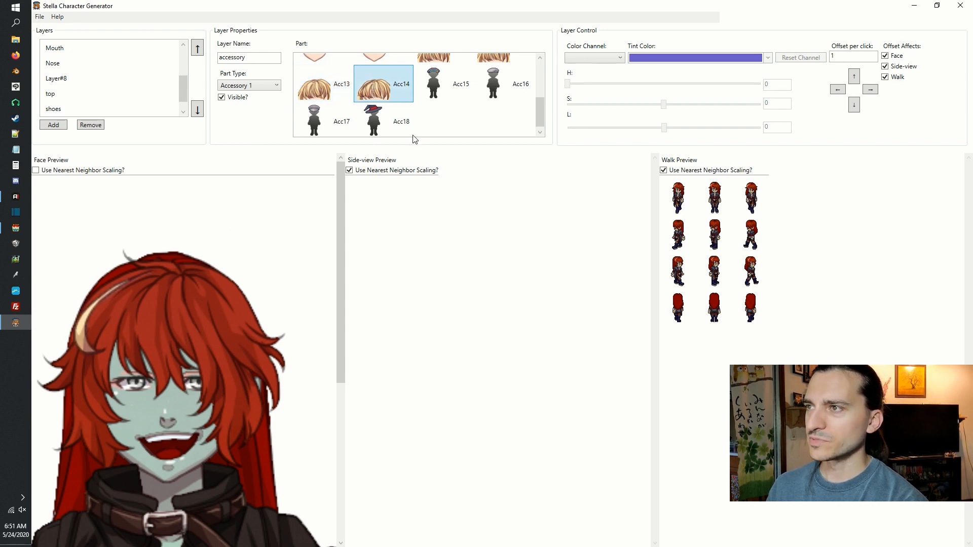
Try the Acc15, Acc16 and Acc17 hats on the accessory layer.
left_click(442, 81)
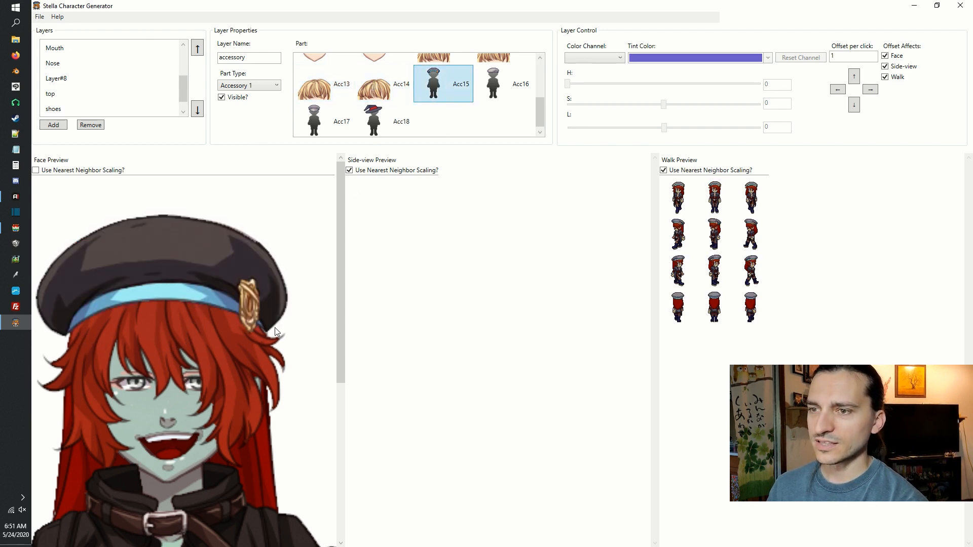
scroll(250, 349, "down", 1)
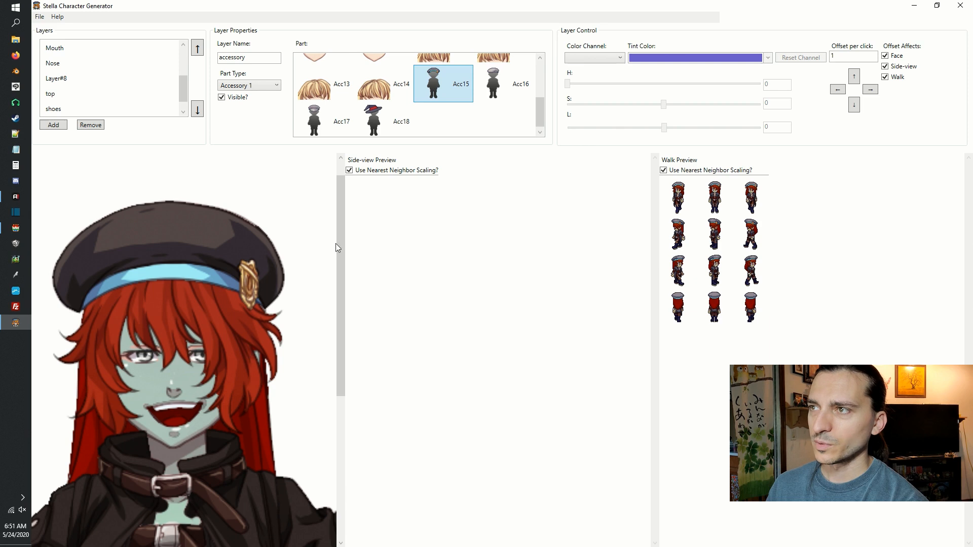
left_click(499, 83)
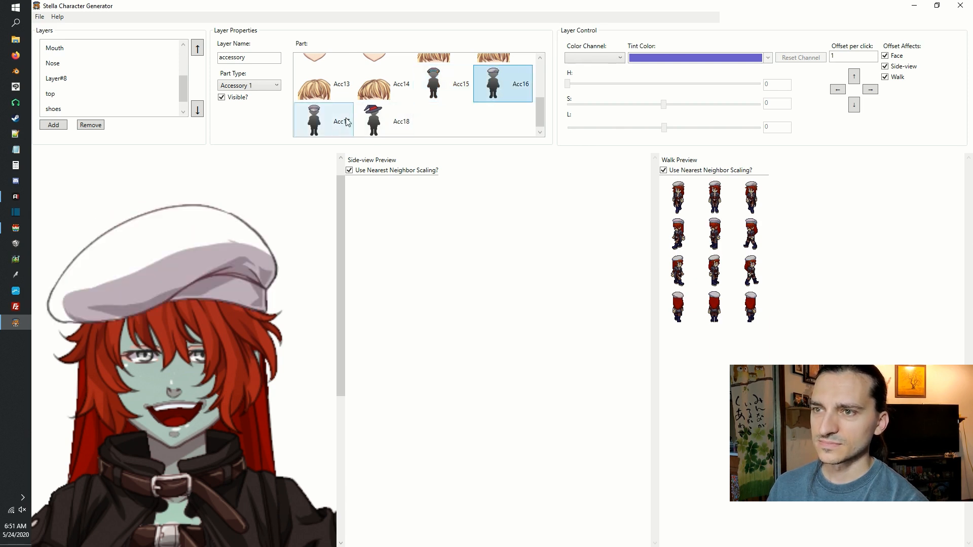
left_click(327, 122)
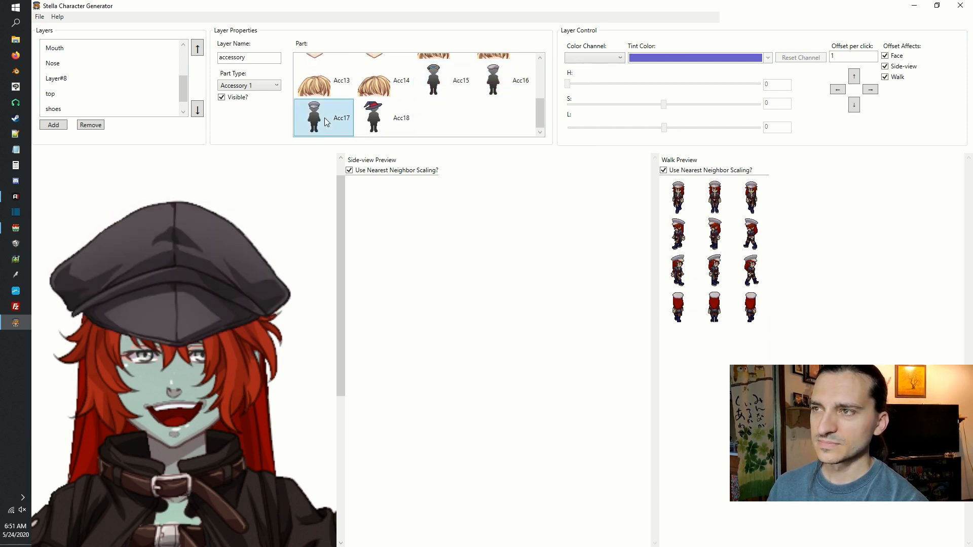
Apply the Acc18 witch hat to the accessory layer and check it on more of the figure.
left_click(392, 125)
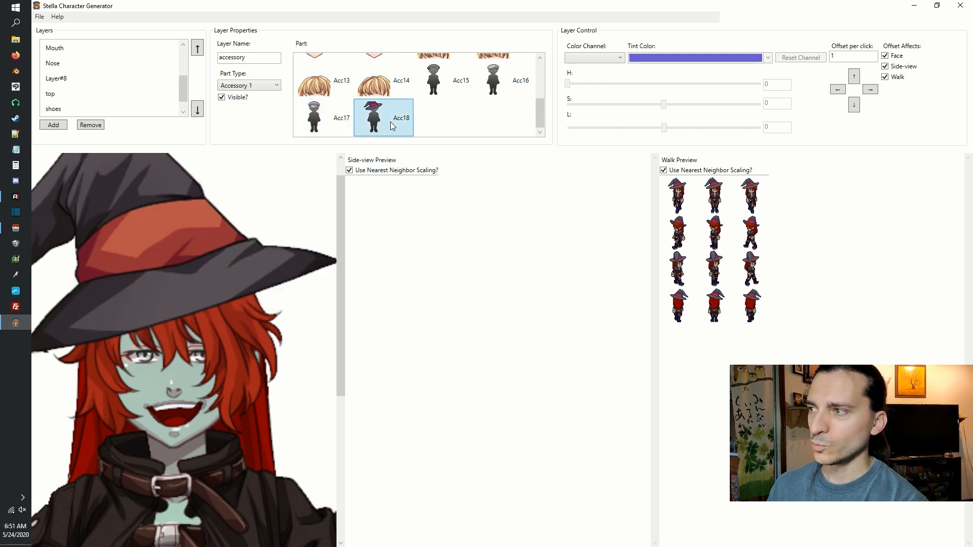
scroll(188, 228, "down", 4)
left_click_drag(188, 228, 229, 330)
scroll(225, 317, "down", 2)
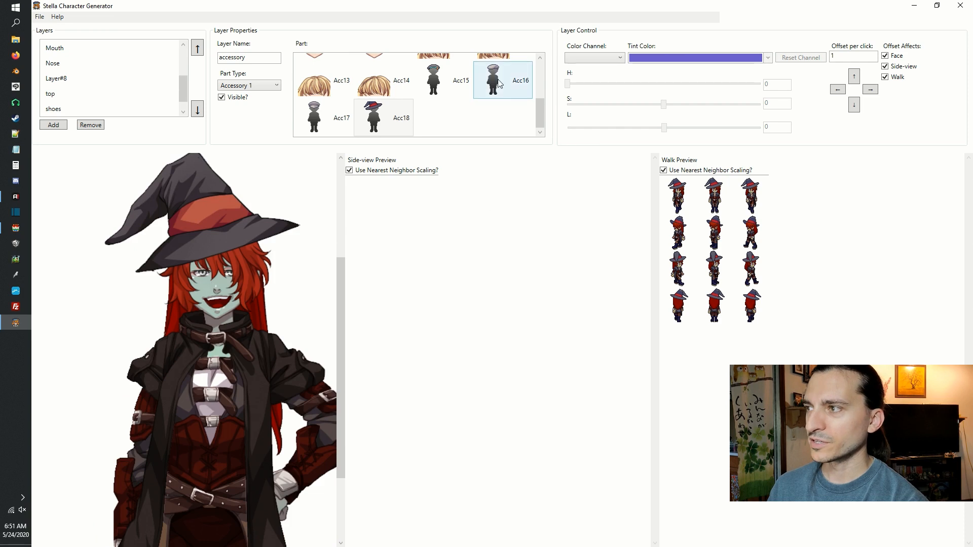
Switch the accessory layer to the Acc11 hair strand for comparison, then reapply the Acc18 witch hat.
scroll(494, 81, "up", 2)
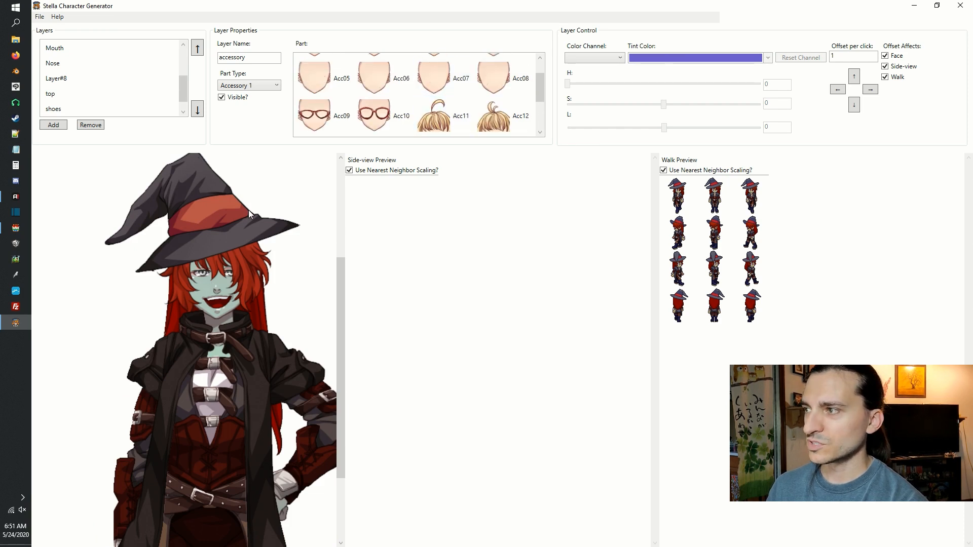
left_click(441, 120)
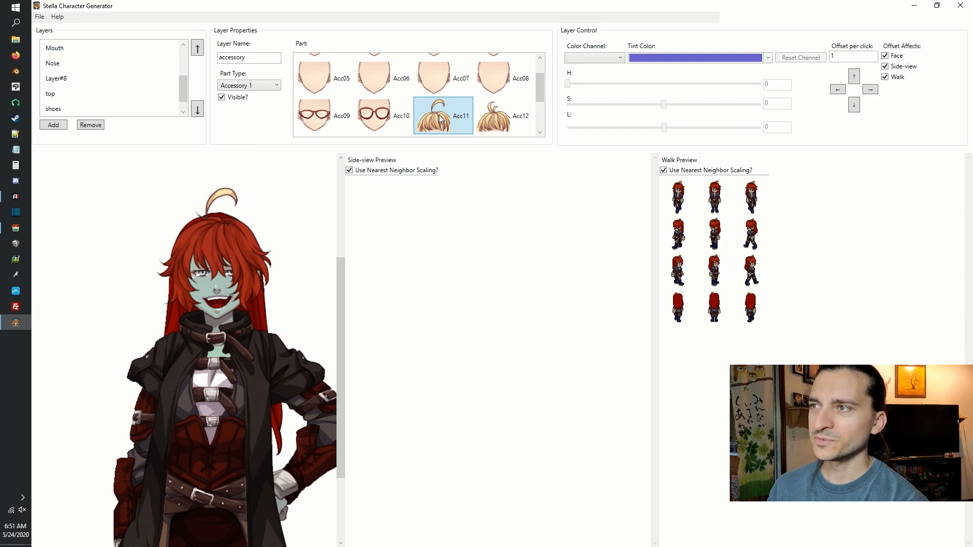
scroll(417, 113, "down", 2)
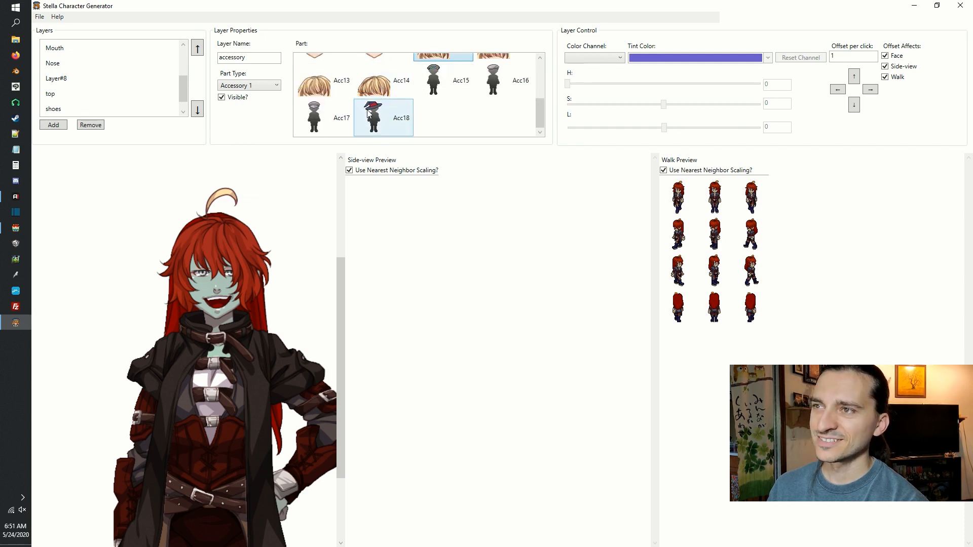
left_click(392, 121)
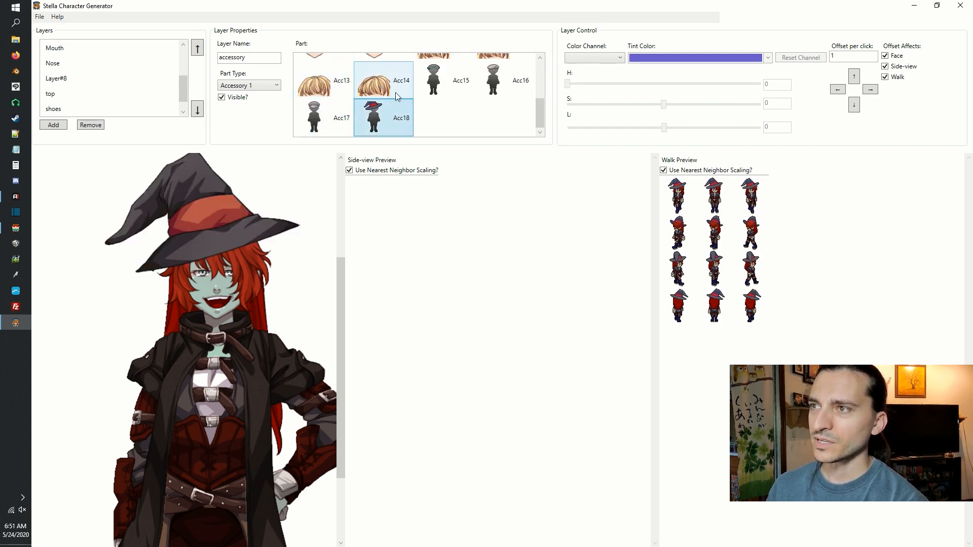
Hide the accessory layer so the witch hat is off, and check the figure down to the shoes.
scroll(395, 92, "up", 3)
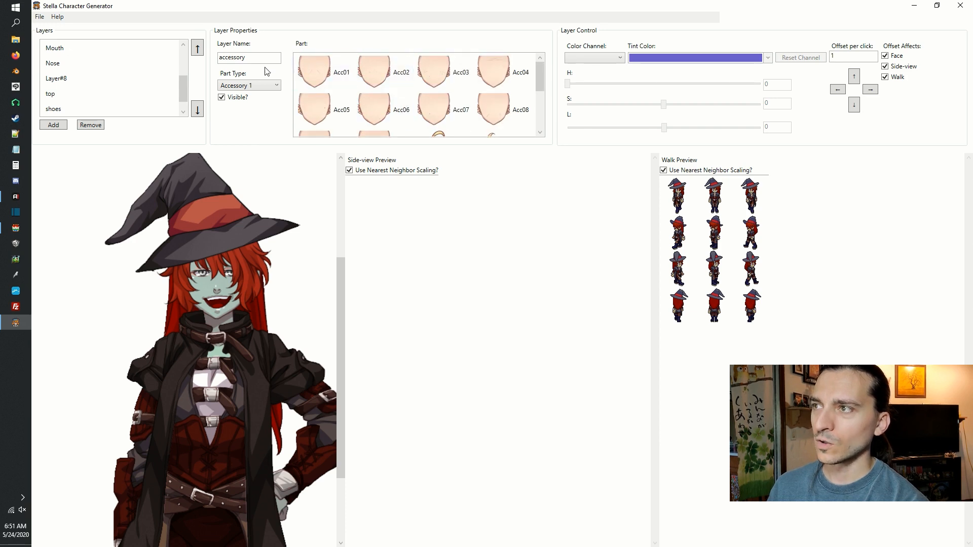
left_click(222, 97)
scroll(247, 357, "down", 5)
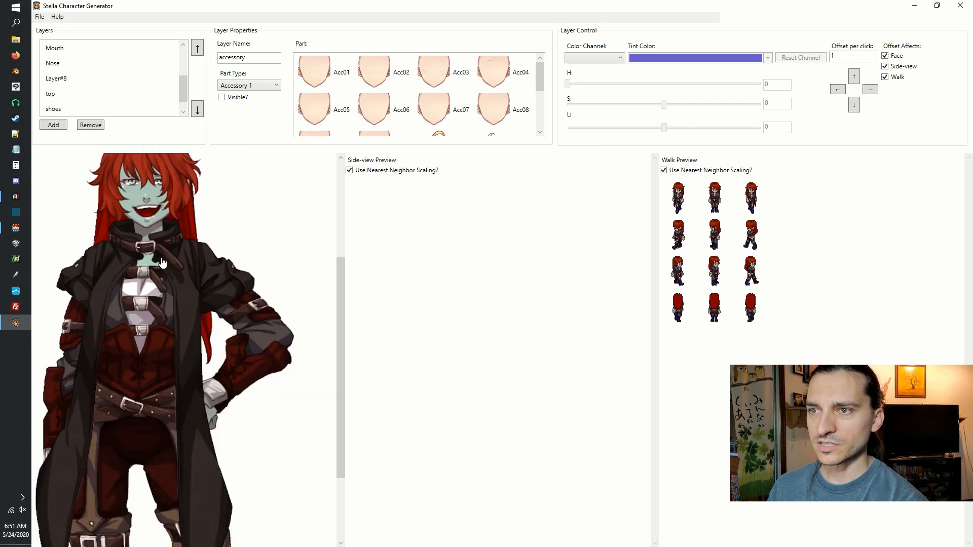
scroll(197, 312, "up", 5)
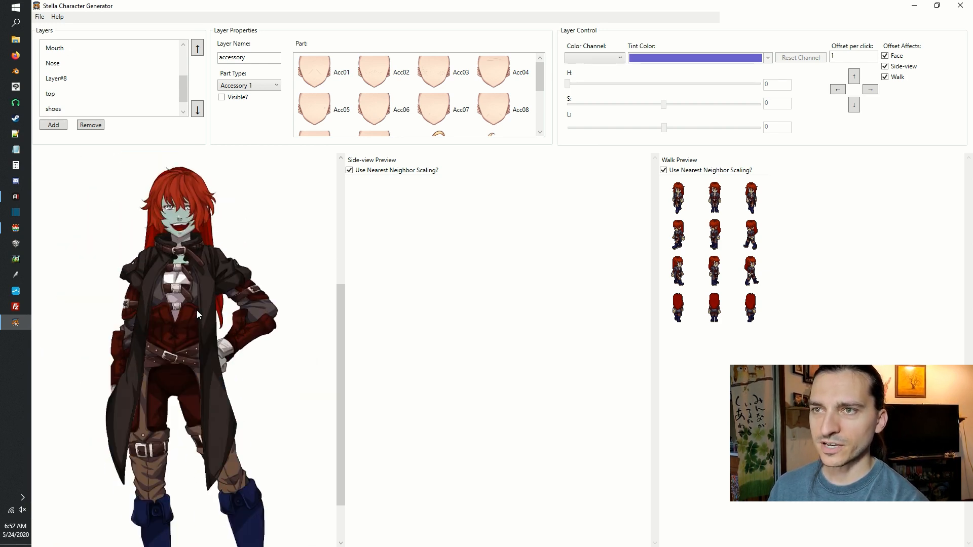
Export the character's face image as a PNG and enter a file name for it.
left_click(38, 17)
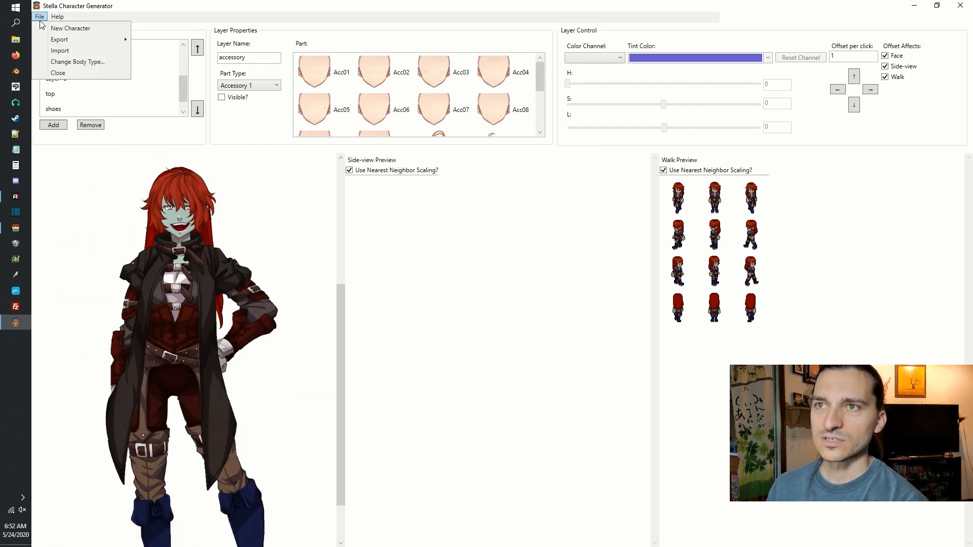
mouse_move(71, 39)
mouse_move(169, 54)
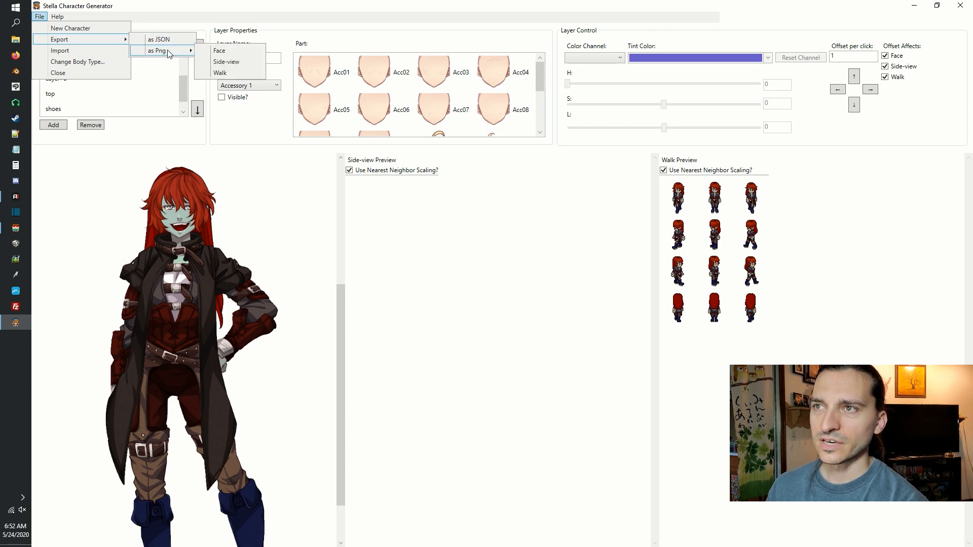
left_click(219, 52)
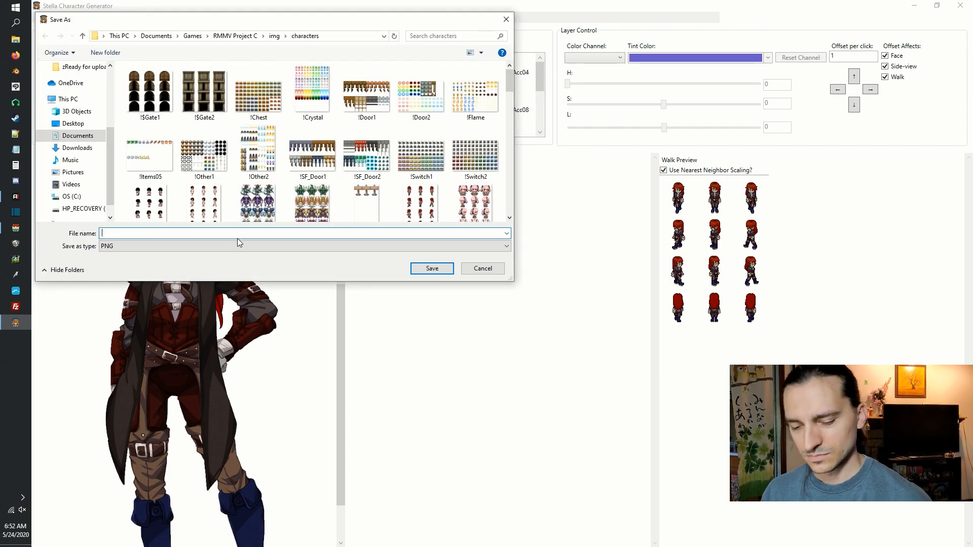
type("zomb")
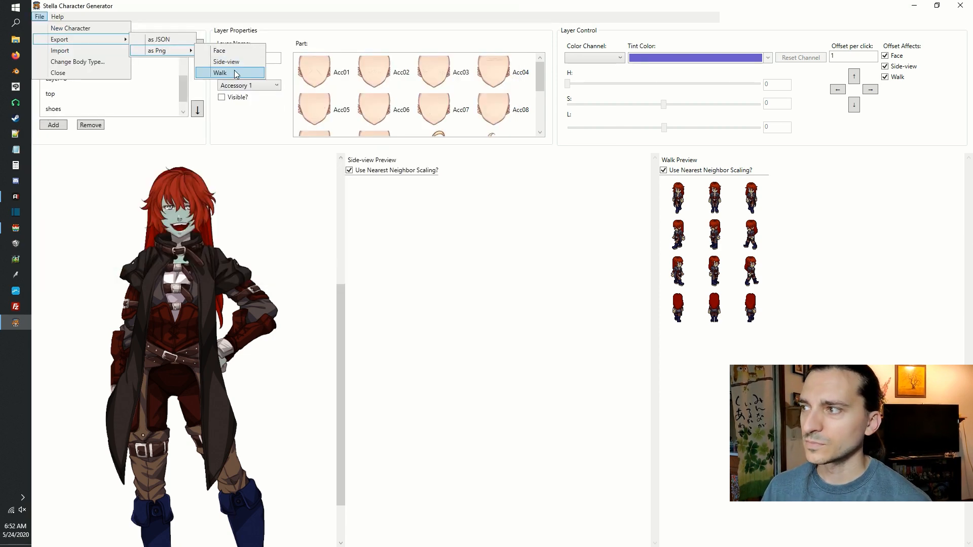
Export the walk sprites as a PNG named $stella into the project's img/characters folder.
left_click(234, 73)
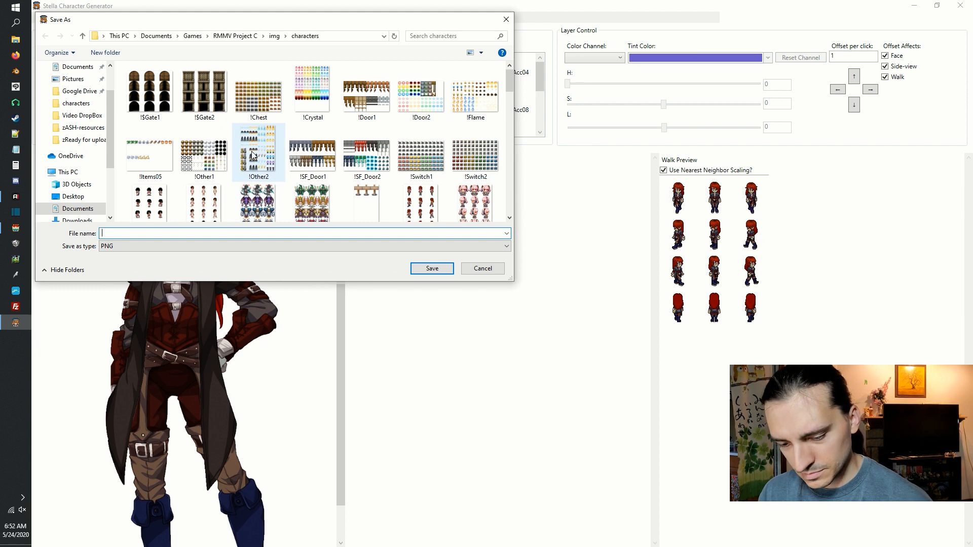
type("$stella")
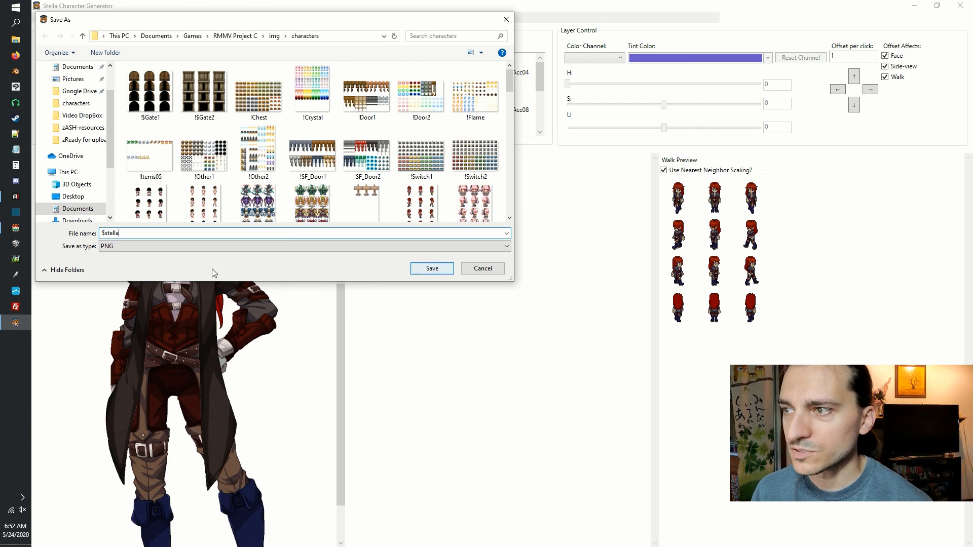
left_click(415, 270)
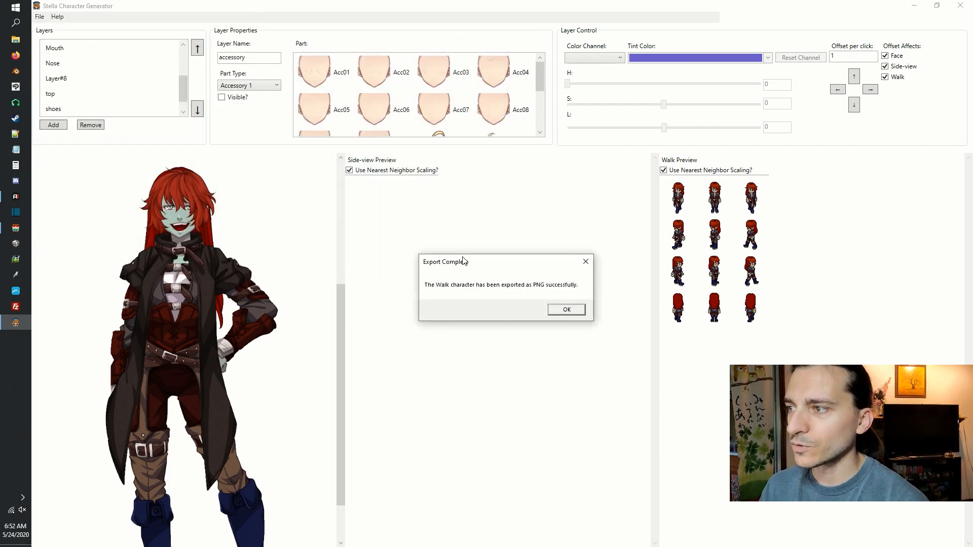
left_click(578, 310)
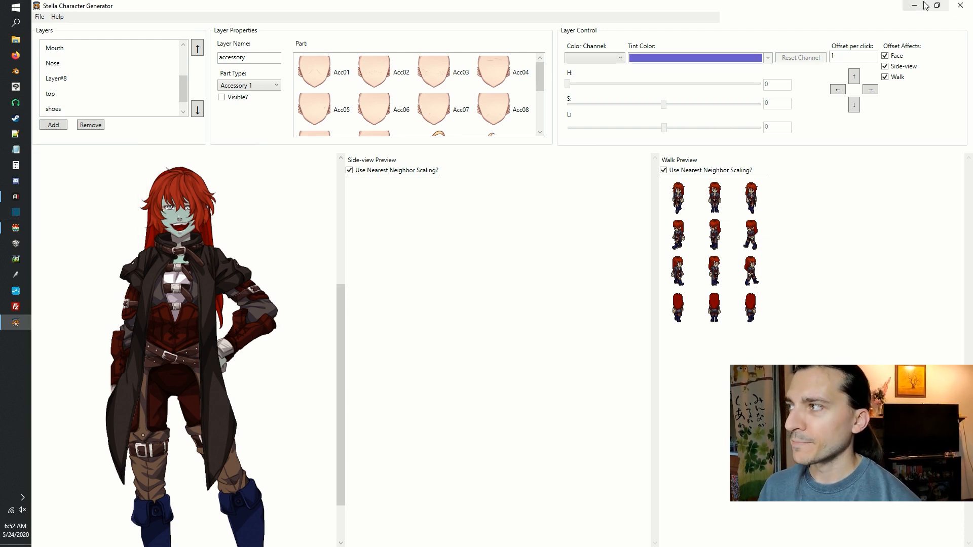
Change the body type to Male Lean and accept reloading the application.
left_click(40, 17)
left_click(60, 62)
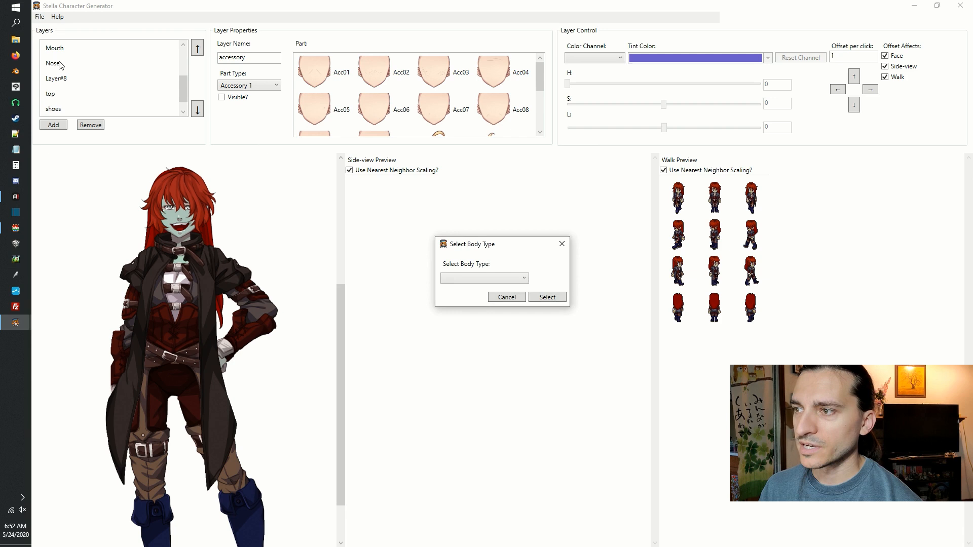
left_click(462, 281)
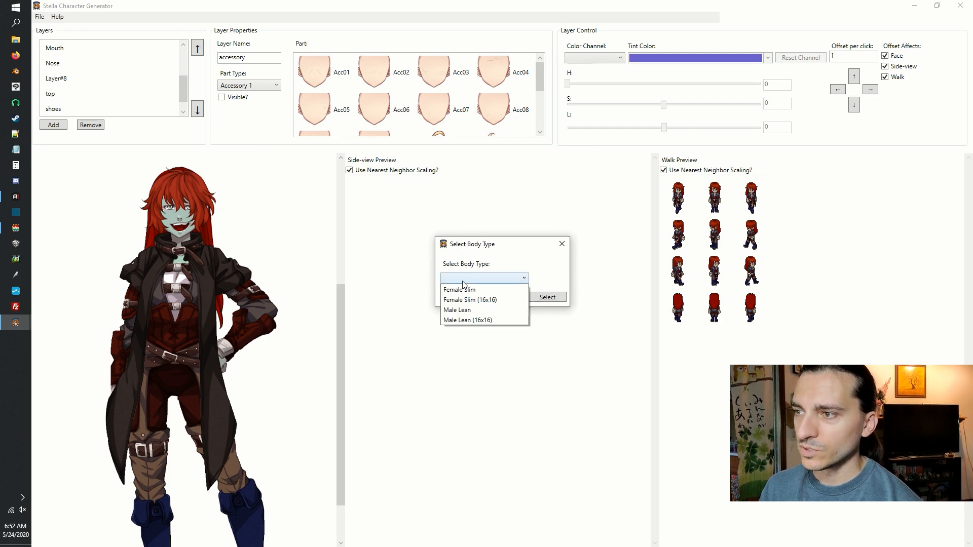
left_click(475, 310)
left_click(546, 301)
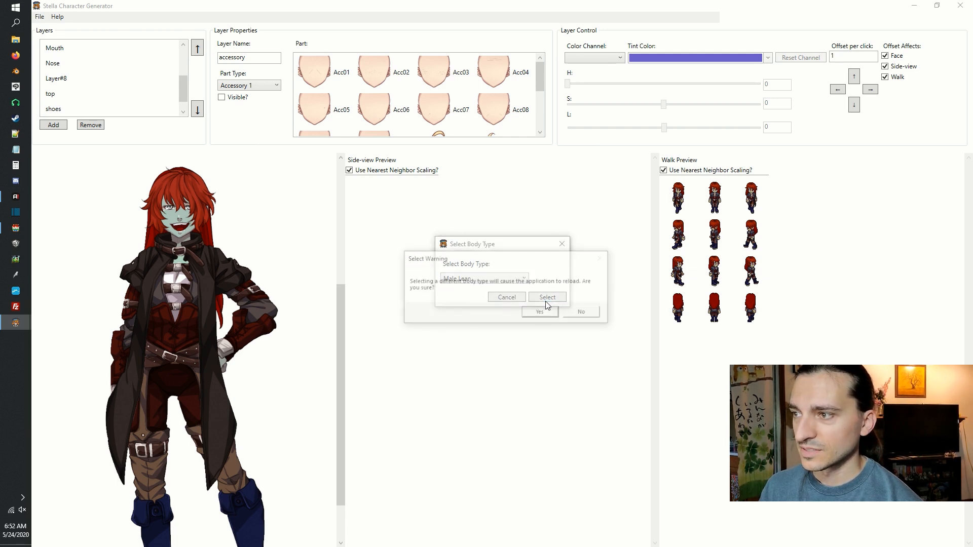
left_click(545, 314)
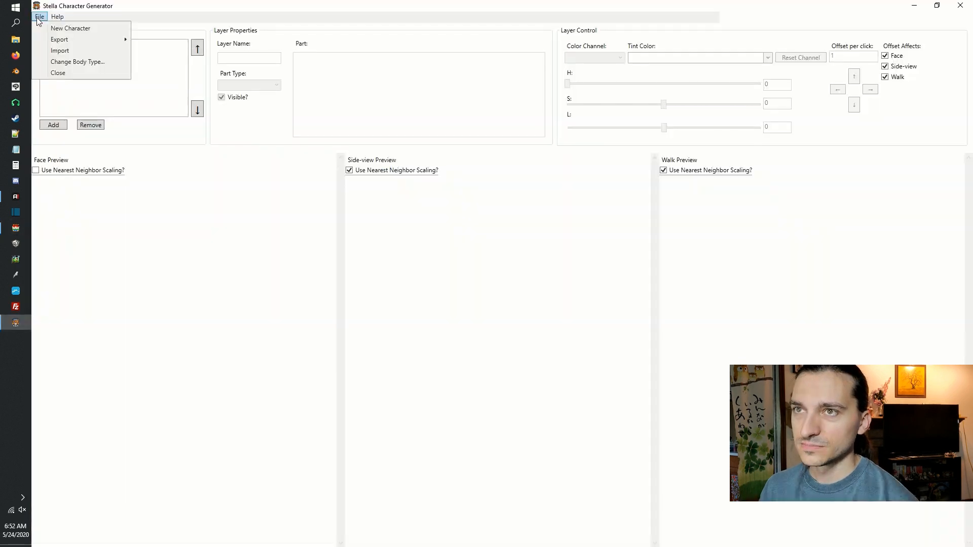
Start a new character with a layer named body, using the Body part type and the Lean Male part.
left_click(45, 29)
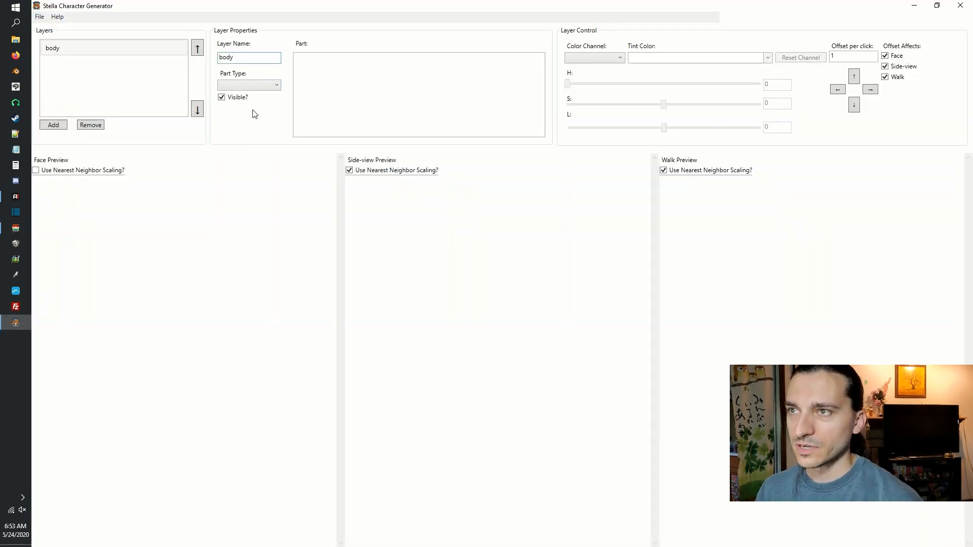
left_click(247, 84)
left_click(258, 108)
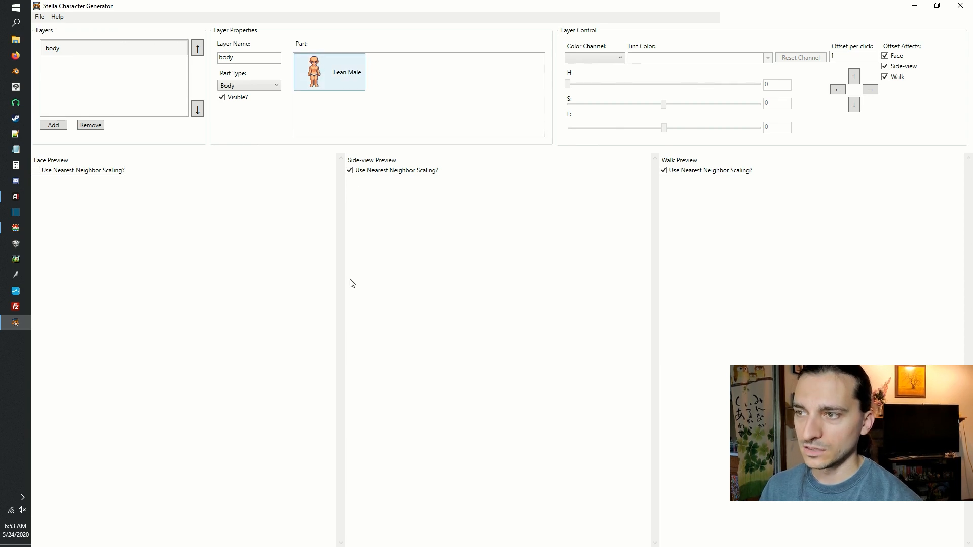
left_click_drag(342, 283, 360, 339)
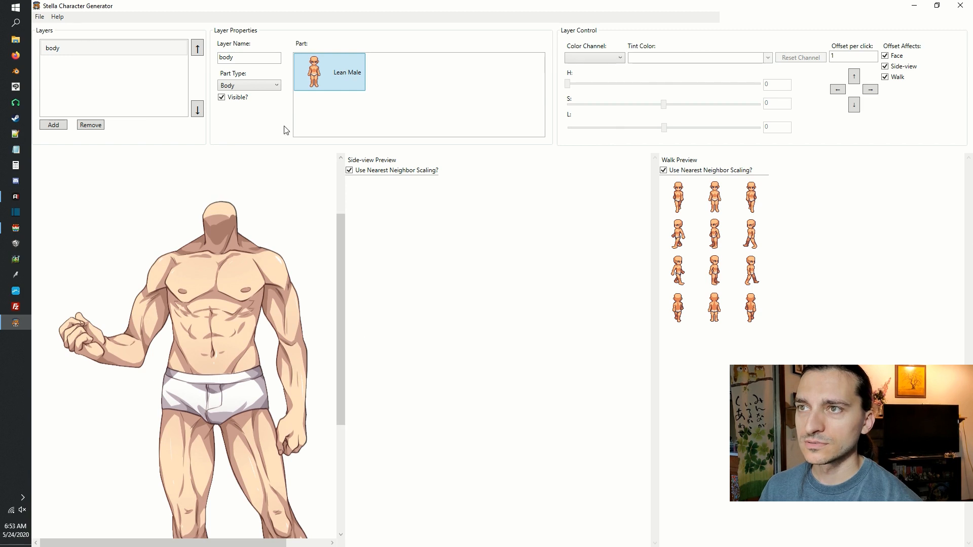
Add a second layer and look through the Socks and Body part types for it.
left_click(53, 124)
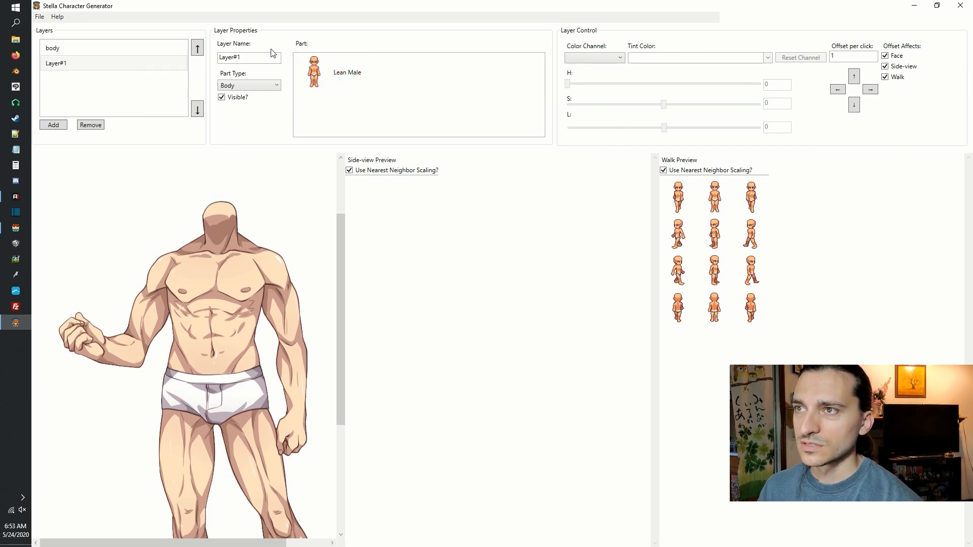
left_click(262, 58)
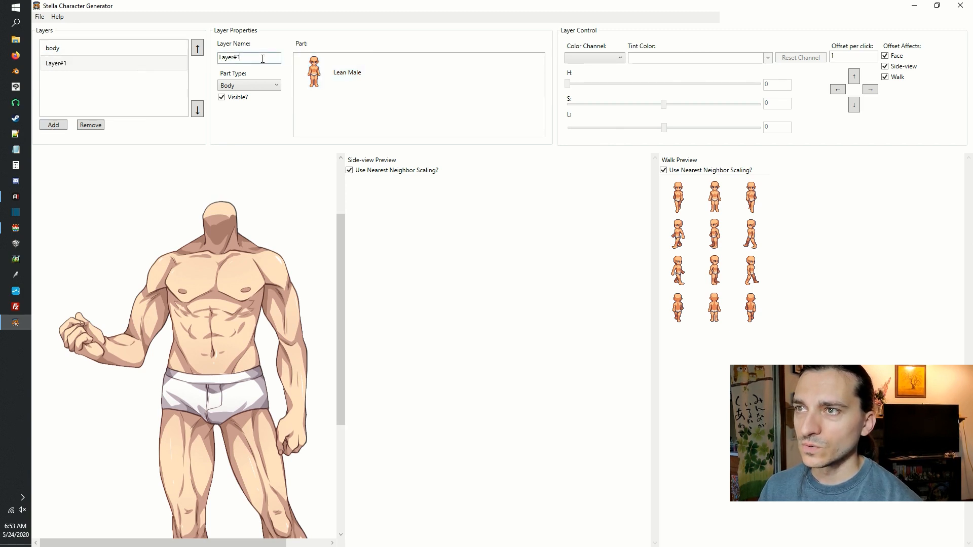
left_click(265, 84)
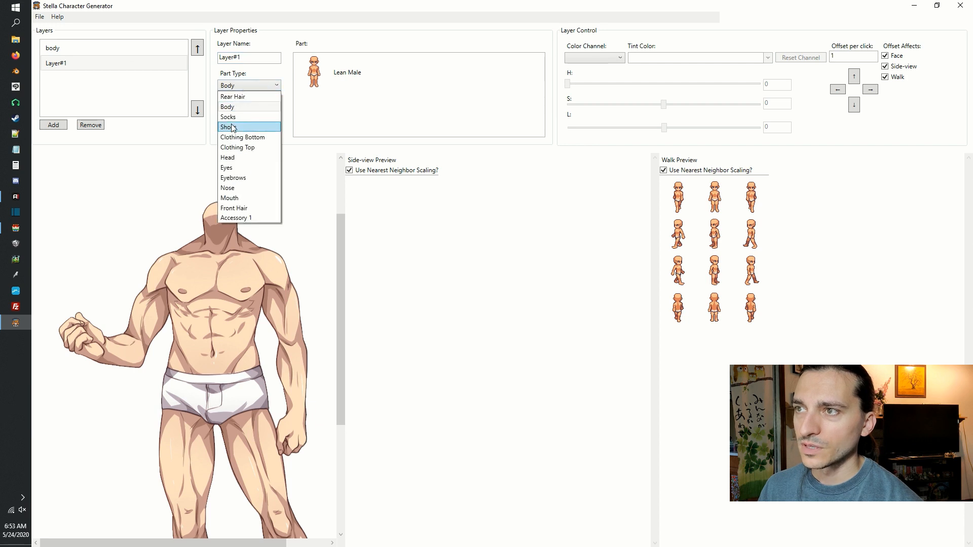
left_click(237, 126)
left_click(242, 85)
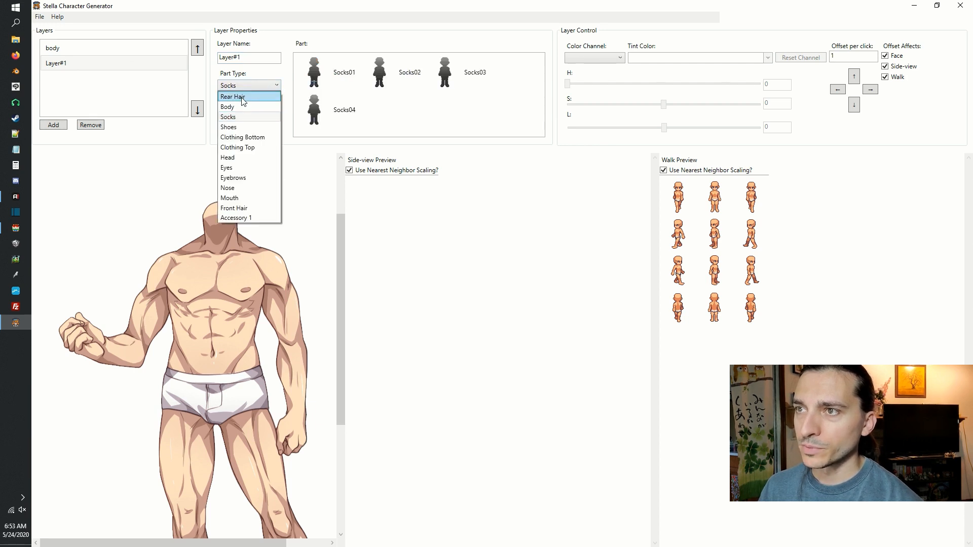
left_click(245, 107)
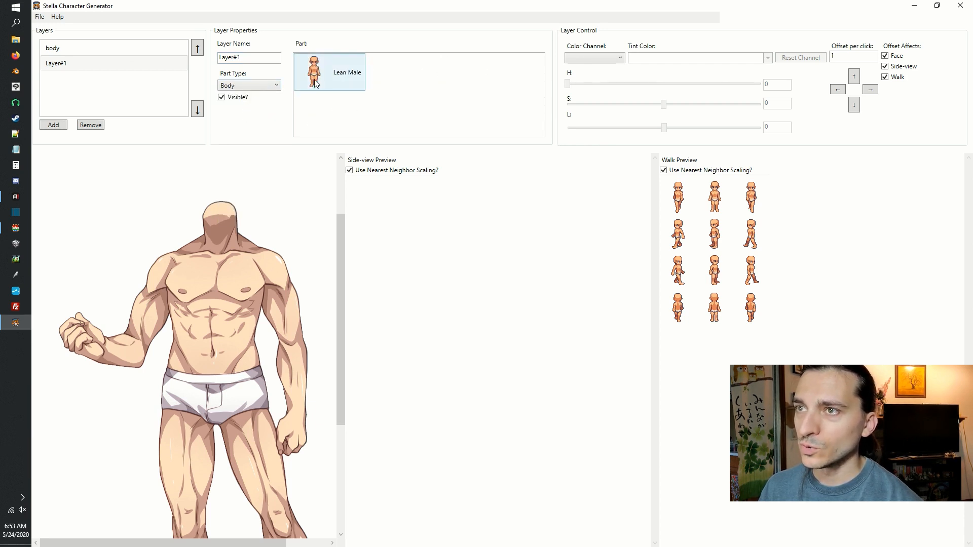
Set the second layer's part type to Head, try Head01 and apply Head06.
left_click(234, 87)
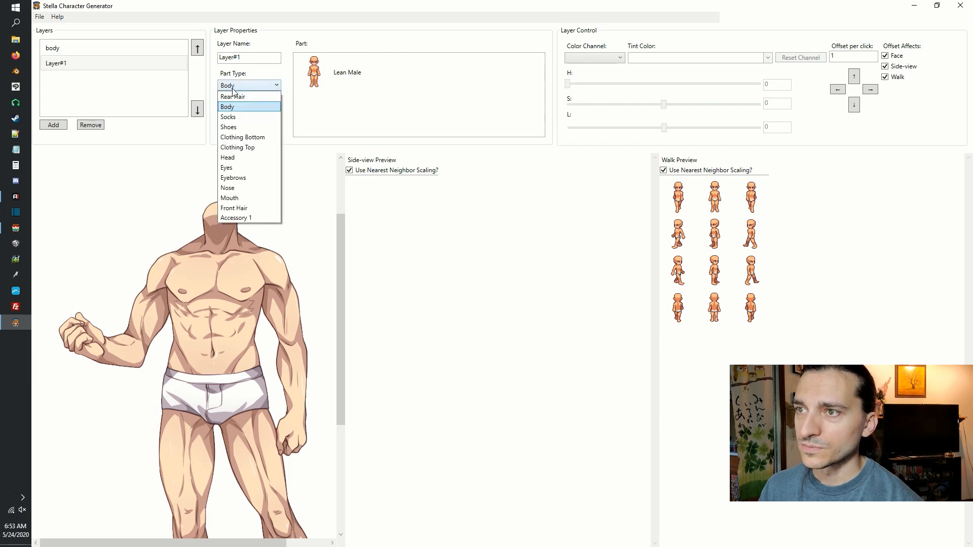
left_click(237, 158)
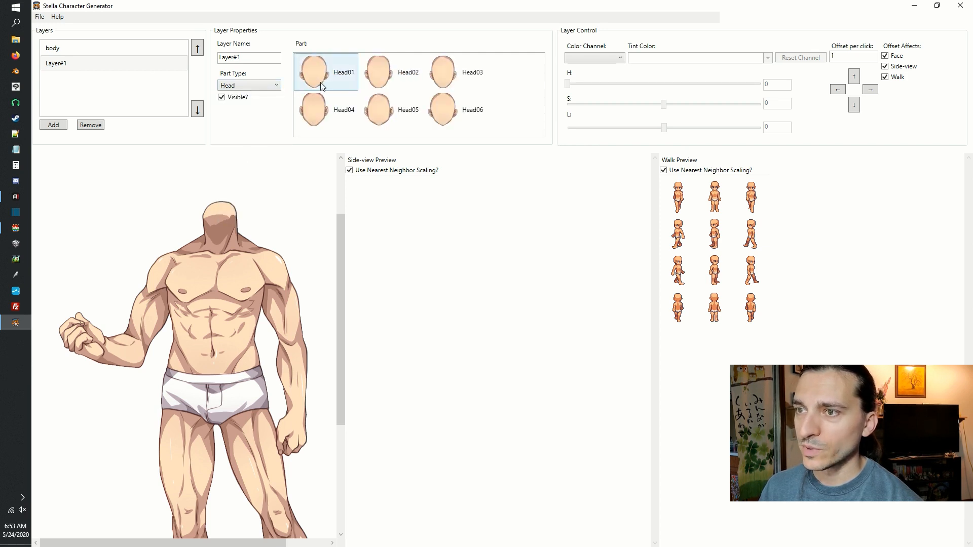
left_click(320, 82)
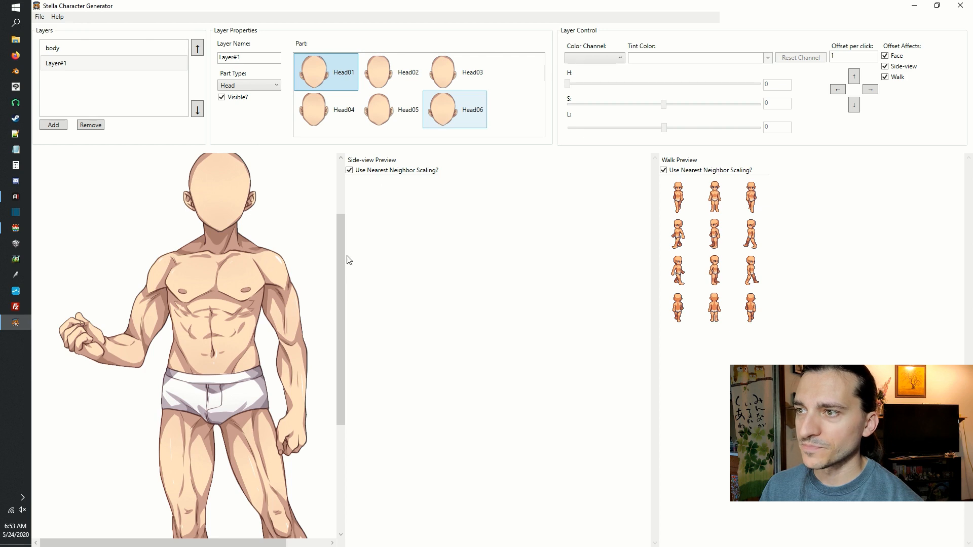
left_click_drag(343, 255, 347, 232)
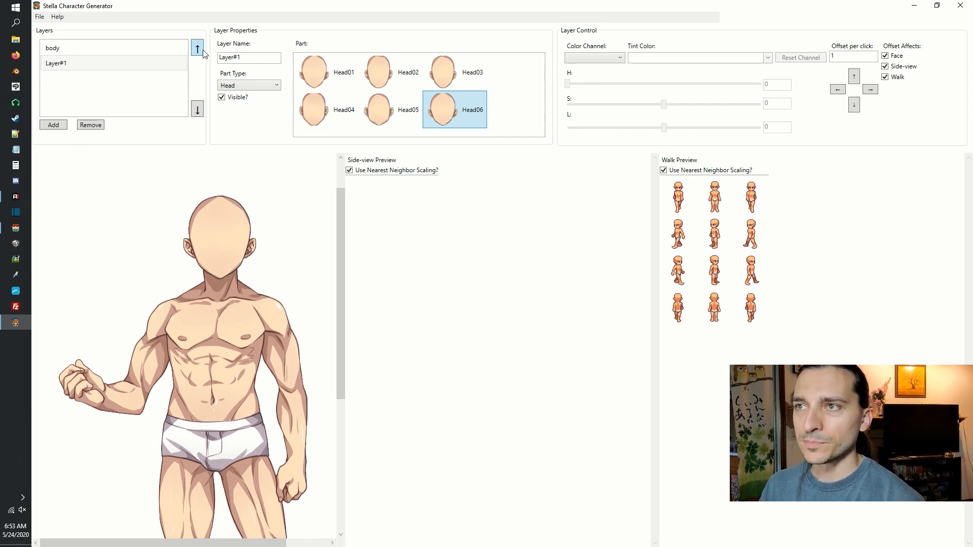
Add a third layer with the Clothing Bottom part type, try Bottom08 and apply the Bottom01 trousers.
left_click(54, 125)
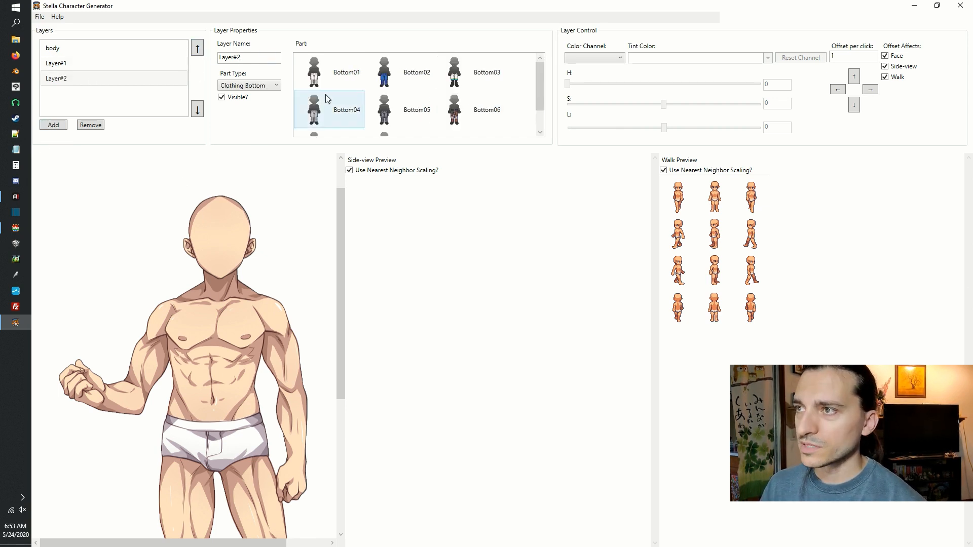
left_click_drag(542, 84, 543, 101)
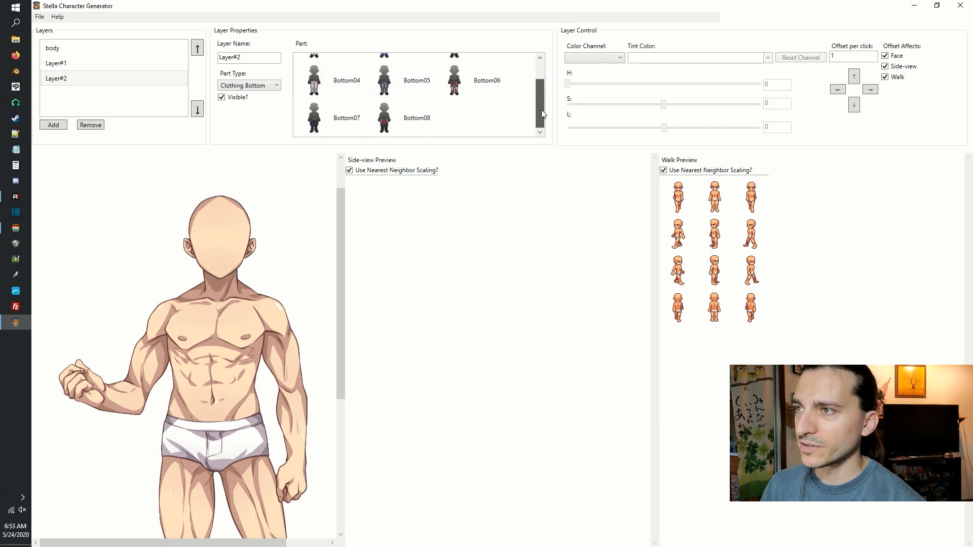
left_click(401, 120)
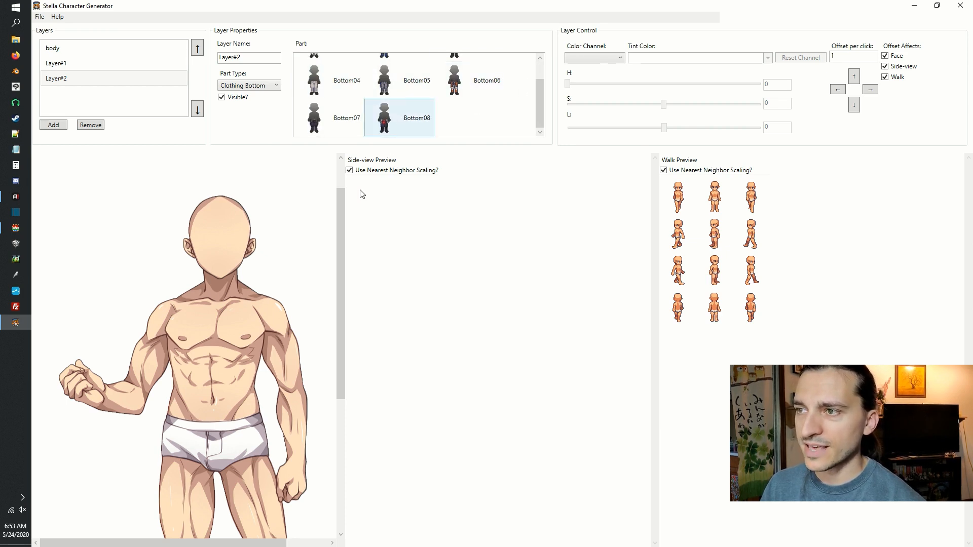
left_click_drag(339, 213, 347, 335)
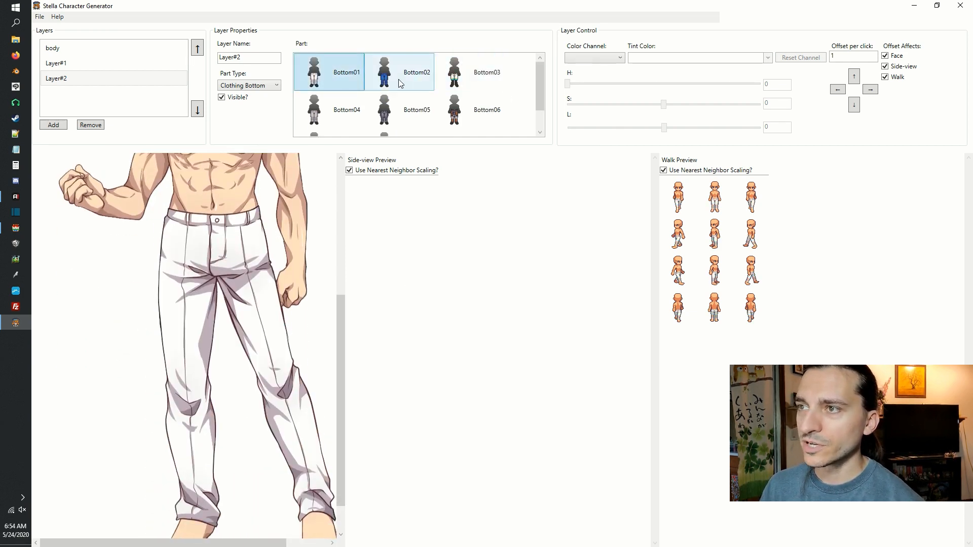
Add a fourth layer with the Clothing Top part type and try Top01, Top02 and Top03 on it.
left_click(52, 126)
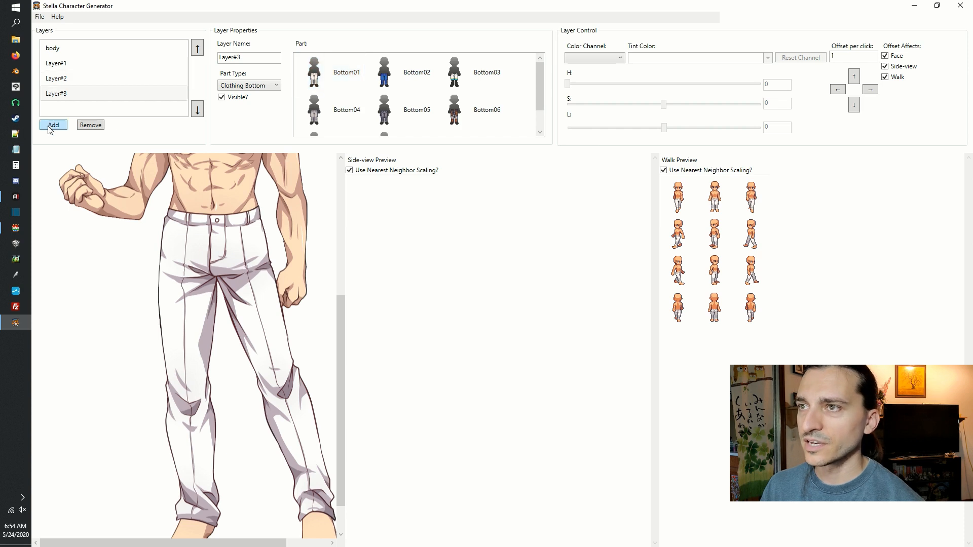
left_click(323, 73)
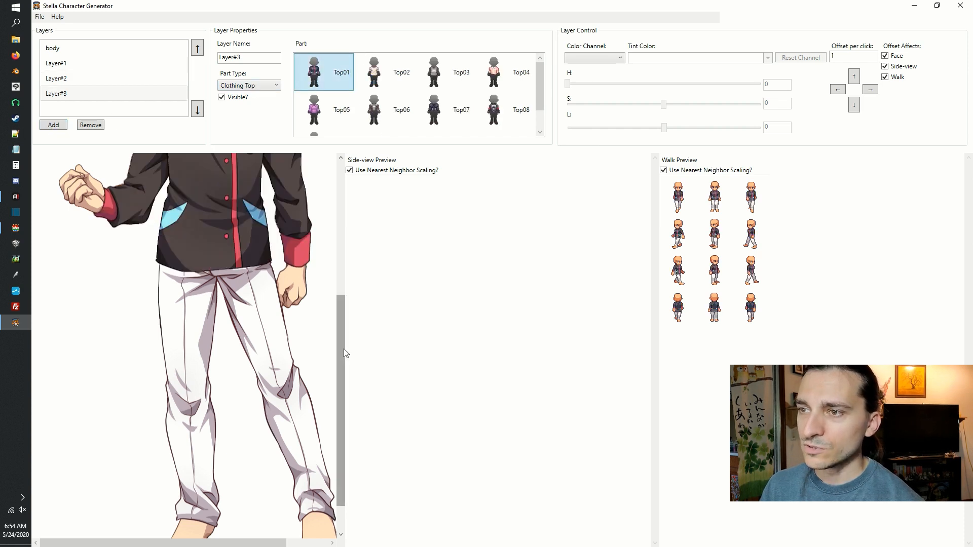
left_click_drag(342, 347, 348, 242)
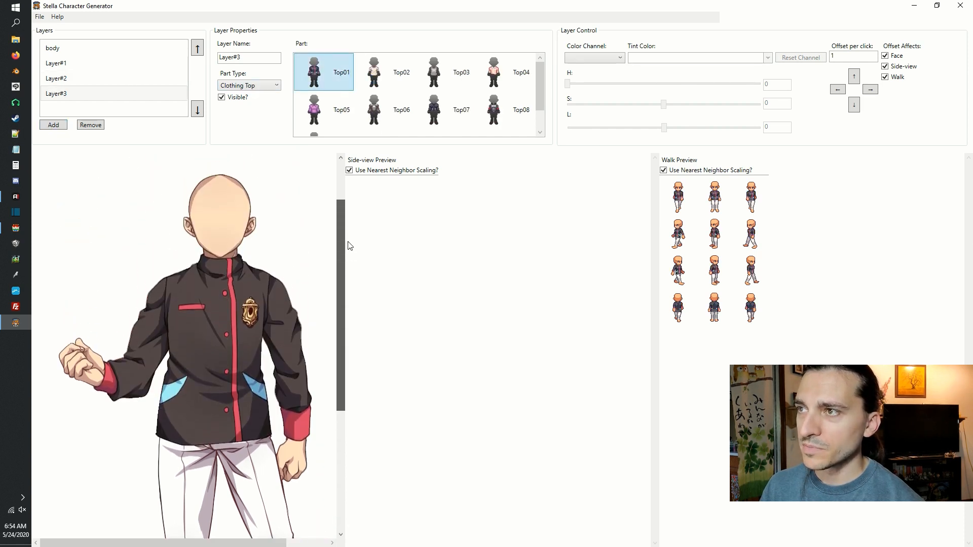
left_click(392, 72)
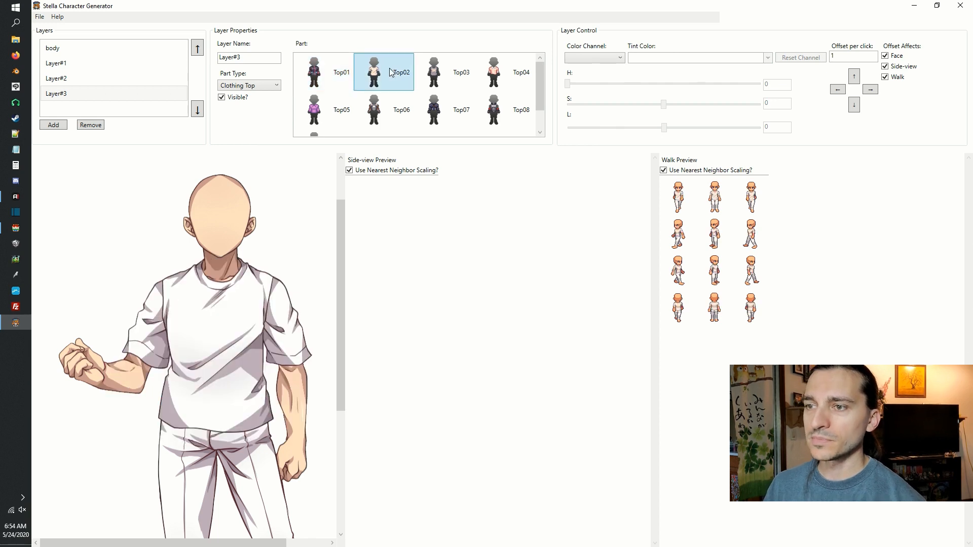
left_click(440, 79)
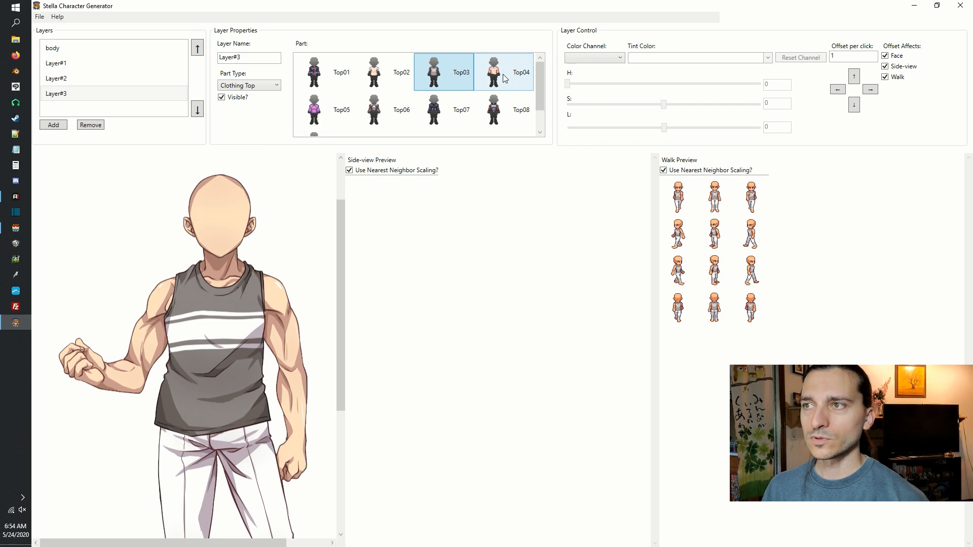
Try the Top04, Top05, Top06 and Top07 clothing parts on the Layer#3 clothing top layer.
left_click(503, 75)
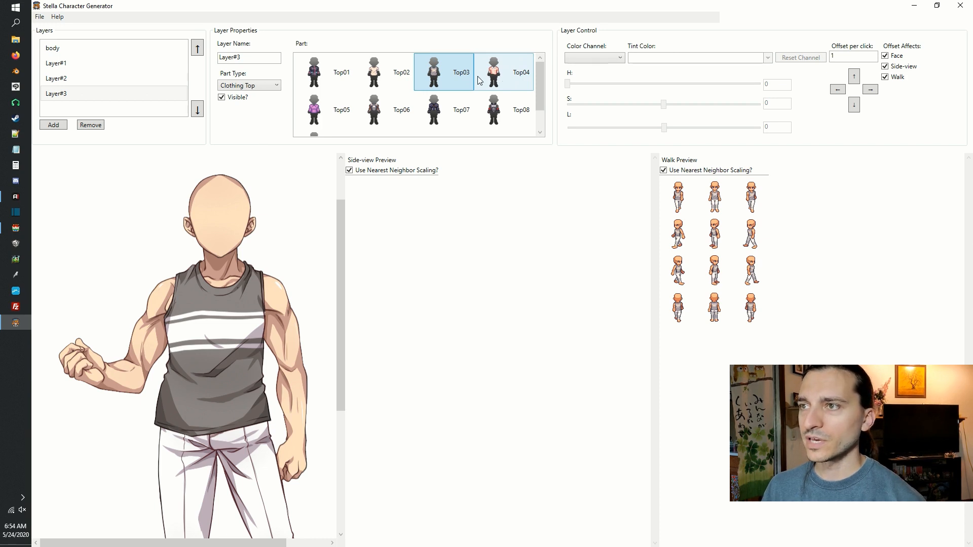
left_click(337, 114)
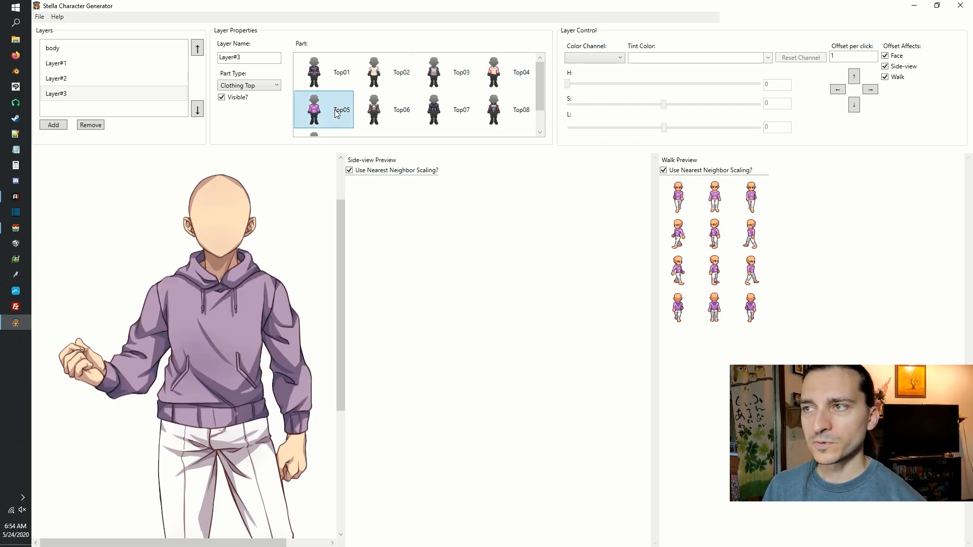
left_click(386, 119)
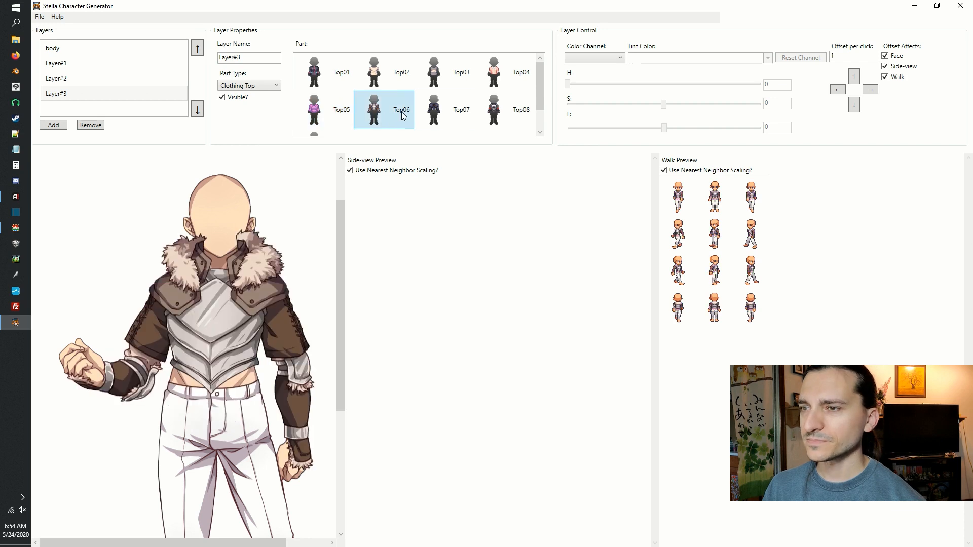
left_click(435, 115)
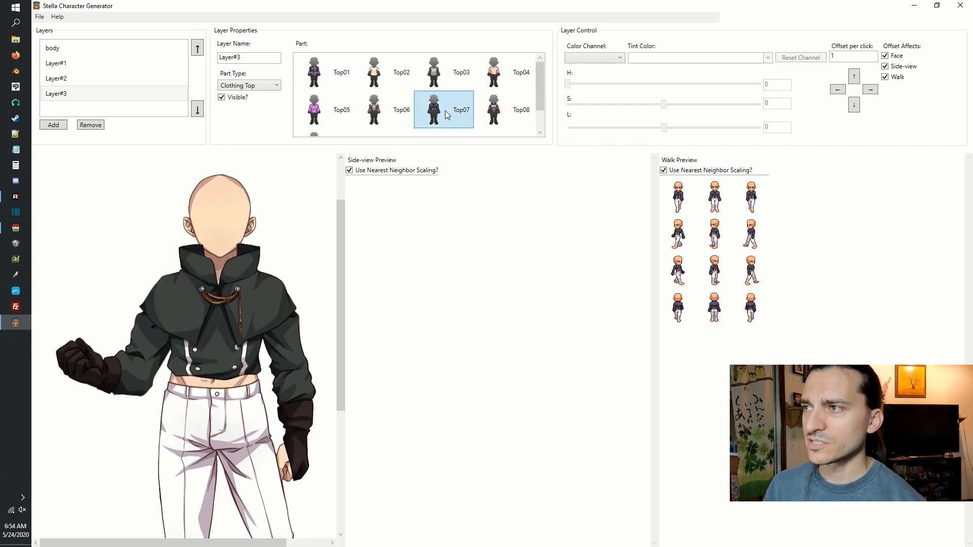
Compare Top08 and Top09 on Layer#3 and apply the Top08 armoured top.
left_click(501, 114)
scroll(541, 93, "down", 1)
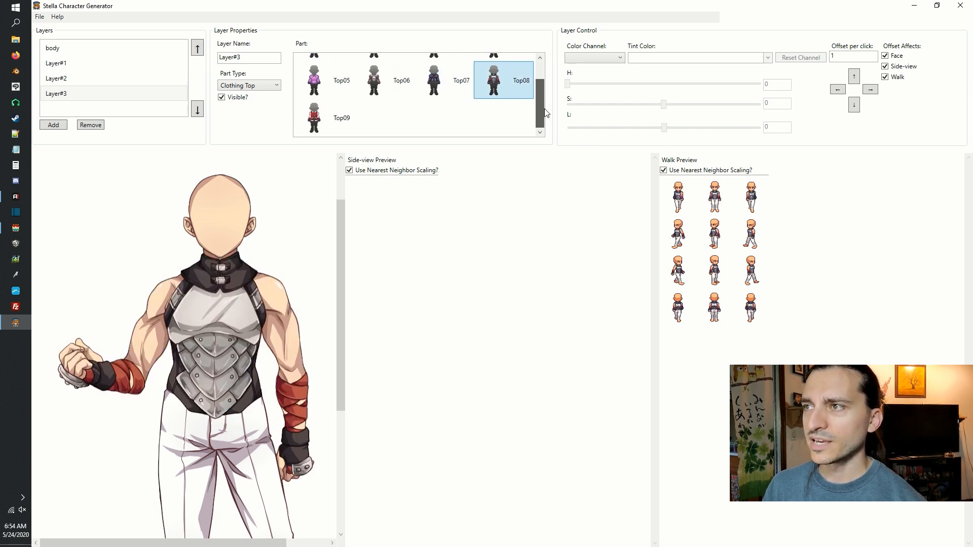
left_click(318, 125)
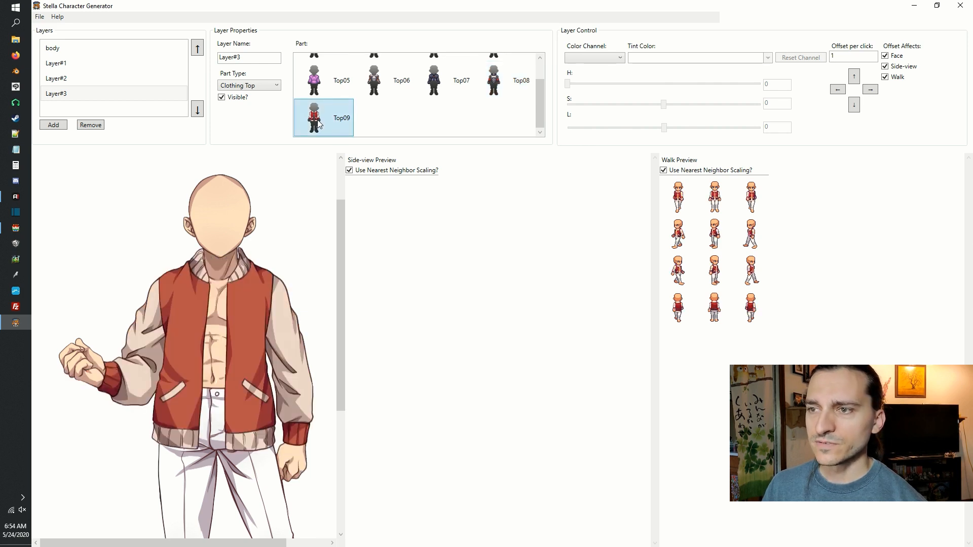
left_click_drag(540, 96, 544, 83)
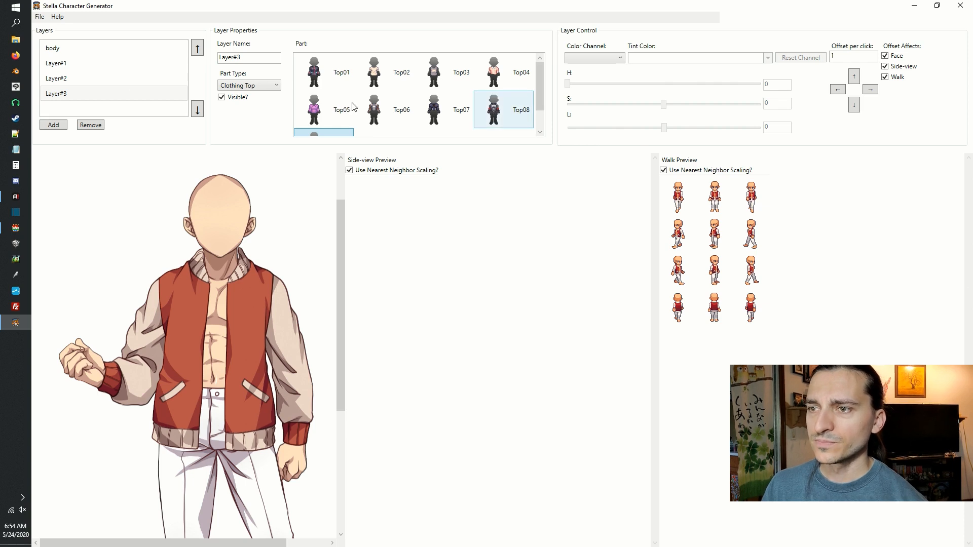
left_click(505, 110)
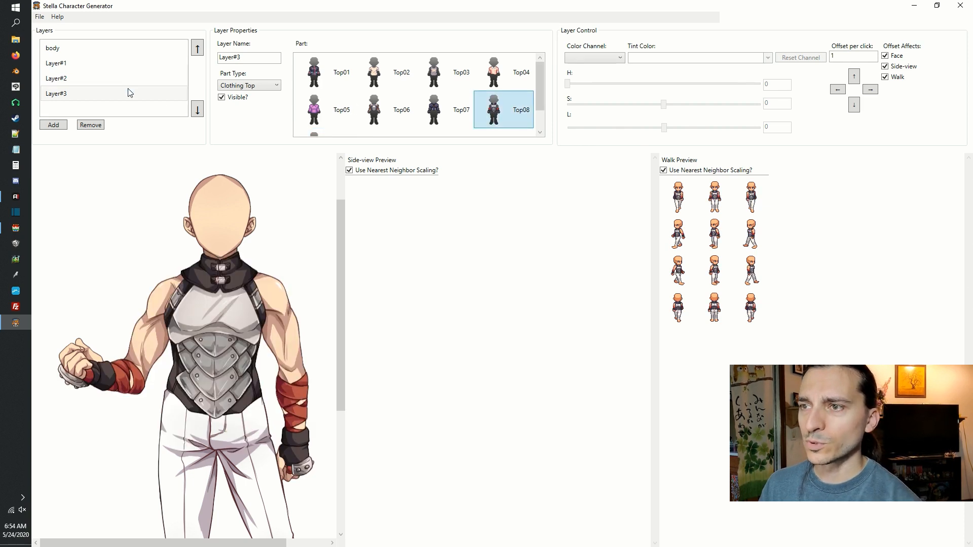
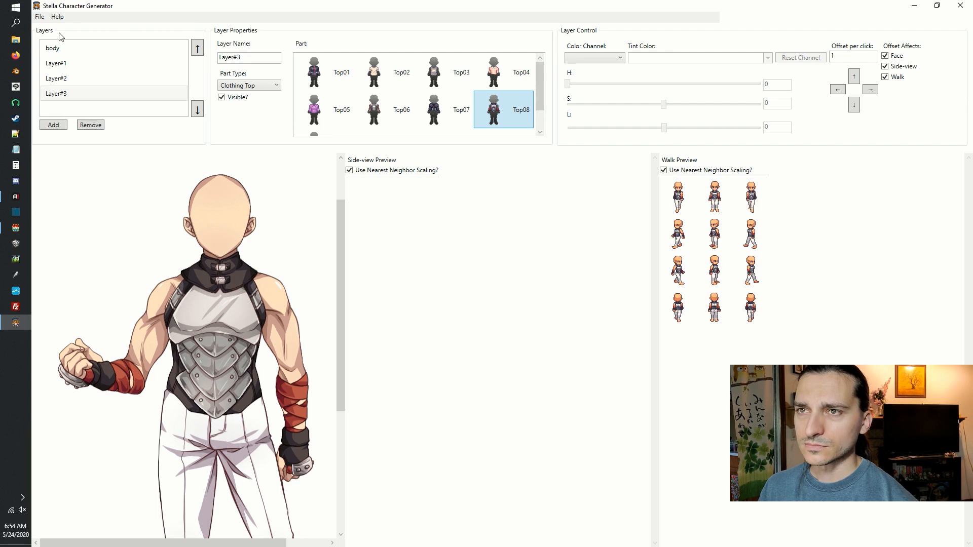
Add a fifth layer with the Mouth part type and apply the Mouth04 part.
left_click(61, 124)
left_click(262, 62)
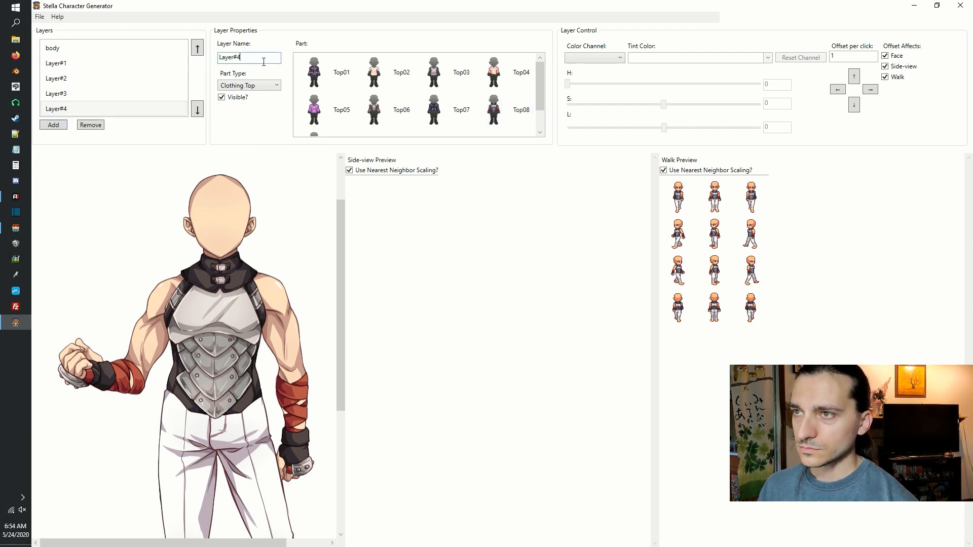
left_click(264, 86)
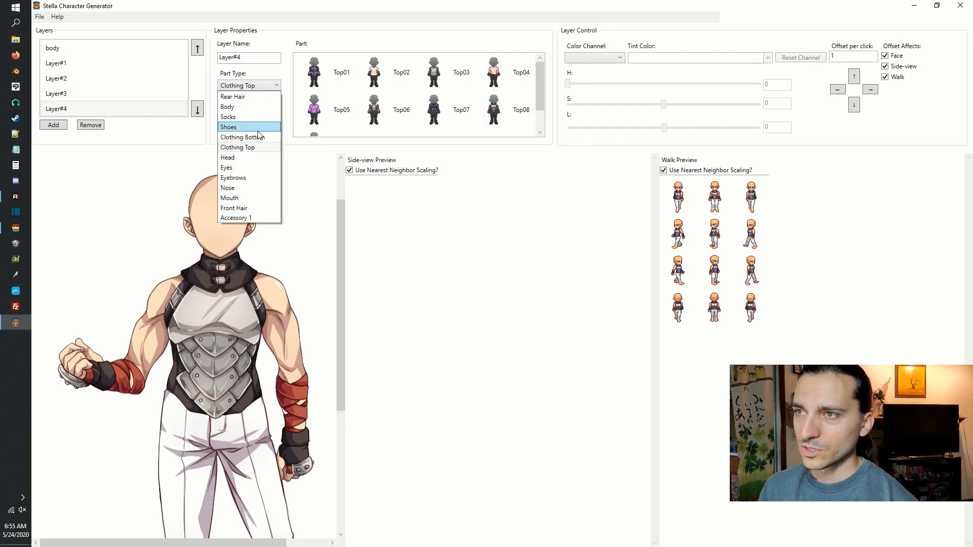
left_click(262, 107)
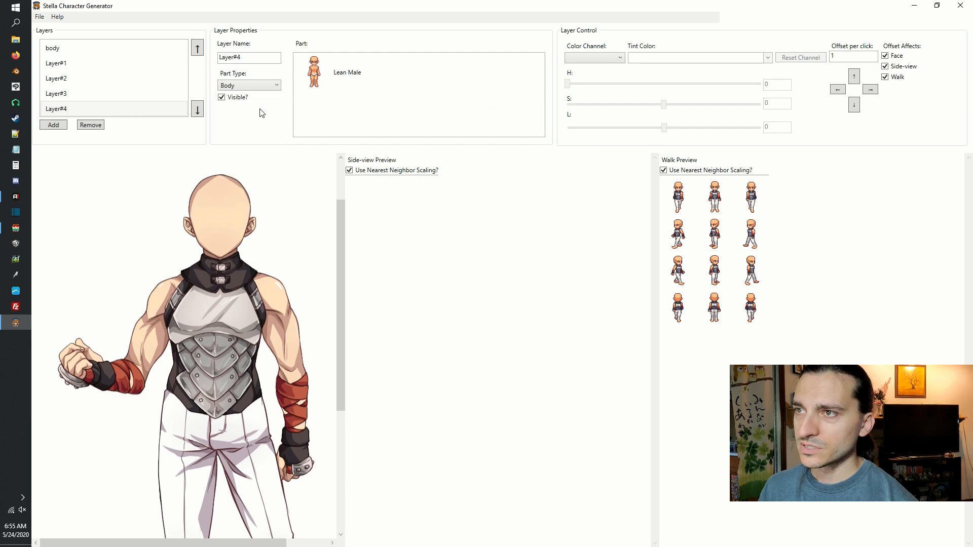
left_click(245, 85)
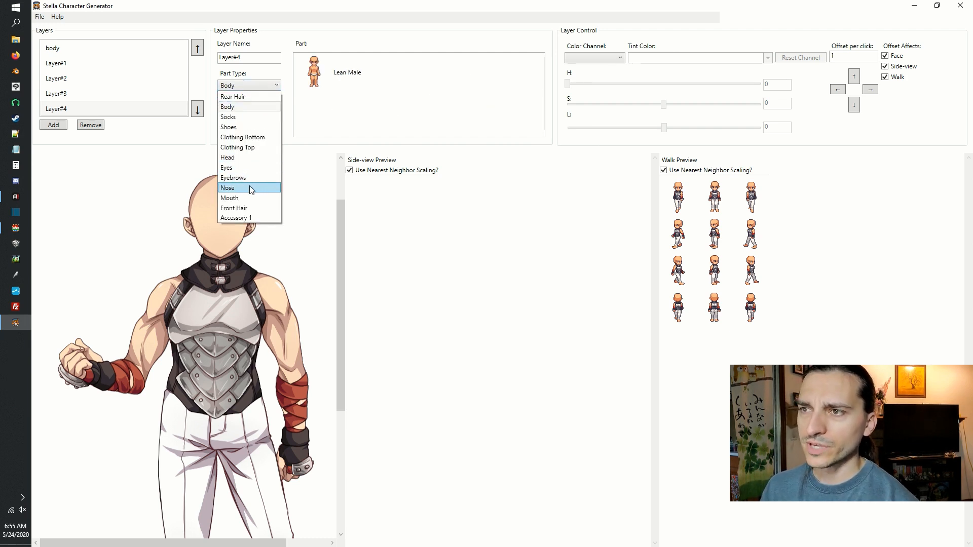
left_click(258, 198)
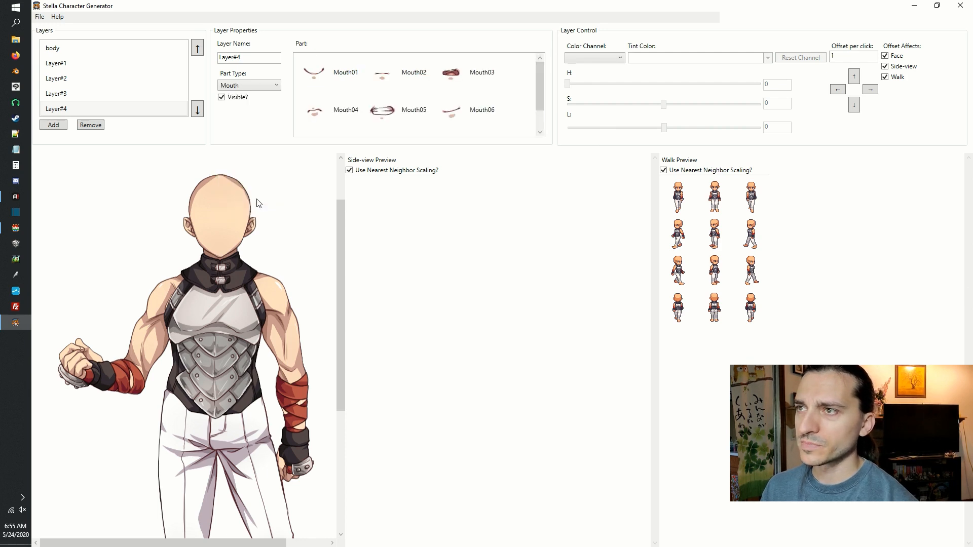
left_click(345, 111)
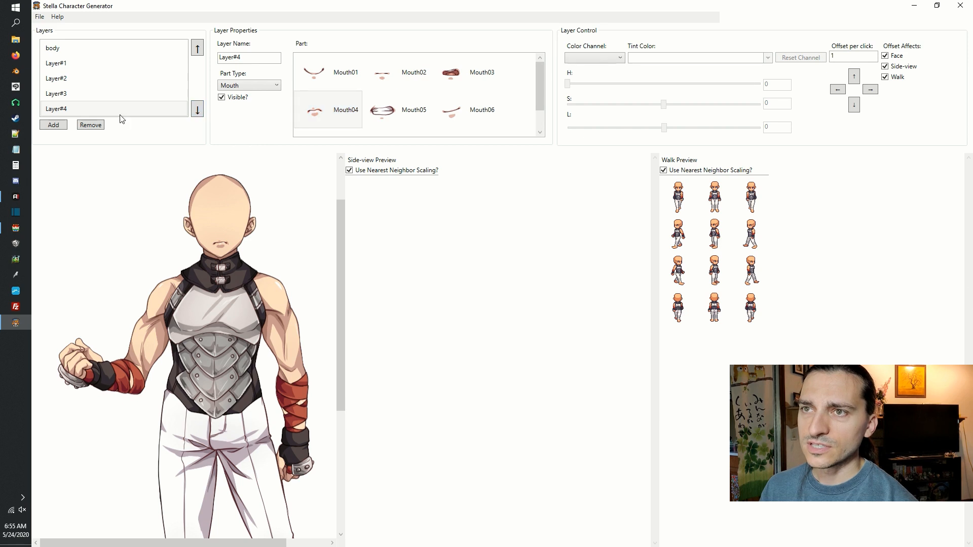
Add Layer#5 with the Eyes part type and apply the Eye01 part.
left_click(48, 126)
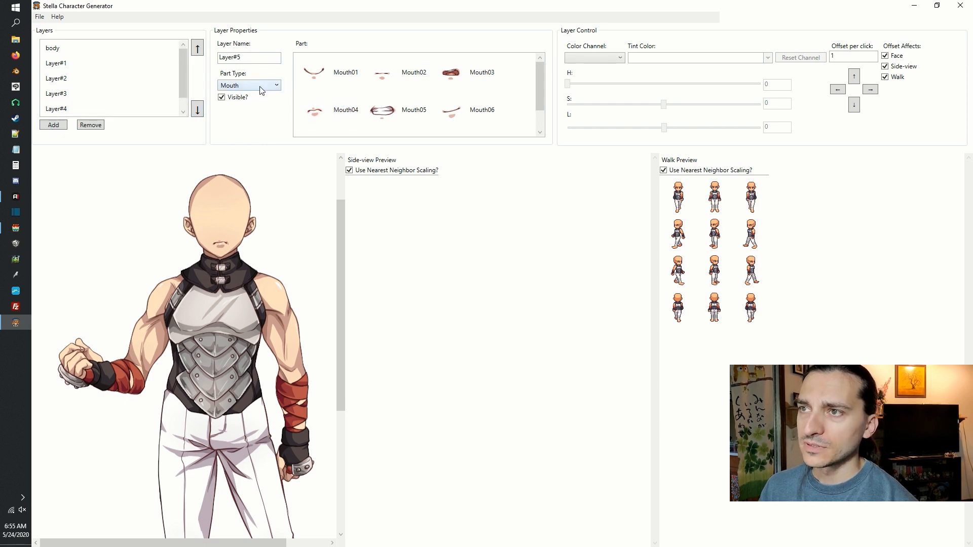
left_click(260, 86)
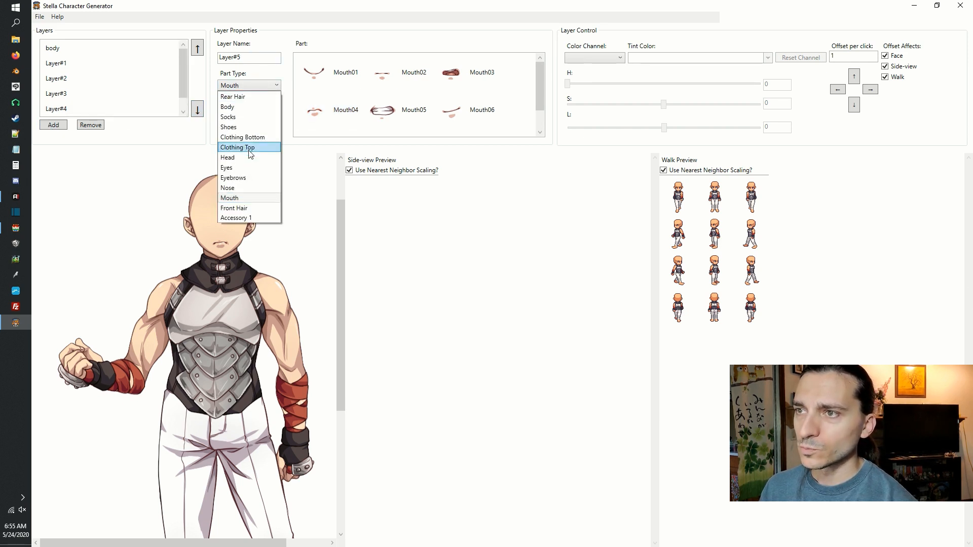
left_click(256, 166)
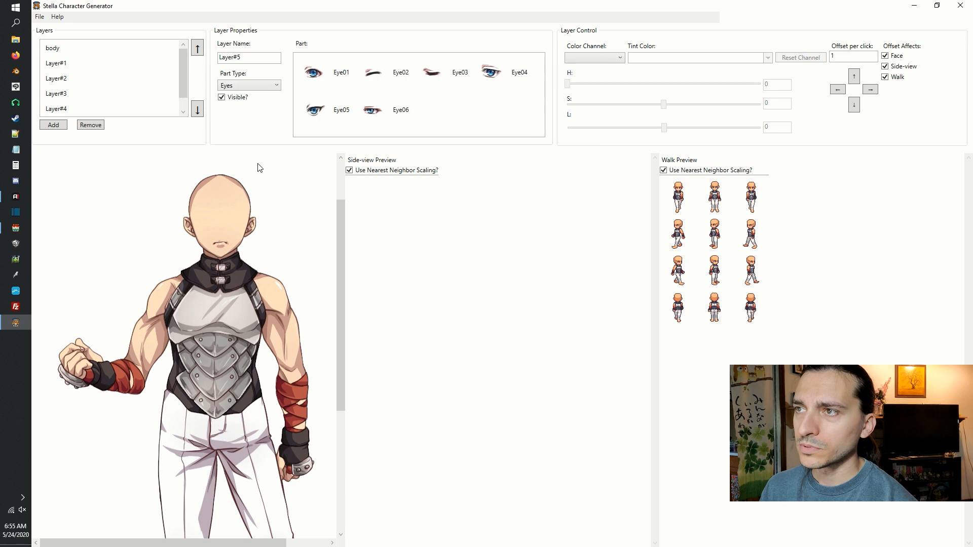
left_click(324, 87)
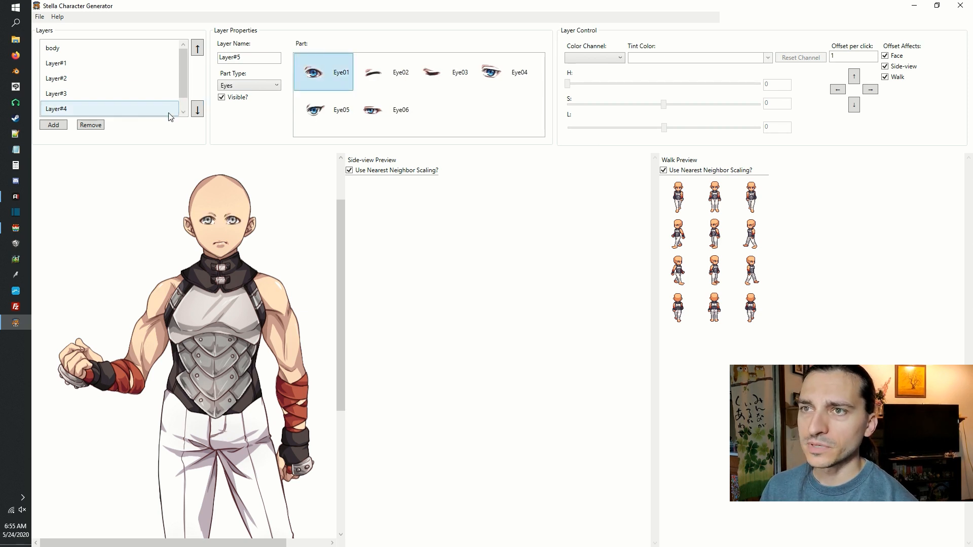
Add nose, front hair and rear hair layers, try Hair 08 and Hair 07, and apply Hair 06 as the rear hair.
left_click(54, 126)
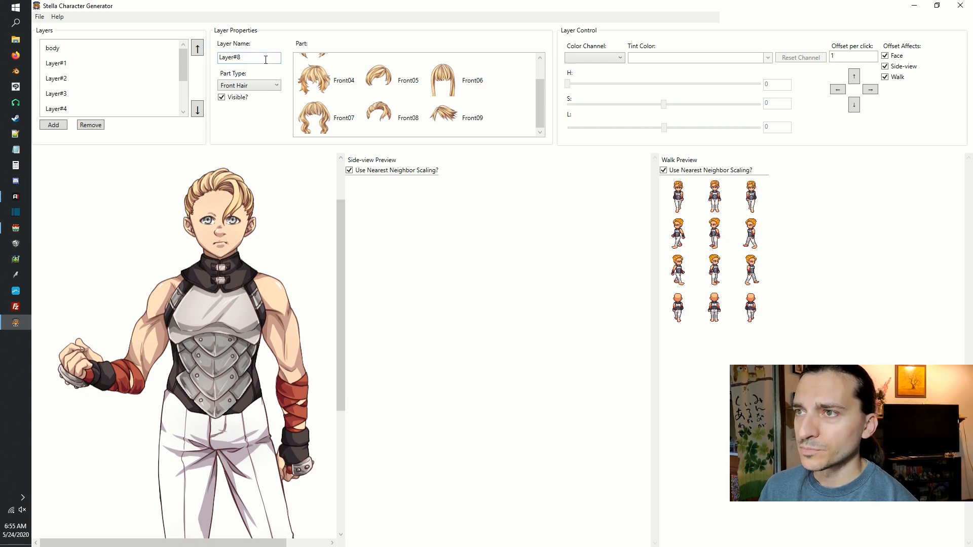
left_click(269, 87)
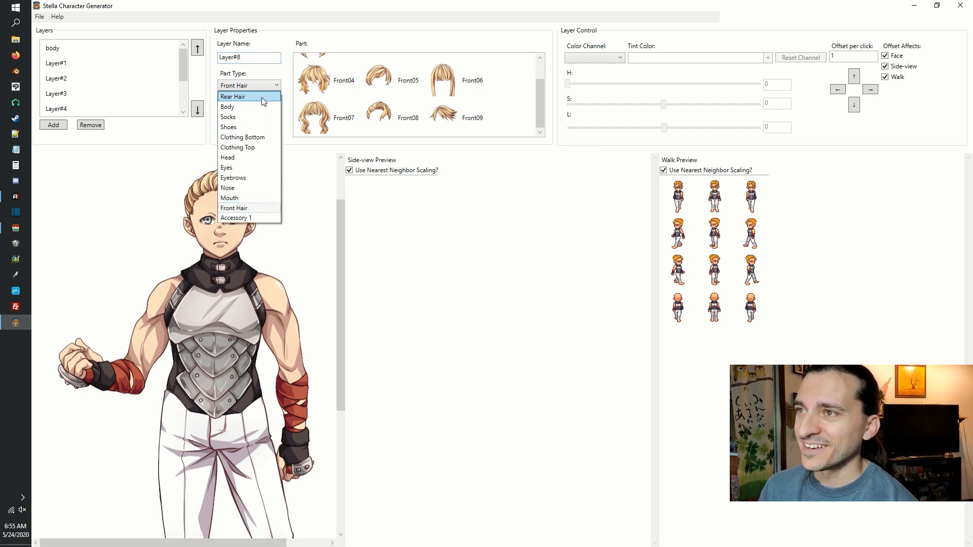
left_click(263, 97)
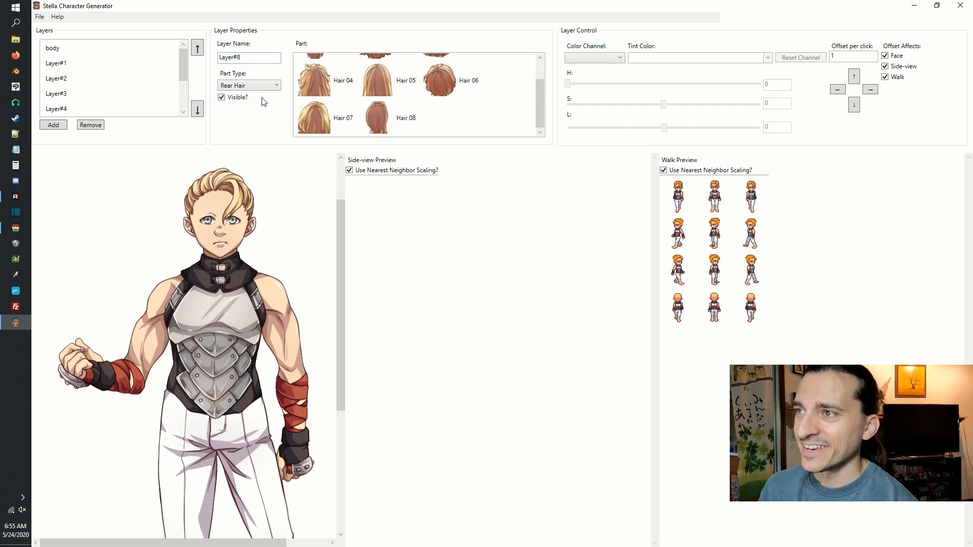
left_click(371, 120)
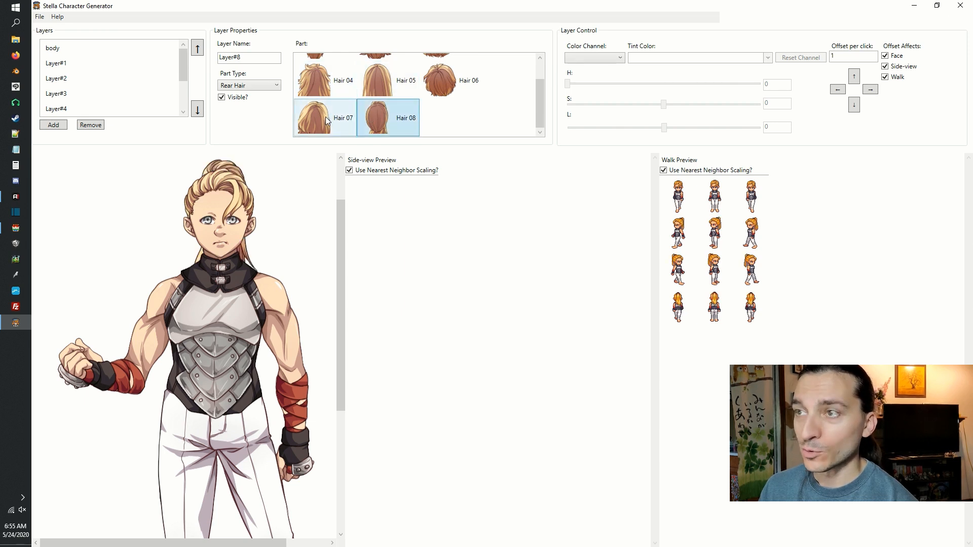
left_click(326, 117)
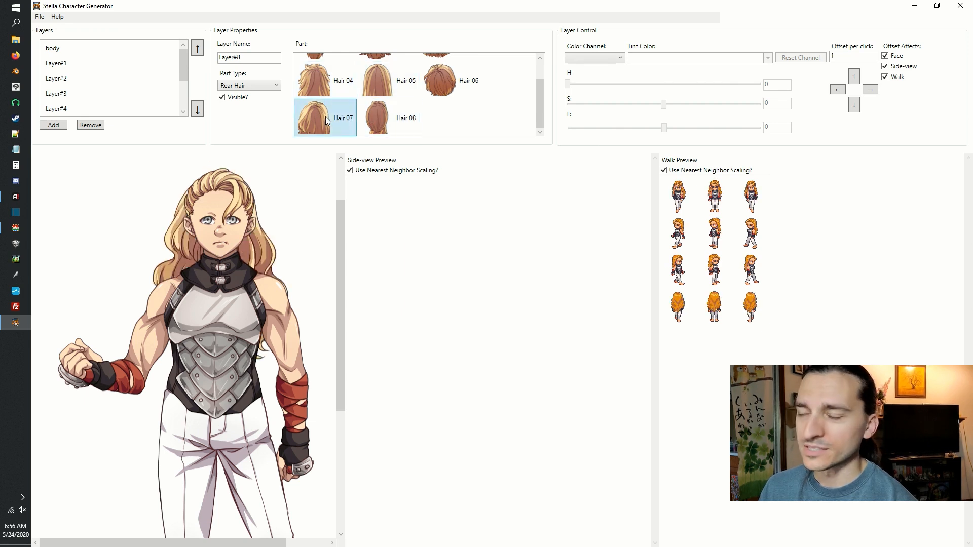
left_click(458, 93)
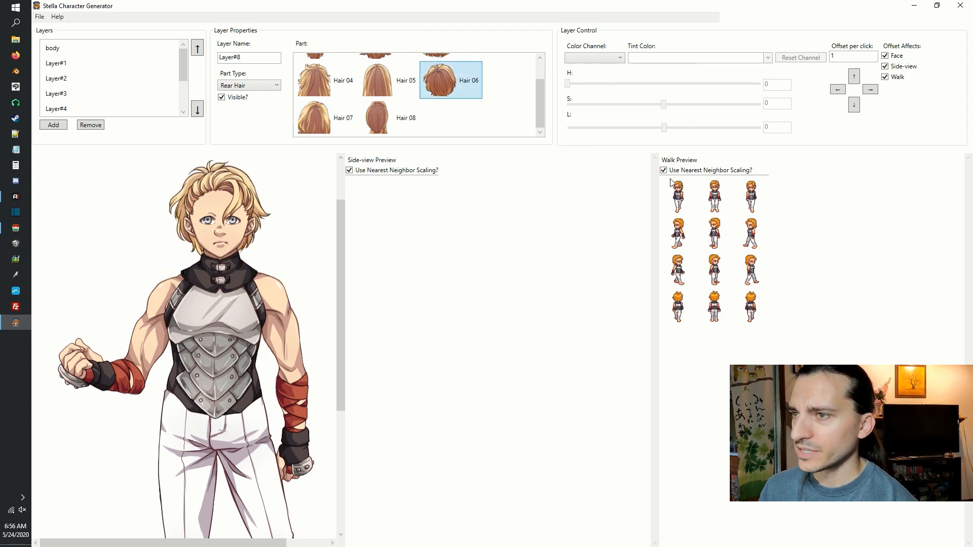
Add Layer#9 with the Shoes part type and try Shoes08, Shoes07, Shoes06, Shoes05 and Shoes04 on the character's feet.
scroll(138, 166, "up", 3)
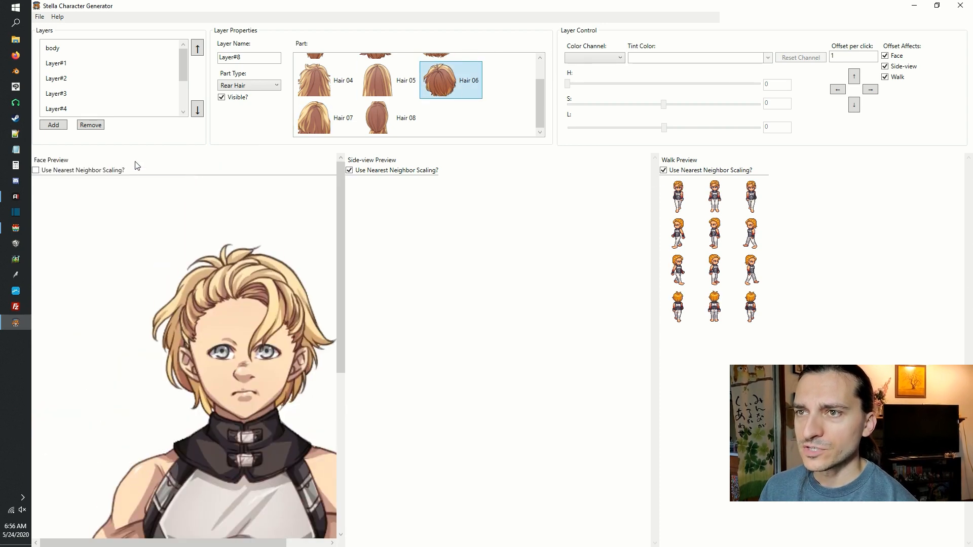
scroll(179, 221, "down", 4)
scroll(178, 219, "down", 2)
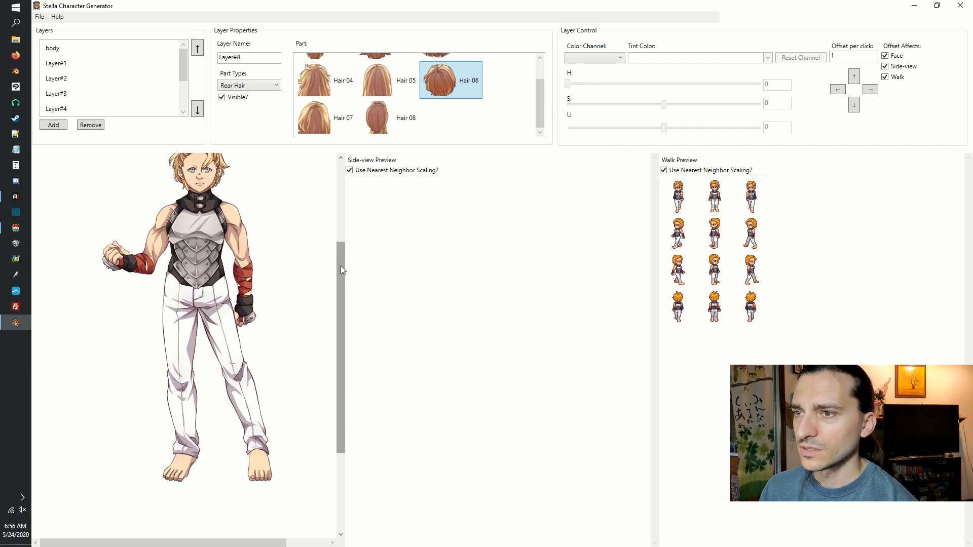
left_click_drag(340, 266, 334, 217)
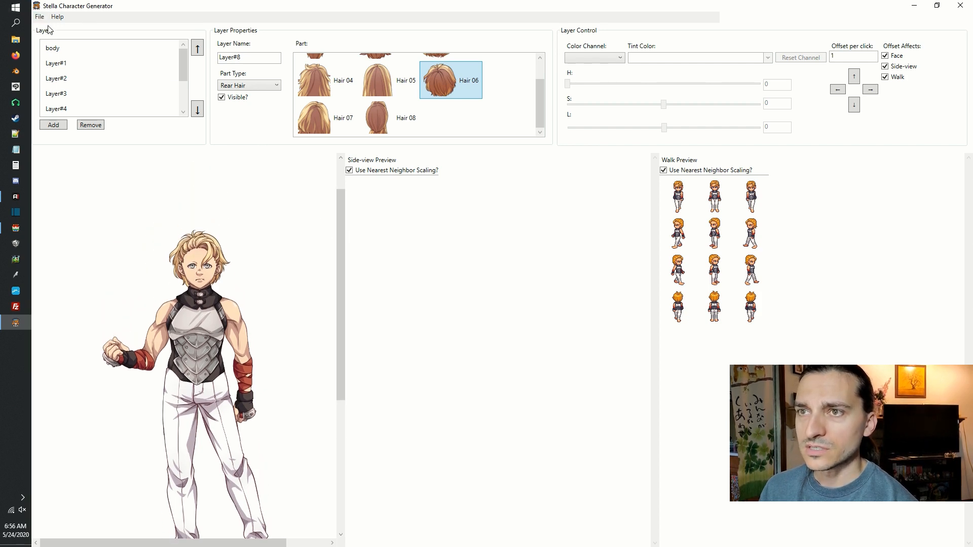
left_click(52, 126)
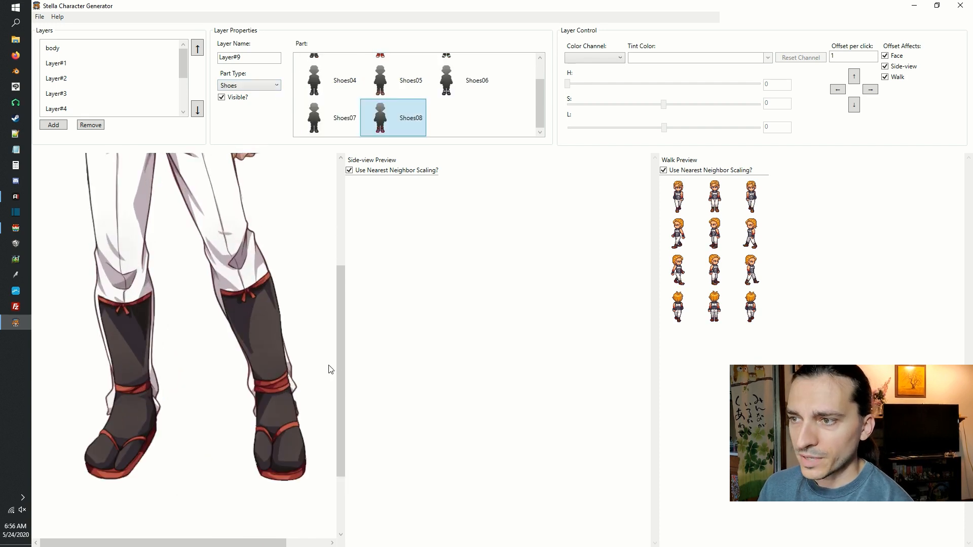
left_click_drag(340, 358, 344, 386)
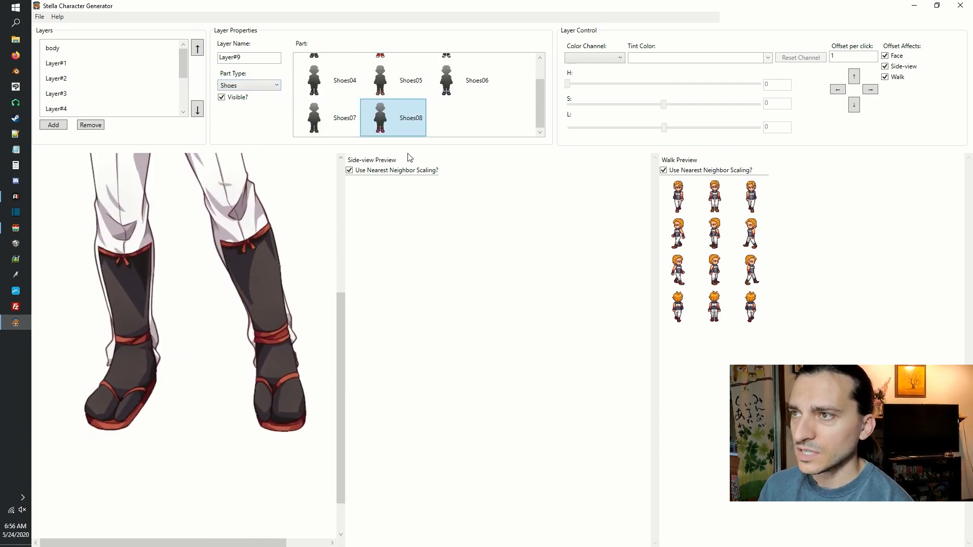
left_click(332, 106)
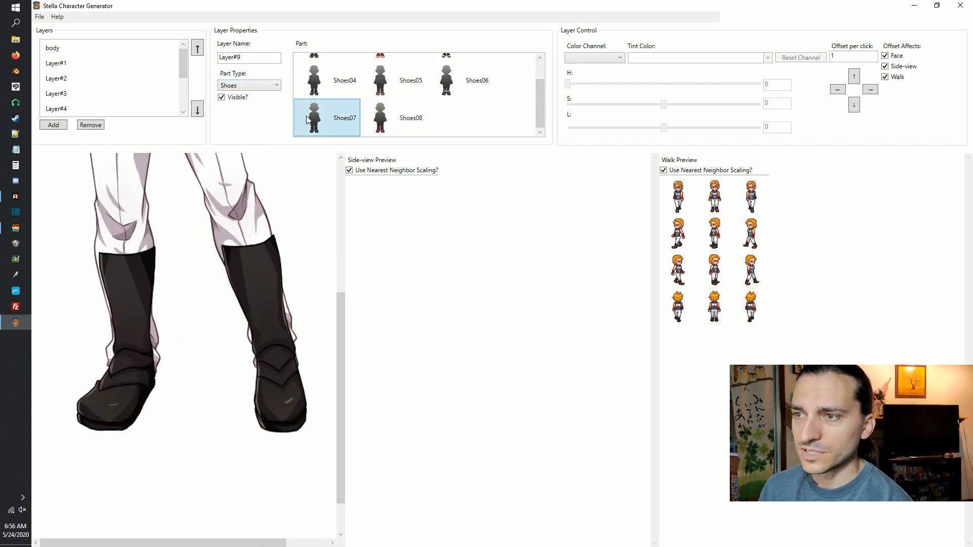
left_click(467, 81)
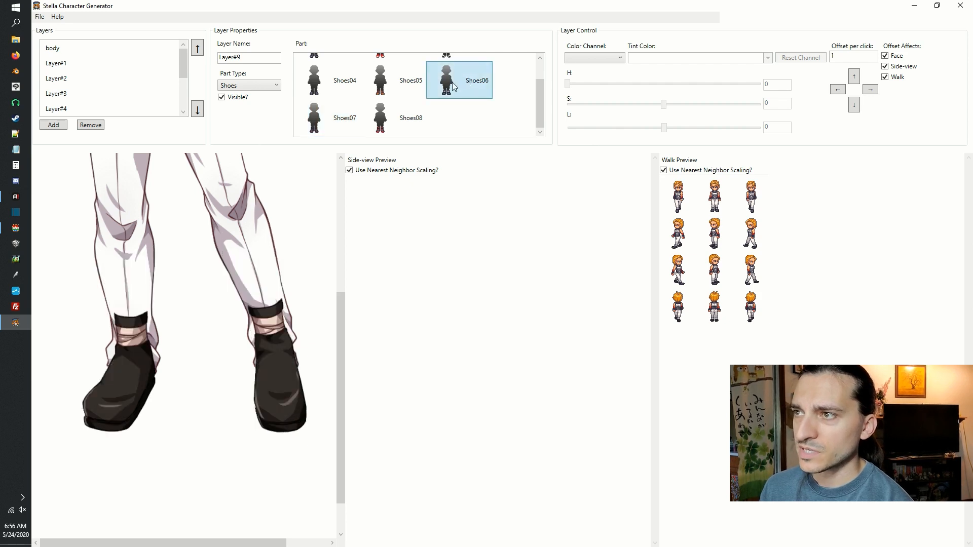
left_click(332, 90)
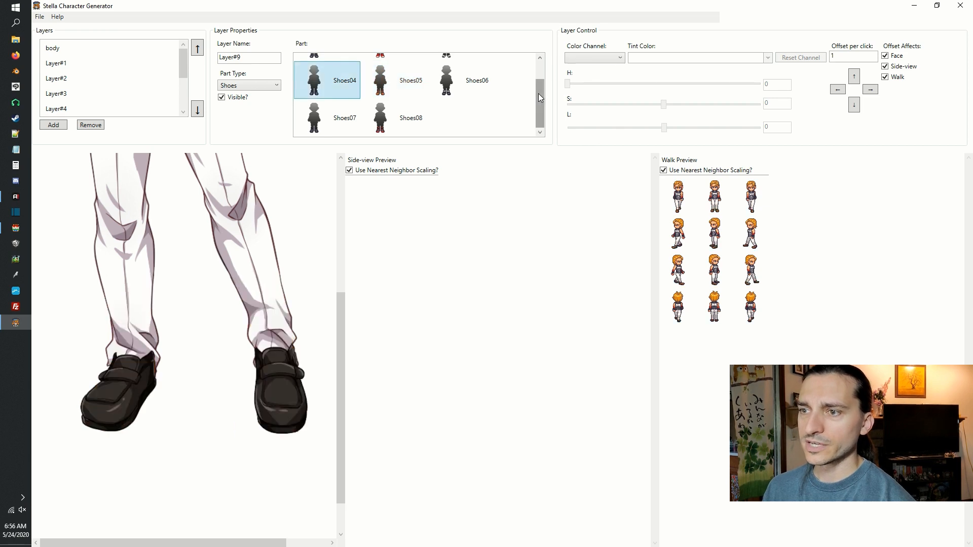
Compare Shoes03 and Shoes02 on Layer#9 and apply the Shoes01 black laced shoes.
scroll(541, 92, "up", 1)
scroll(542, 91, "up", 1)
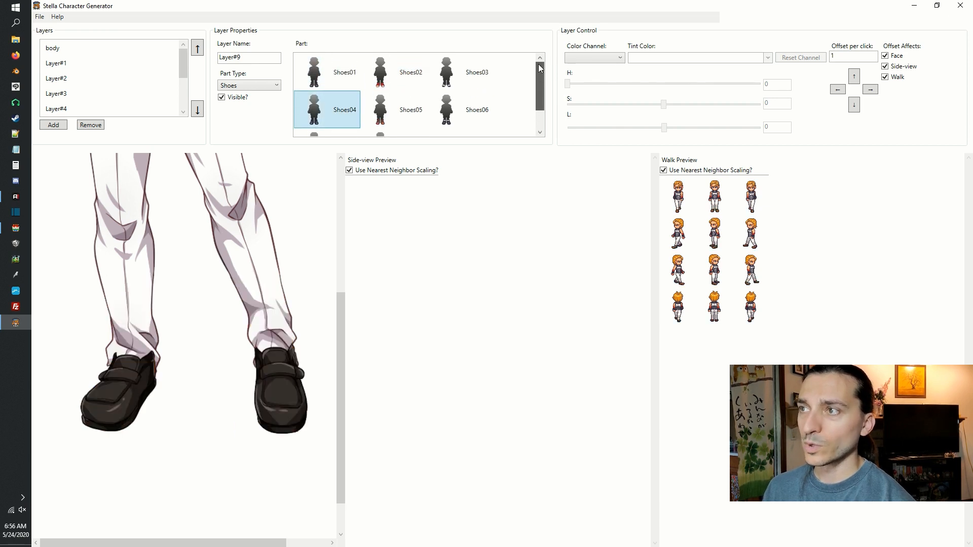
left_click(388, 73)
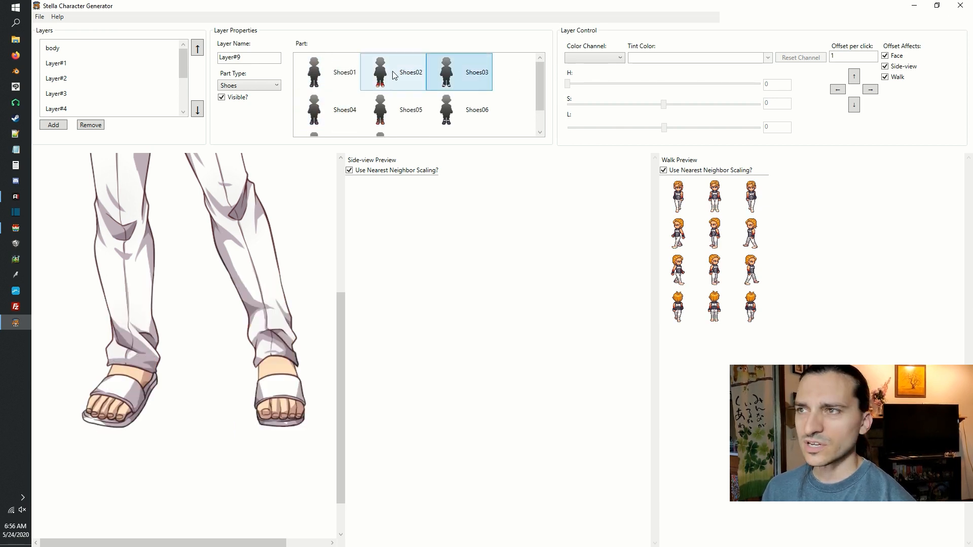
left_click(331, 65)
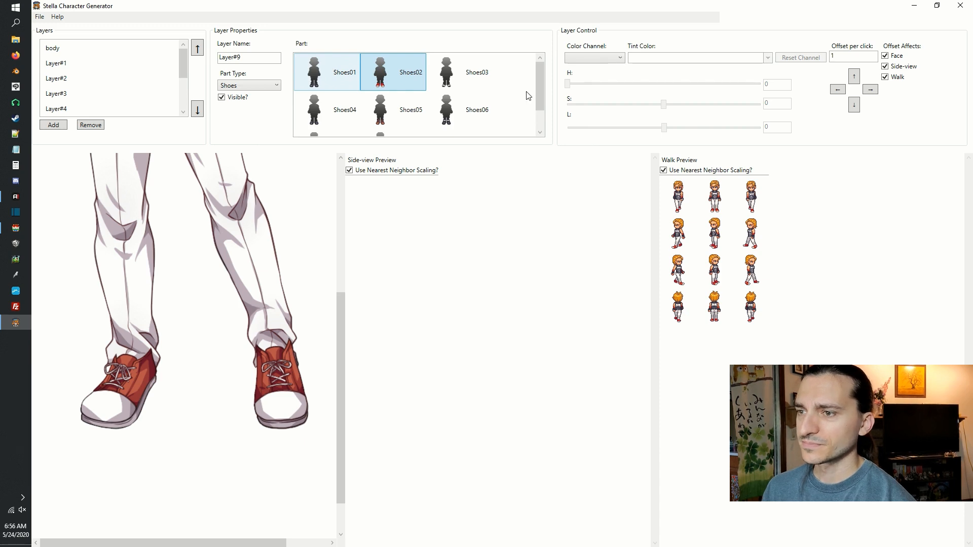
left_click_drag(540, 94, 539, 113)
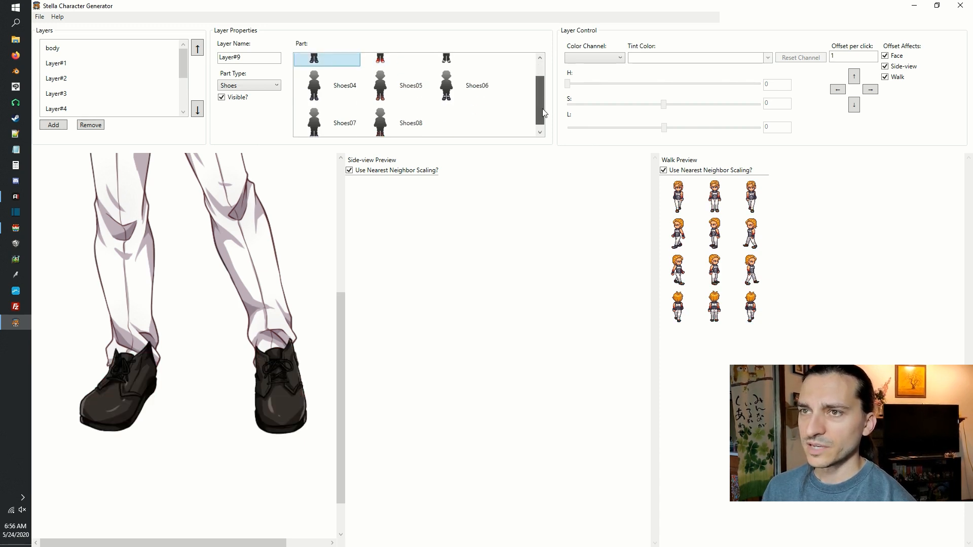
Change the body type to Female Slim (16x16) and accept reloading the application.
left_click(39, 16)
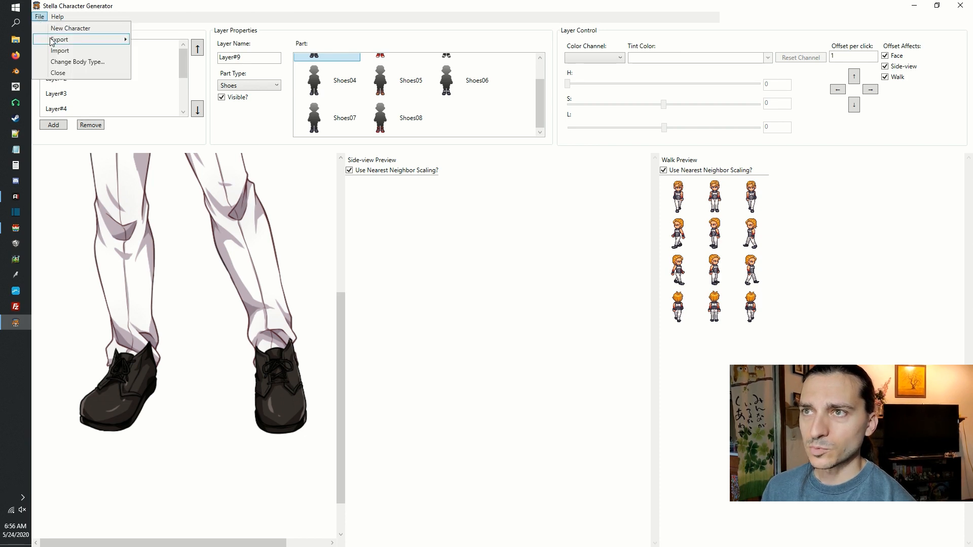
mouse_move(81, 39)
left_click(78, 61)
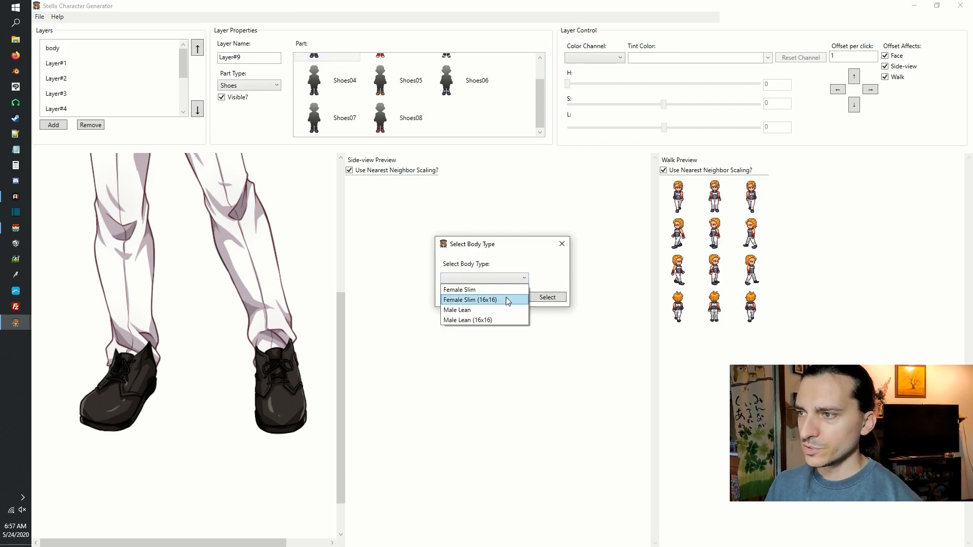
left_click(507, 300)
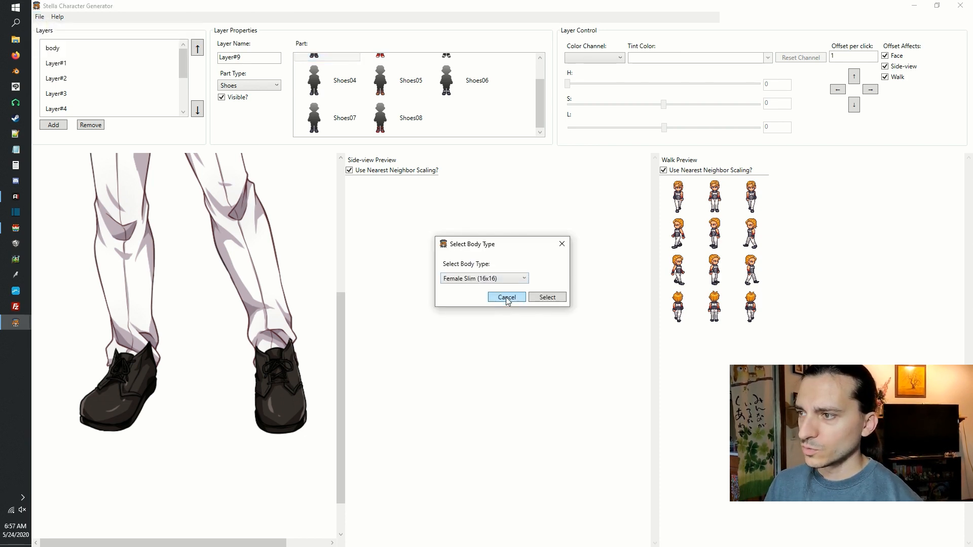
left_click(548, 298)
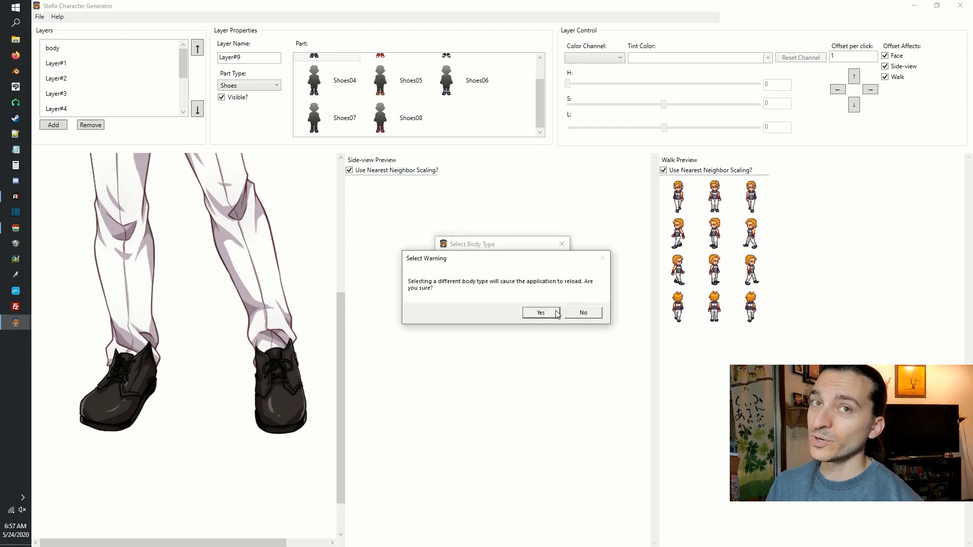
left_click(556, 311)
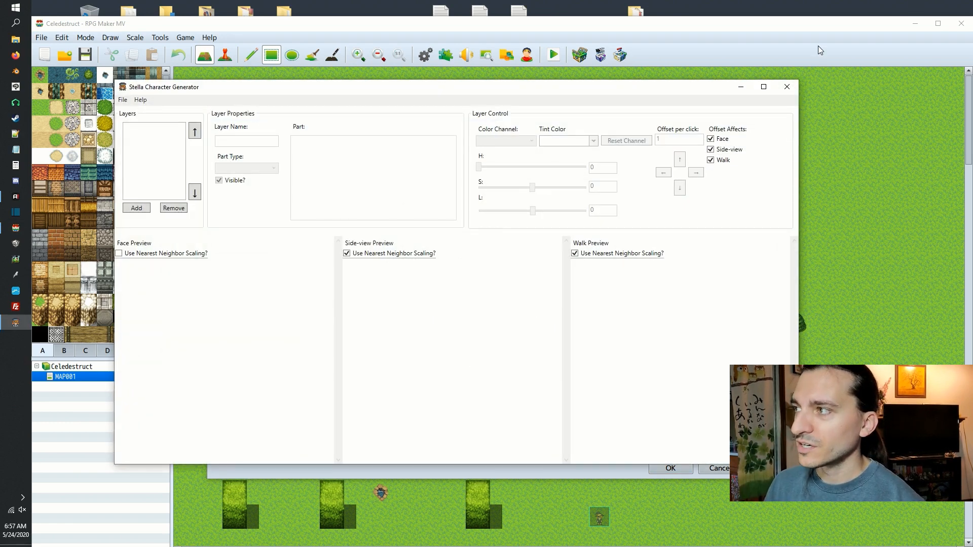
Maximize the generator window, add a body layer with the Slim Female part, and add Layer#1.
left_click(764, 87)
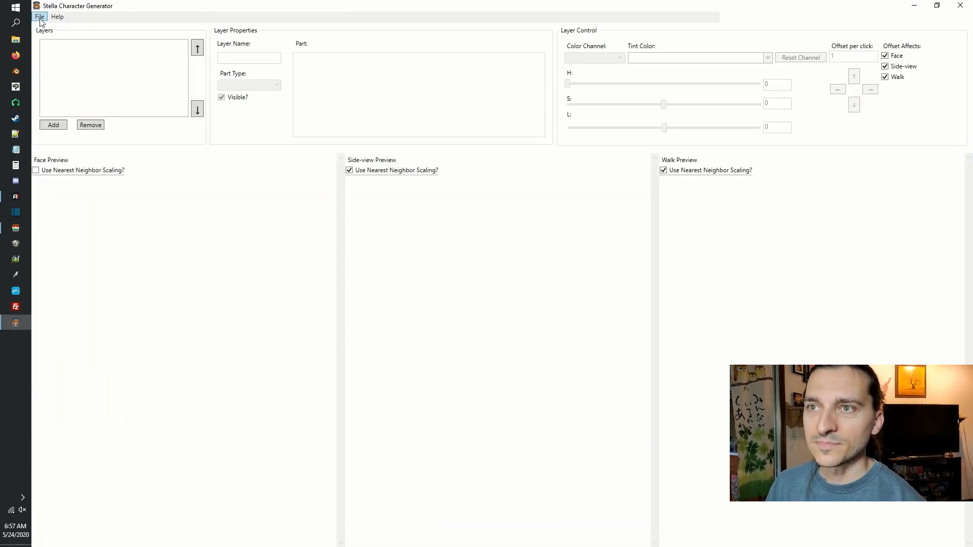
left_click(53, 125)
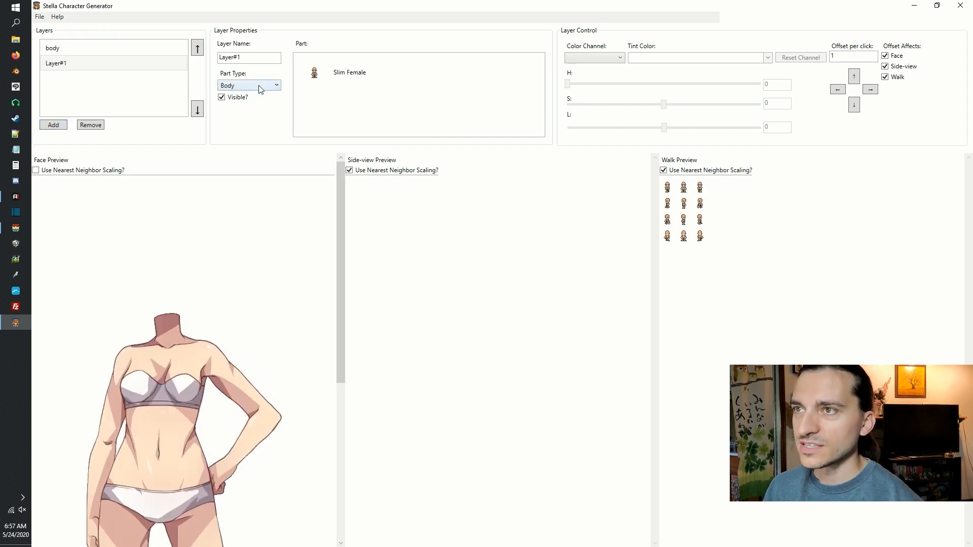
left_click(260, 85)
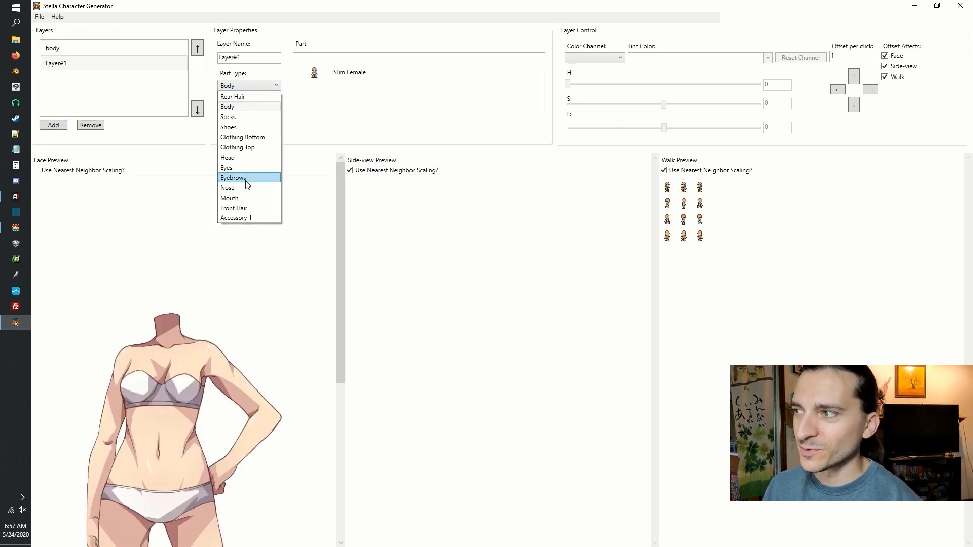
left_click(756, 245)
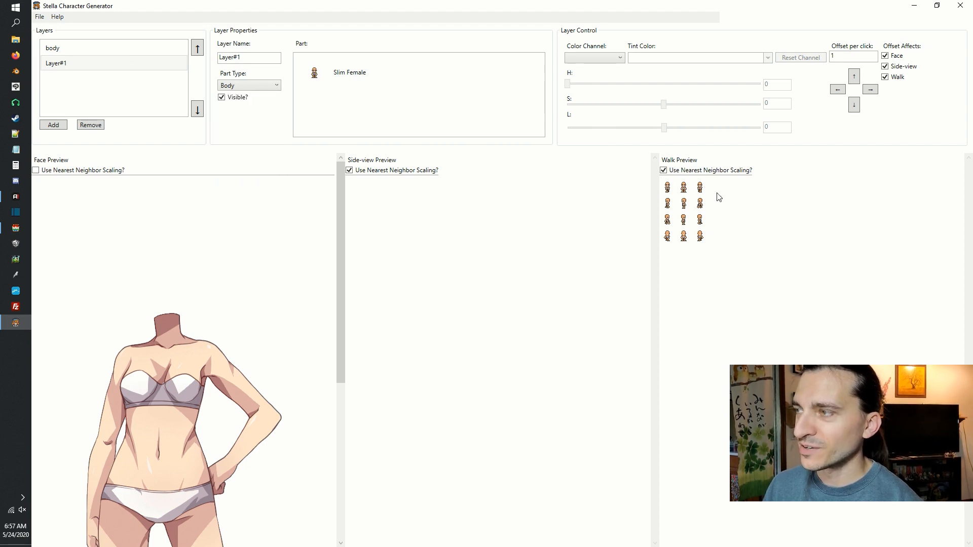
Add Layer#2 with the Clothing Top part type and apply Top06.
scroll(707, 229, "up", 11)
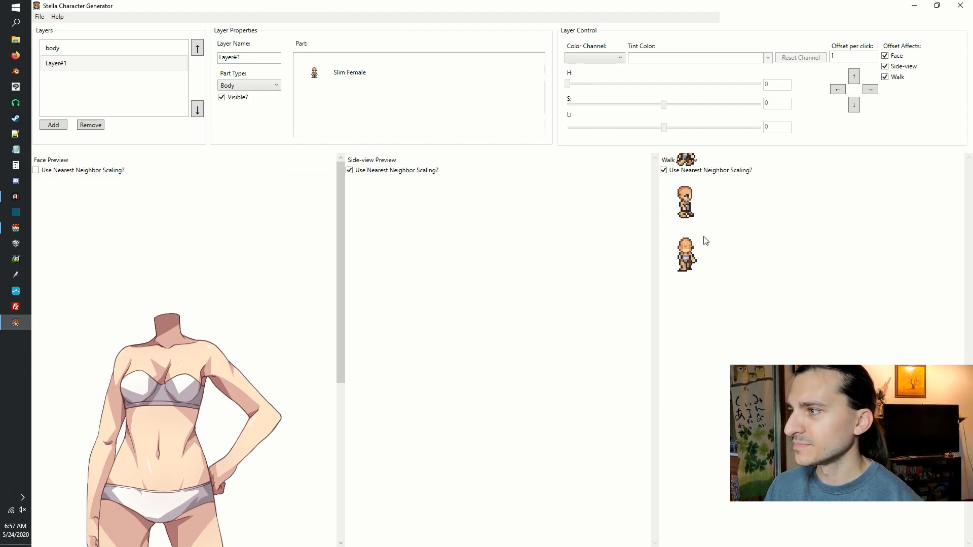
left_click_drag(691, 234, 832, 388)
scroll(829, 382, "up", 4)
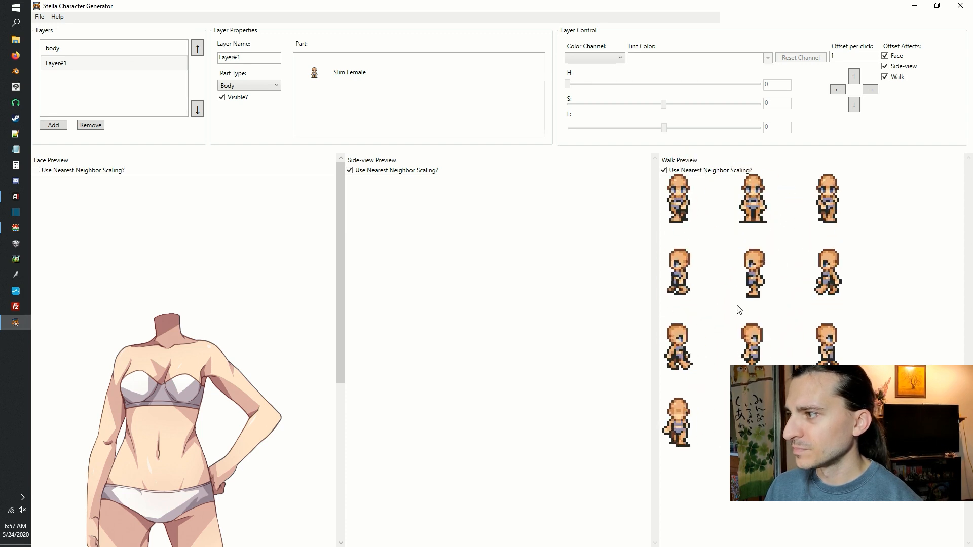
scroll(740, 325, "up", 1)
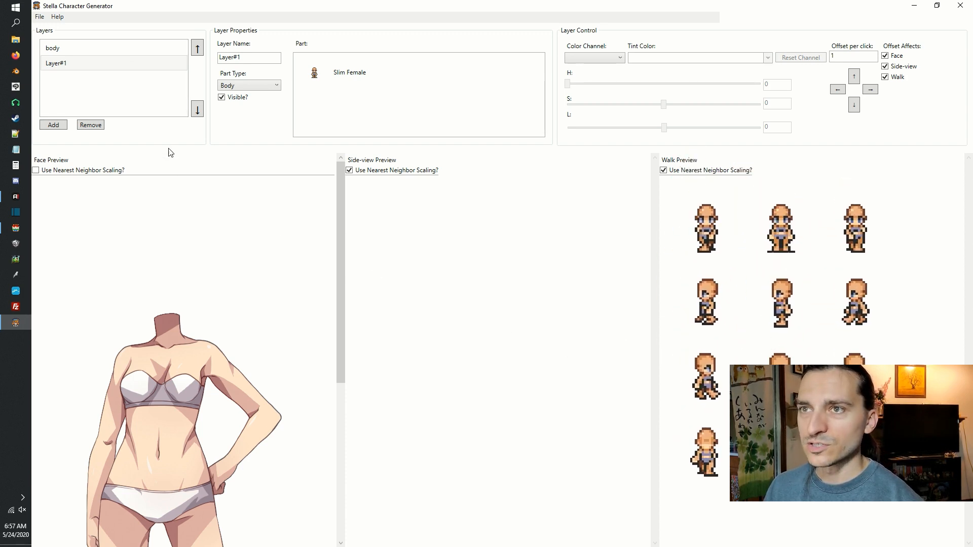
left_click(64, 129)
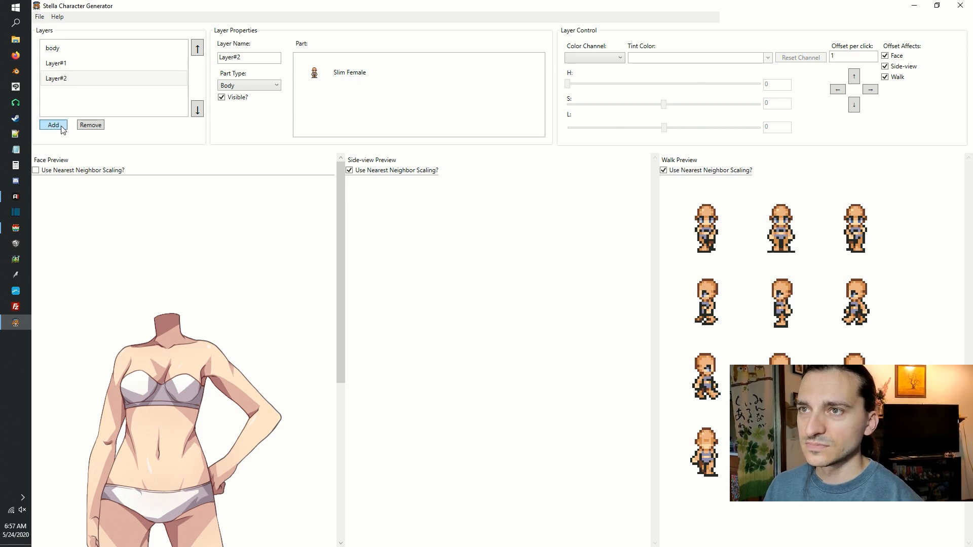
left_click(251, 86)
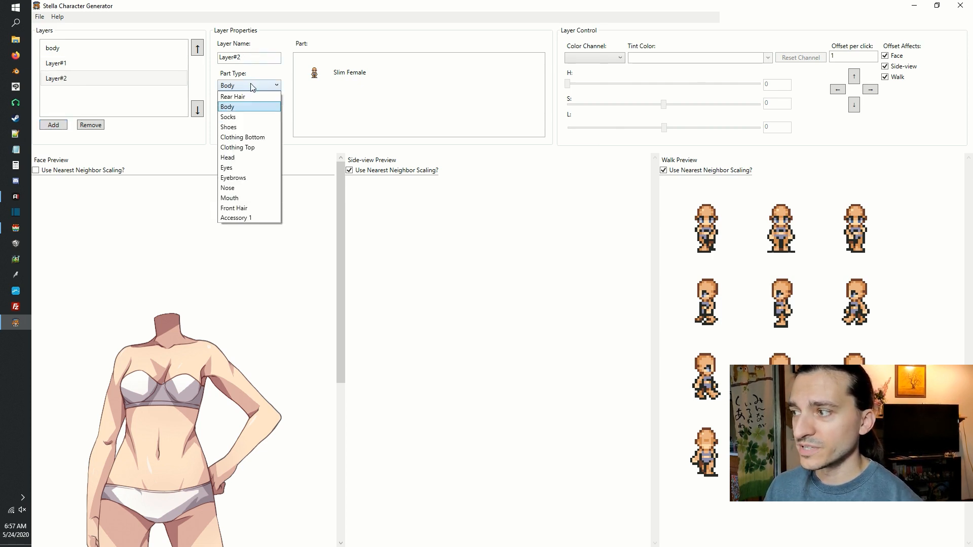
left_click(237, 147)
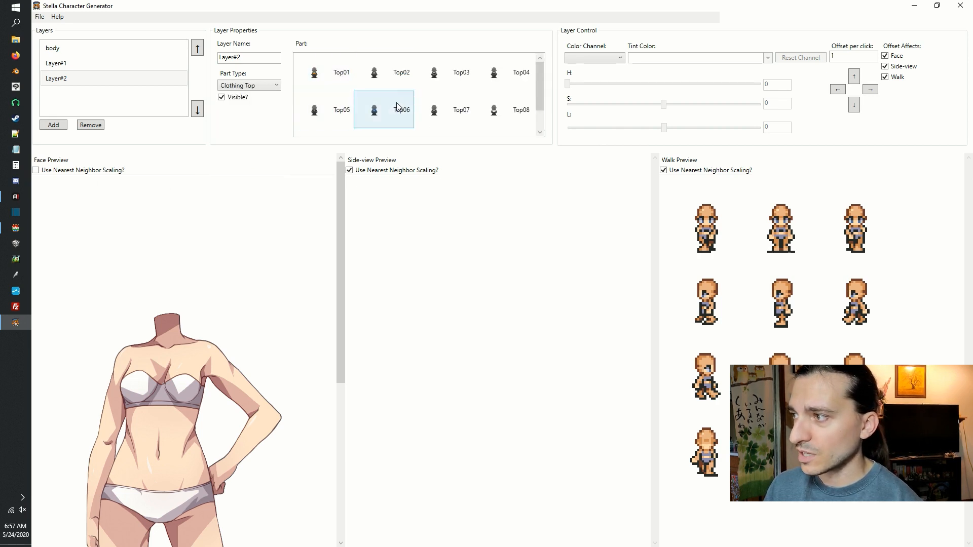
left_click(397, 102)
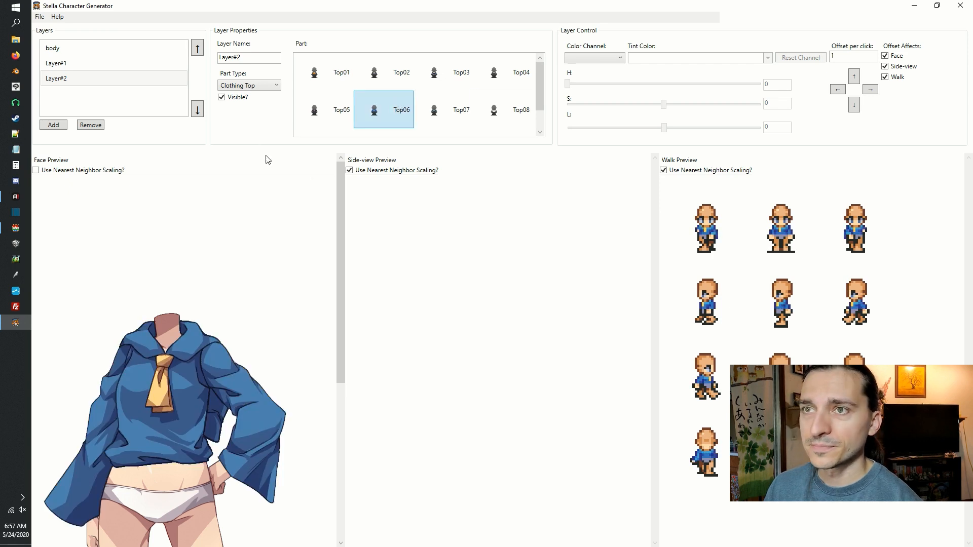
Add Layer#3 with the Clothing Bottom part type and apply Bottom05.
left_click(47, 125)
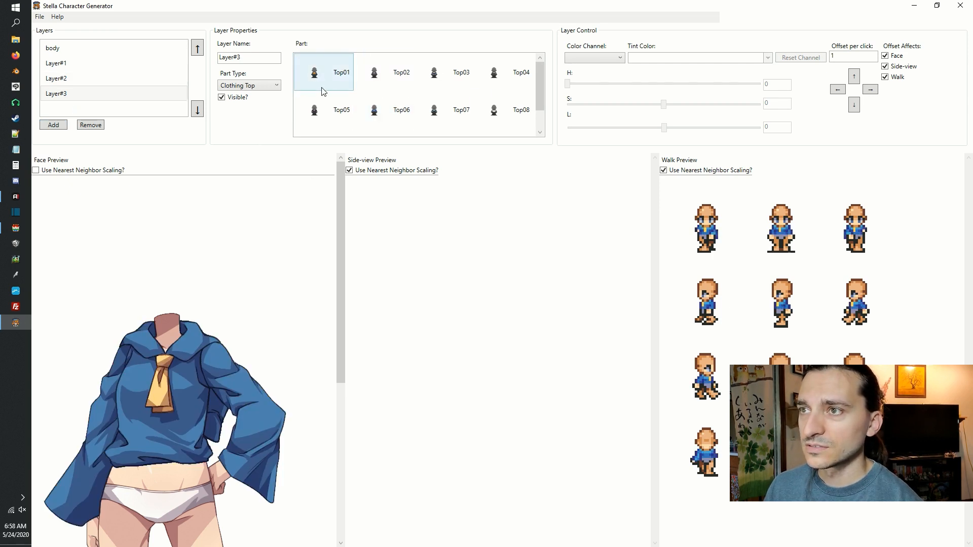
left_click(265, 86)
left_click(256, 135)
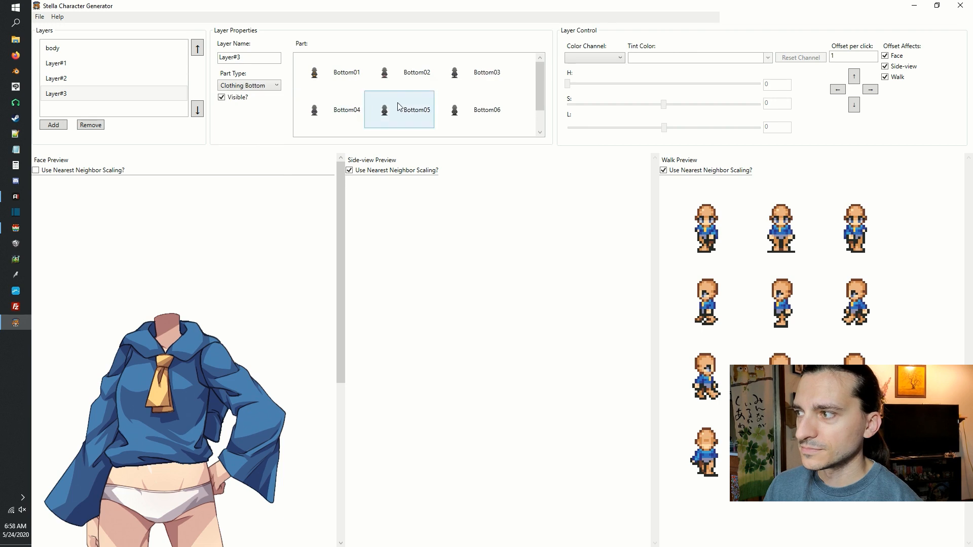
left_click(412, 108)
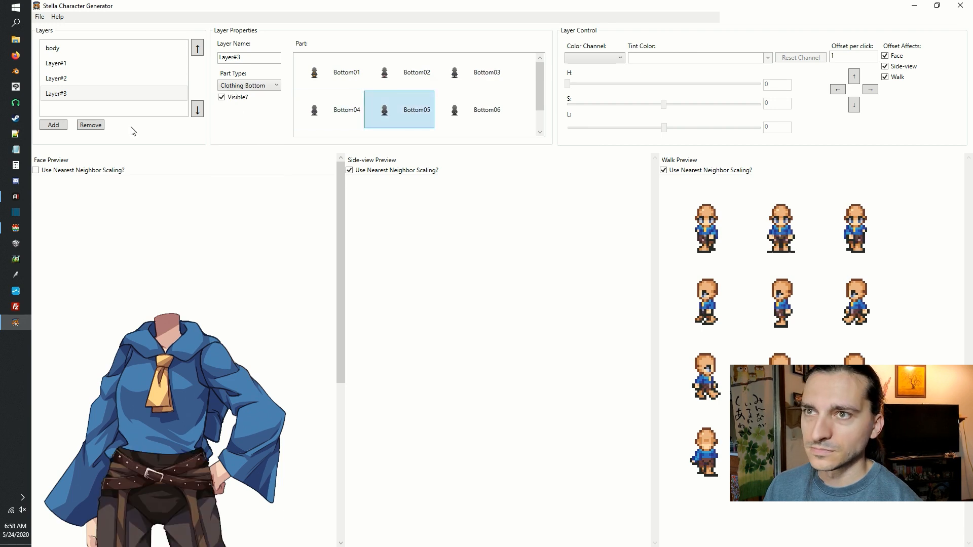
Add Layer#4 with the Rear Hair part type and apply Hair04.
left_click(53, 125)
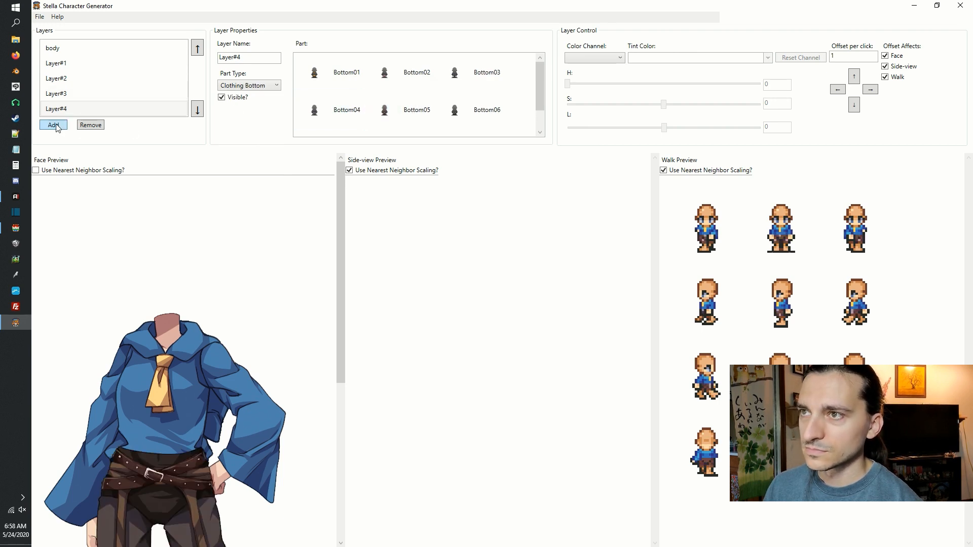
left_click(256, 87)
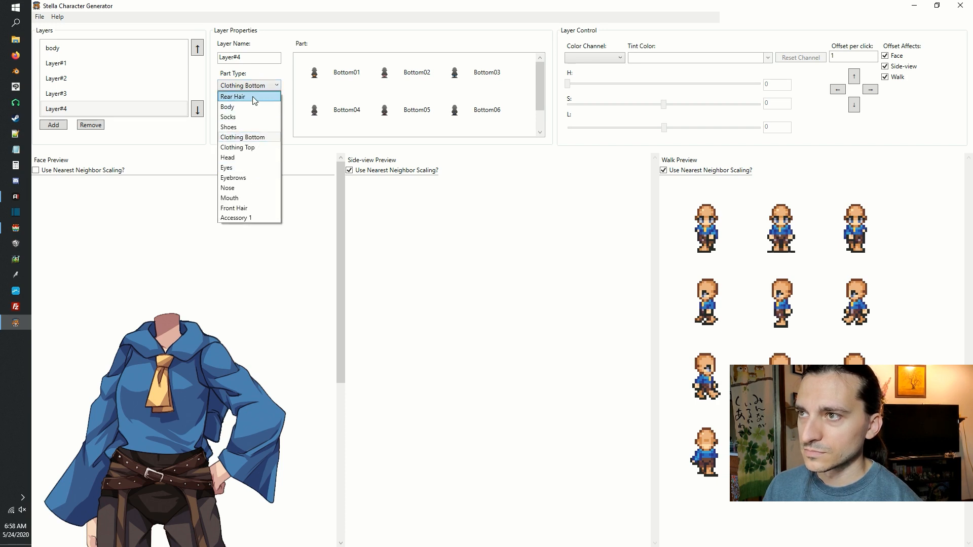
left_click(253, 97)
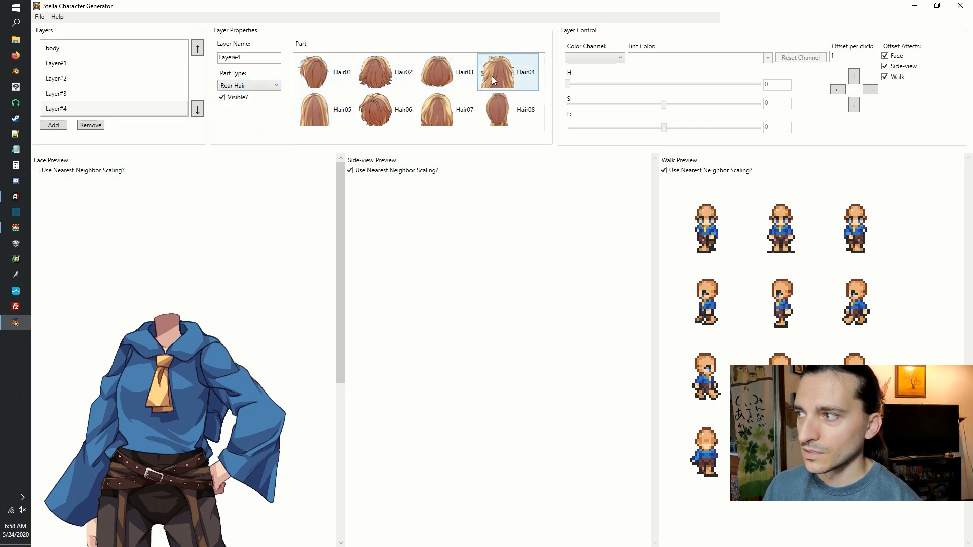
left_click(492, 80)
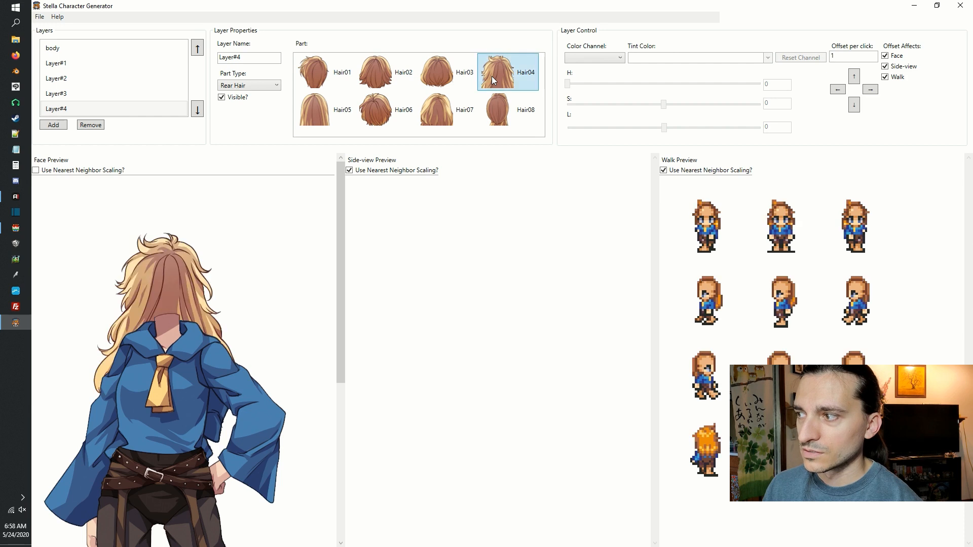
Add Layer#5 with the Front Hair part type and apply Front04.
left_click(52, 126)
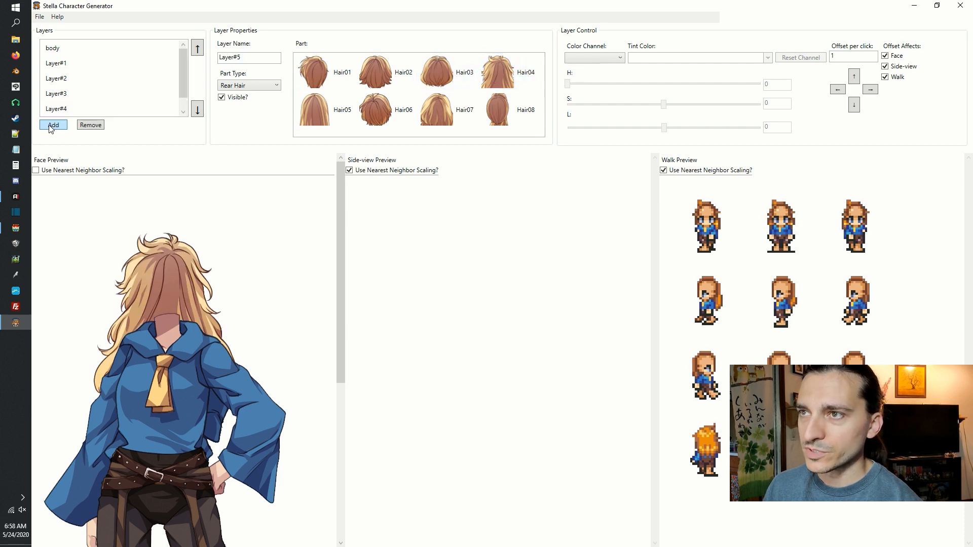
left_click(259, 89)
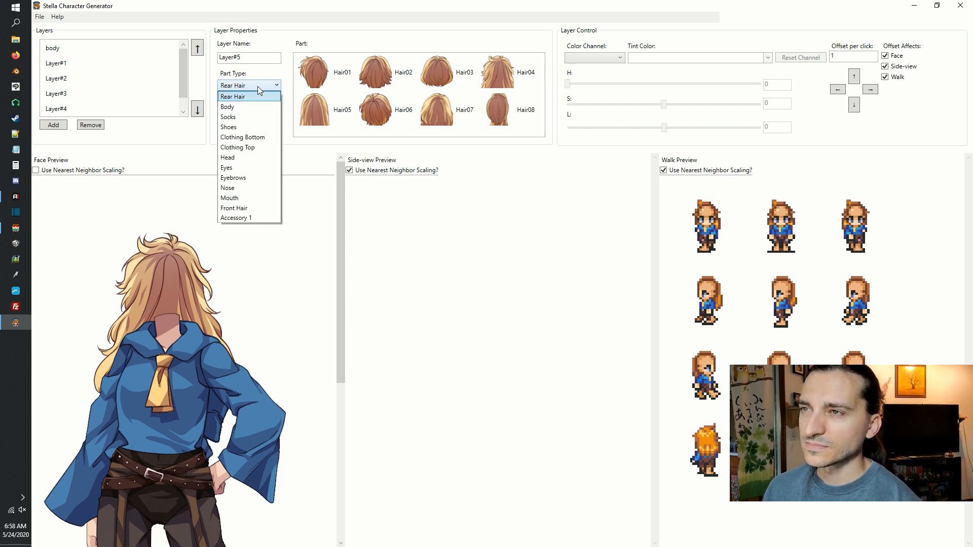
left_click(259, 207)
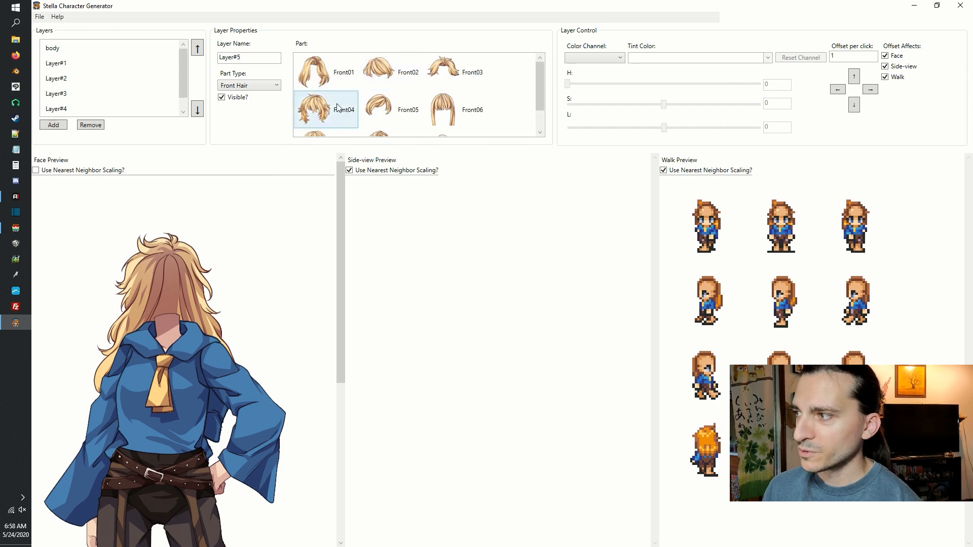
left_click(338, 107)
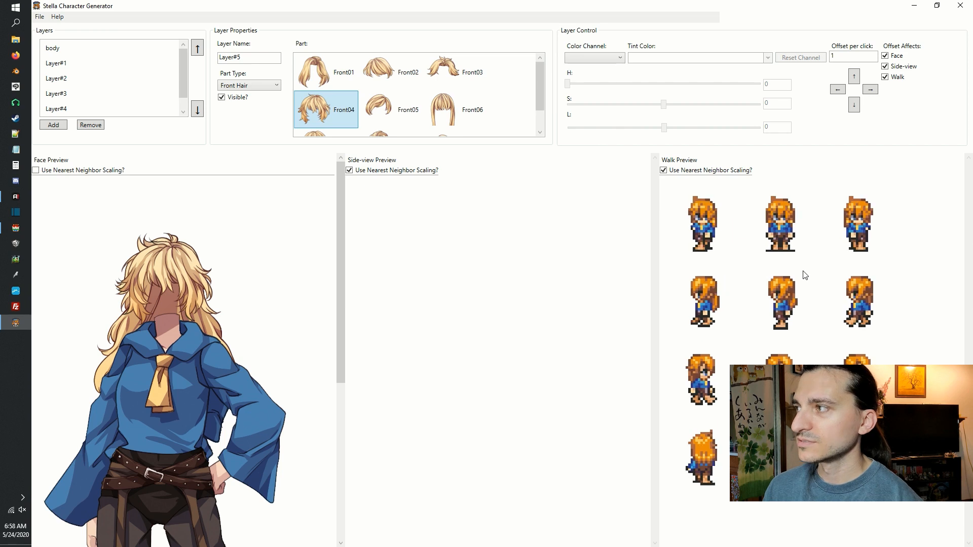
Export the character as a JSON file named chibistella in the project's img/characters folder.
left_click(40, 17)
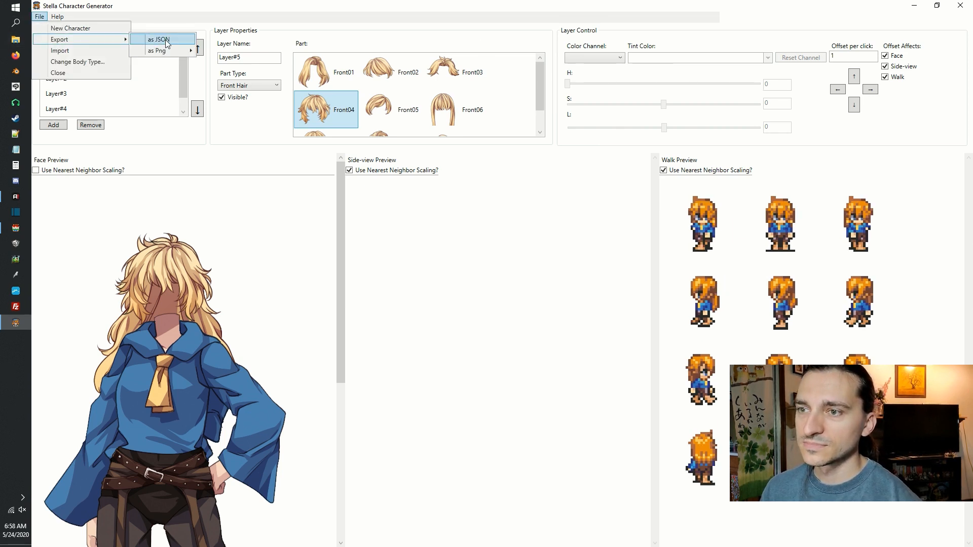
left_click(166, 39)
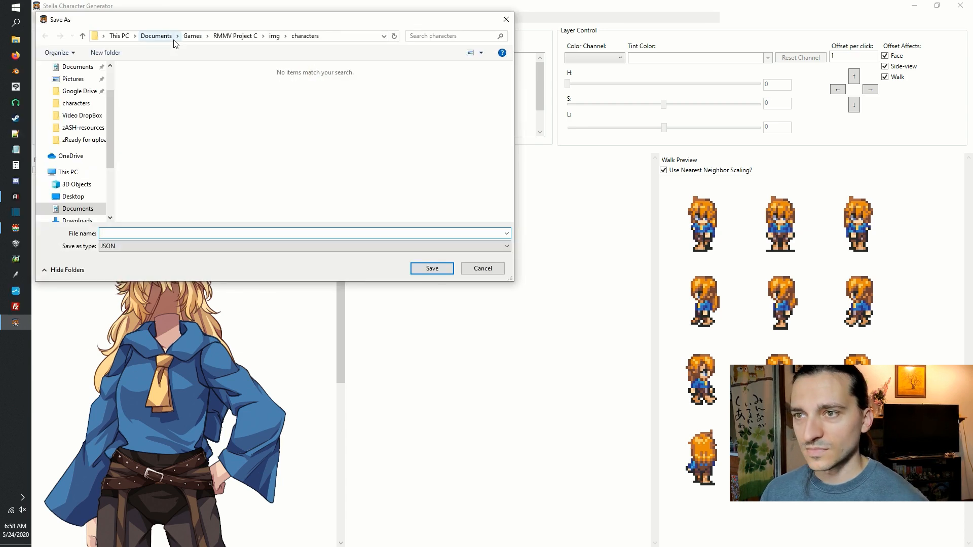
type("chi")
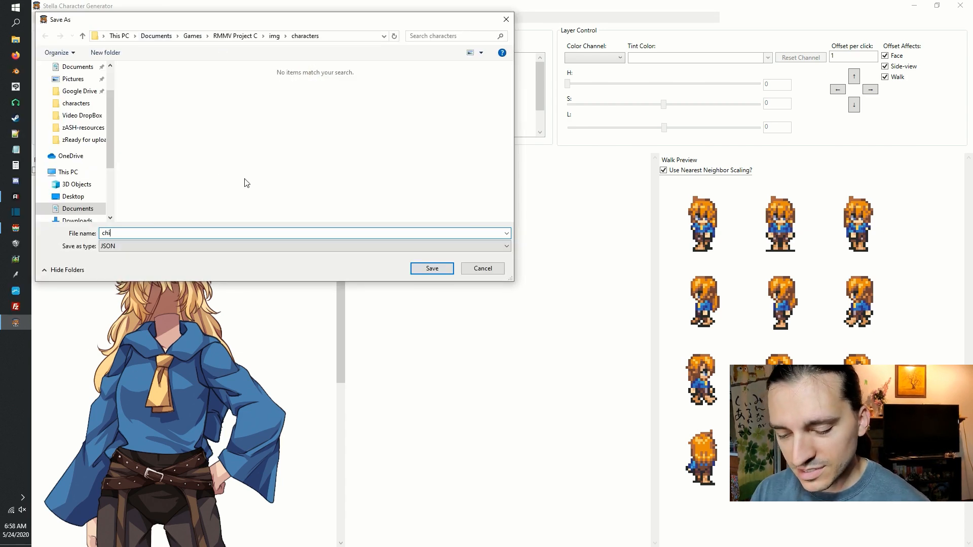
type("bistella")
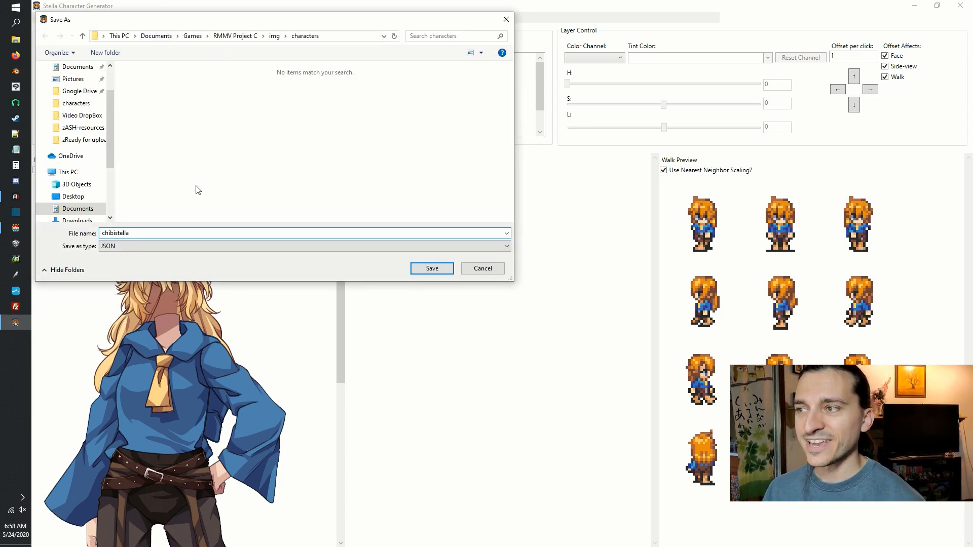
left_click(439, 274)
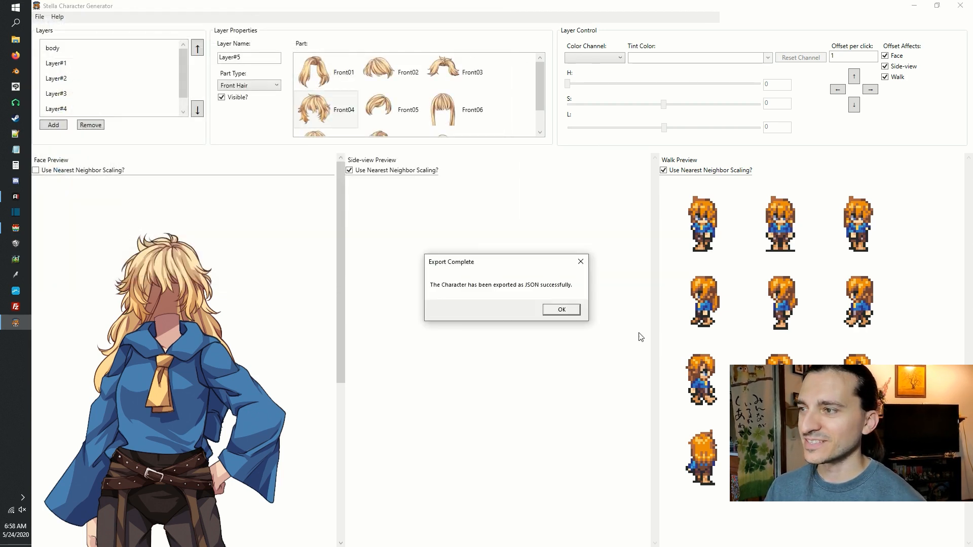
left_click(562, 310)
Export the character's walk sprite sheet as a PNG named chibi stella in the project's img/characters folder.
left_click(40, 17)
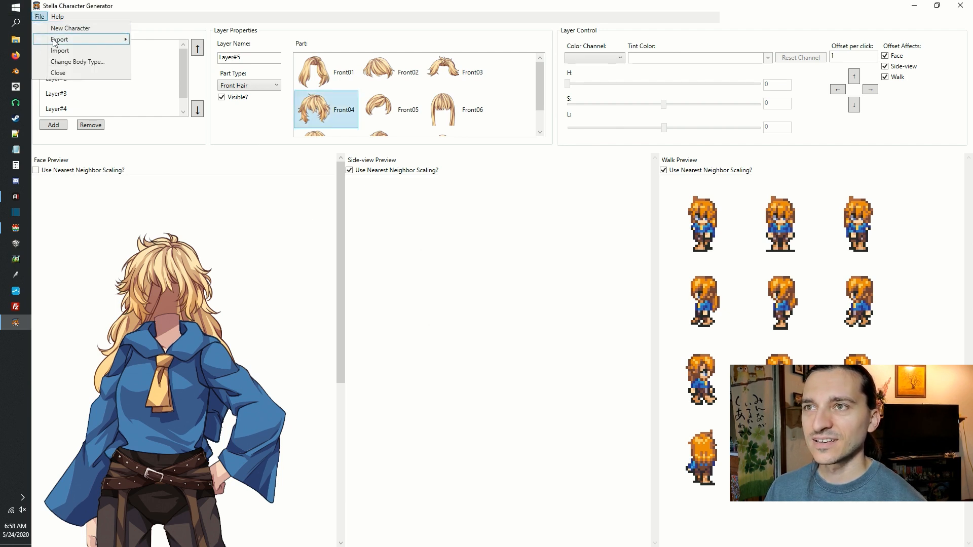
mouse_move(55, 43)
mouse_move(191, 49)
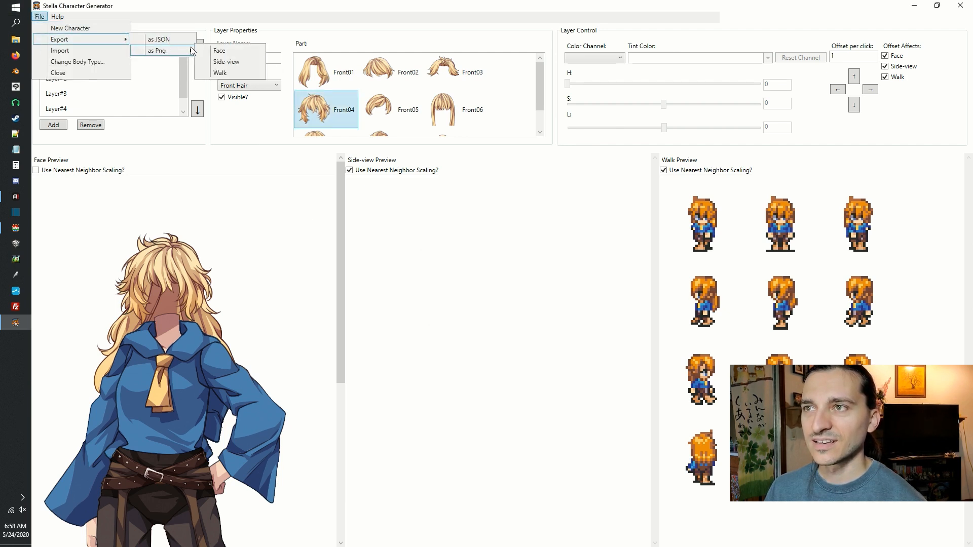
left_click(228, 71)
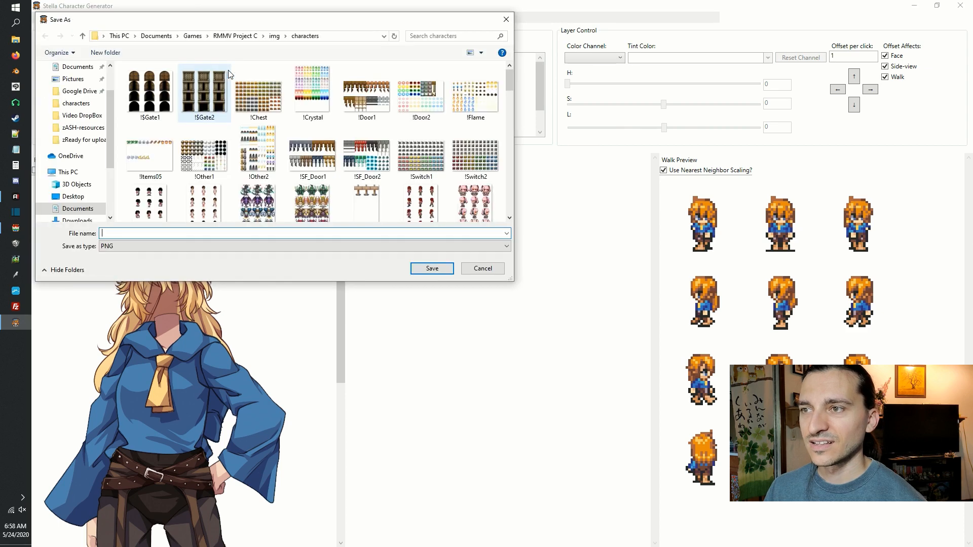
type("c")
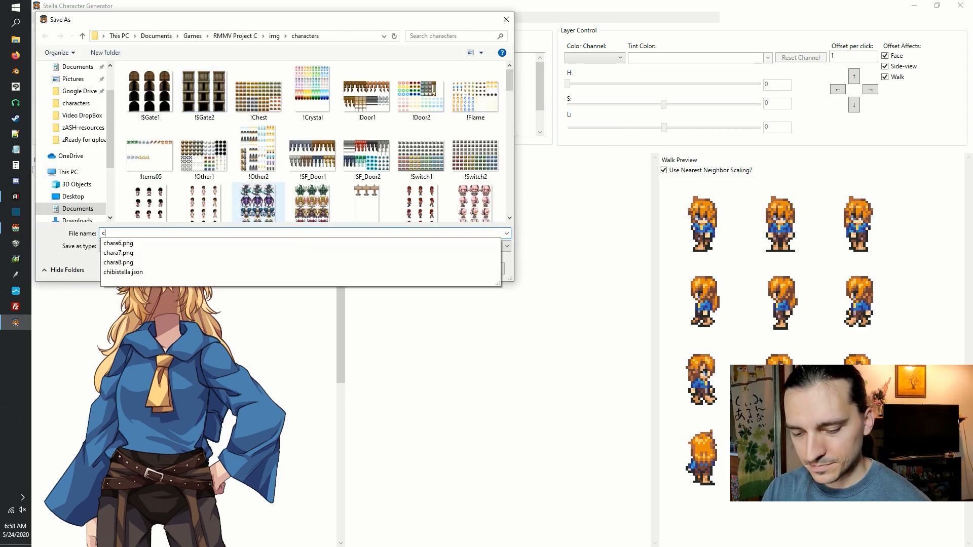
type("hibi stella")
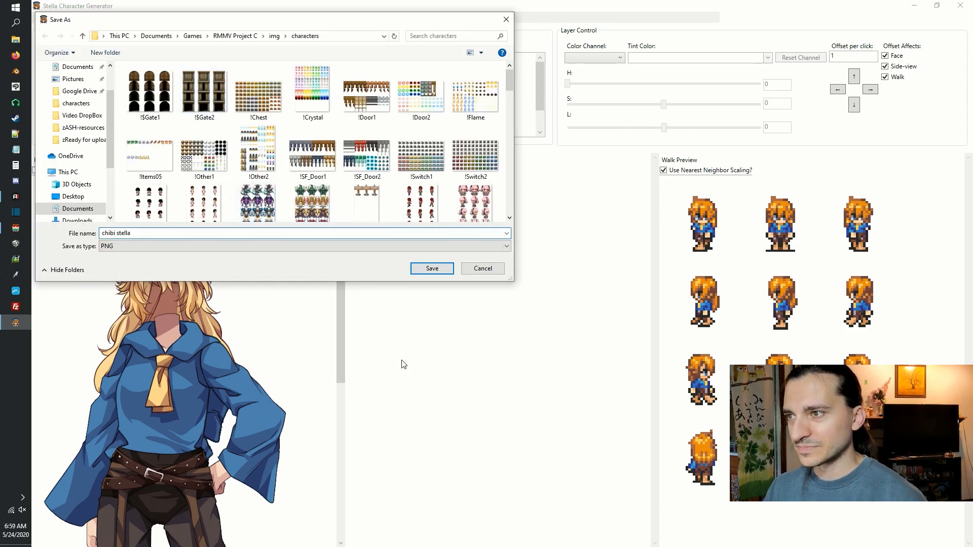
left_click(433, 268)
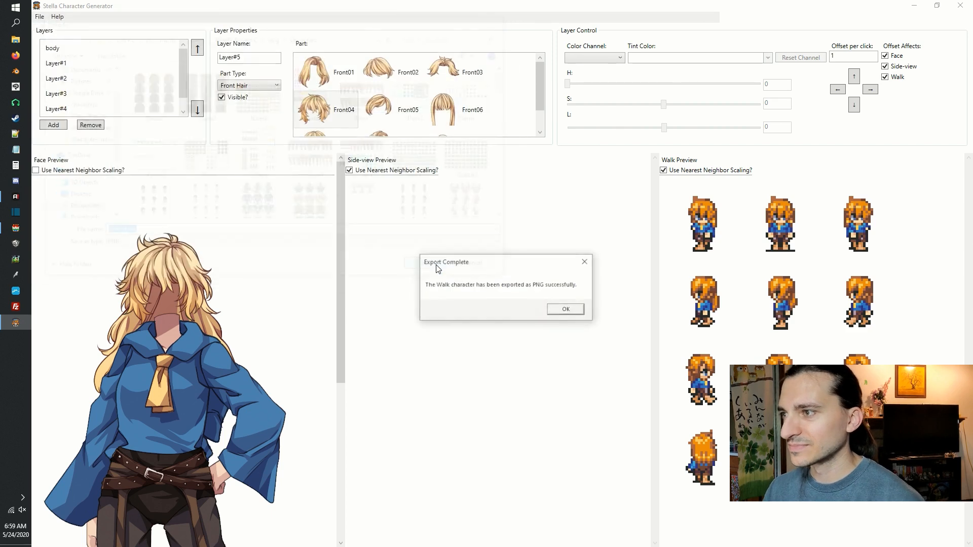
left_click(566, 310)
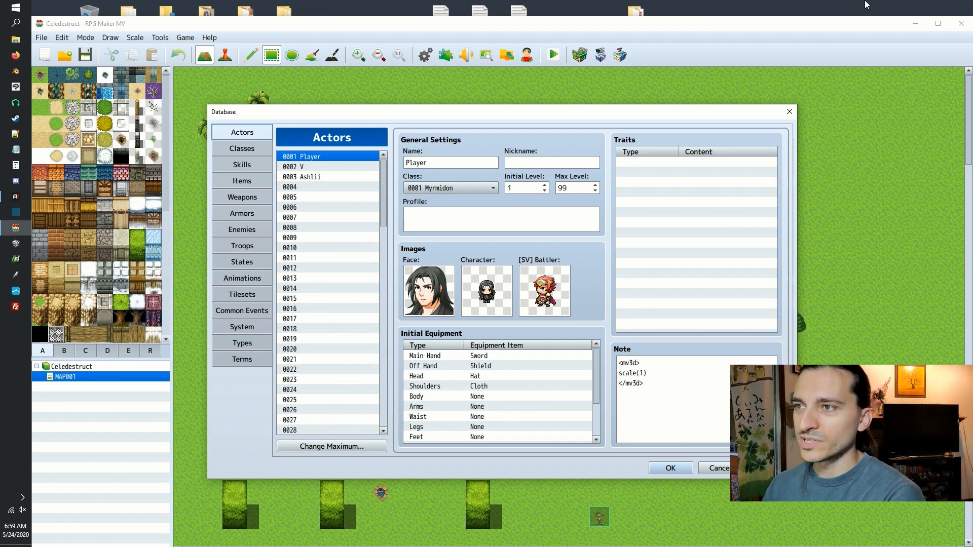
Assign the $stella sprite sheet as the character image of actor 0003 and apply the database changes.
left_click(326, 176)
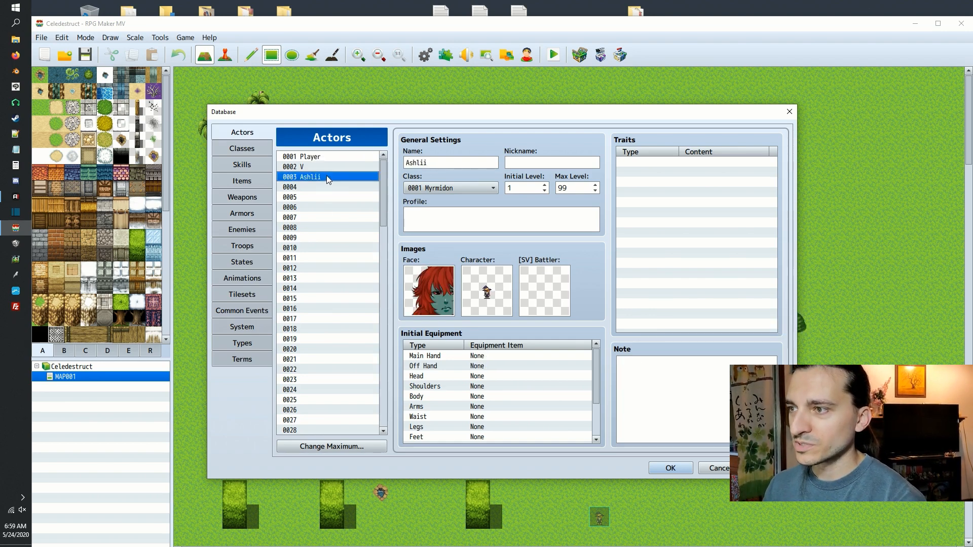
double_click(484, 293)
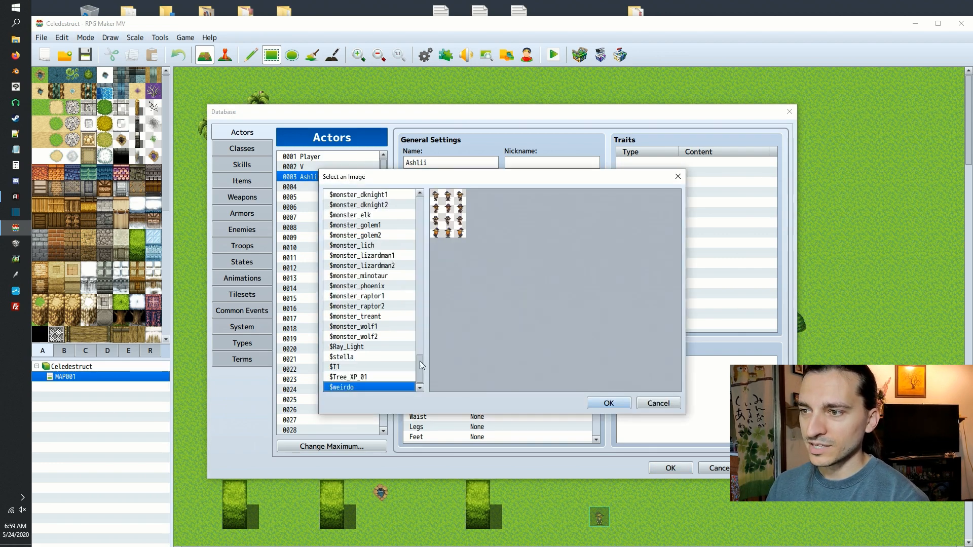
left_click(393, 358)
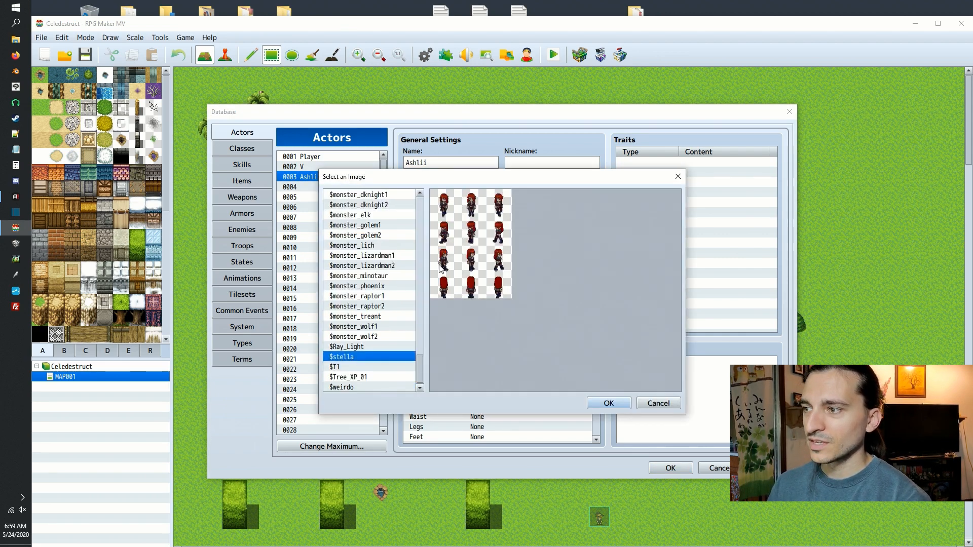
left_click(608, 404)
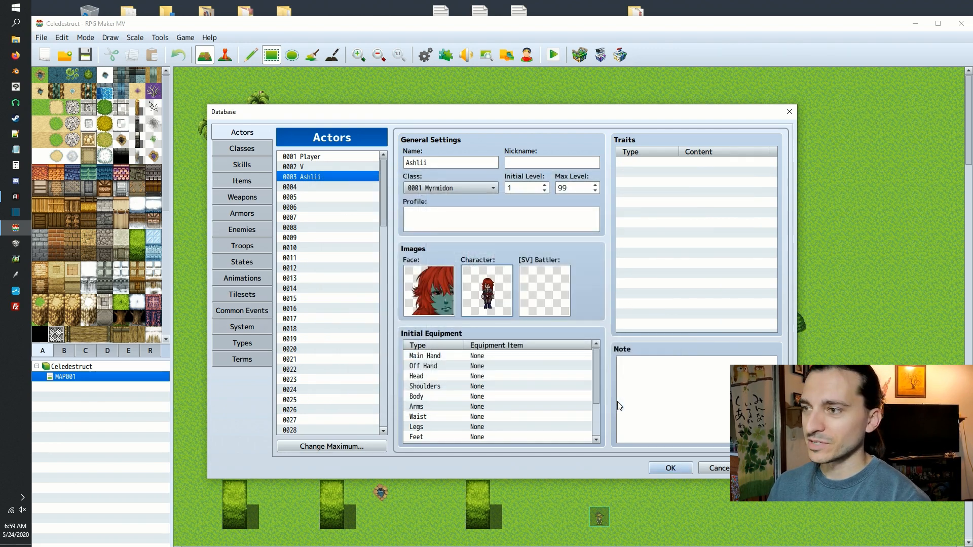
double_click(427, 283)
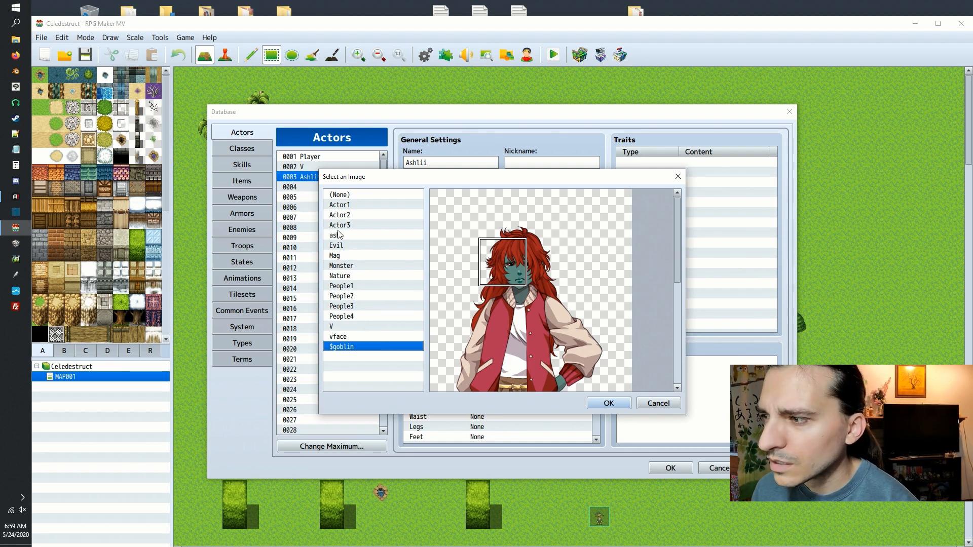
left_click(652, 404)
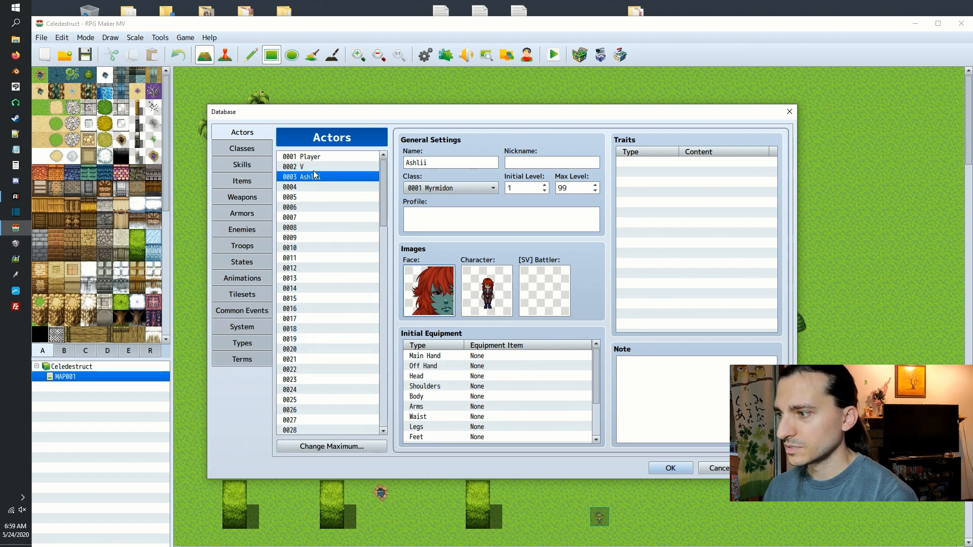
left_click(671, 469)
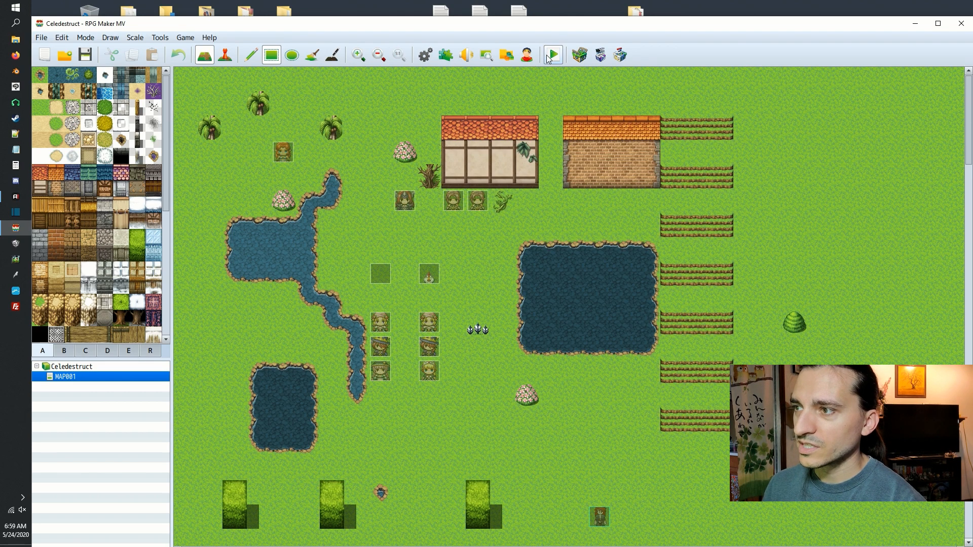
Start a playtest of the project and maximize the game window.
left_click(549, 57)
left_click(469, 314)
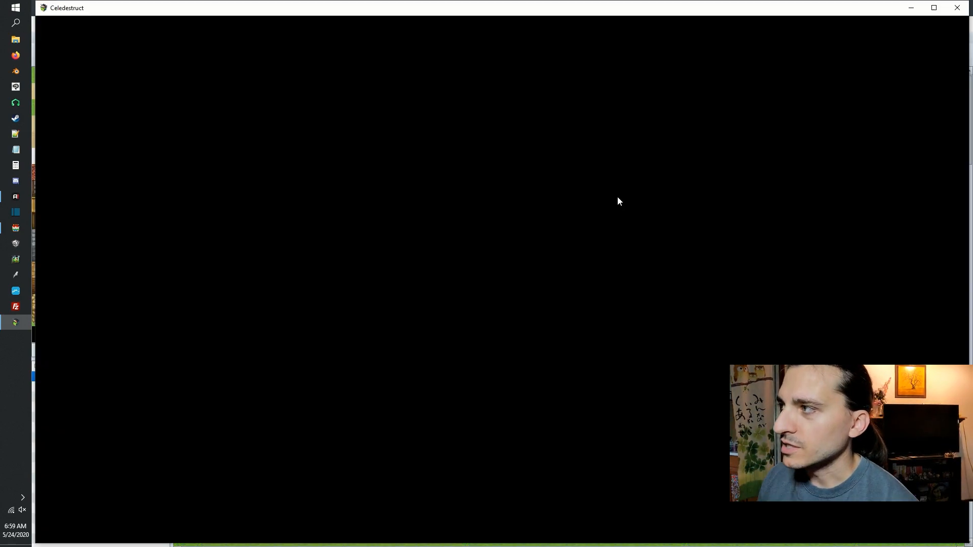
left_click(935, 8)
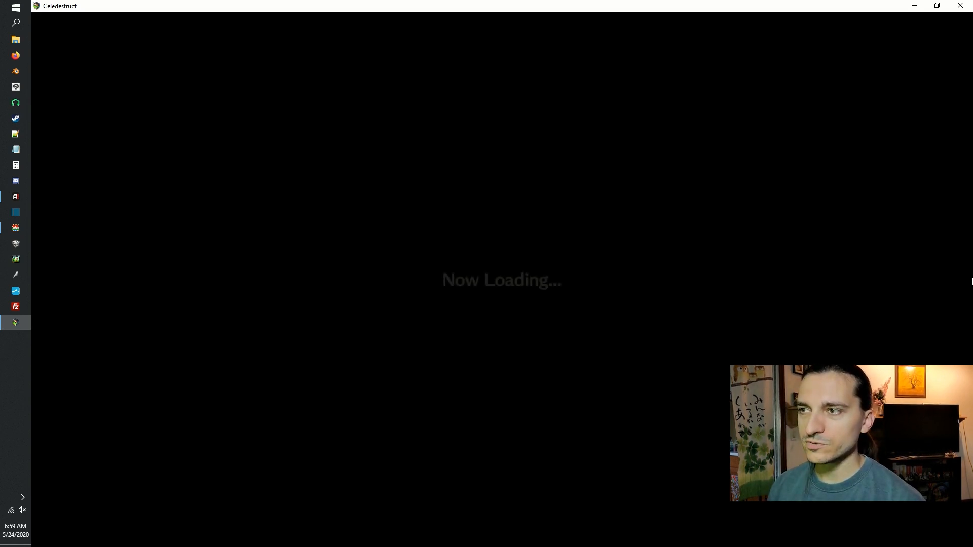
Walk the red-haired actor around the grass and rotate the camera to examine its front, back and side sprites.
key("Up")
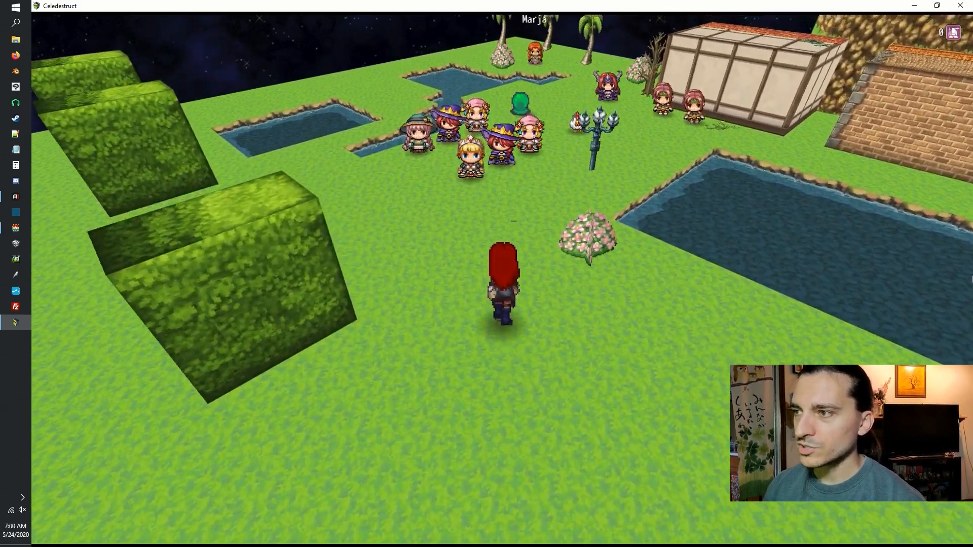
key("Down")
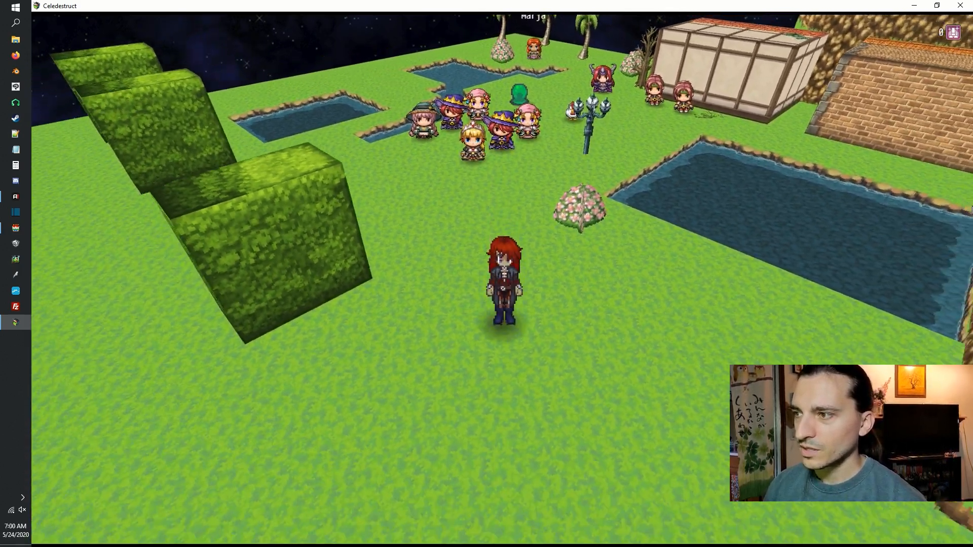
key("e")
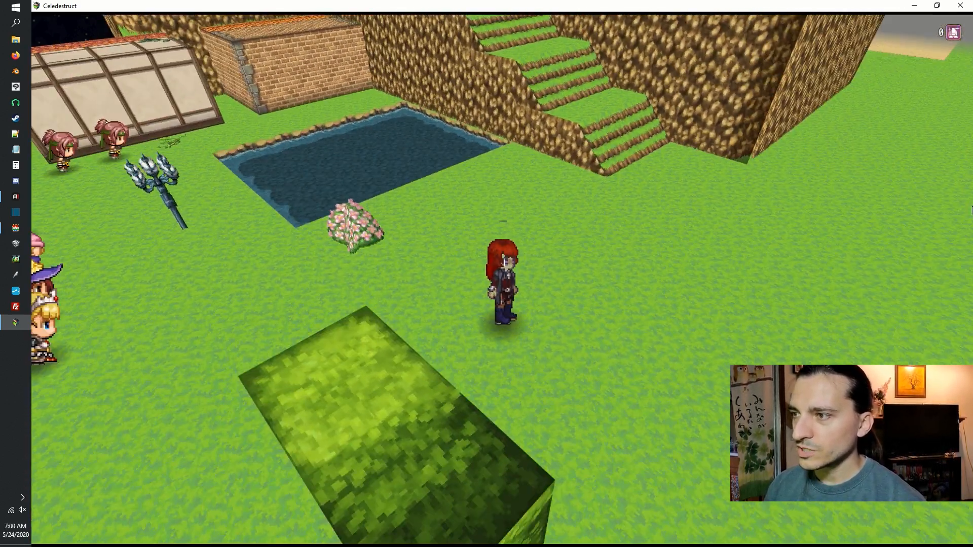
key("q")
key("Down")
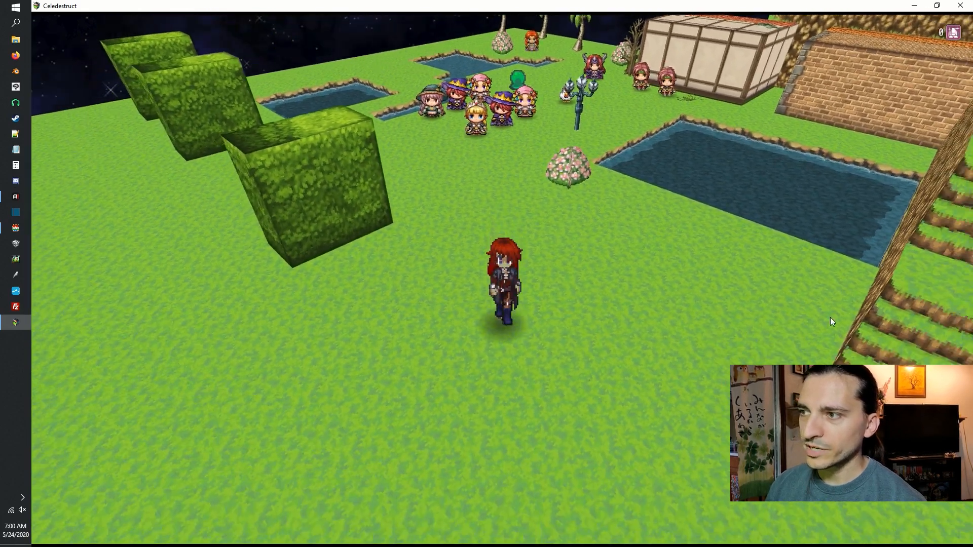
key("Down")
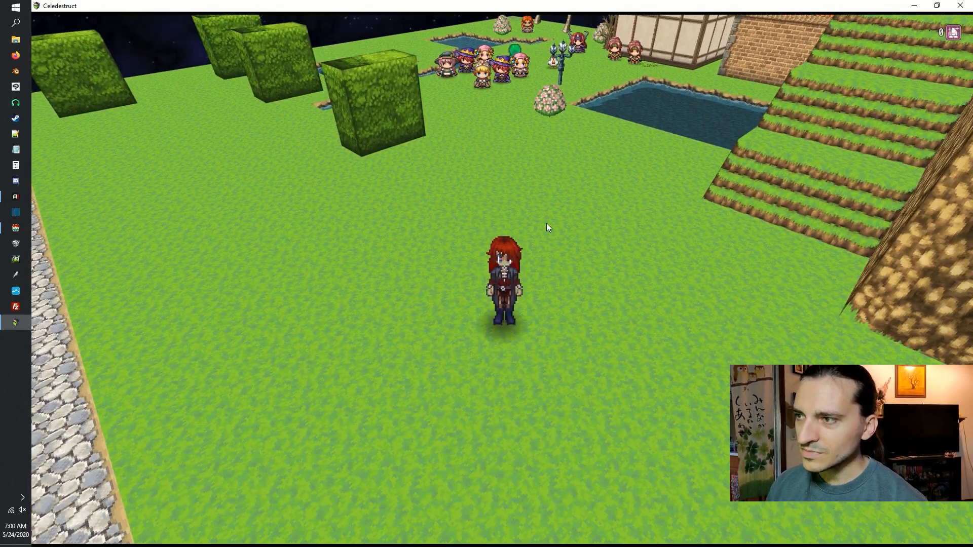
key("Down")
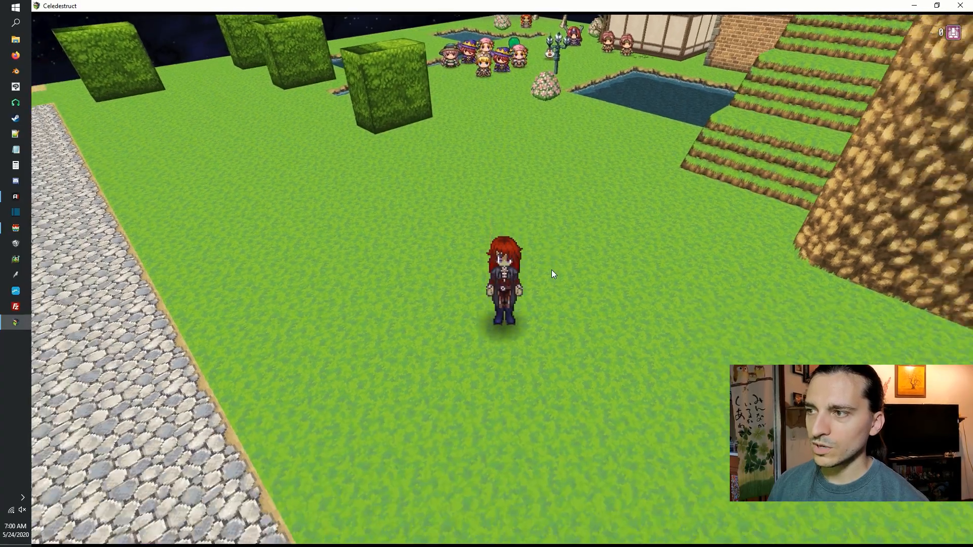
Walk the actor between the cobblestone paving and the hedge blocks to check its walking animation in every direction.
key("Up")
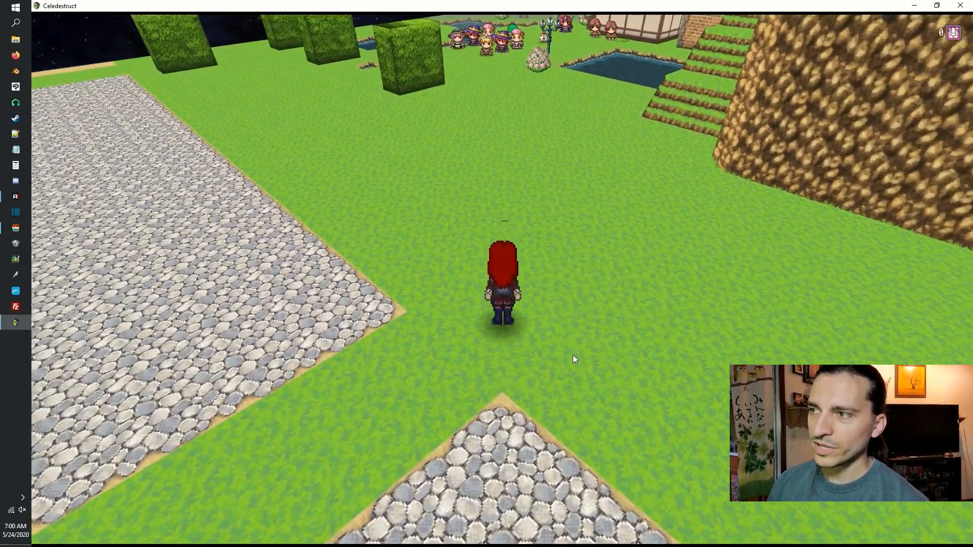
key("Up")
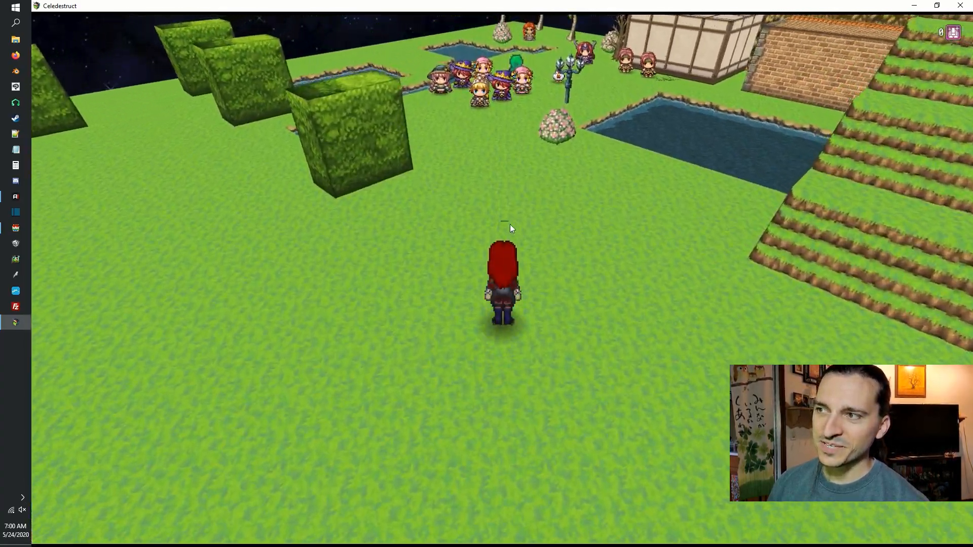
key("Up")
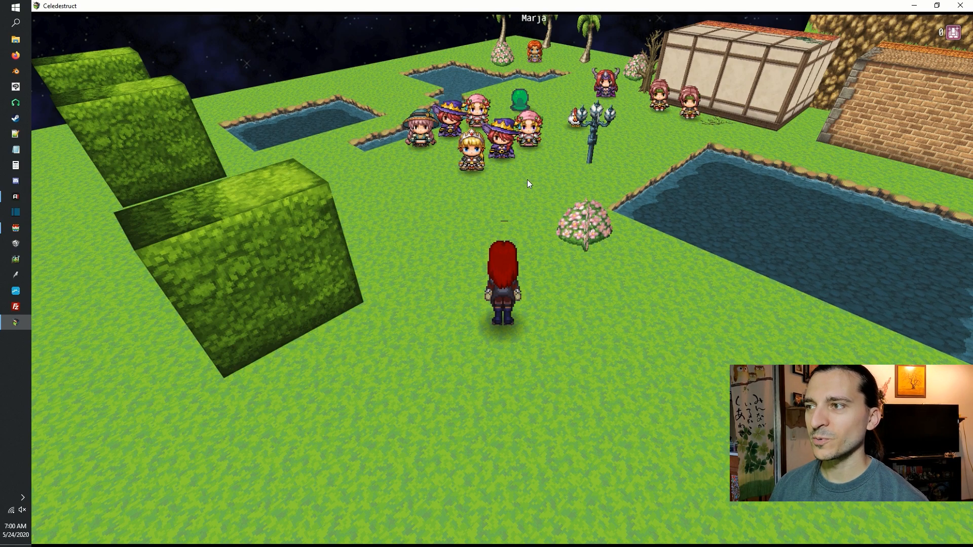
key("Down")
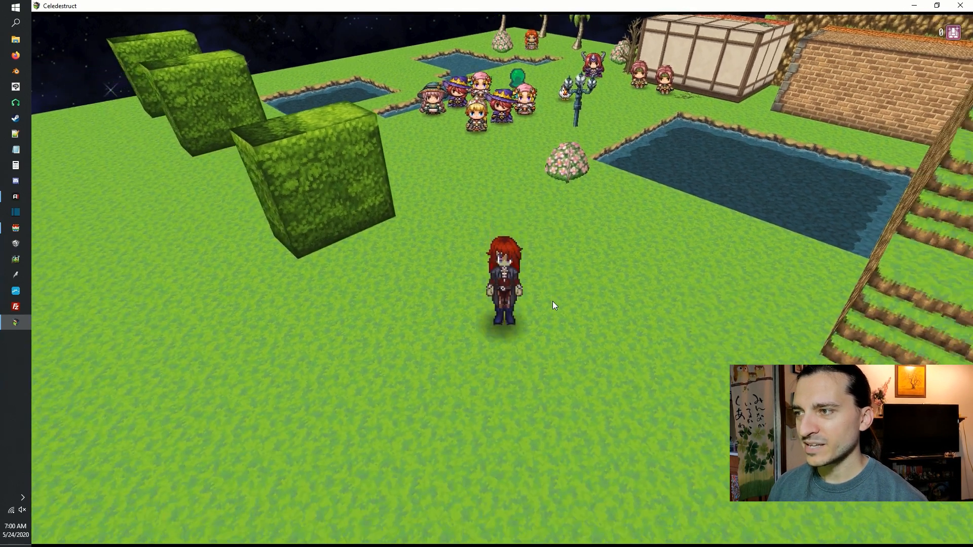
key("Left")
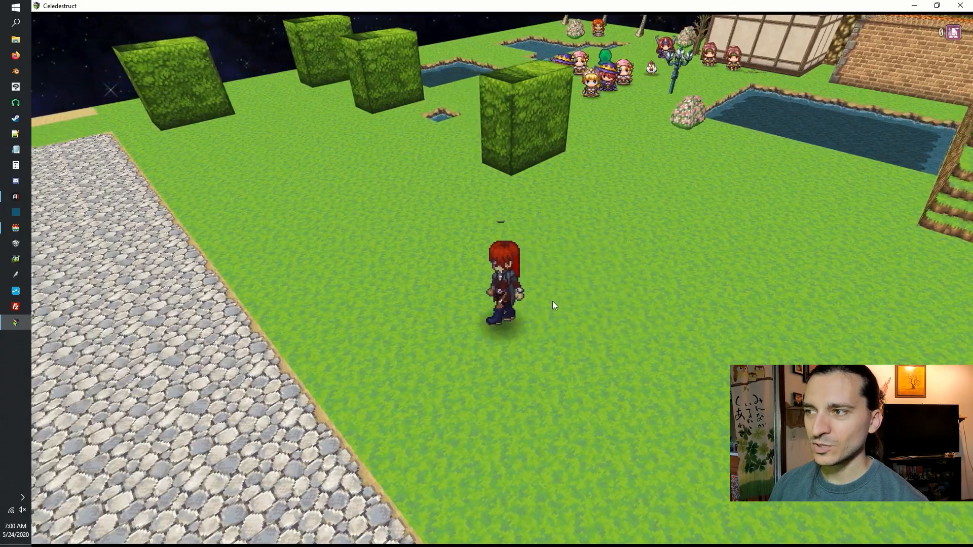
key("Up")
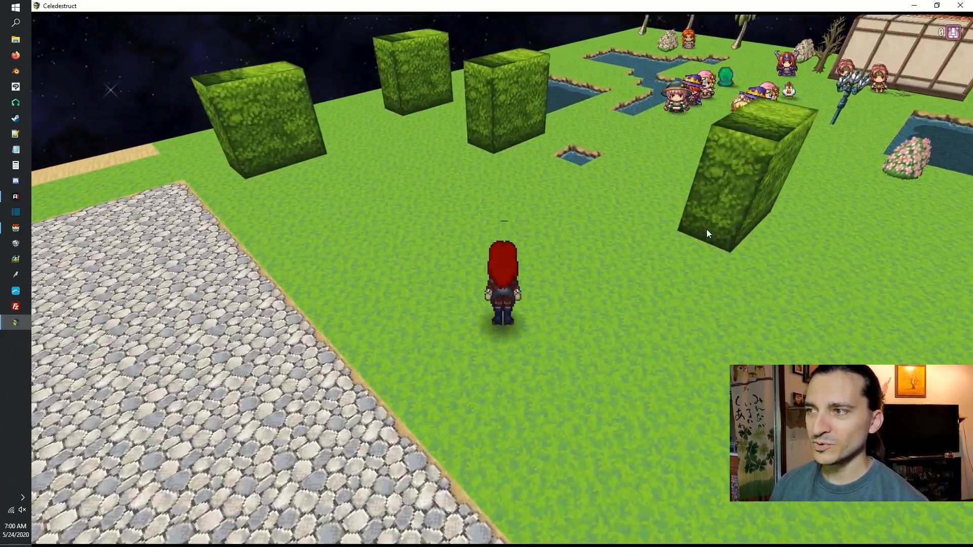
key("Right")
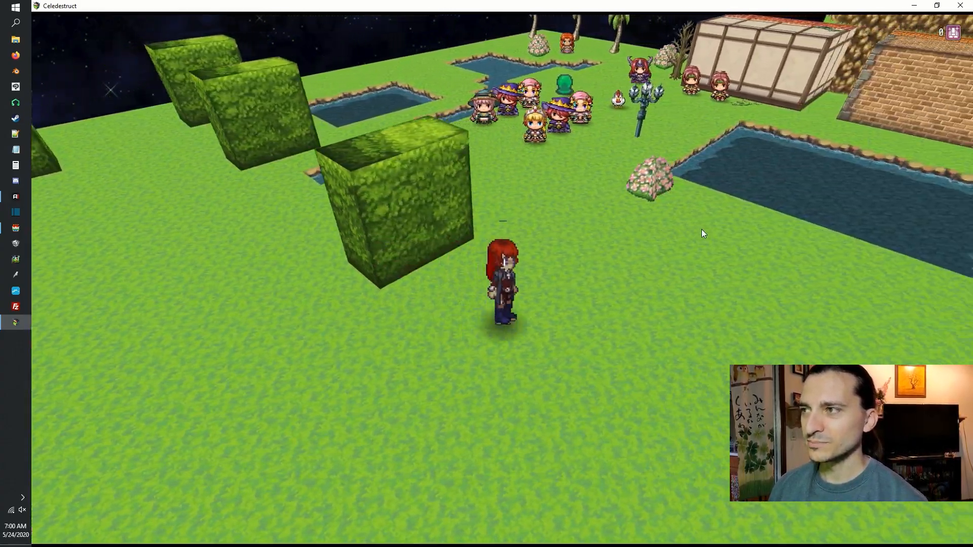
Bring the actor up to the group of characters near the ponds to compare their proportions, and walk back toward the hedges.
key("Up")
key("Right")
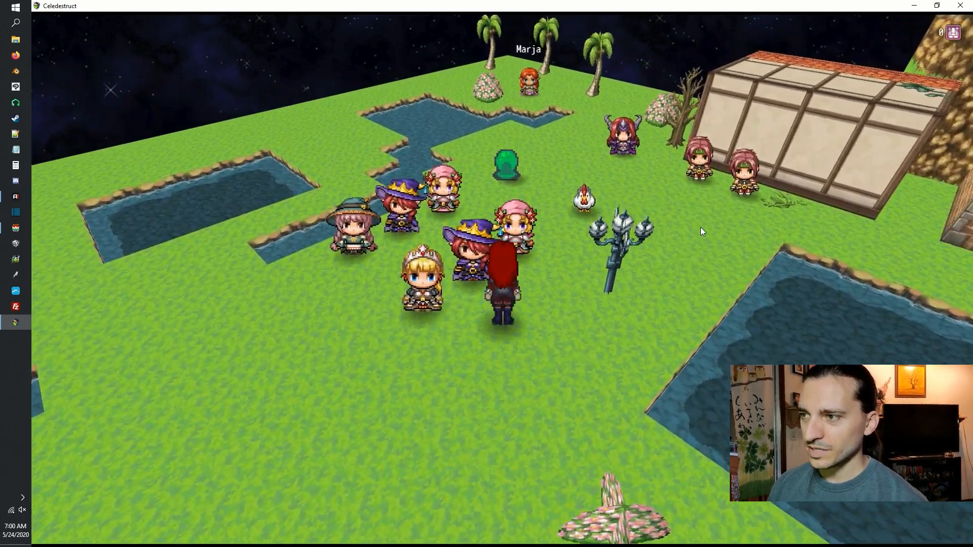
key("Down")
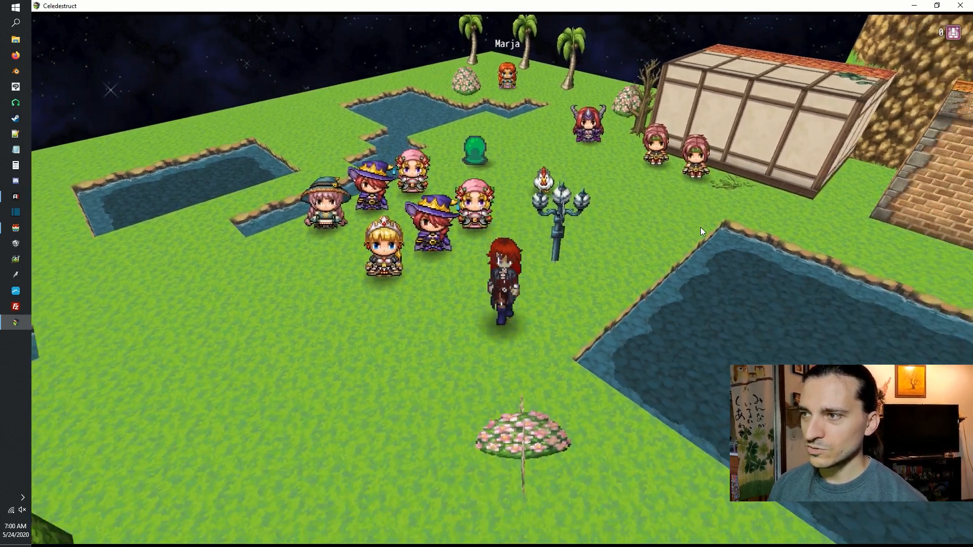
key("Left")
key("Down")
key("Right")
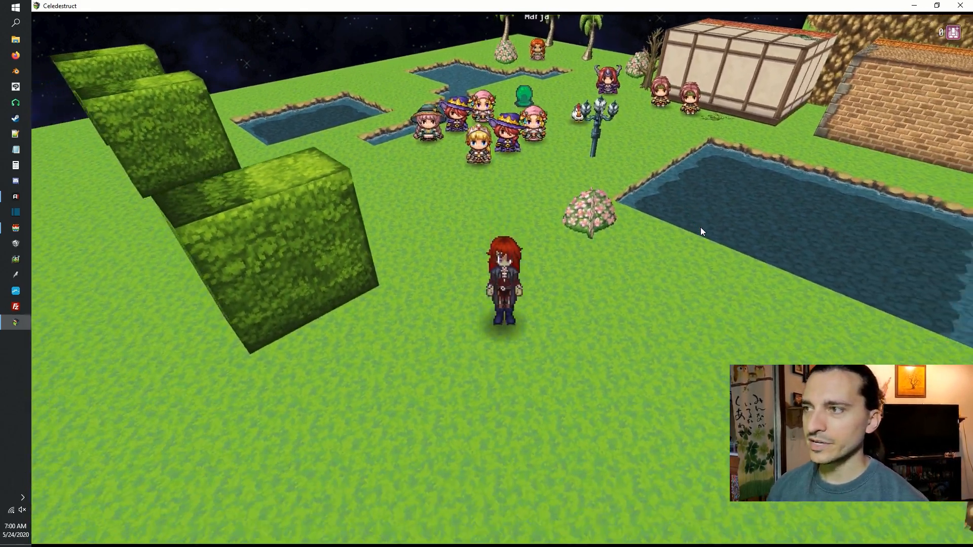
Walk the actor up the grassy stairs to the top of the cliff, rotating the camera to check the sprite on raised terrain.
key("Right")
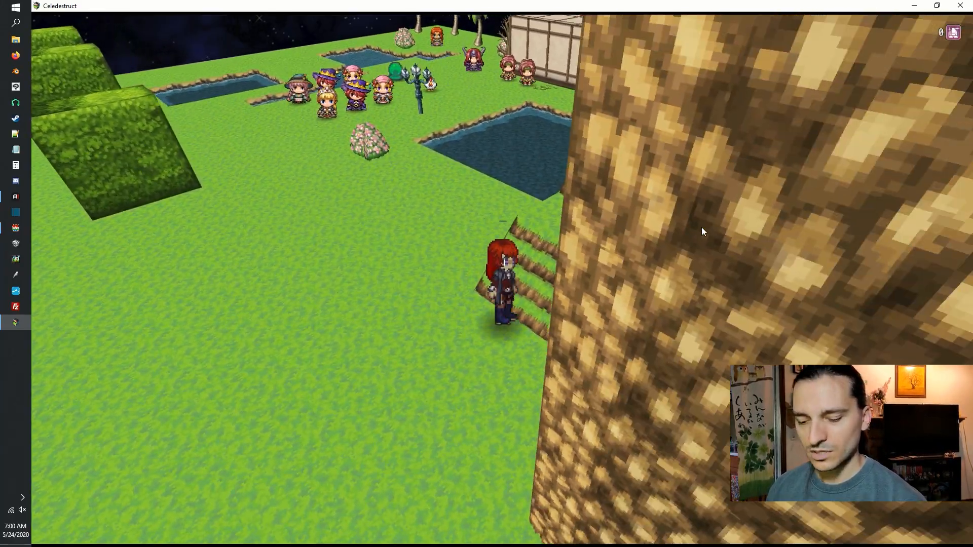
key("q")
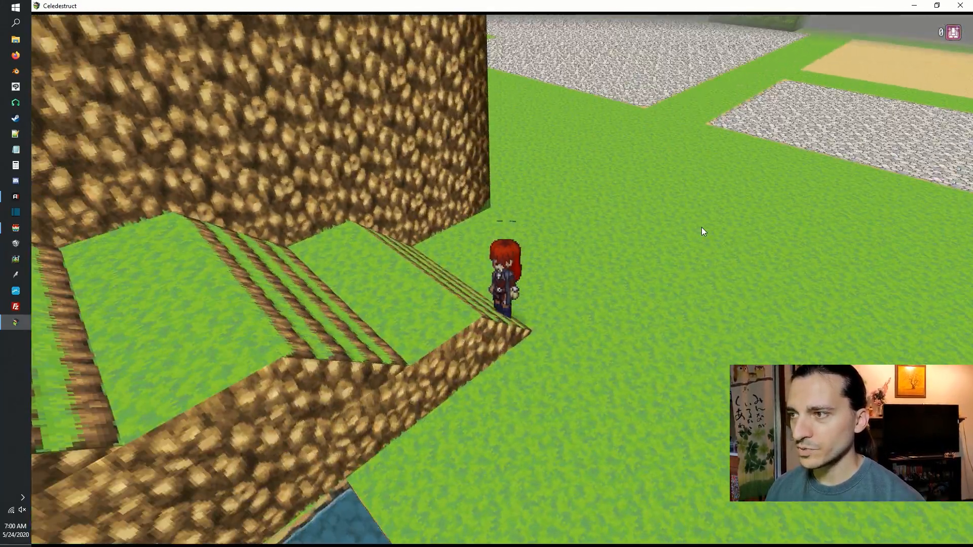
key("Left")
key("a")
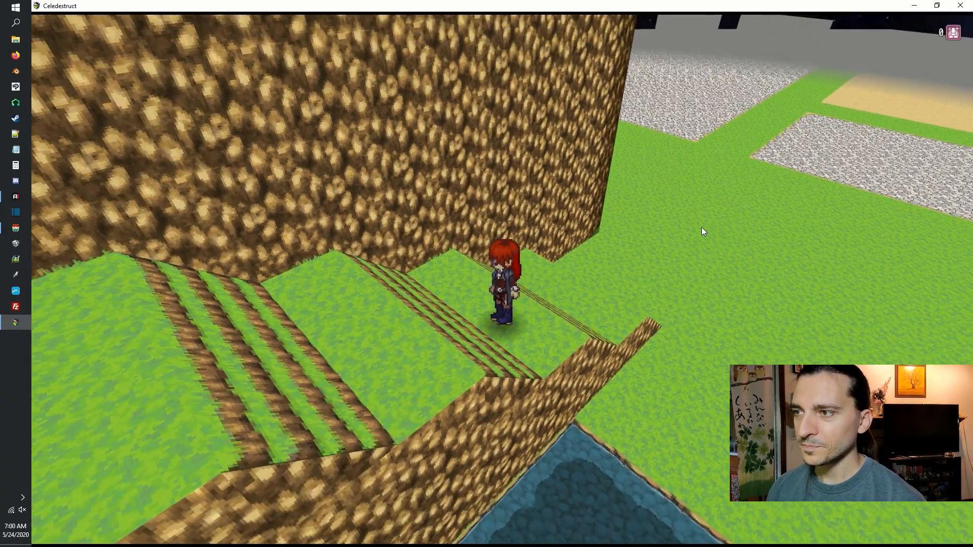
key("q")
key("a")
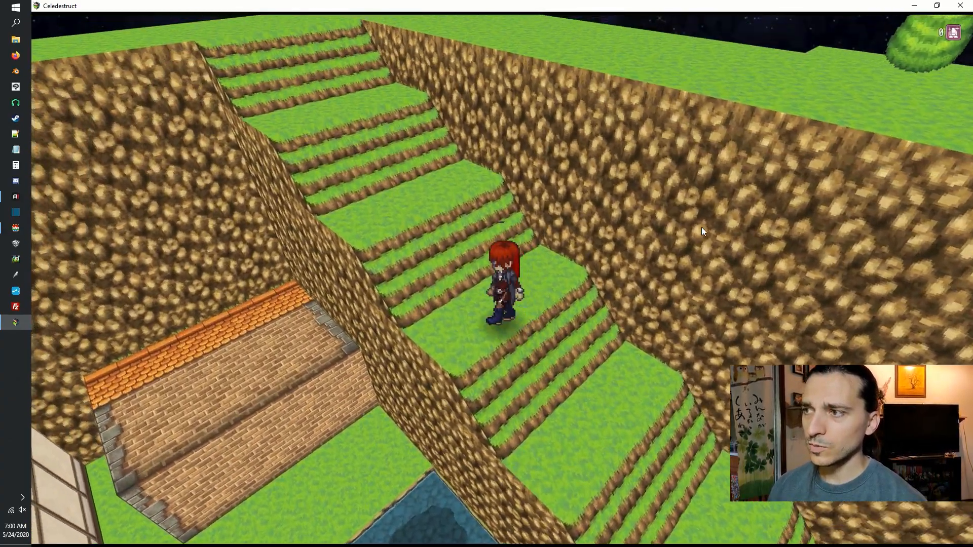
key("a")
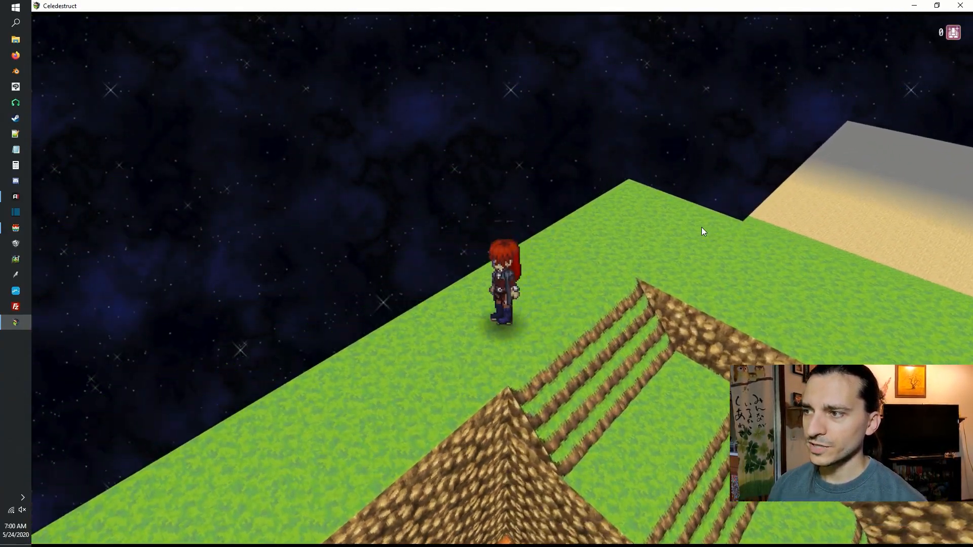
key("s")
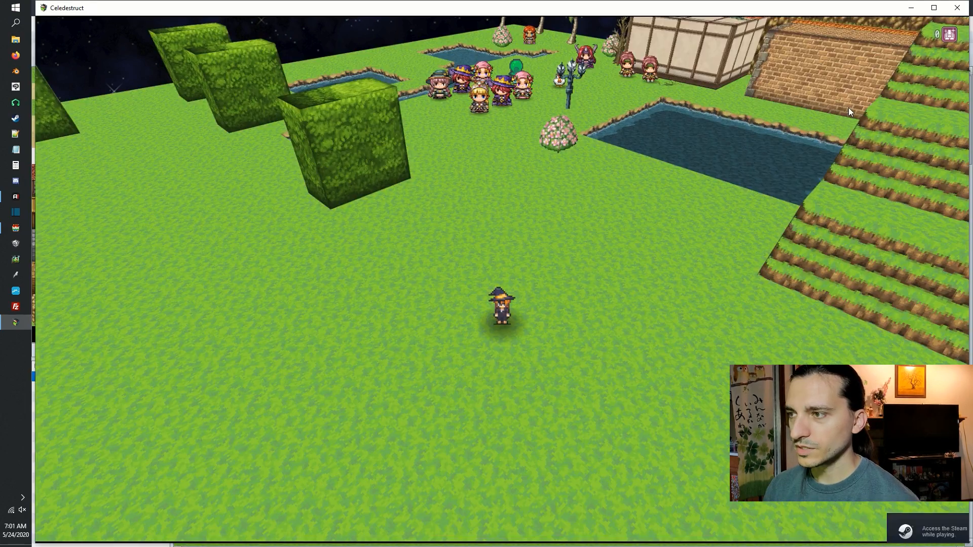
key("s")
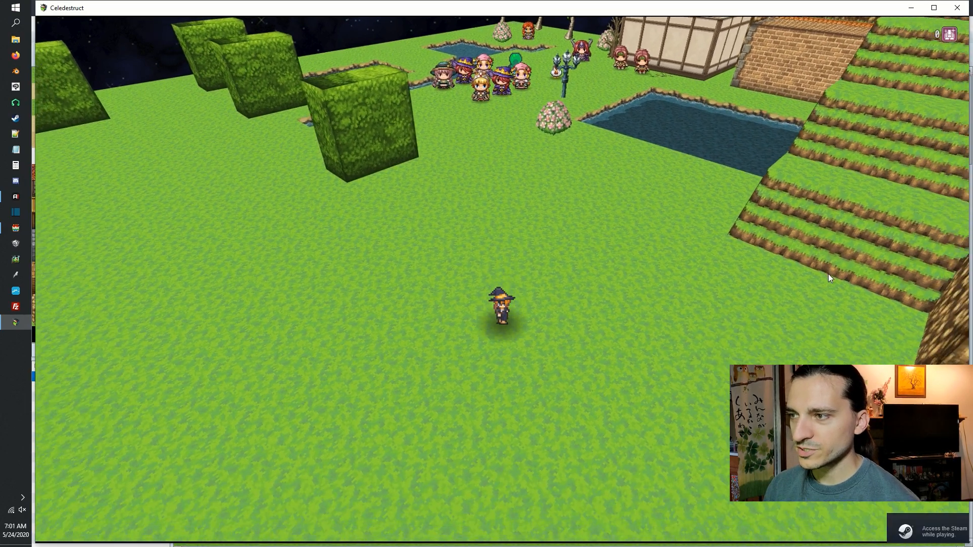
Walk the small witch-hat actor up to the group of characters near the ponds to compare its size with theirs.
key("a")
key("w")
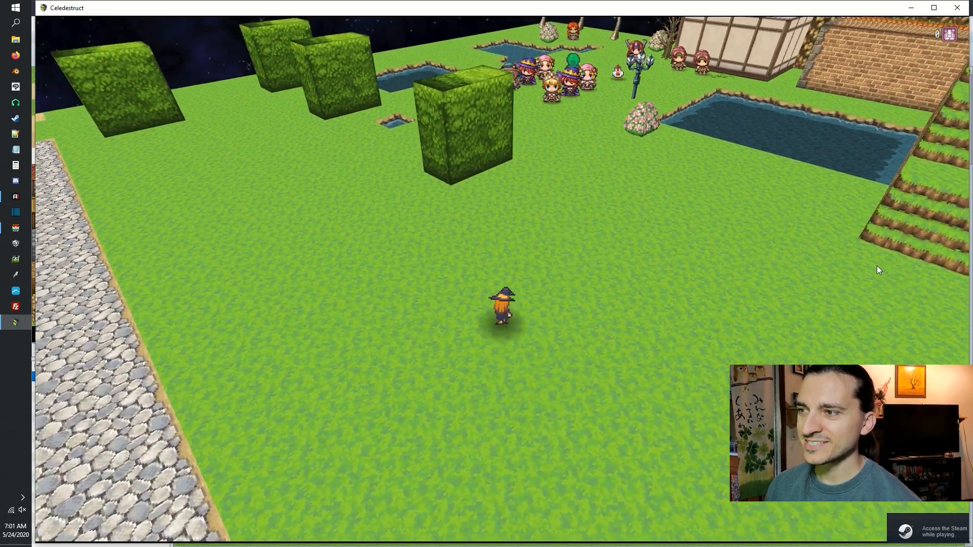
key("w")
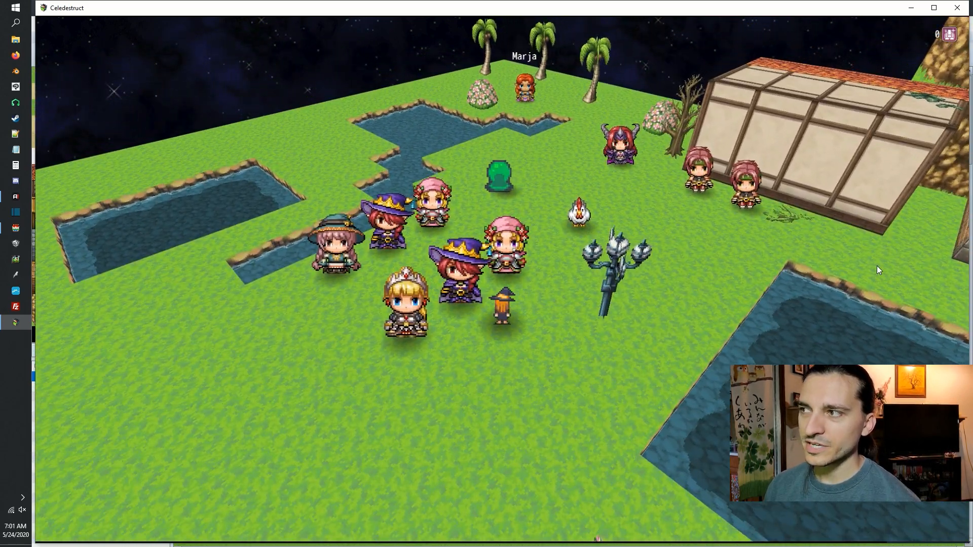
key("s")
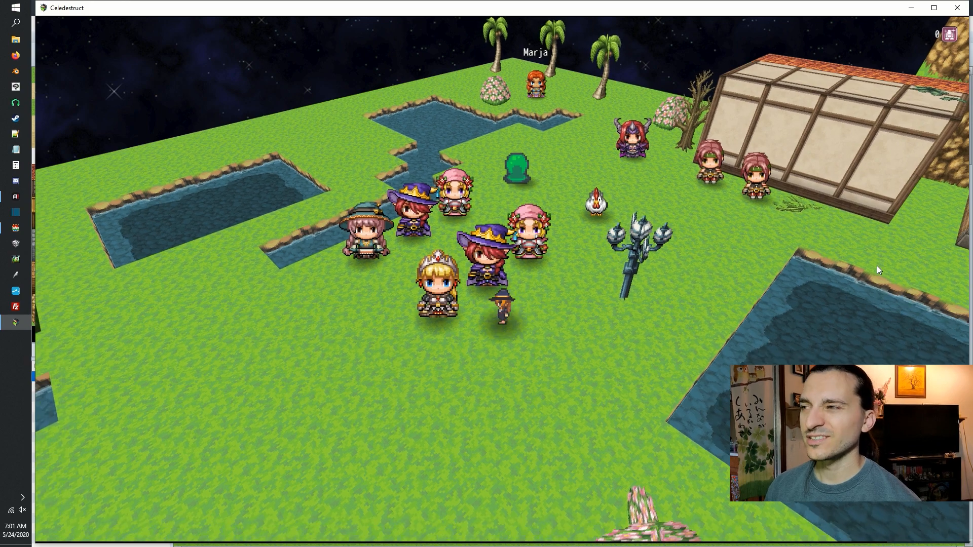
Walk the small witch-hat actor around in front of the crowned blonde character to compare their sizes.
key("a")
key("a")
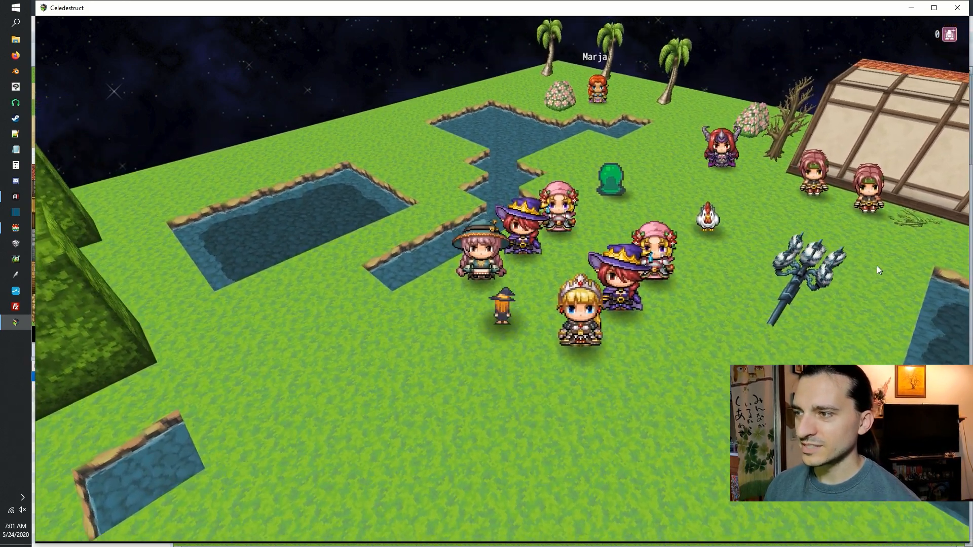
key("d")
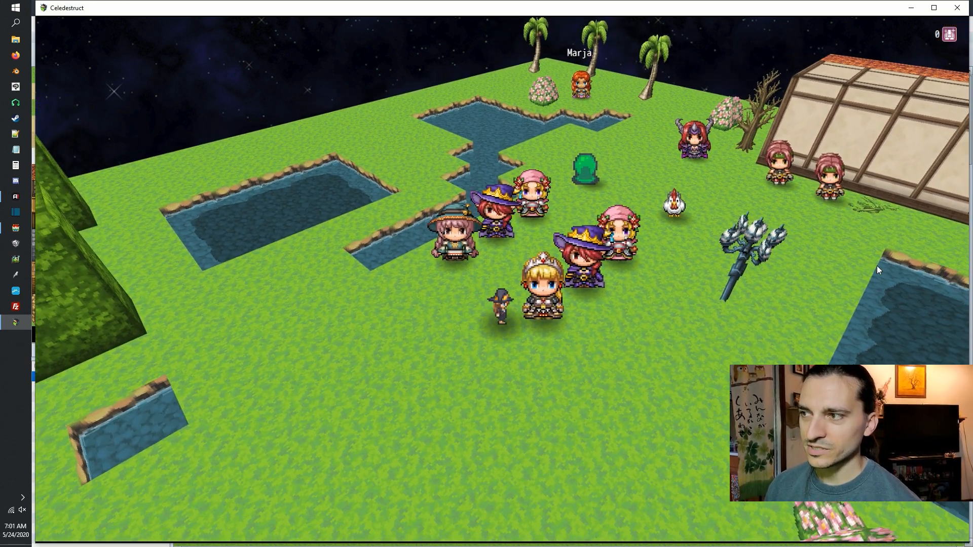
key("a")
key("w")
key("s")
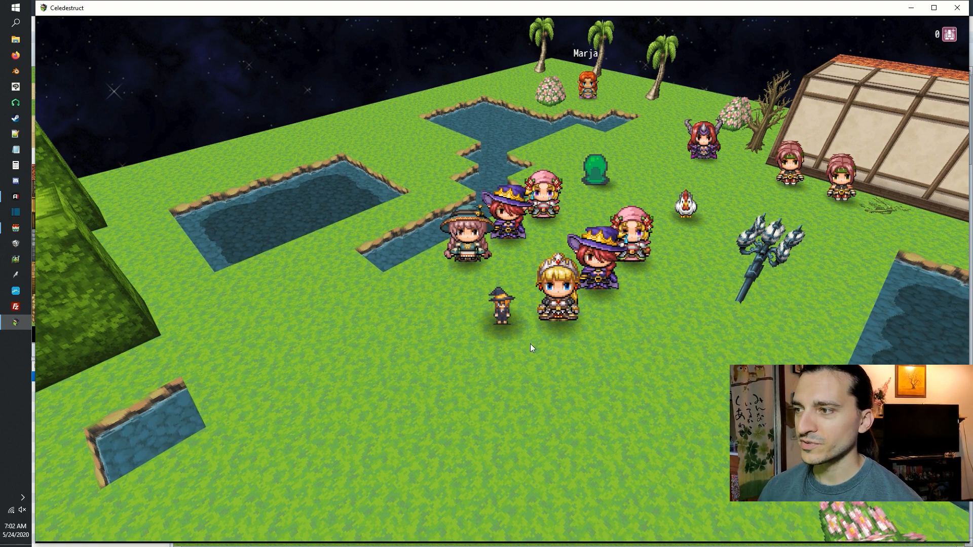
key("Left")
key("Up")
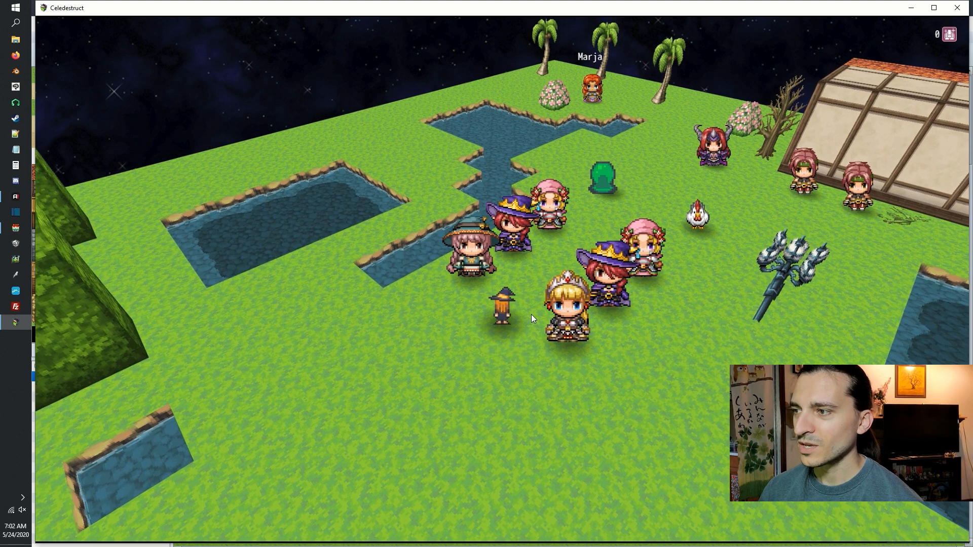
Walk the actor behind the nearest hedge block and around the small square pond to check the sprite beside scenery.
key("Right")
key("Down")
key("Down")
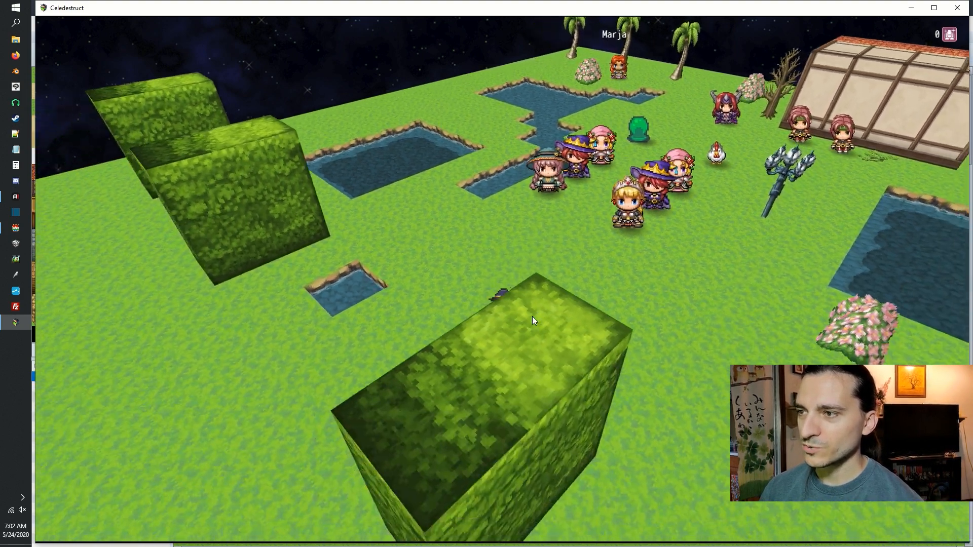
key("Left")
key("Down")
key("Up")
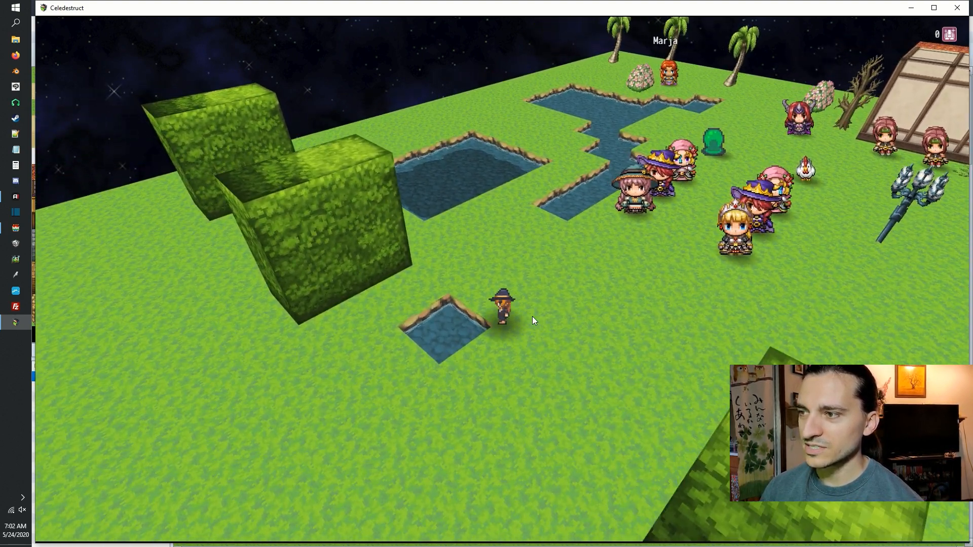
key("Down")
key("Left")
key("Right")
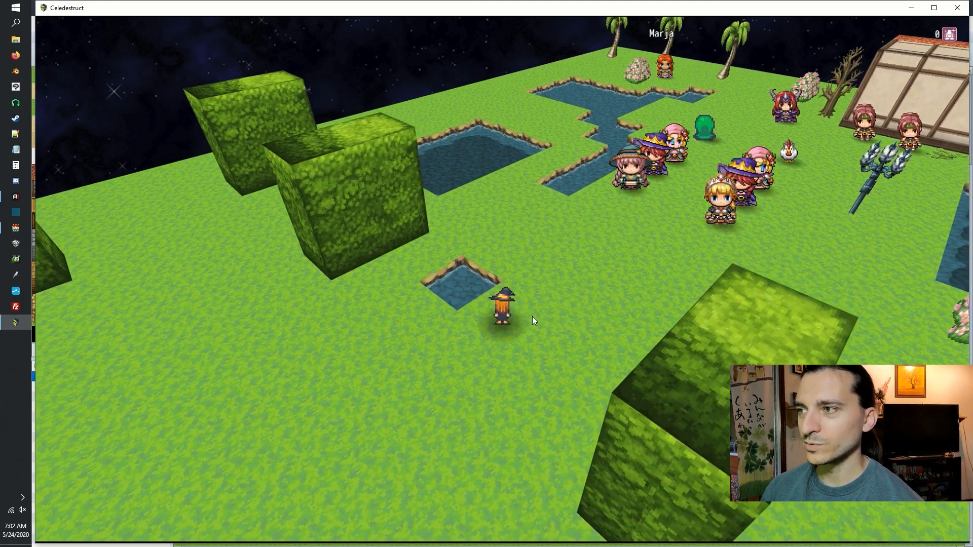
Walk the actor past the flowering bush and along the large pond's edge toward the two pink-haired characters.
key("Down")
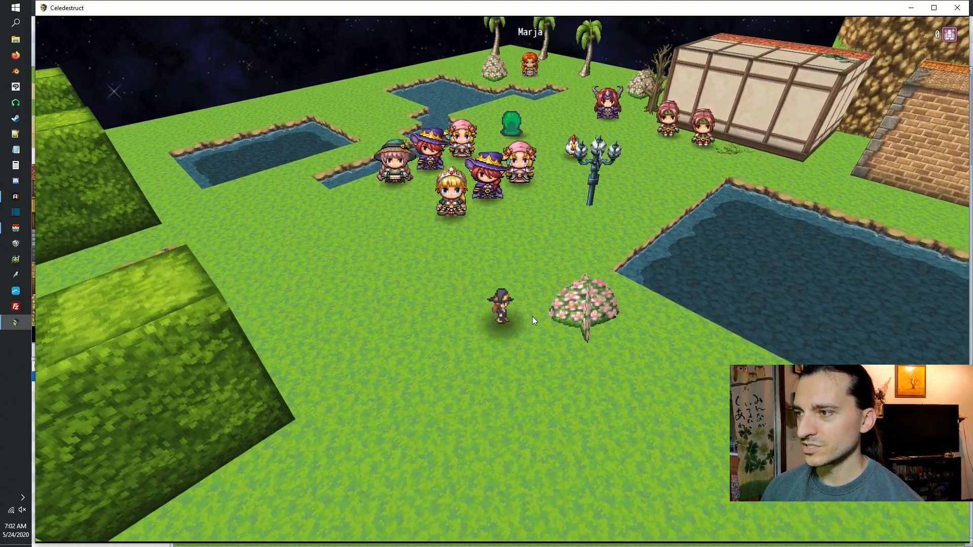
key("Down")
key("Up")
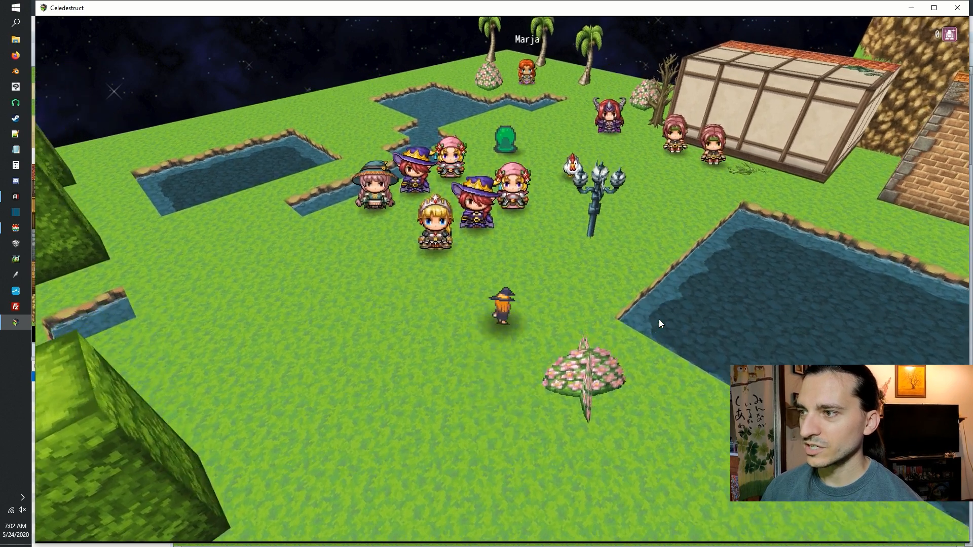
key("Right")
key("Down")
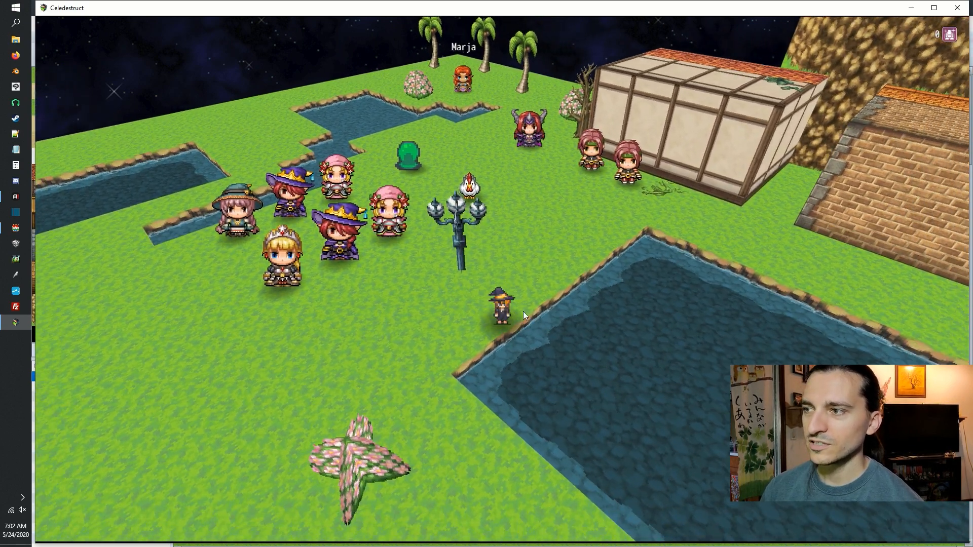
key("Up")
key("Right")
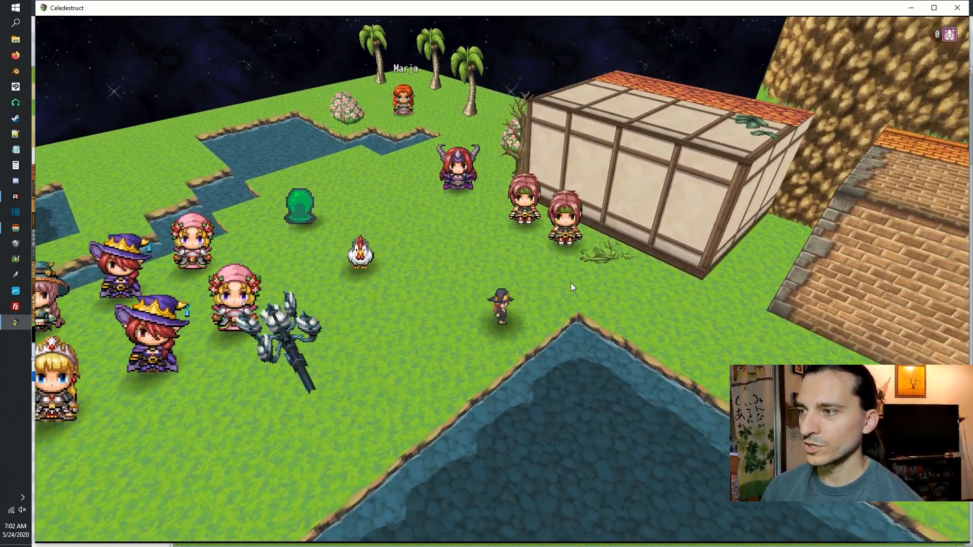
Bring the actor up beside the chicken to compare their sizes.
key("Down")
key("Left")
key("Up")
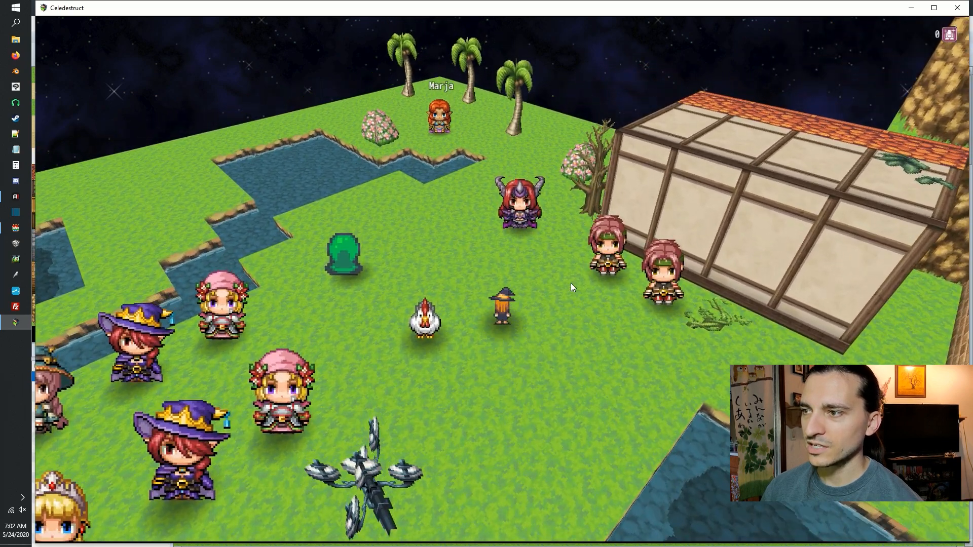
key("Left")
key("Right")
key("Left")
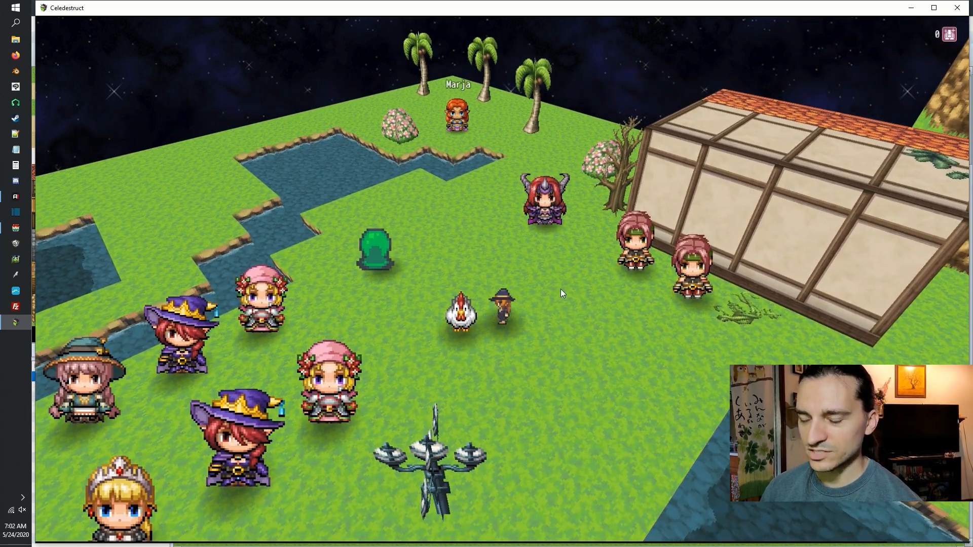
Rotate the camera to a side view and walk the actor past the chicken to the green figure.
key("e")
key("Left")
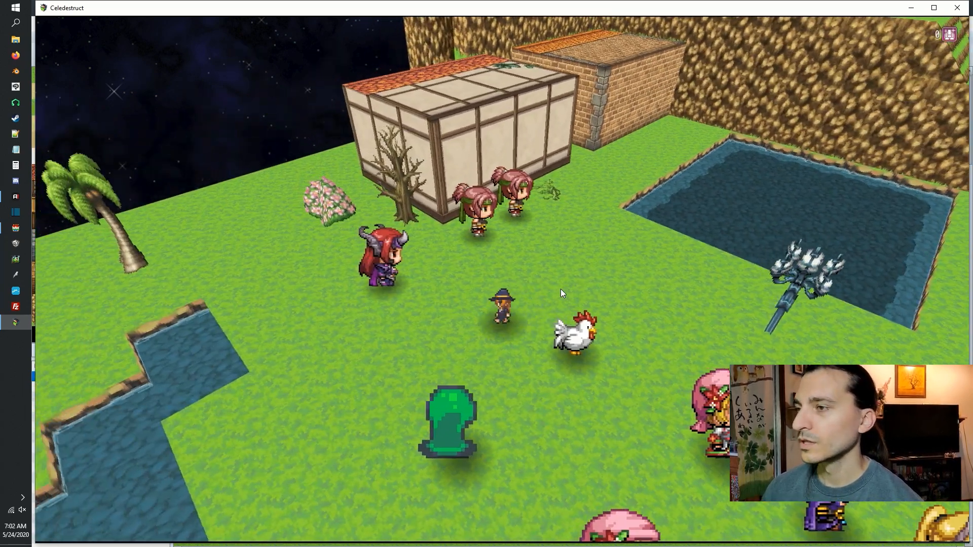
key("Down")
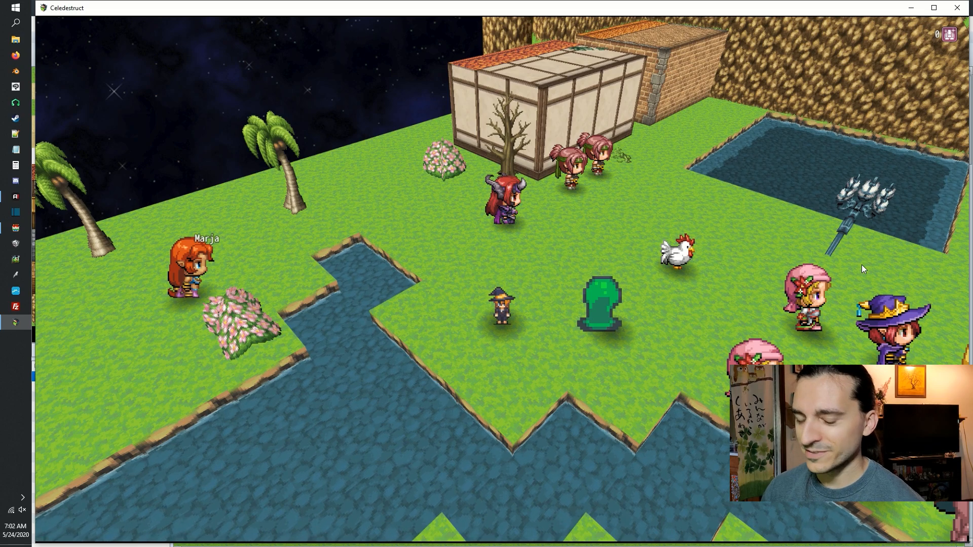
Walk the actor from the green figure through the group of characters, comparing the sprites in side view.
key("Down")
key("Right")
key("Up")
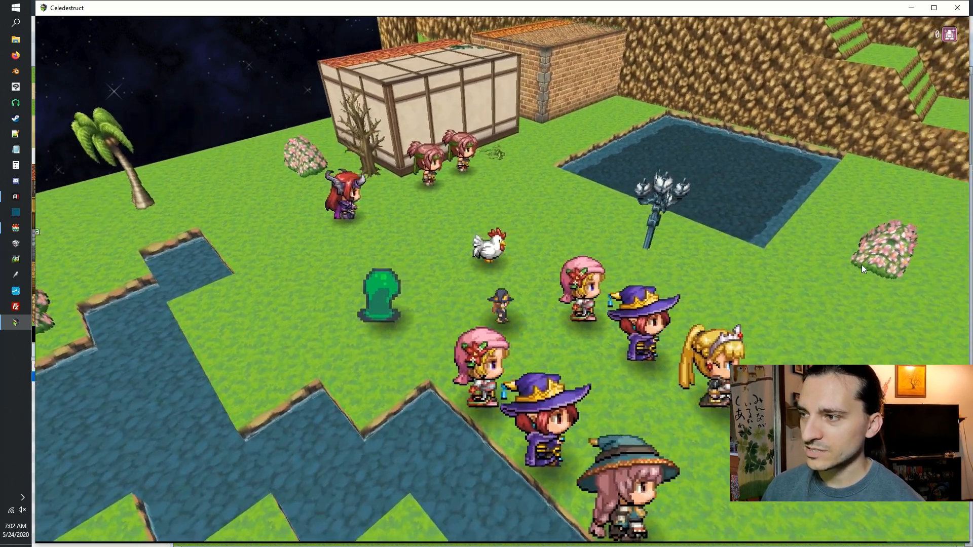
key("Right")
key("Left")
key("Right")
key("Down")
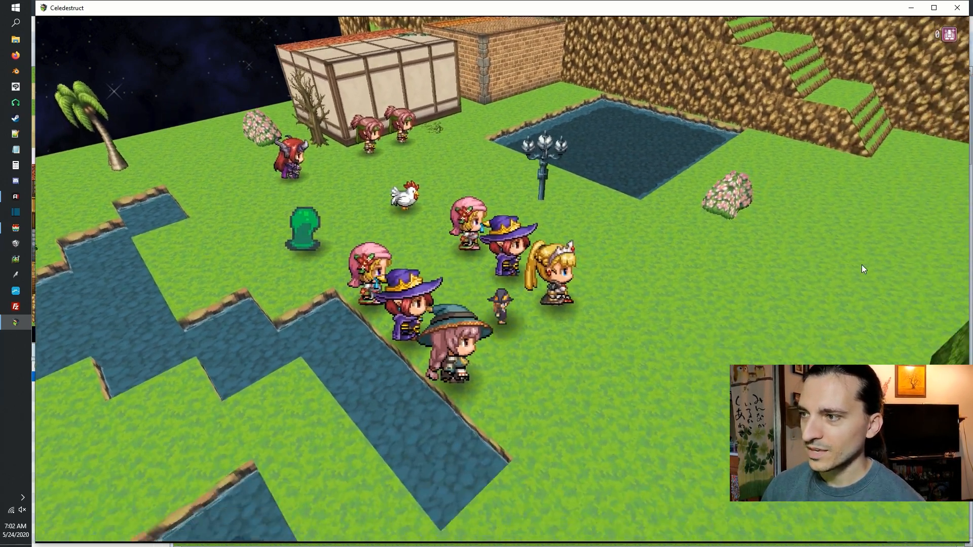
Walk the actor away from the group to the small square pond between the hedge blocks.
key("Right")
key("Down")
key("Right")
key("Down")
key("Right")
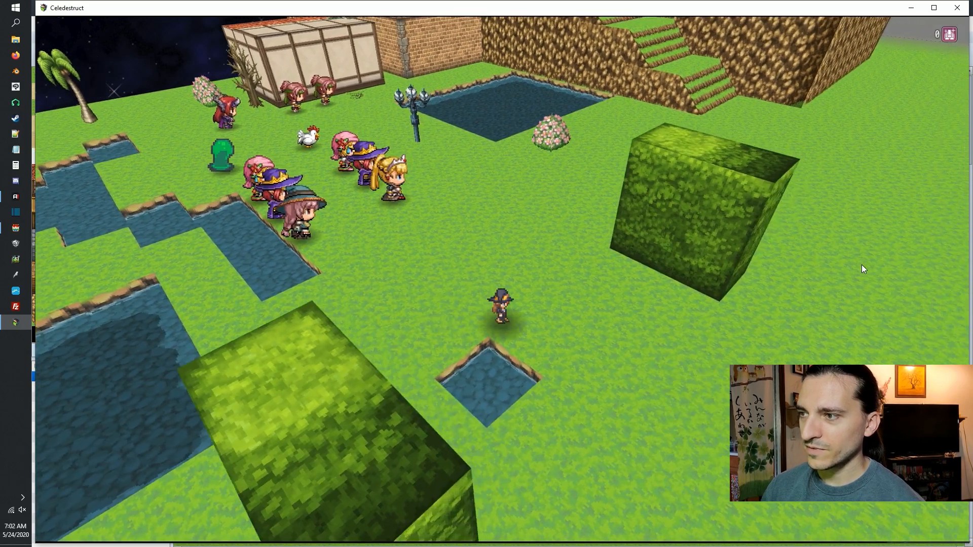
key("Right")
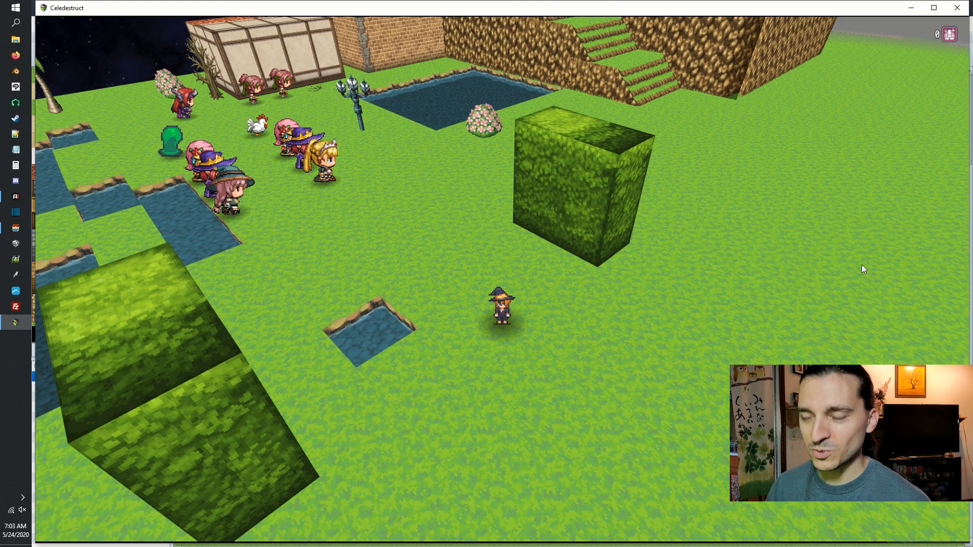
Walk the actor up to the corner of the large pond by the flowering bush and back down near the group.
key("Up")
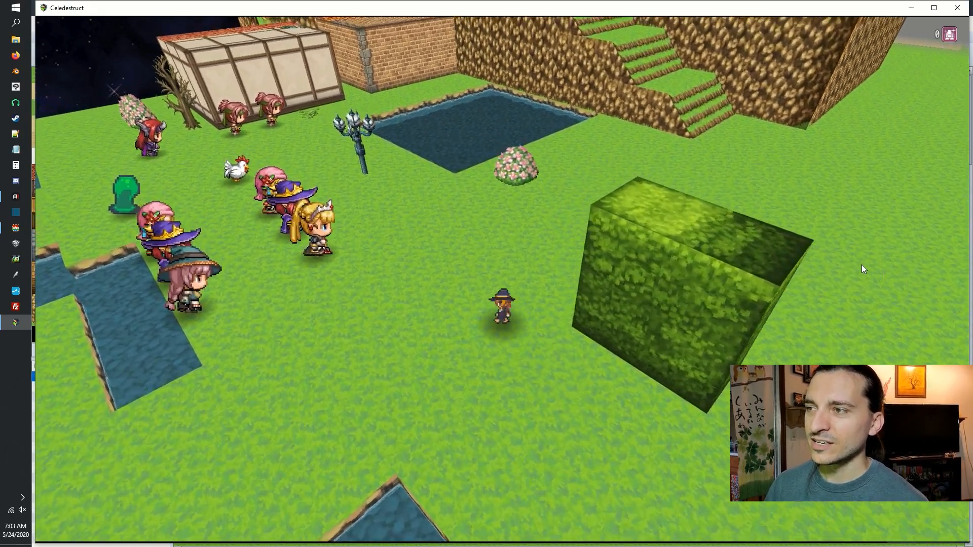
key("Up")
key("Left")
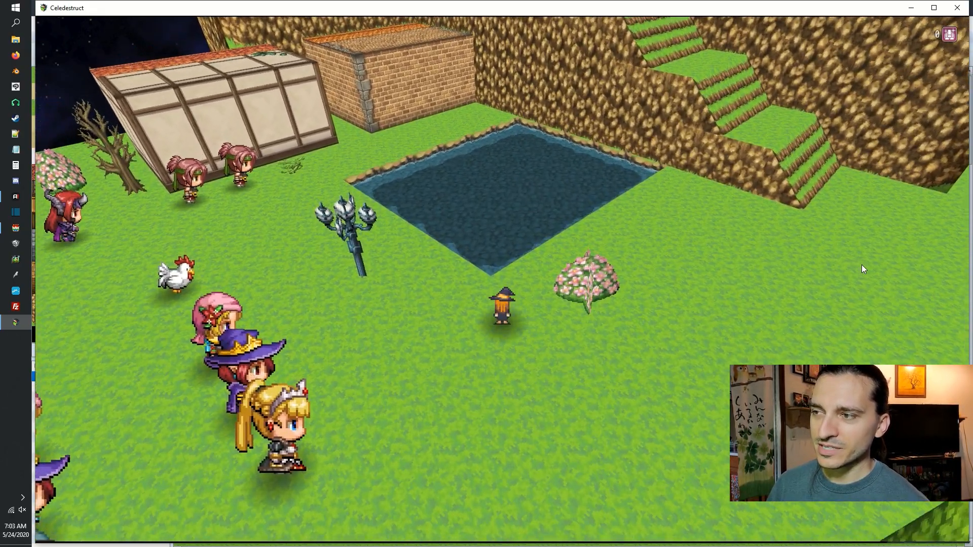
key("Down")
key("Down")
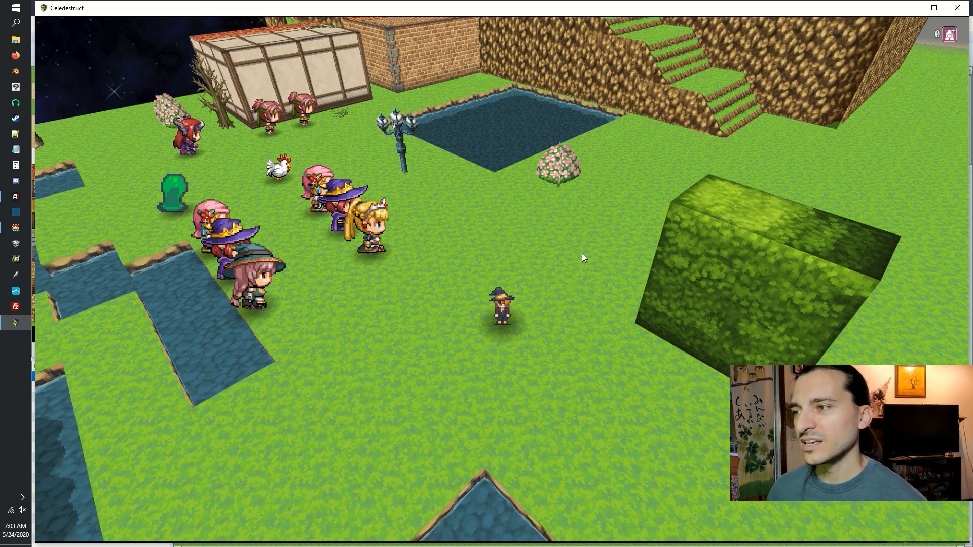
key("Left")
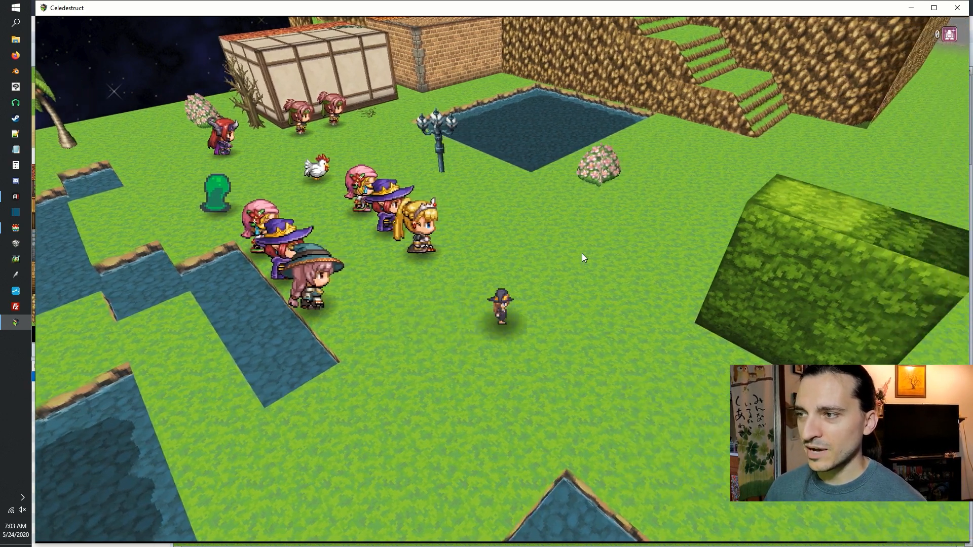
key("Left")
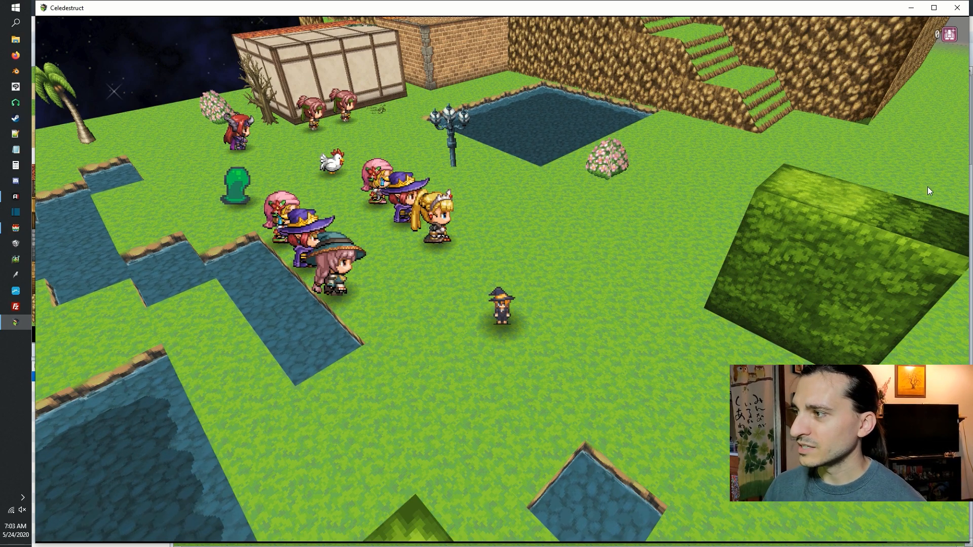
Rotate the camera back to the front view and walk the actor around the hedge block onto the open grass.
key("q")
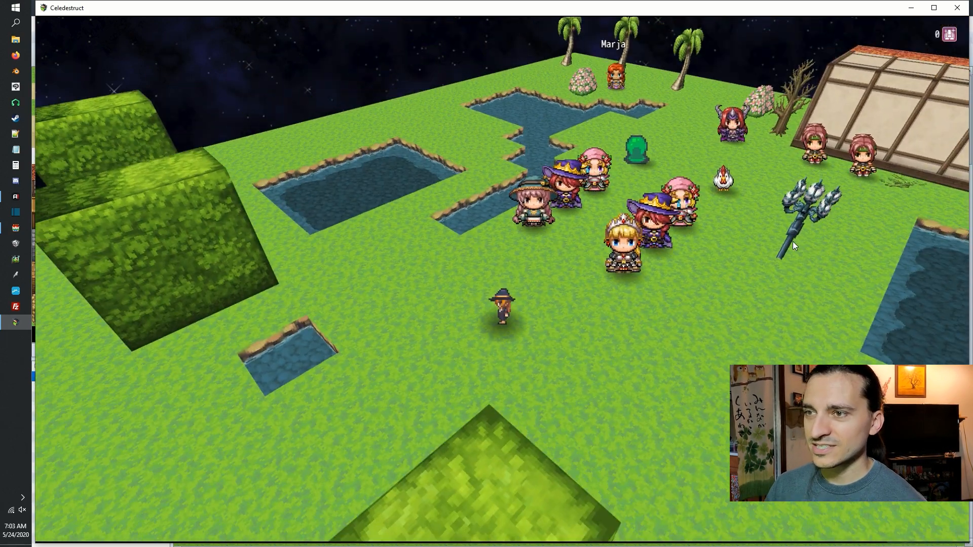
key("q")
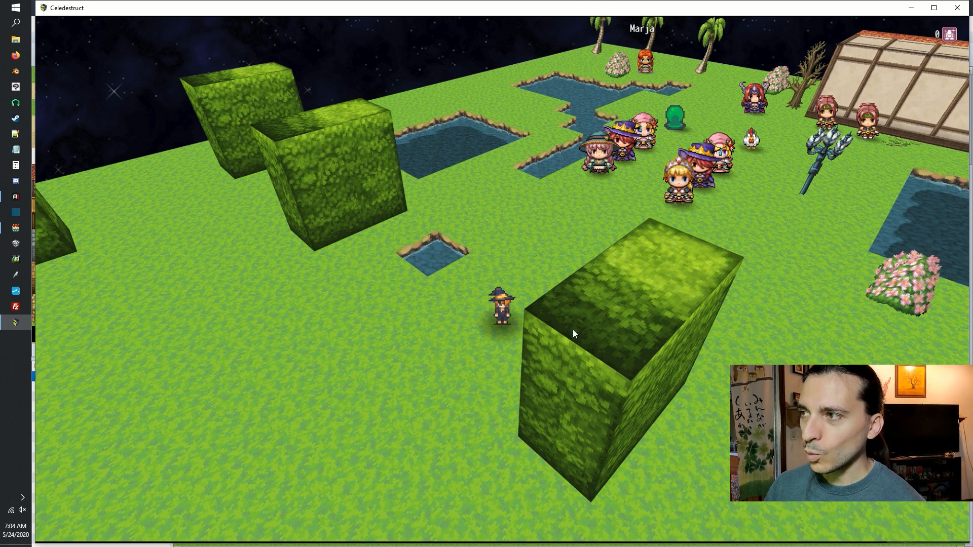
key("Left")
key("Down")
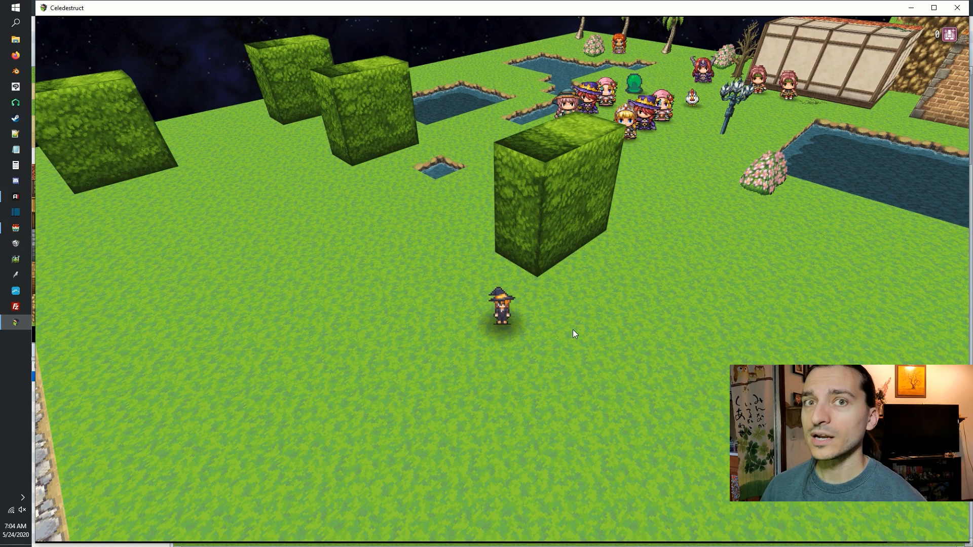
key("Right")
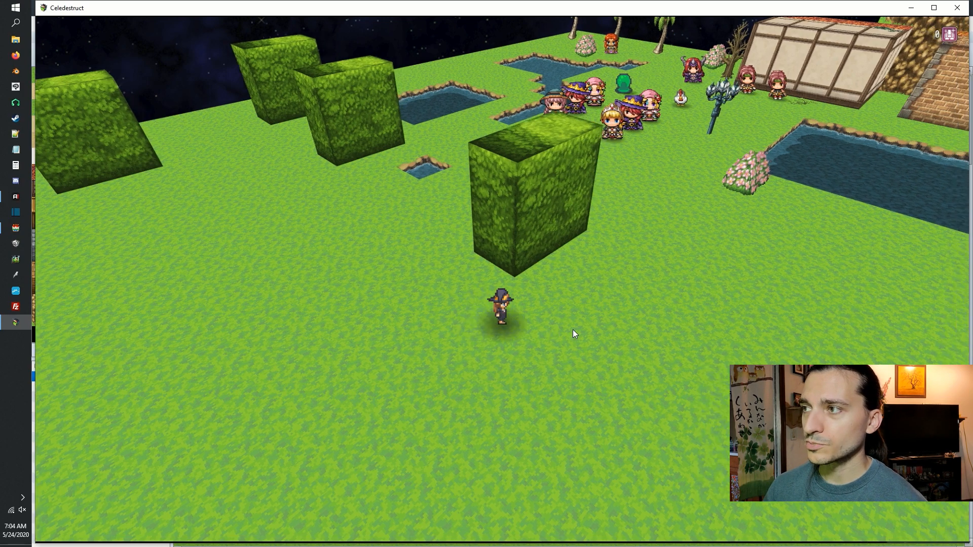
Return the actor to the crowned blonde character for another size comparison, and step back from the group.
key("Up")
key("Up")
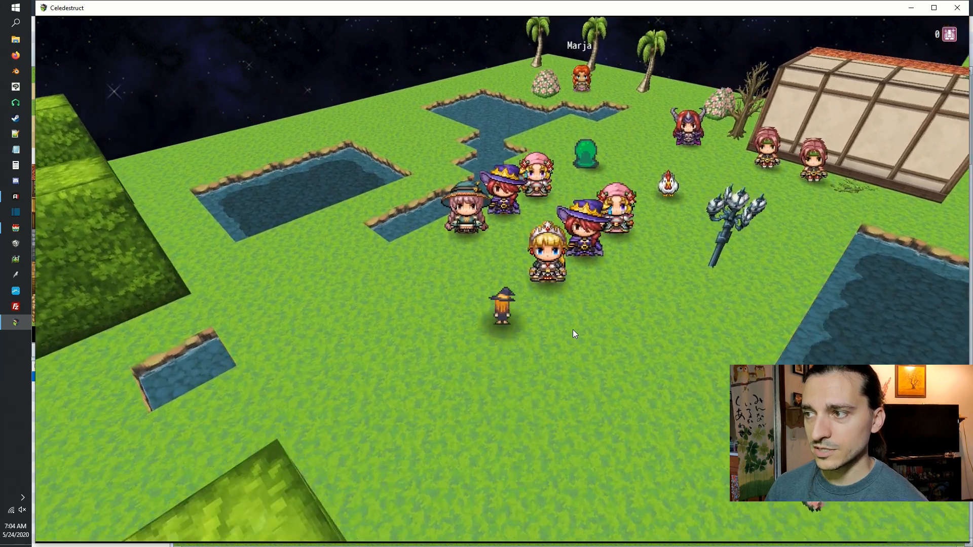
key("Down")
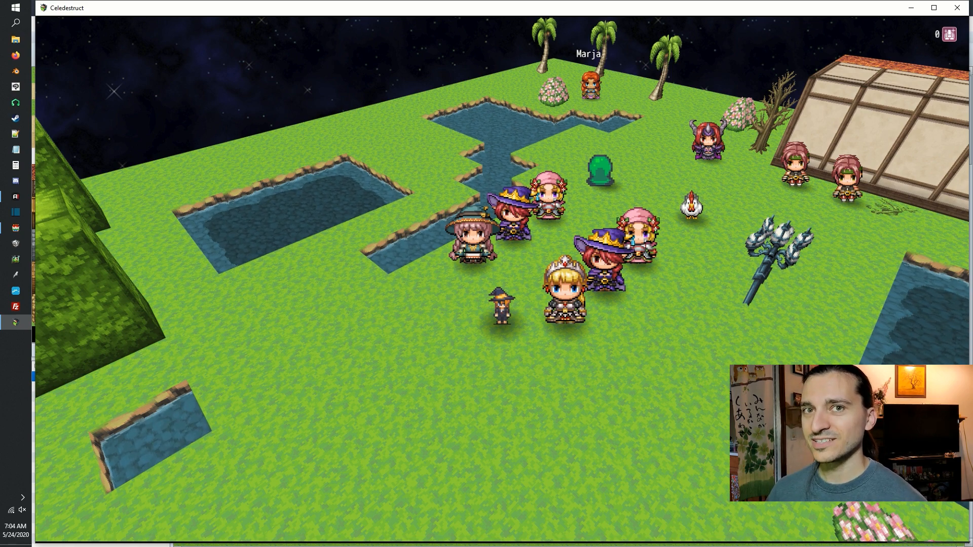
key("Down")
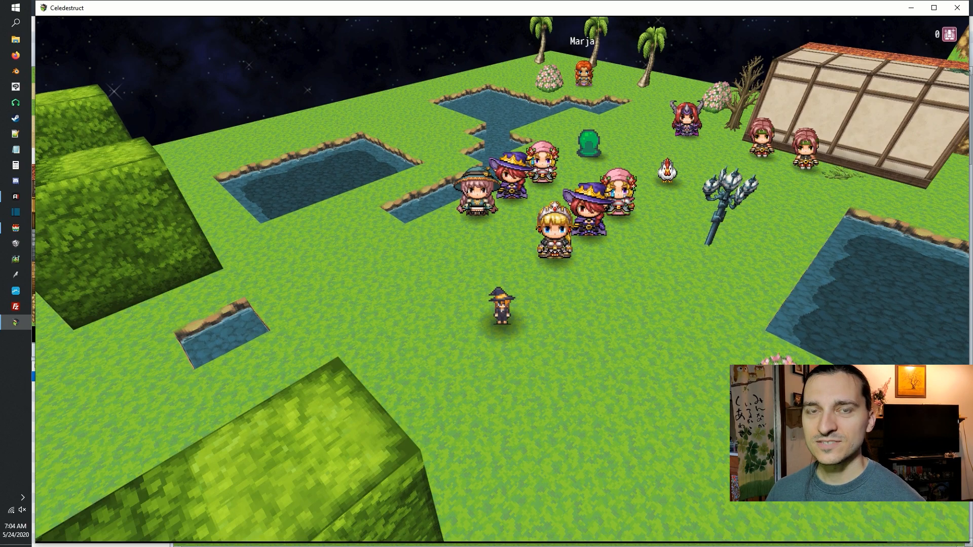
Walk the actor past the flowering bush to the open grass near the foot of the grassy stairs.
key("Right")
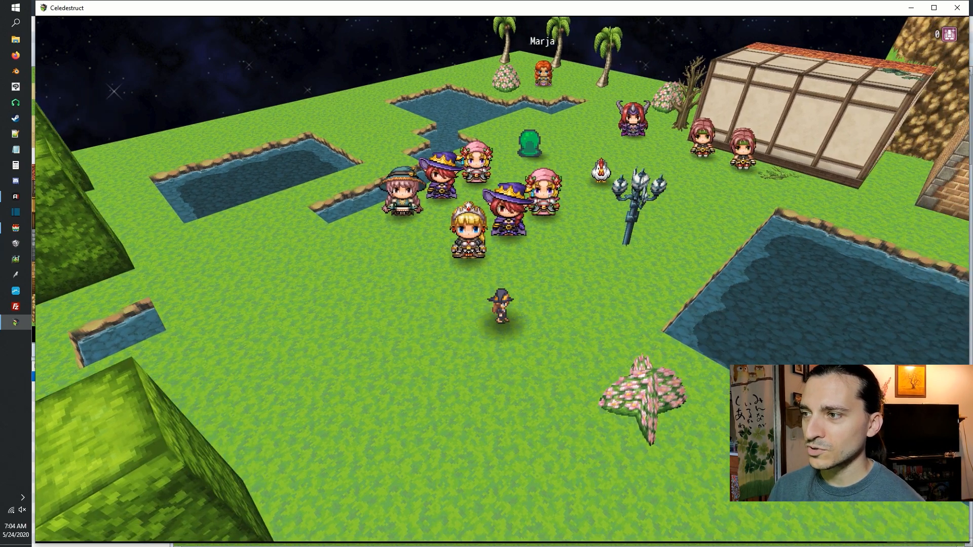
key("Down")
key("Up")
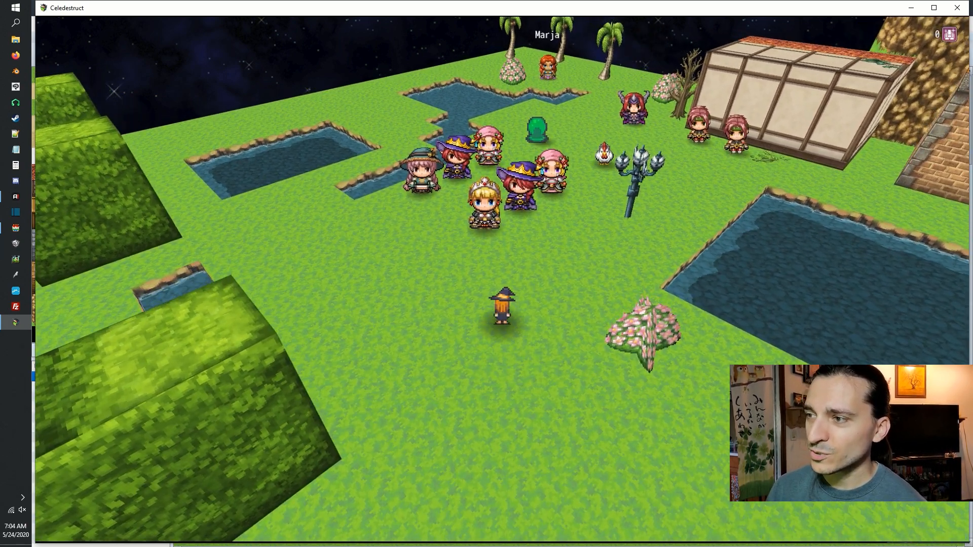
key("Down")
key("Right")
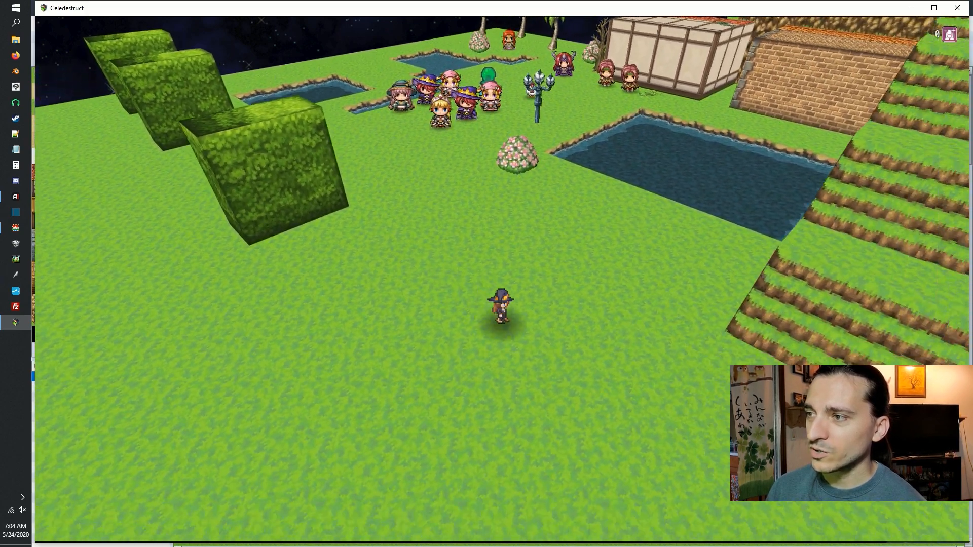
key("Down")
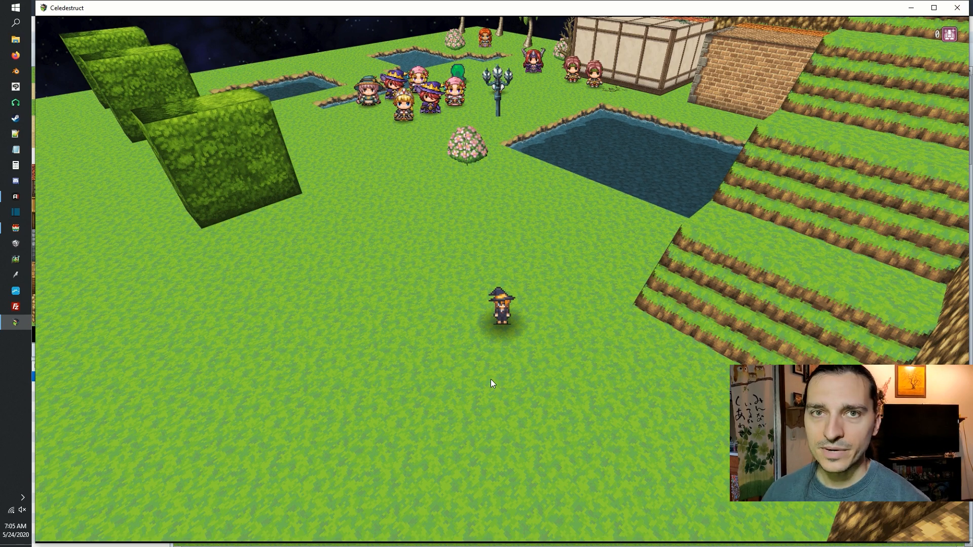
Walk the witch-hat actor across the open grass up to the flowering bush, and back down to the grass beside the nearest hedge block.
key("Left")
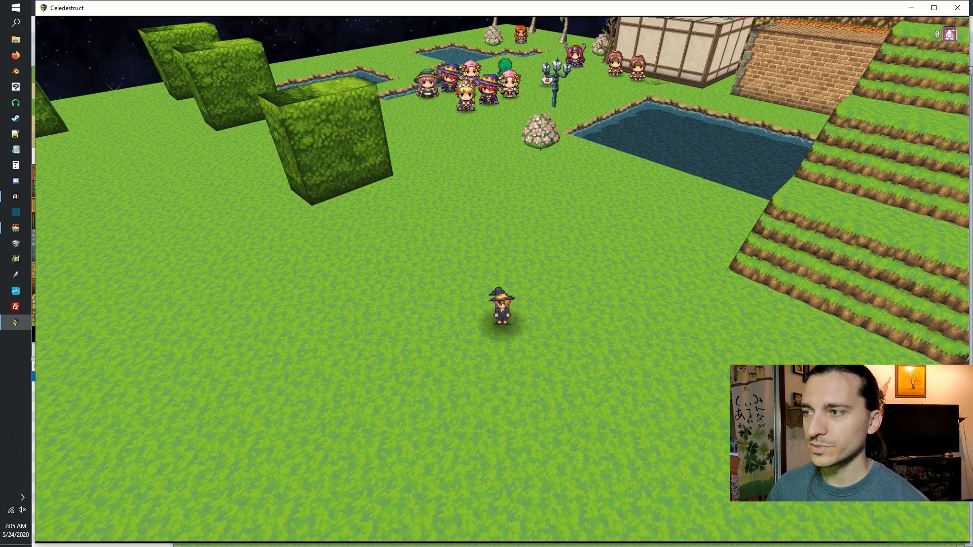
key("Right")
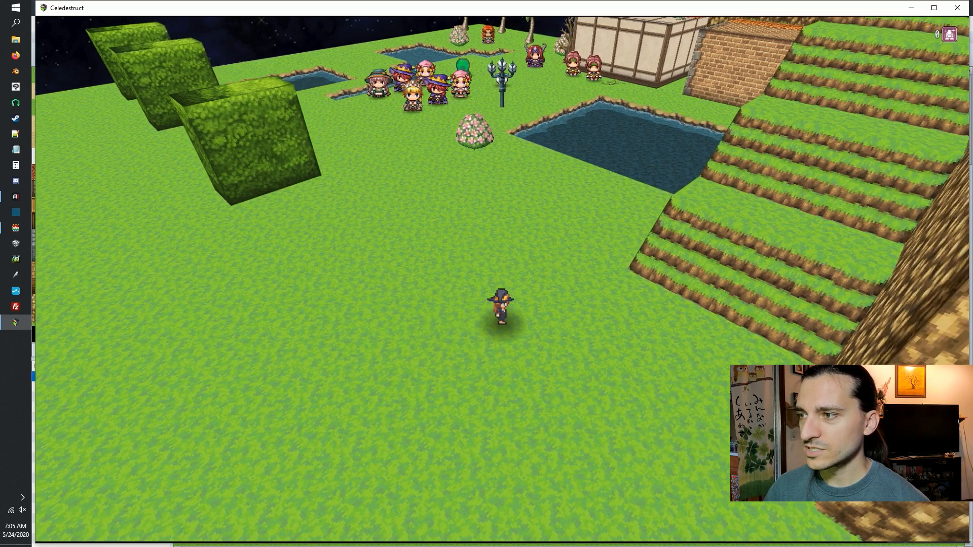
key("Up")
key("Left")
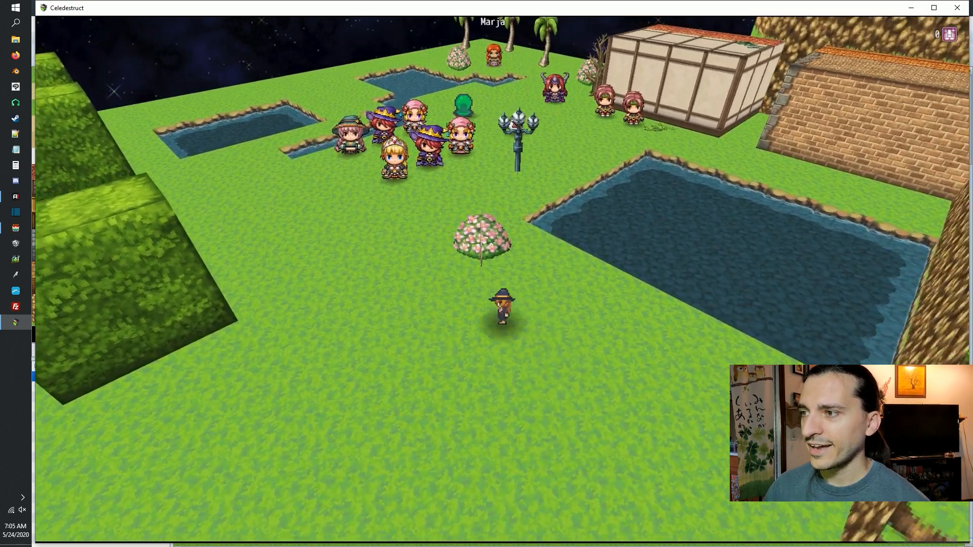
key("Down")
key("Left")
key("Down")
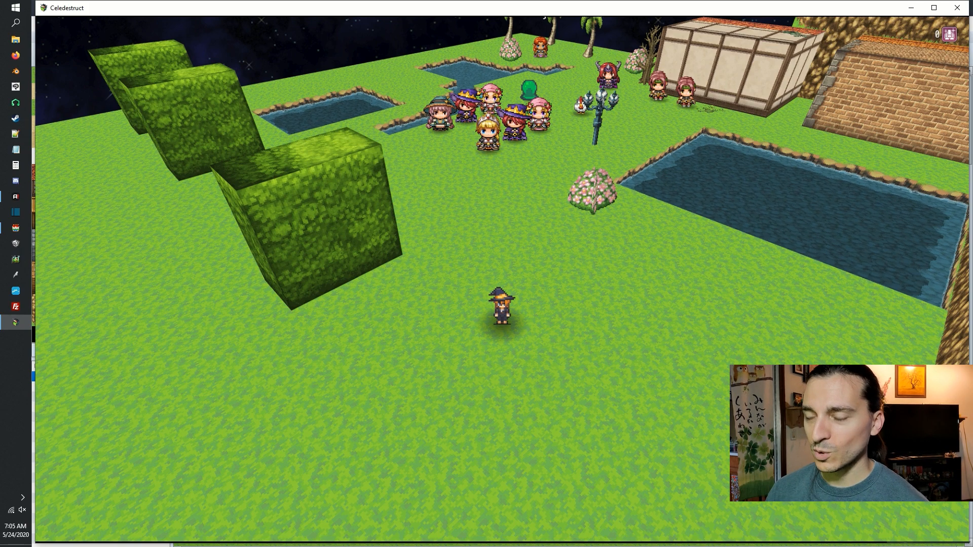
Walk the actor up toward the crowned blonde character for a size comparison, and return to the open grass by the hedge block.
key("Up")
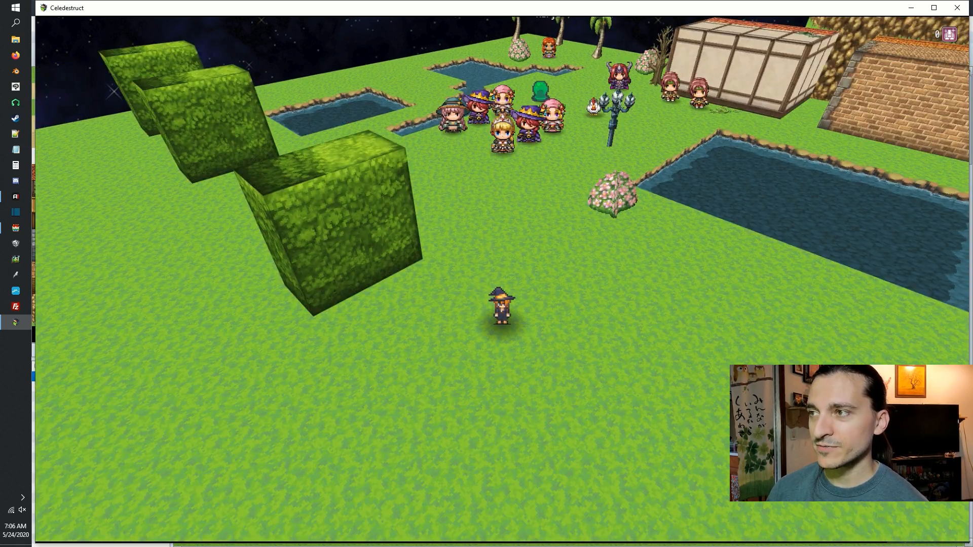
key("Up")
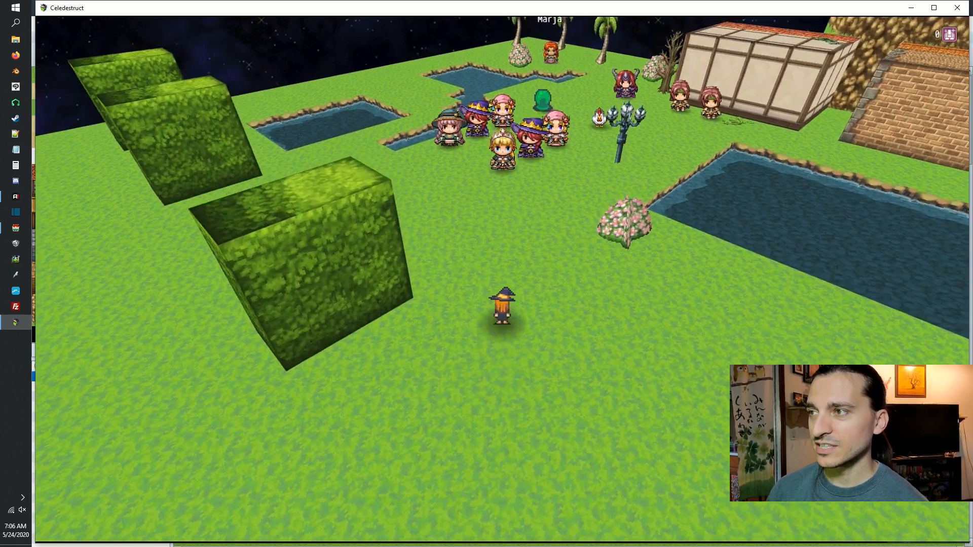
key("Right")
key("Down")
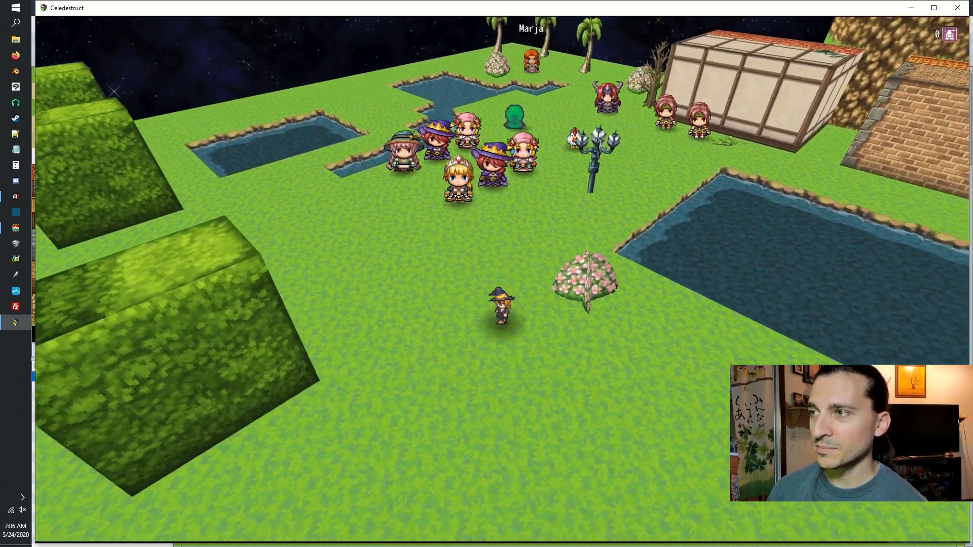
key("Left")
key("Down")
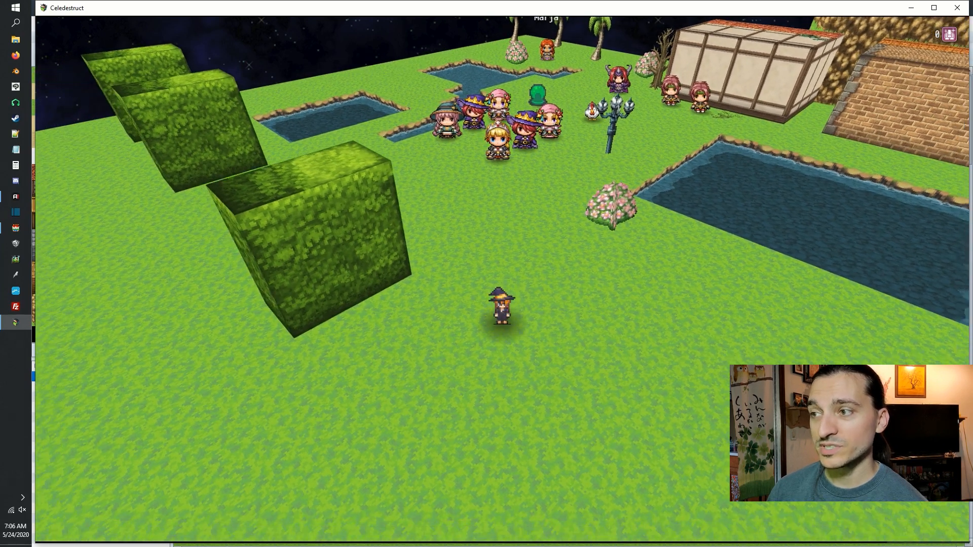